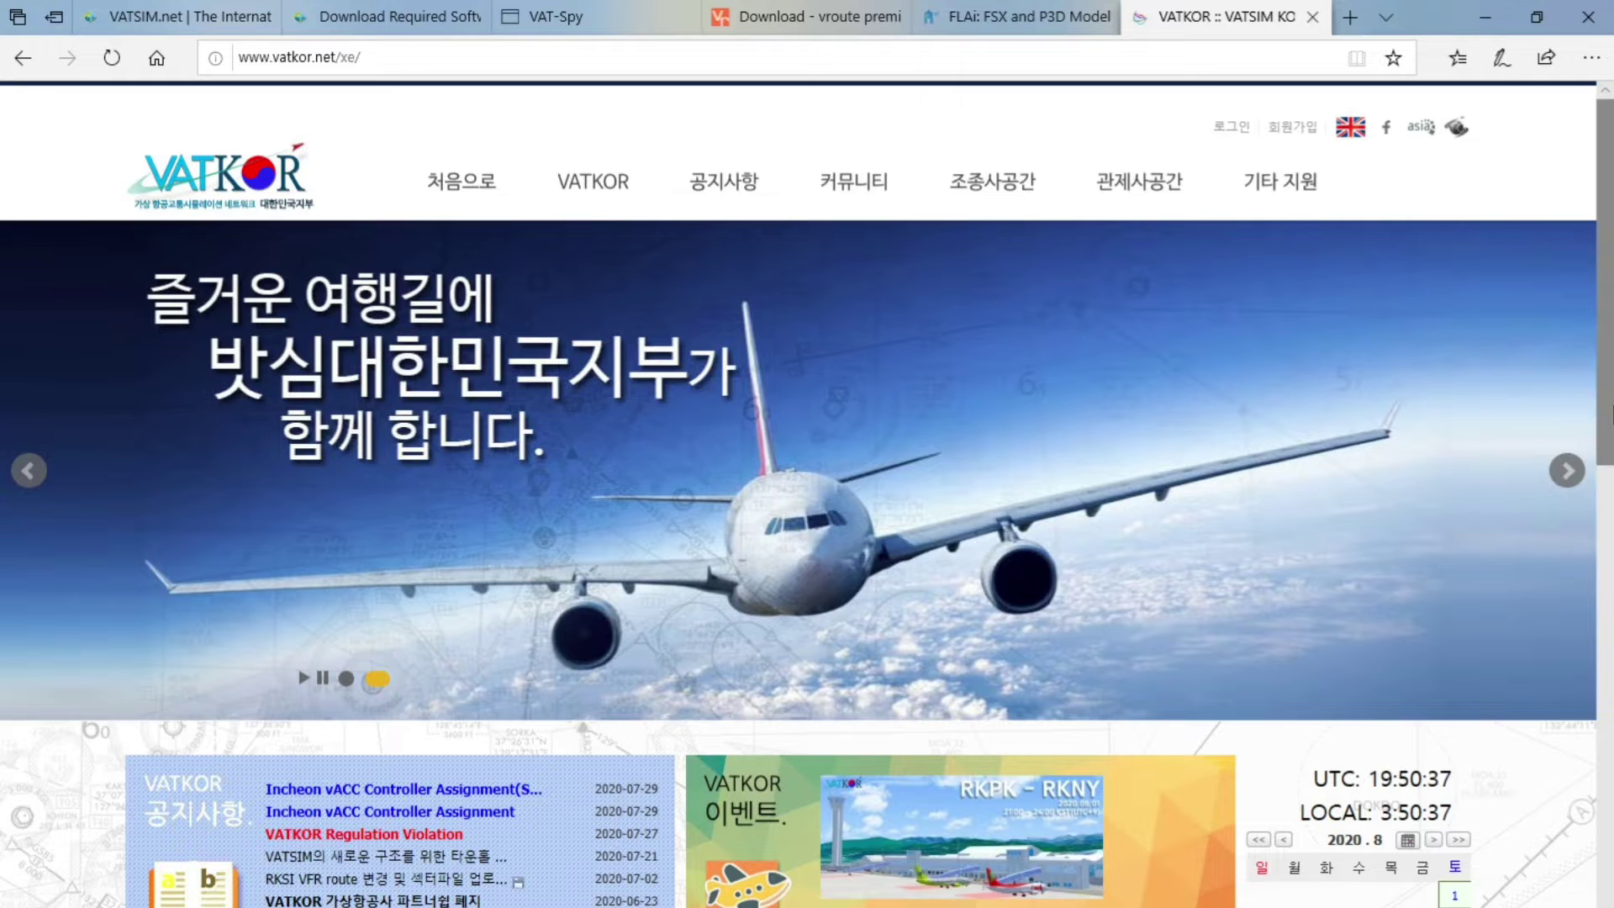
Advance the VATKOR banner to the RKPK–RKNY event slide, skim the notices, and return to VATSIM.net
click(1566, 471)
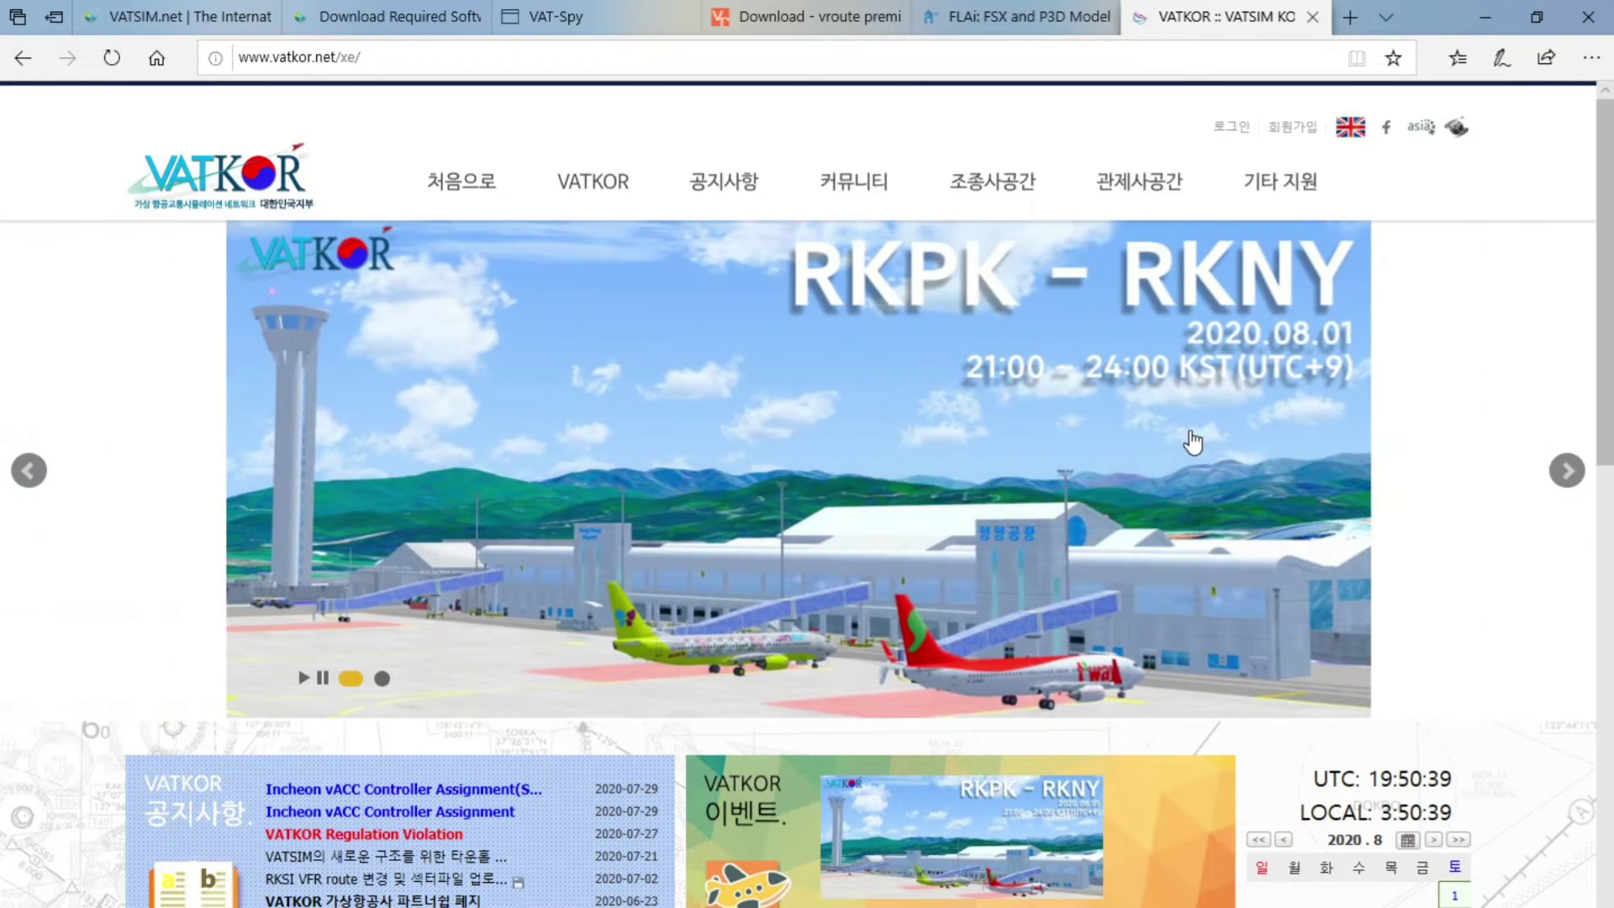
scroll(916, 458, down, 6)
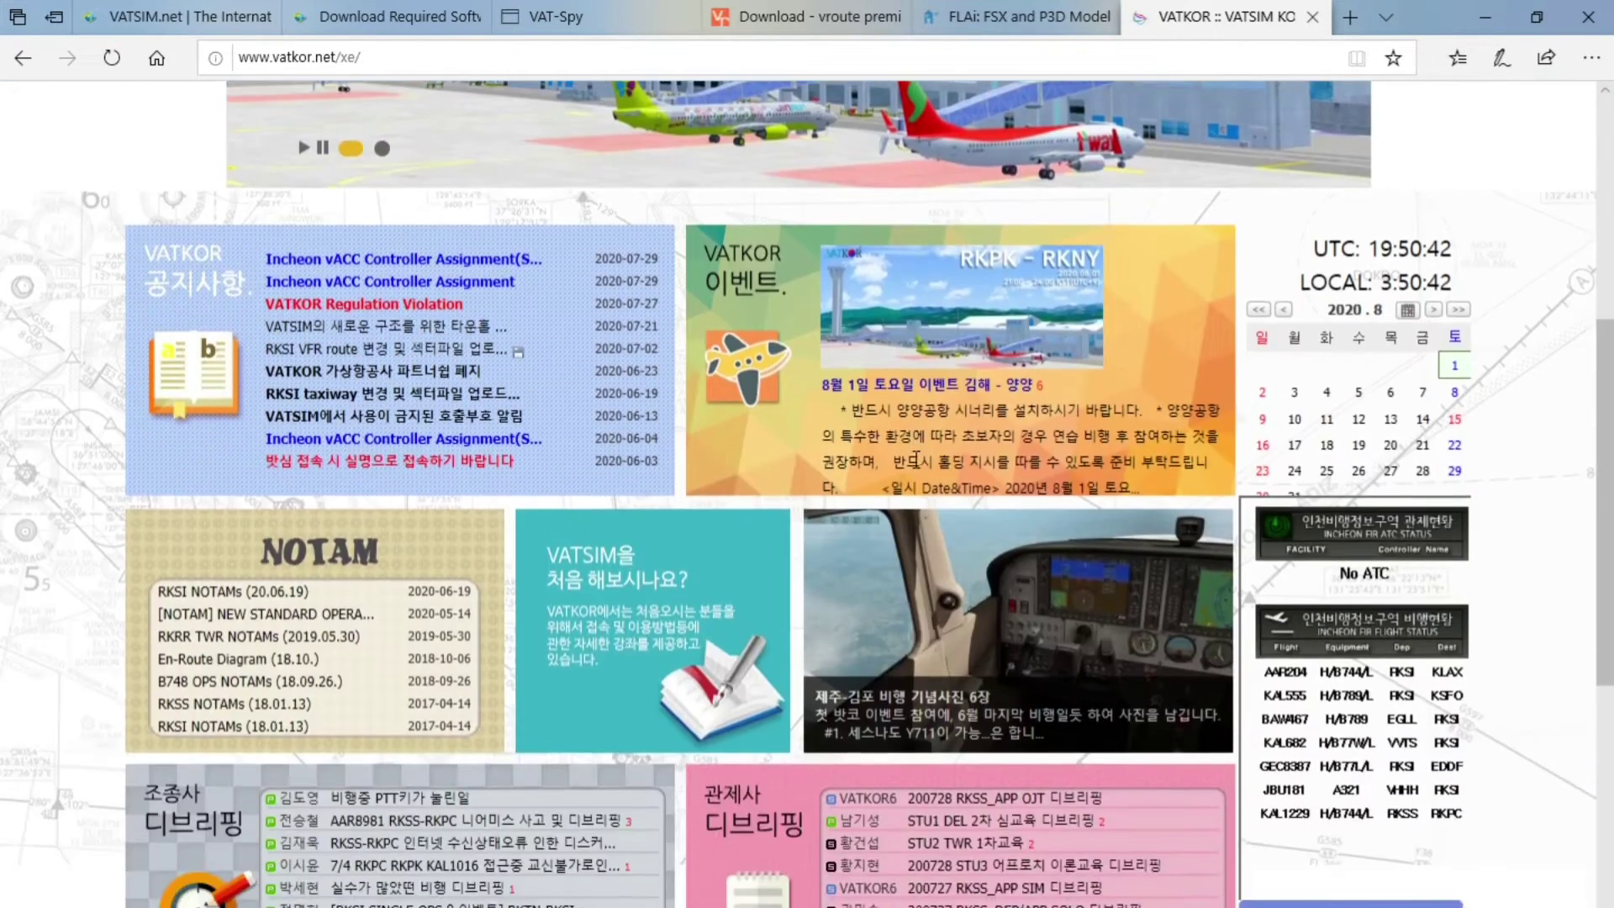
scroll(916, 458, down, 7)
scroll(916, 488, up, 6)
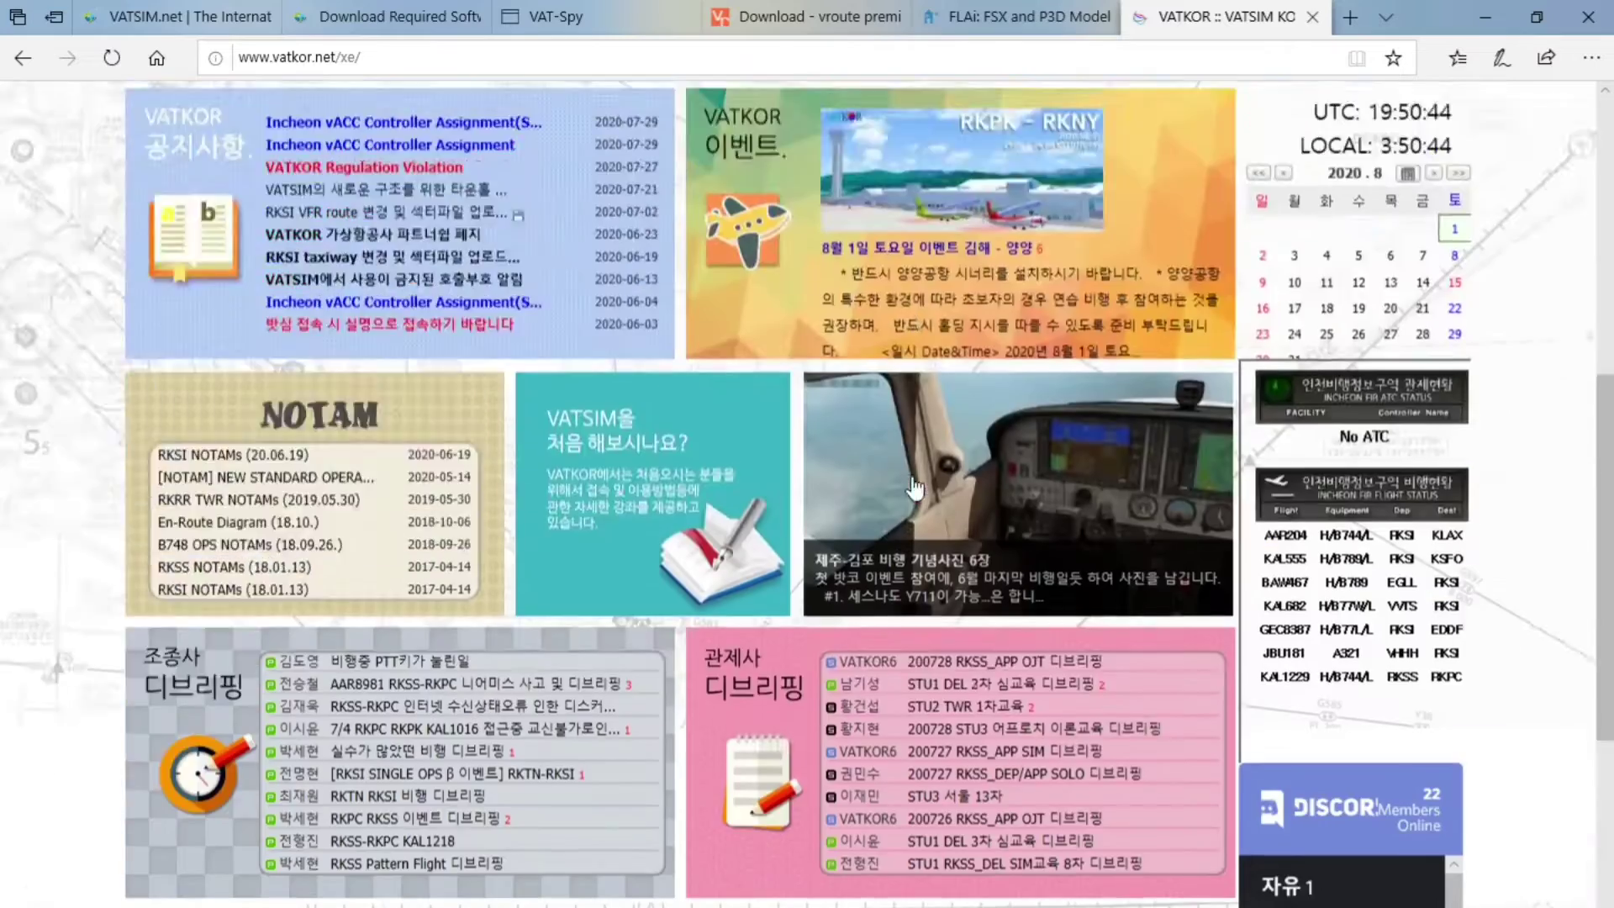
scroll(915, 487, up, 8)
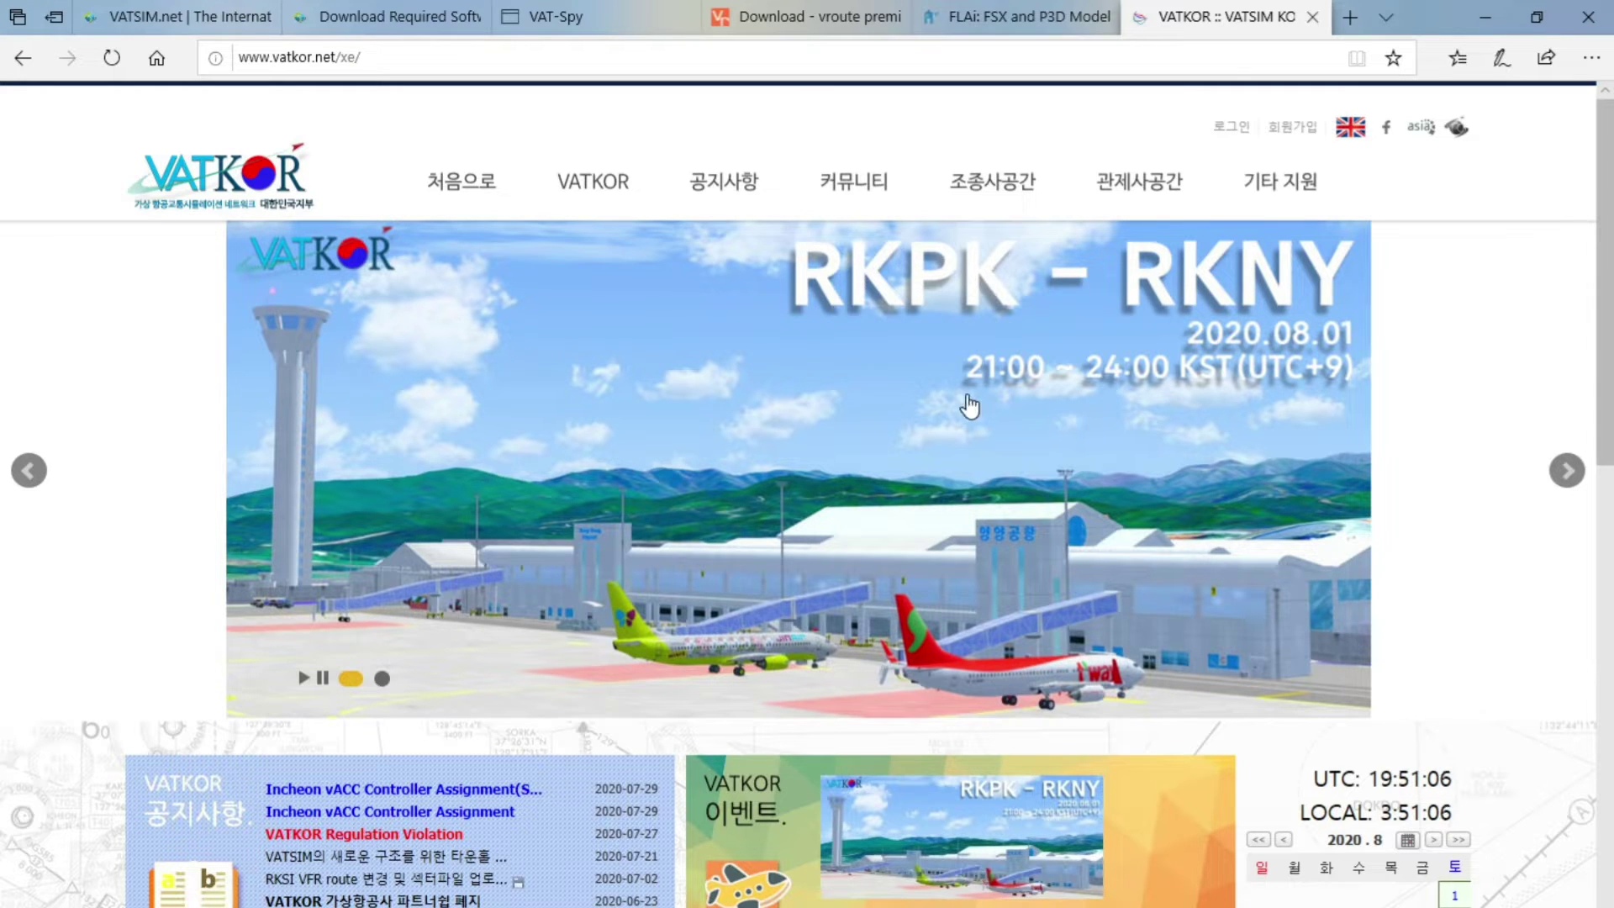
click(185, 17)
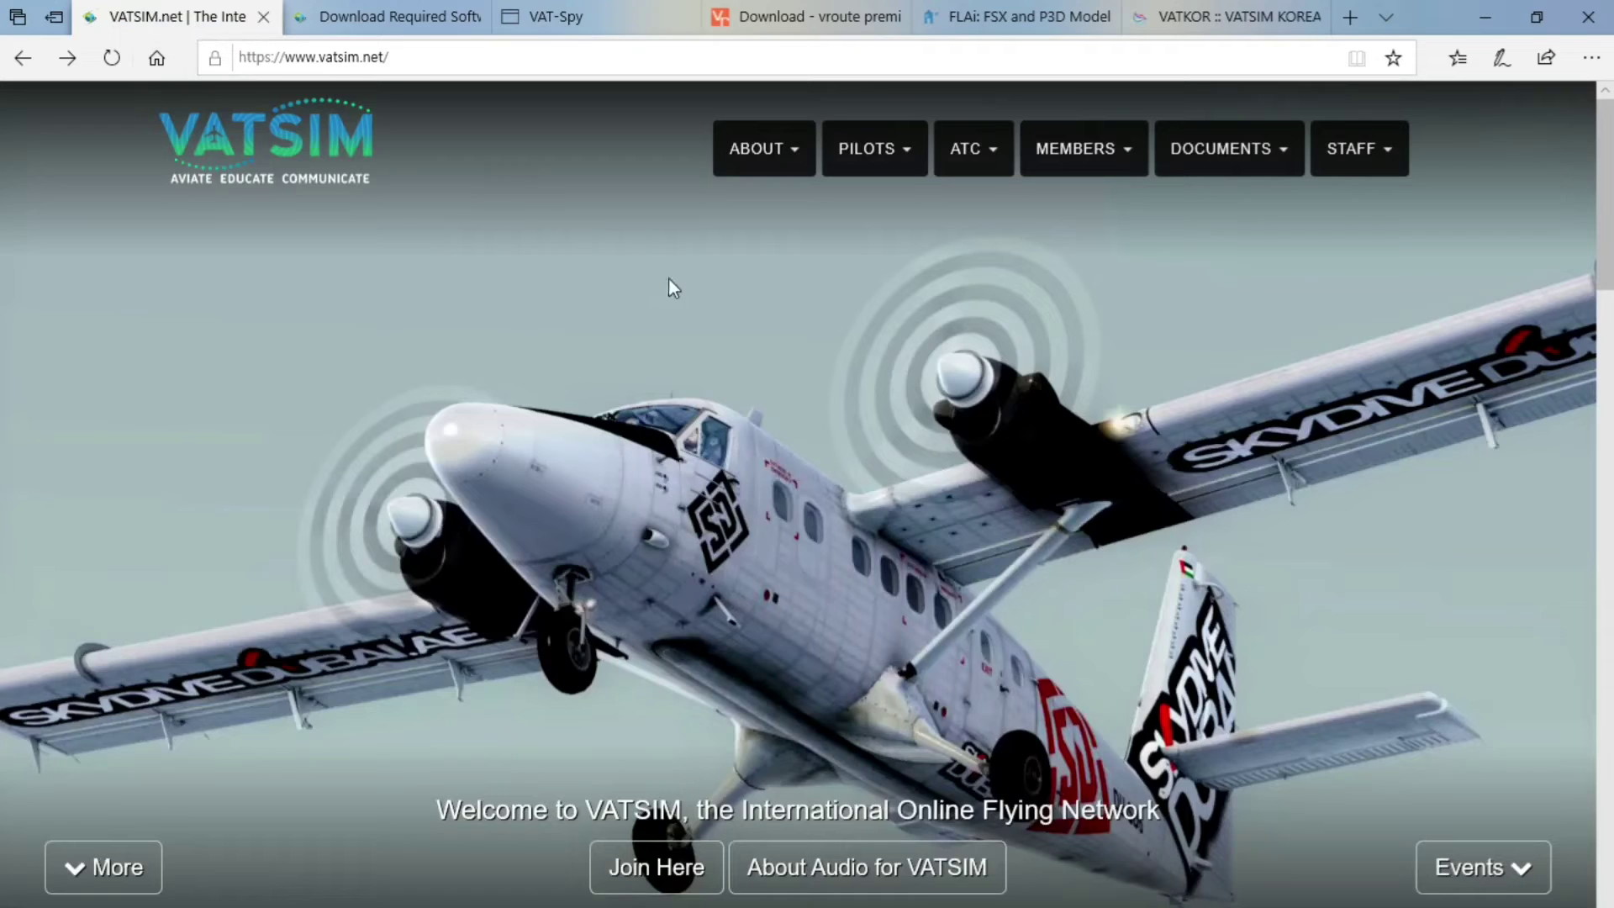
Minimize Edge to reveal the desktop and select the Flight Simulator X shortcut
click(1486, 17)
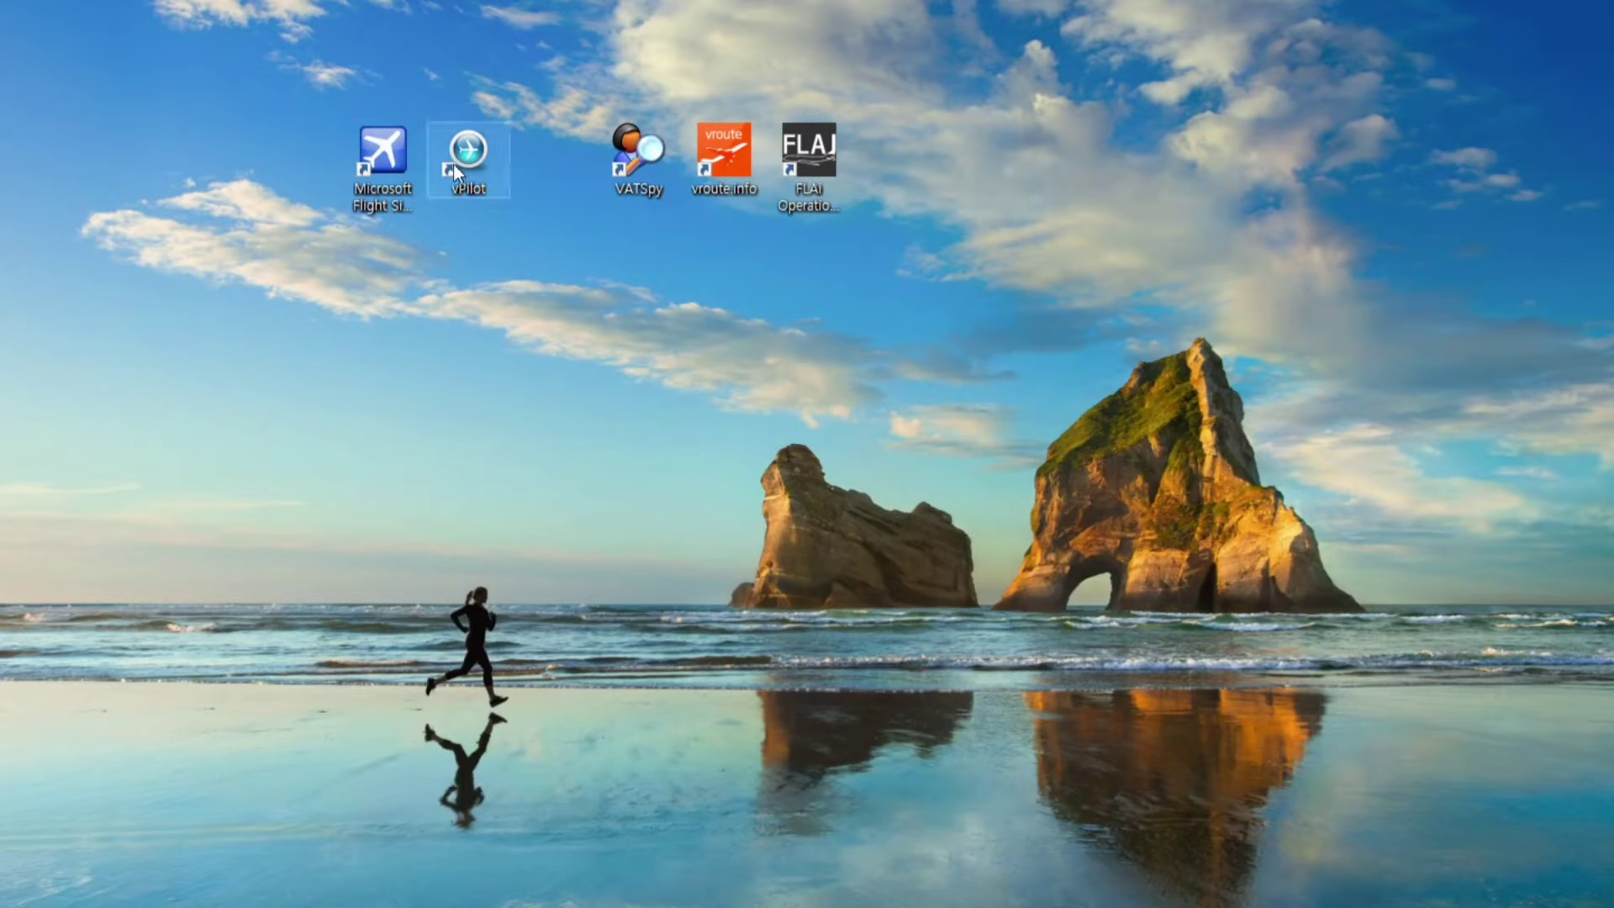
click(380, 164)
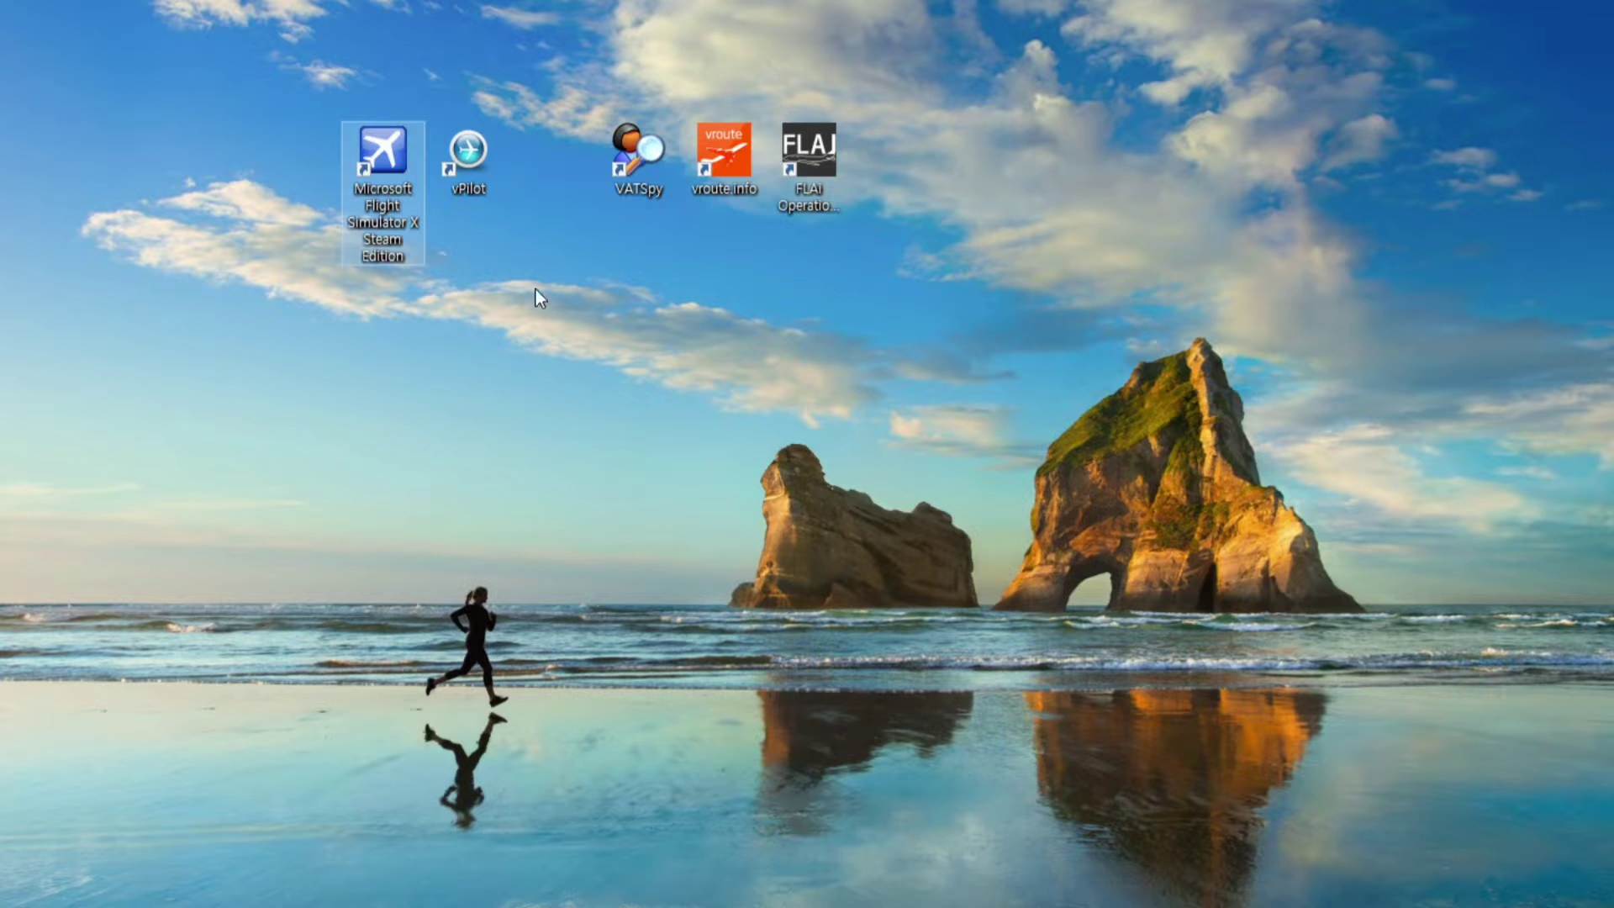
Launch VAT-Spy and pan its live map from Asia across to Europe
double_click(652, 163)
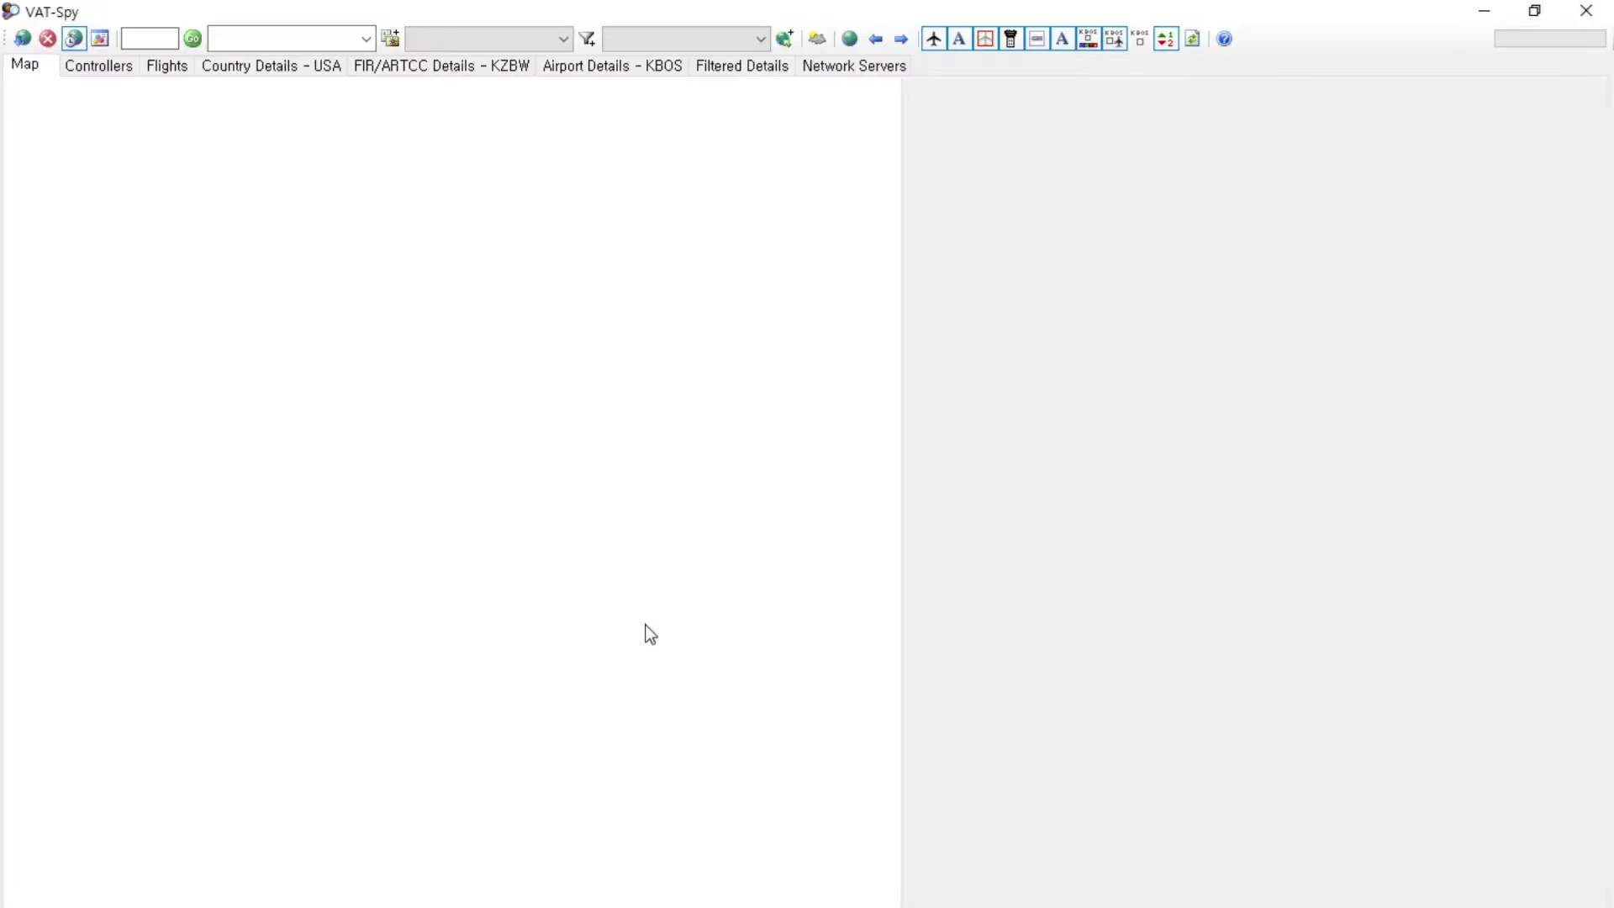
scroll(614, 597, down, 5)
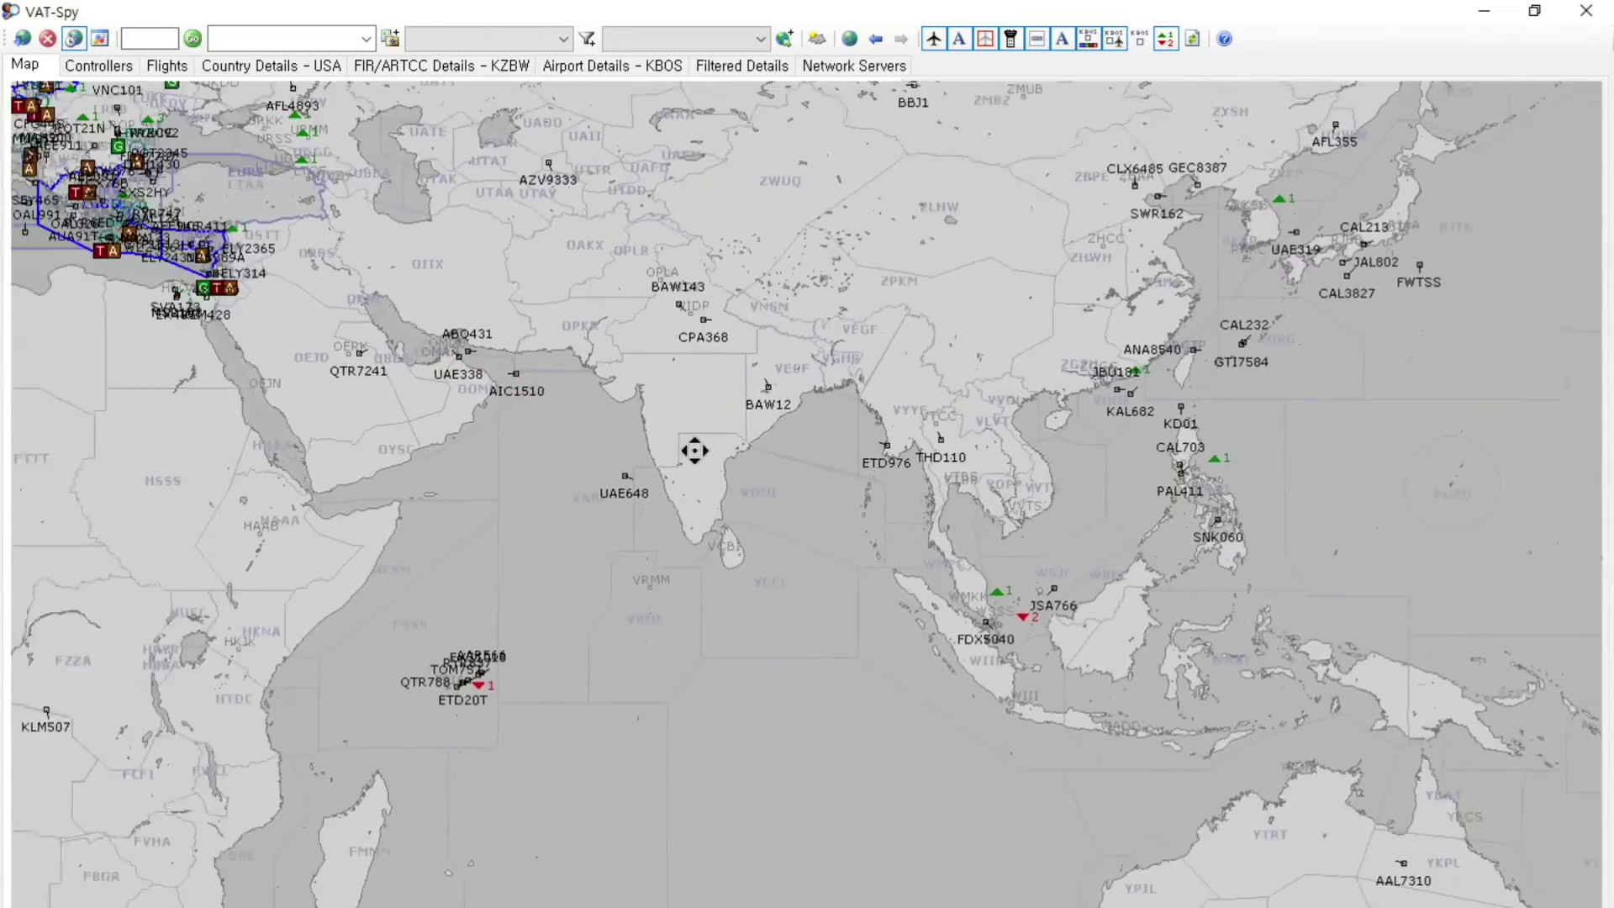
scroll(694, 450, down, 2)
drag(694, 450, 958, 334)
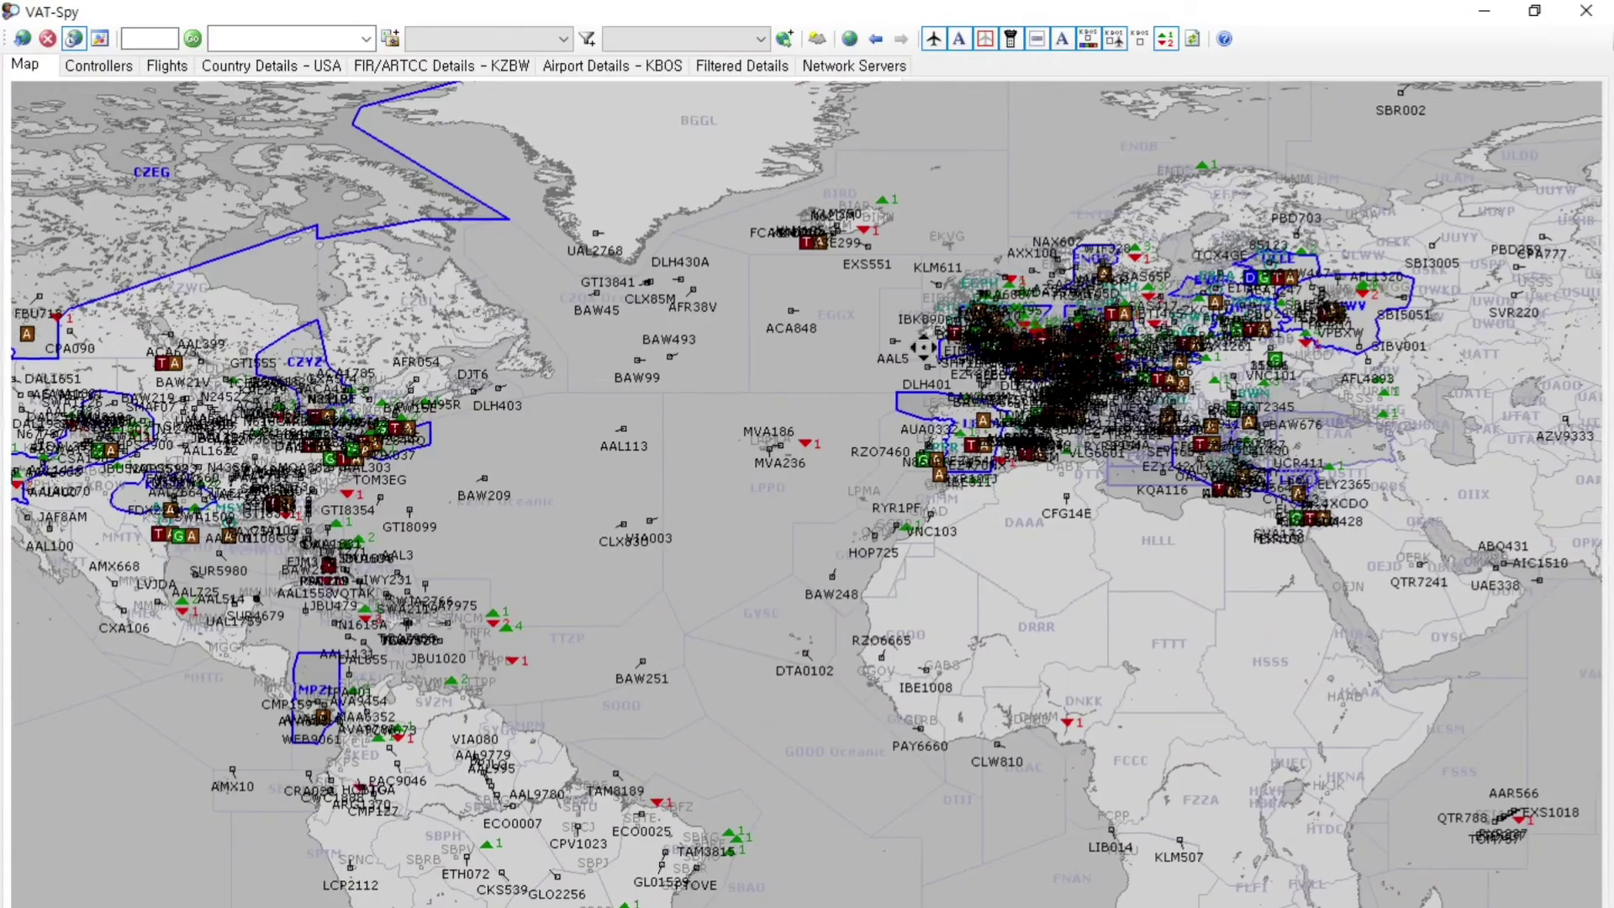
drag(1581, 471, 188, 460)
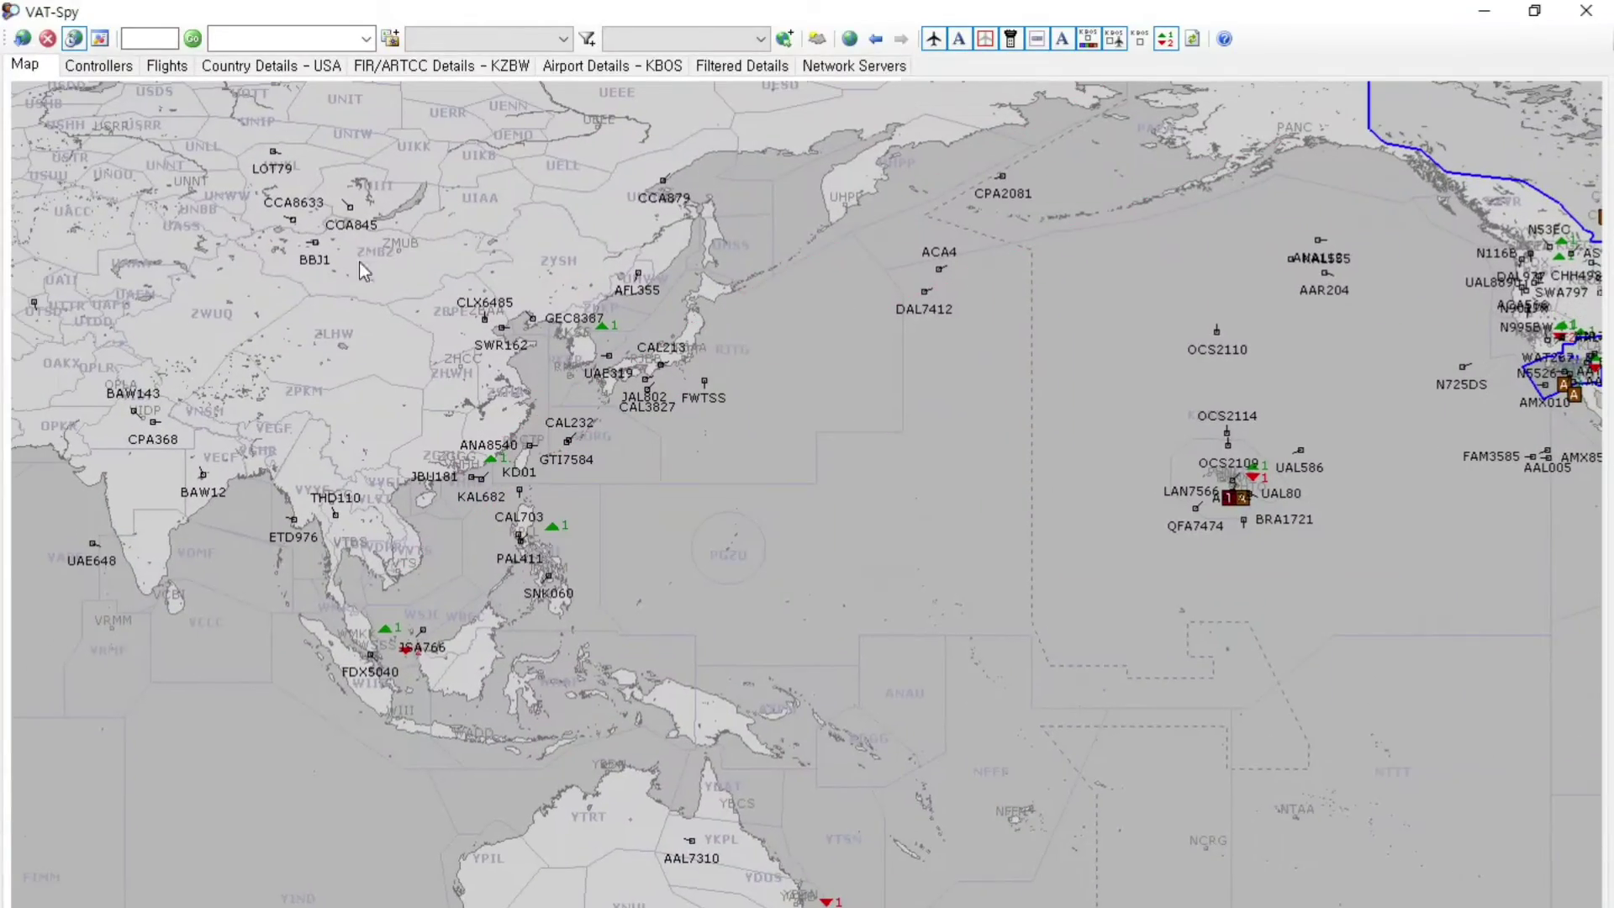
scroll(583, 490, up, 3)
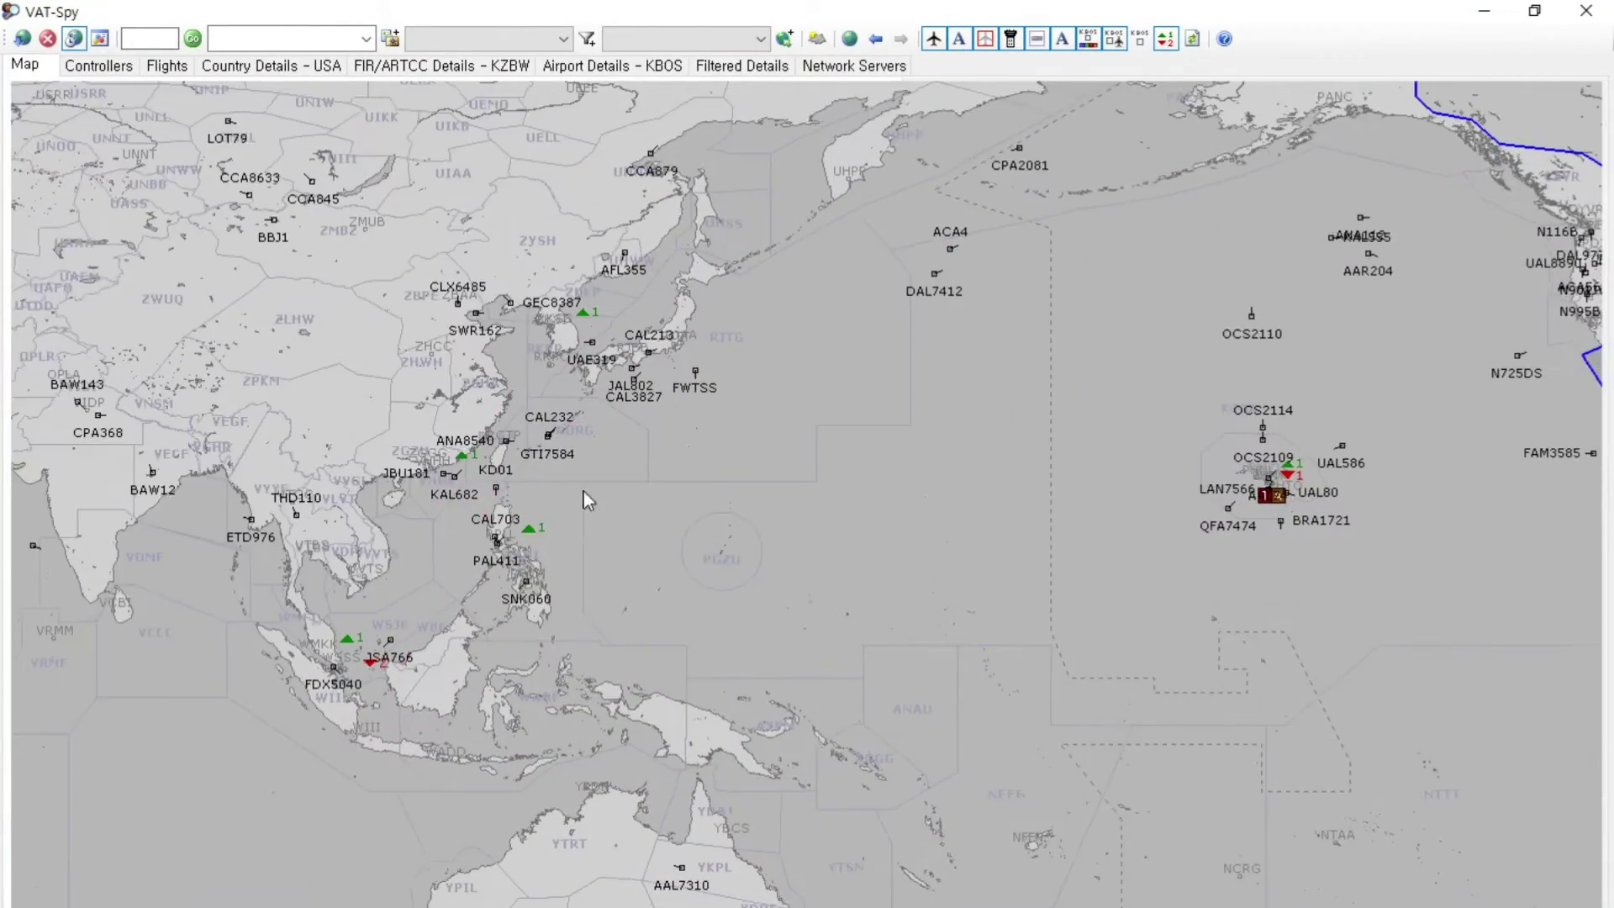
drag(501, 506, 587, 506)
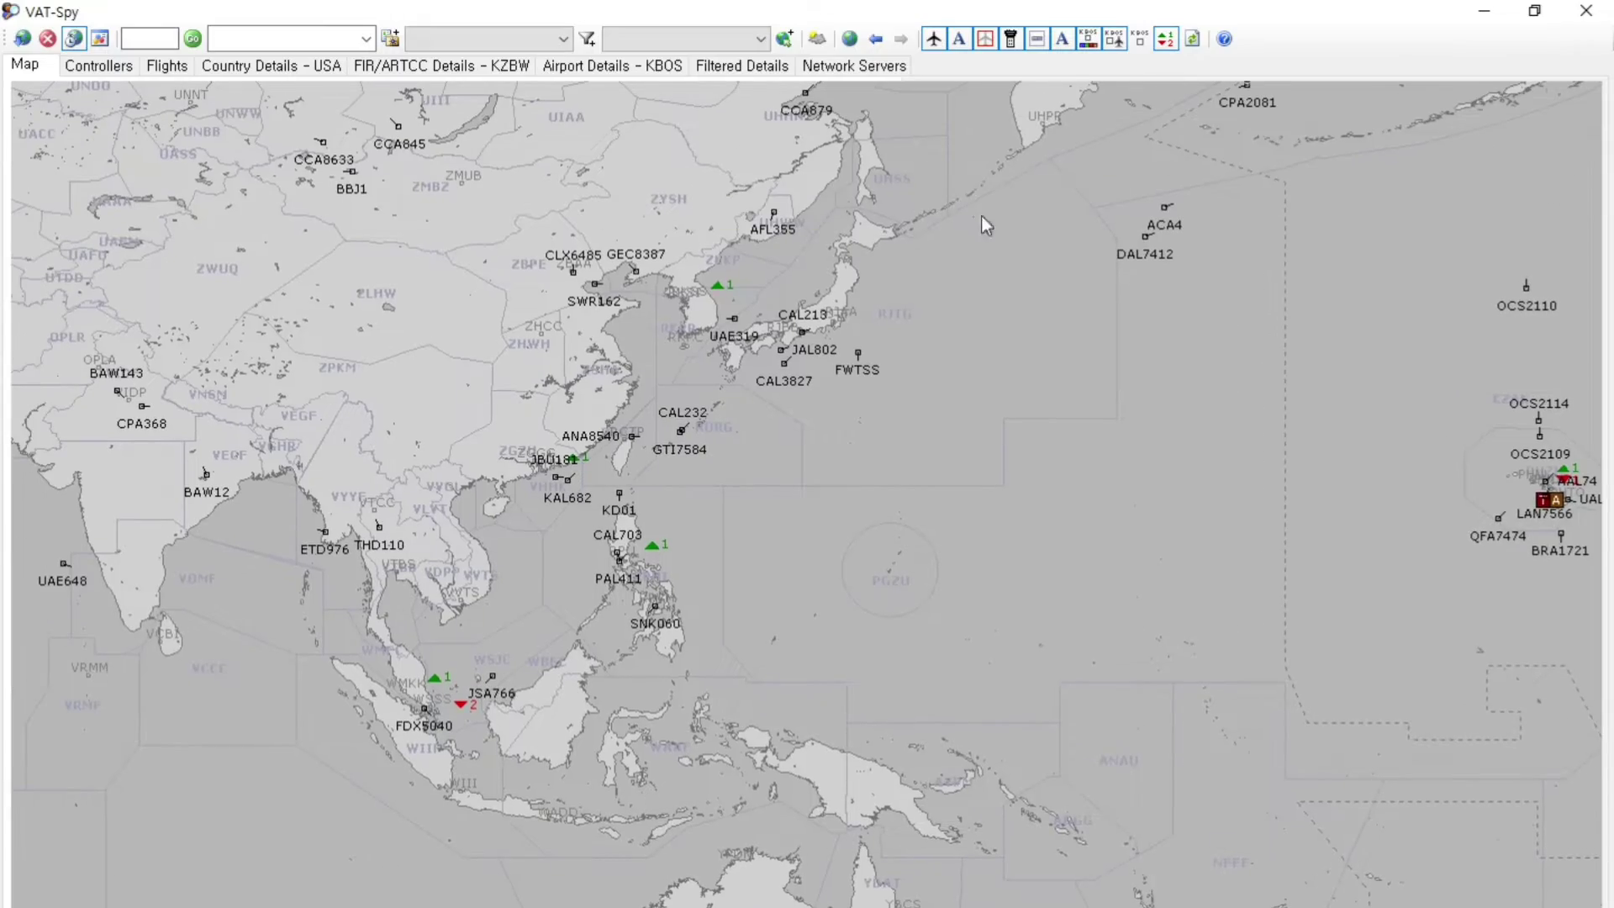
scroll(402, 335, down, 2)
drag(608, 375, 760, 479)
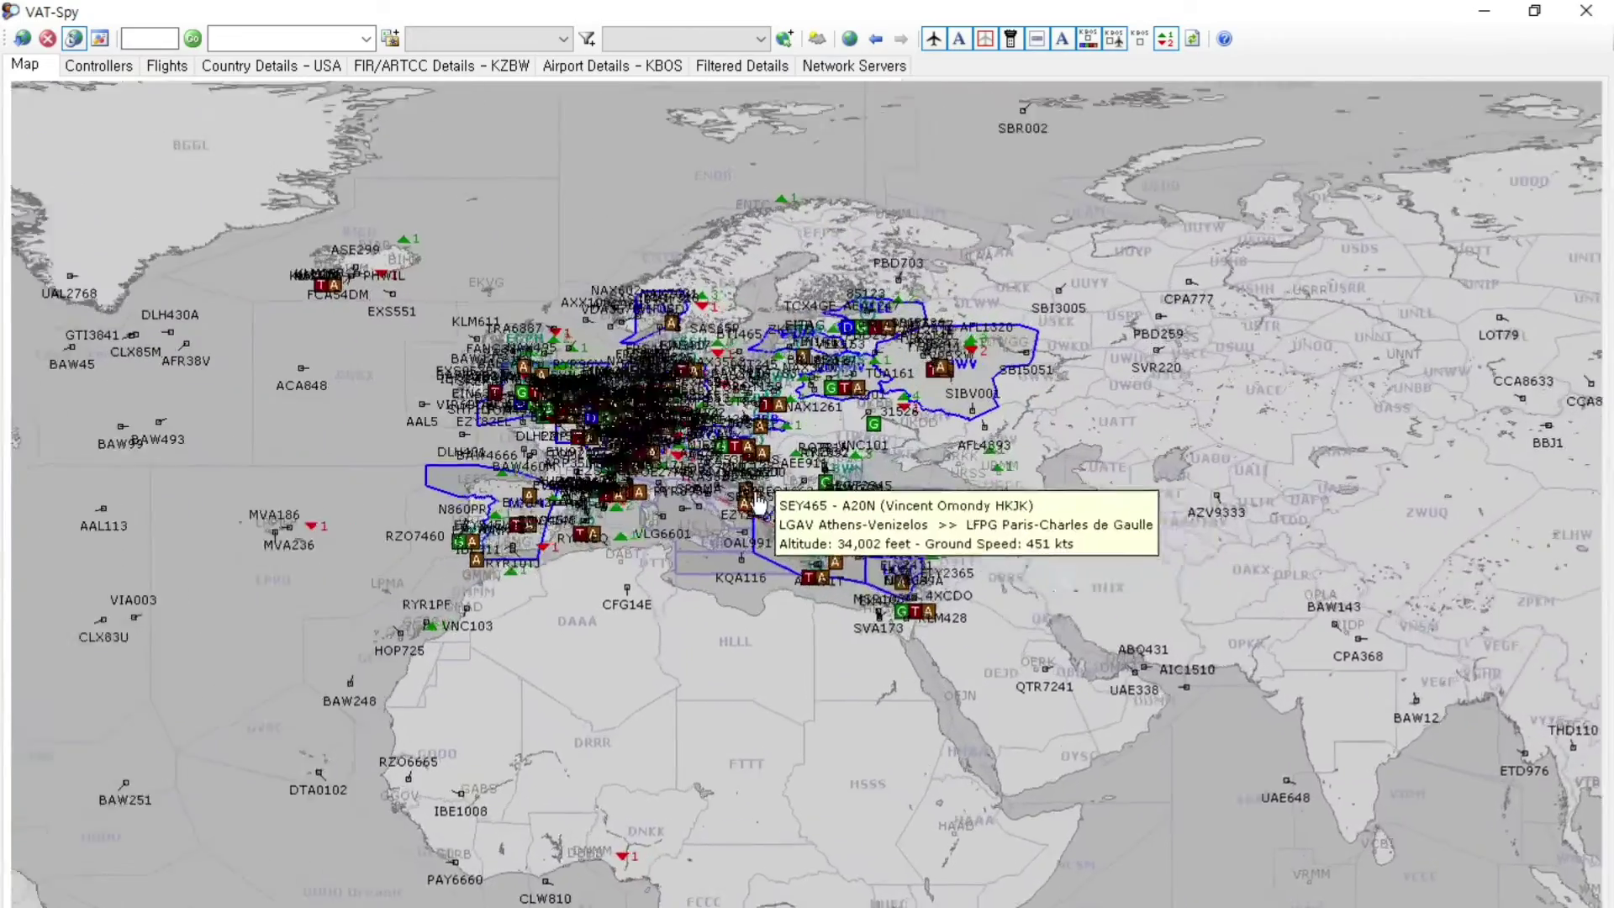
Zoom into central Europe and centre the map on London around EGLL and EGKK
scroll(618, 461, up, 2)
scroll(538, 420, up, 4)
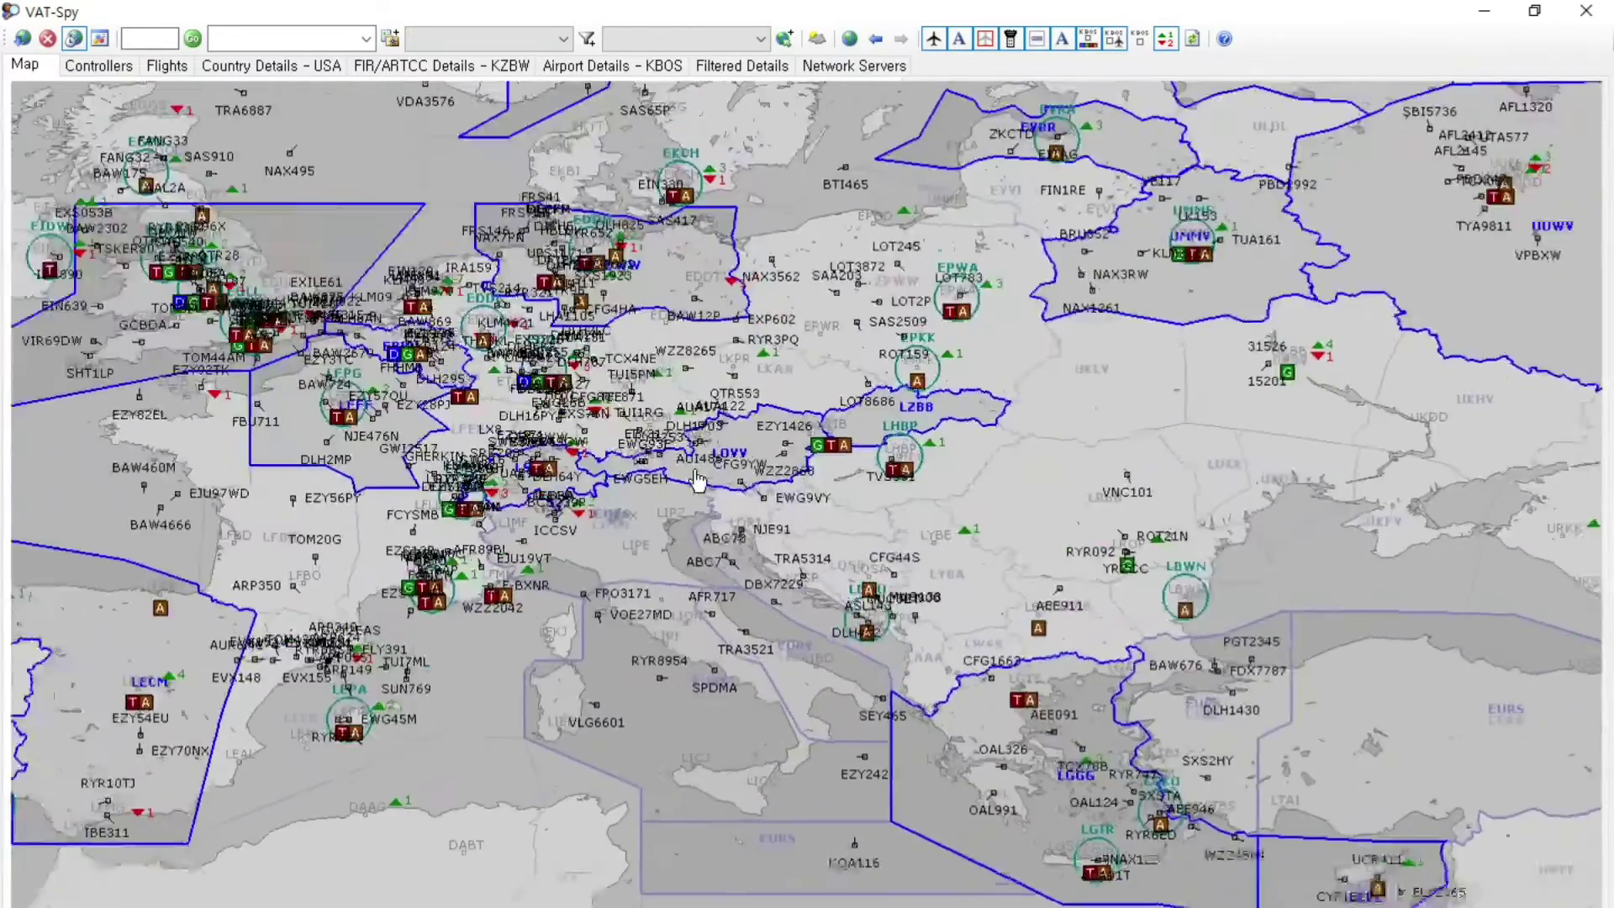
drag(395, 421, 456, 423)
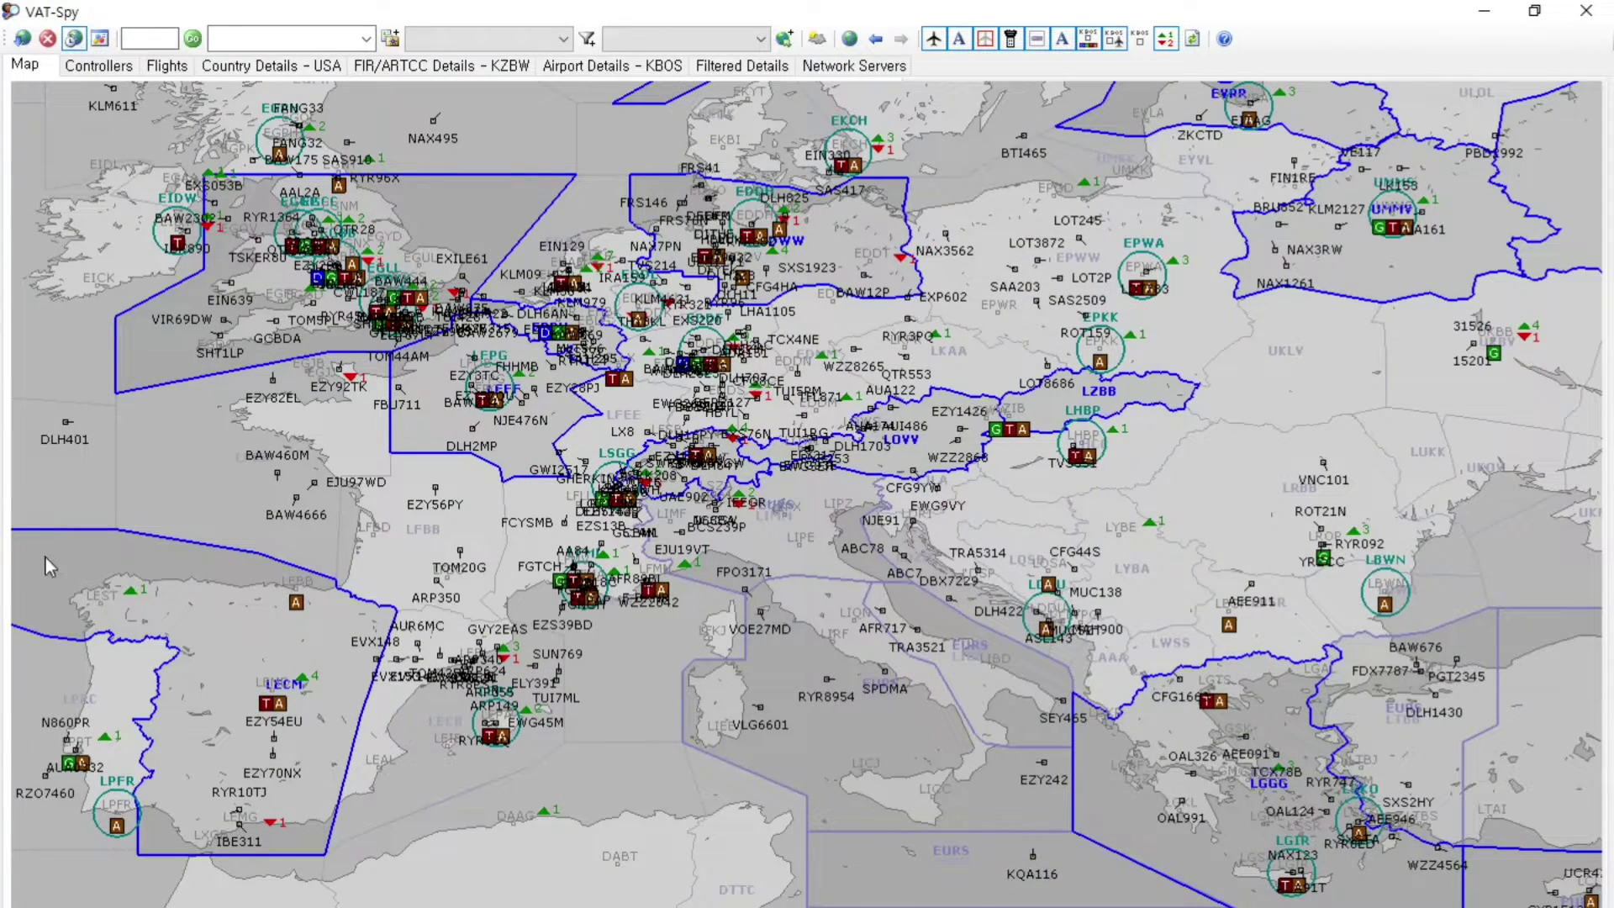
mouse_move(376, 309)
scroll(330, 452, up, 4)
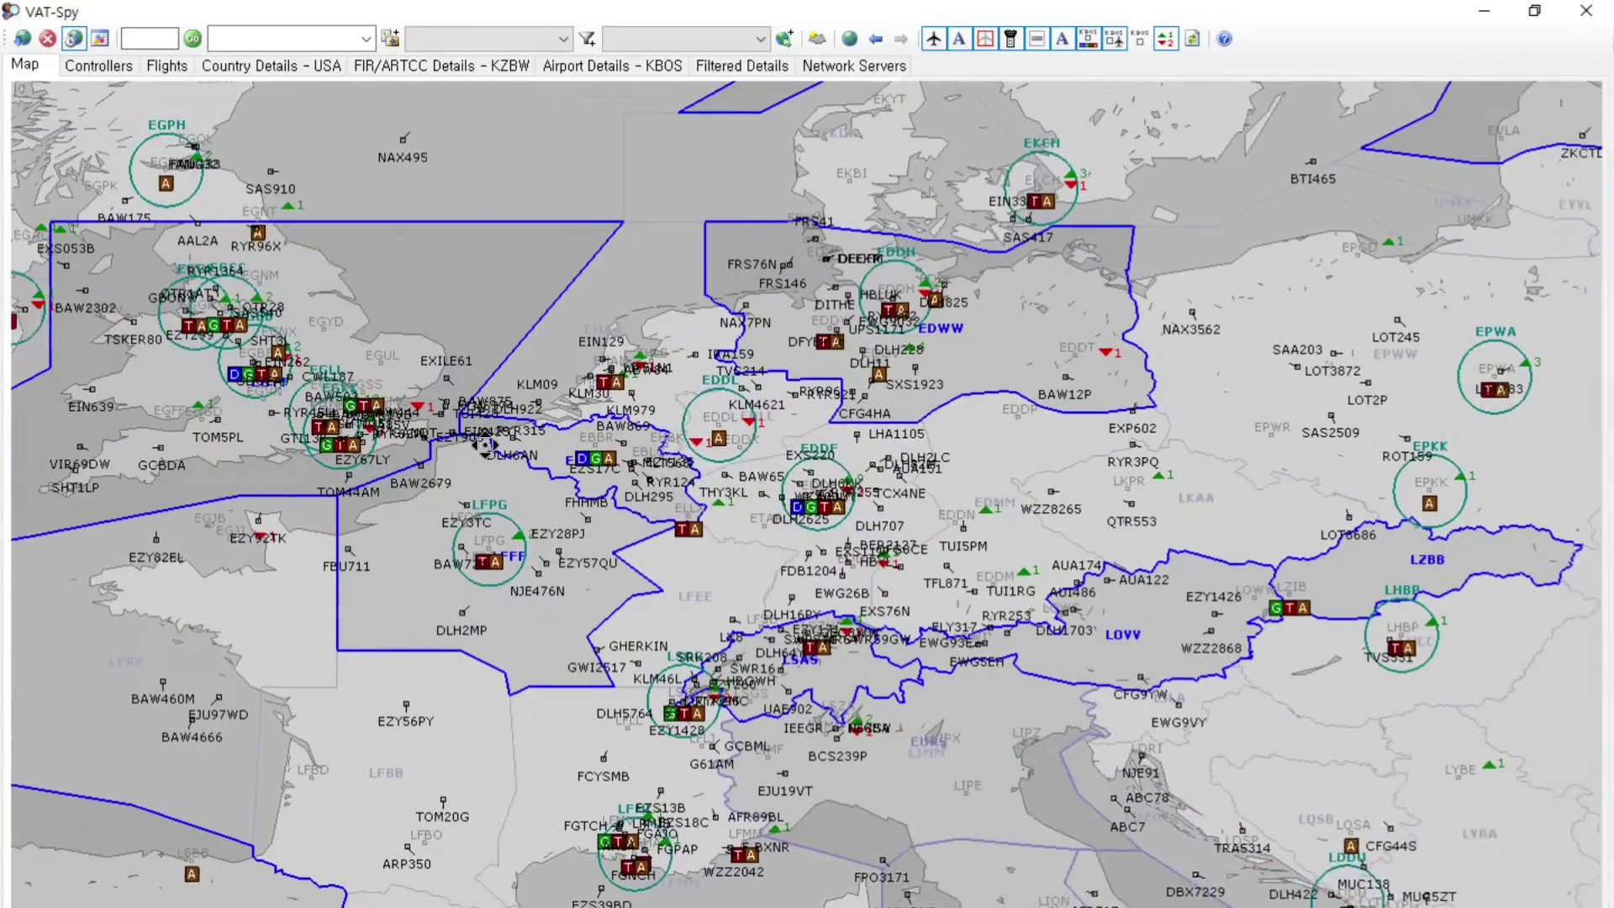
mouse_move(651, 389)
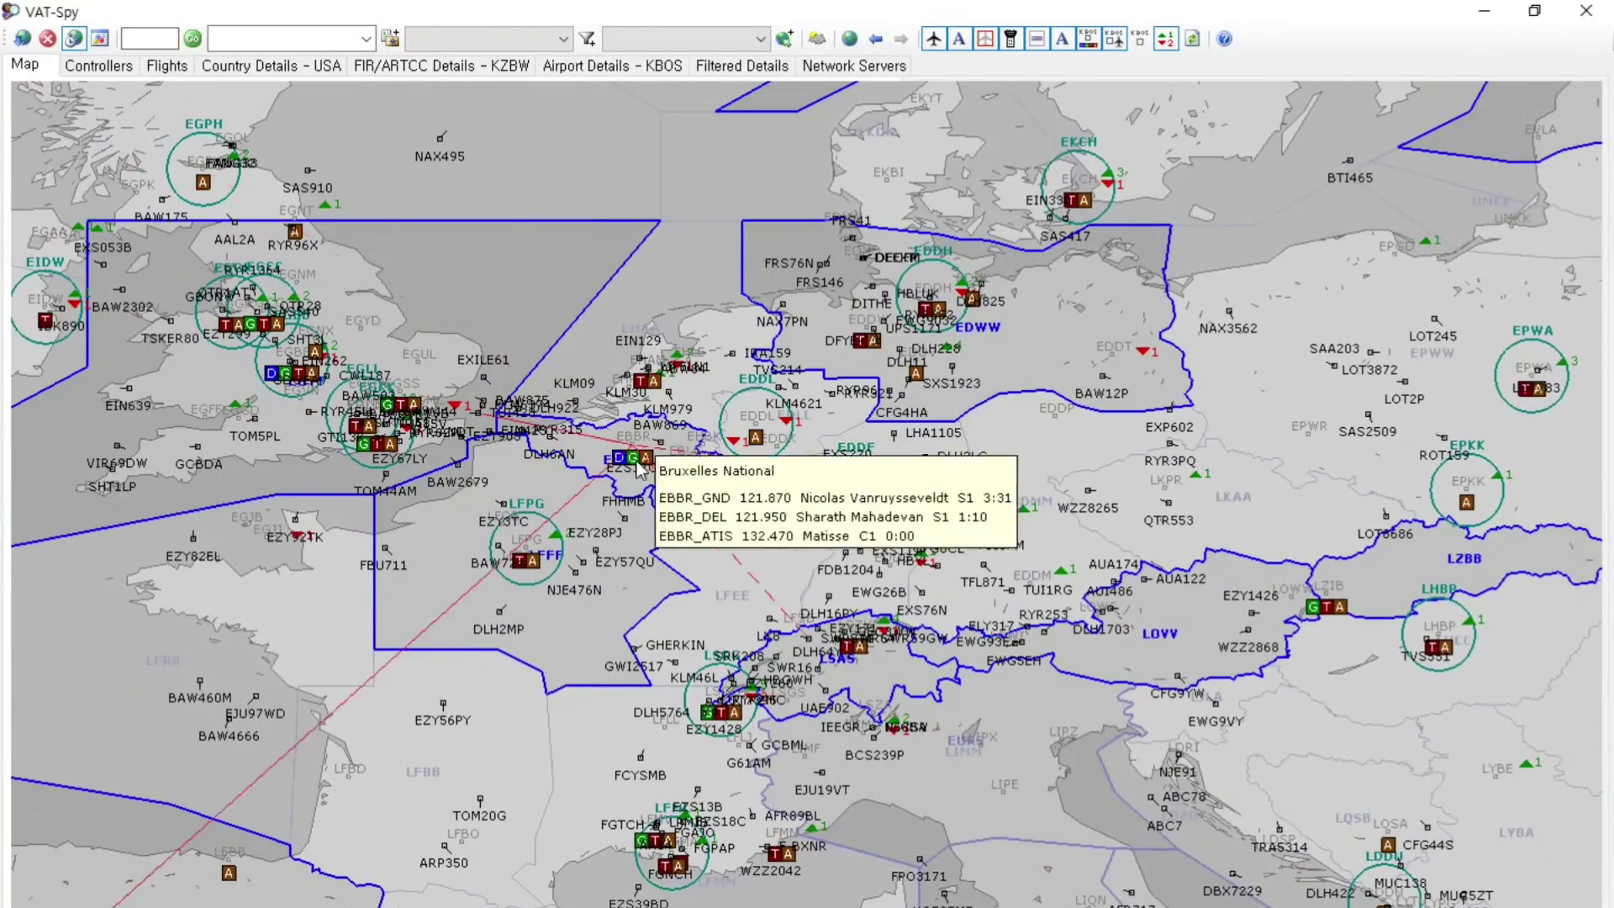
mouse_move(531, 572)
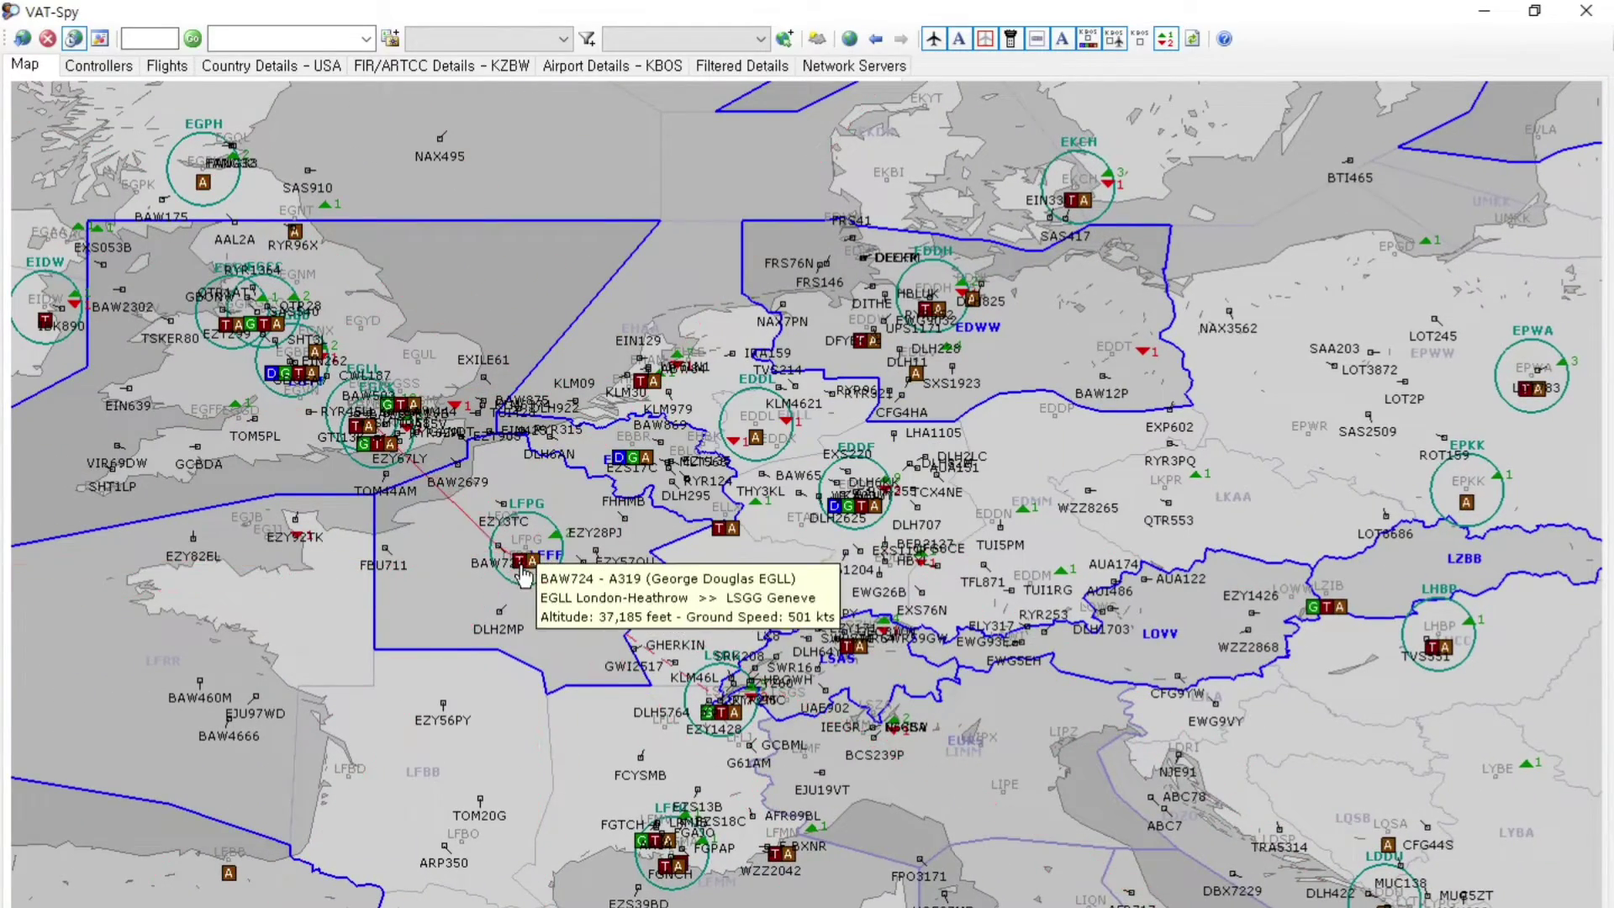
scroll(421, 612, down, 1)
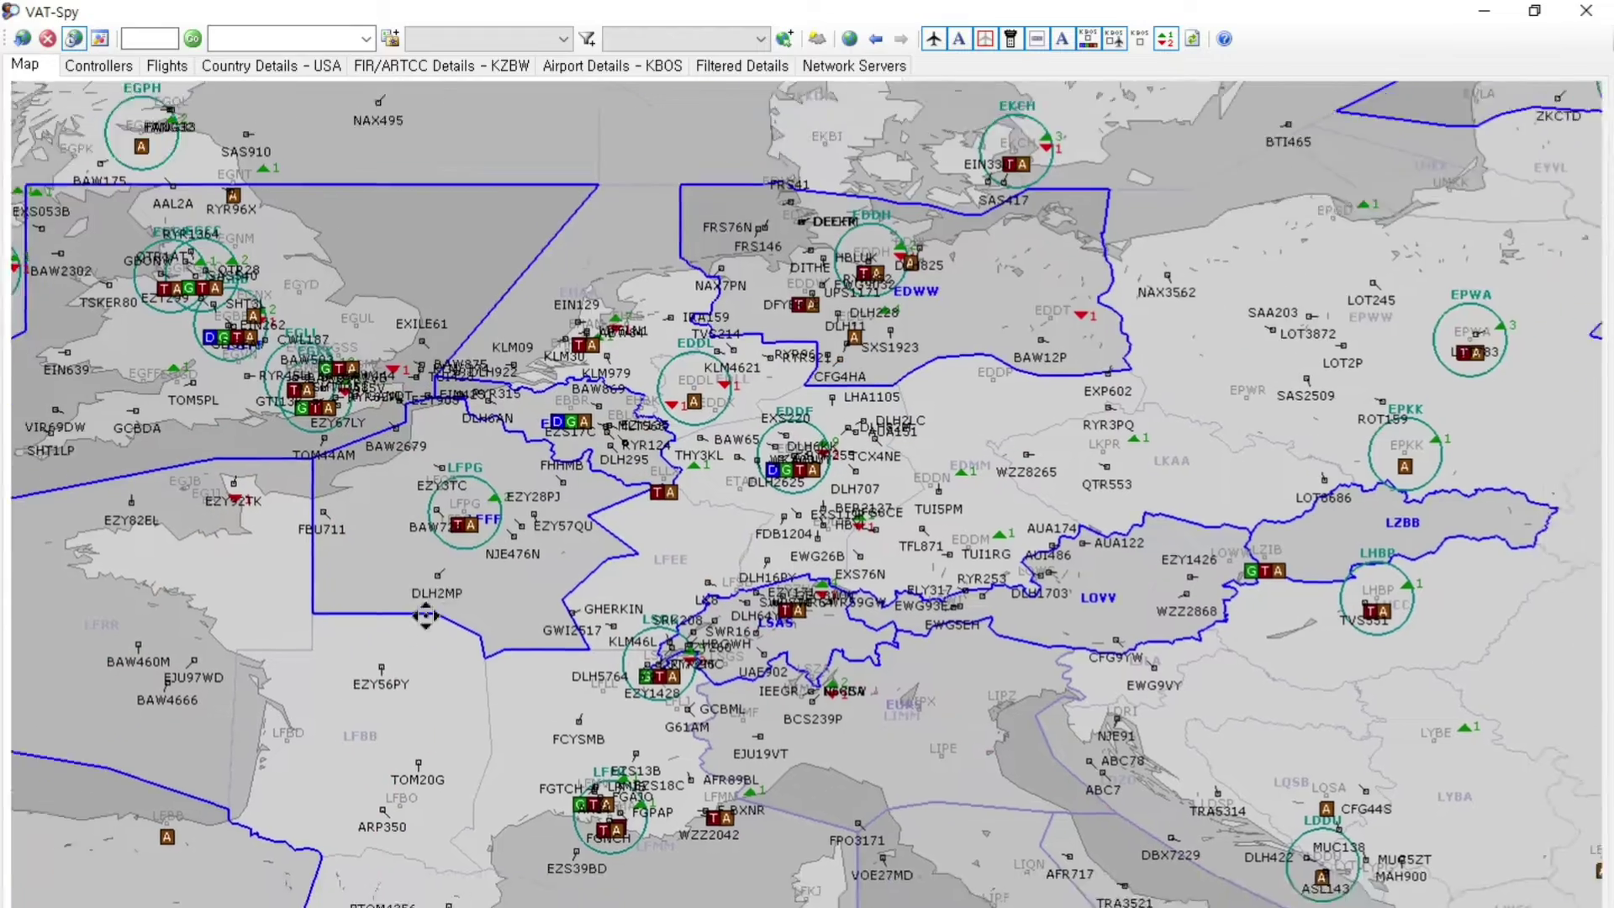
scroll(462, 578, up, 4)
scroll(757, 563, up, 3)
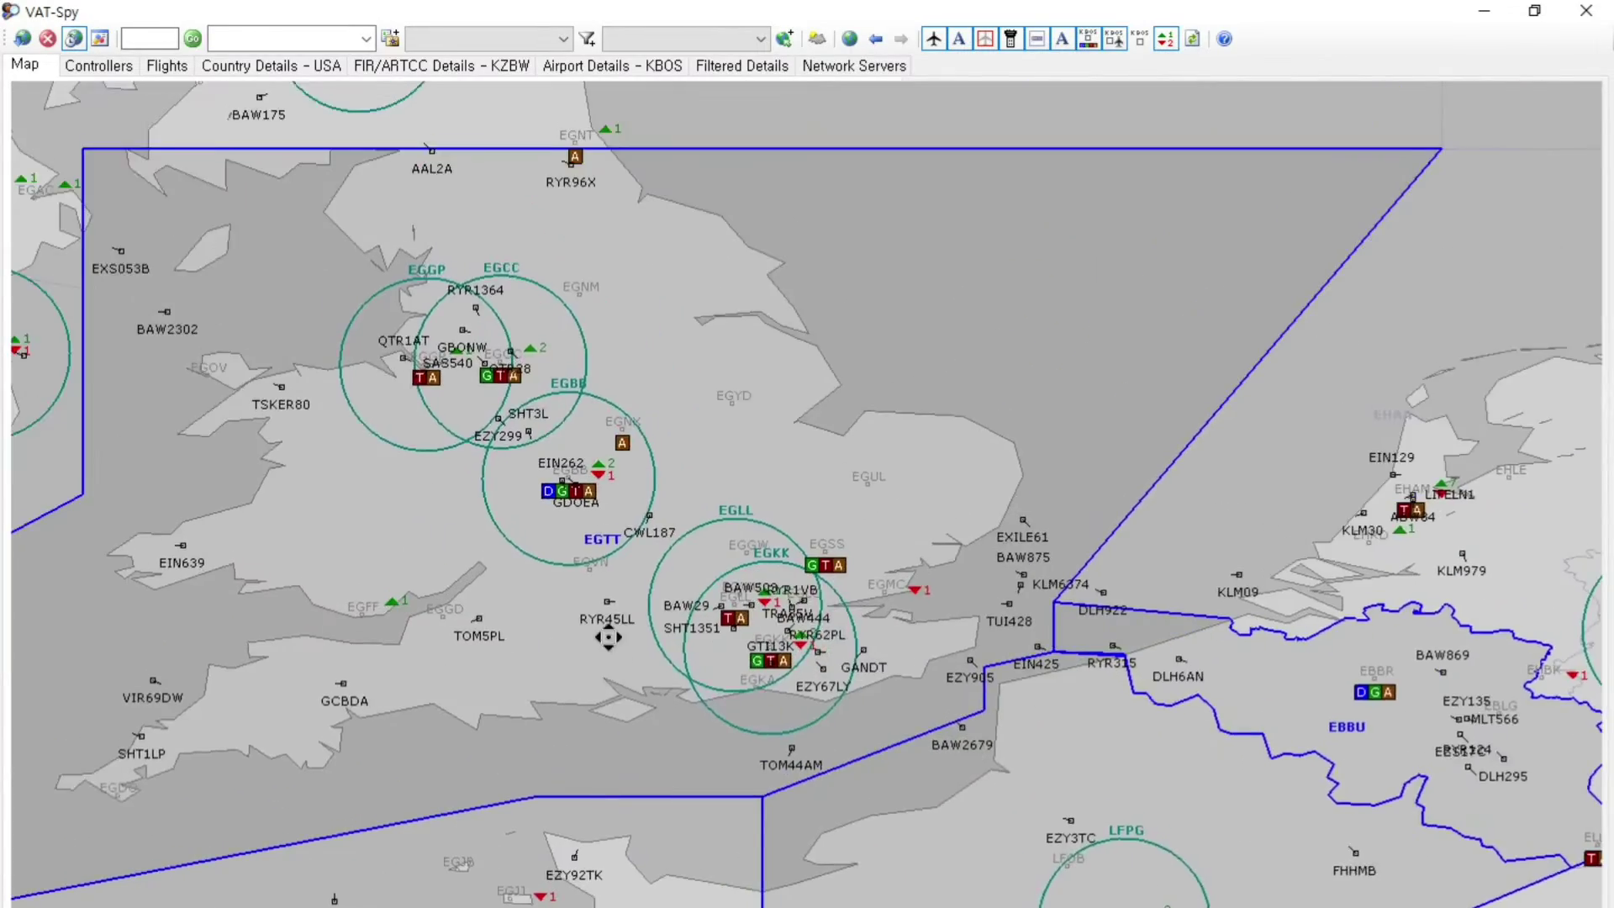
drag(623, 639, 623, 505)
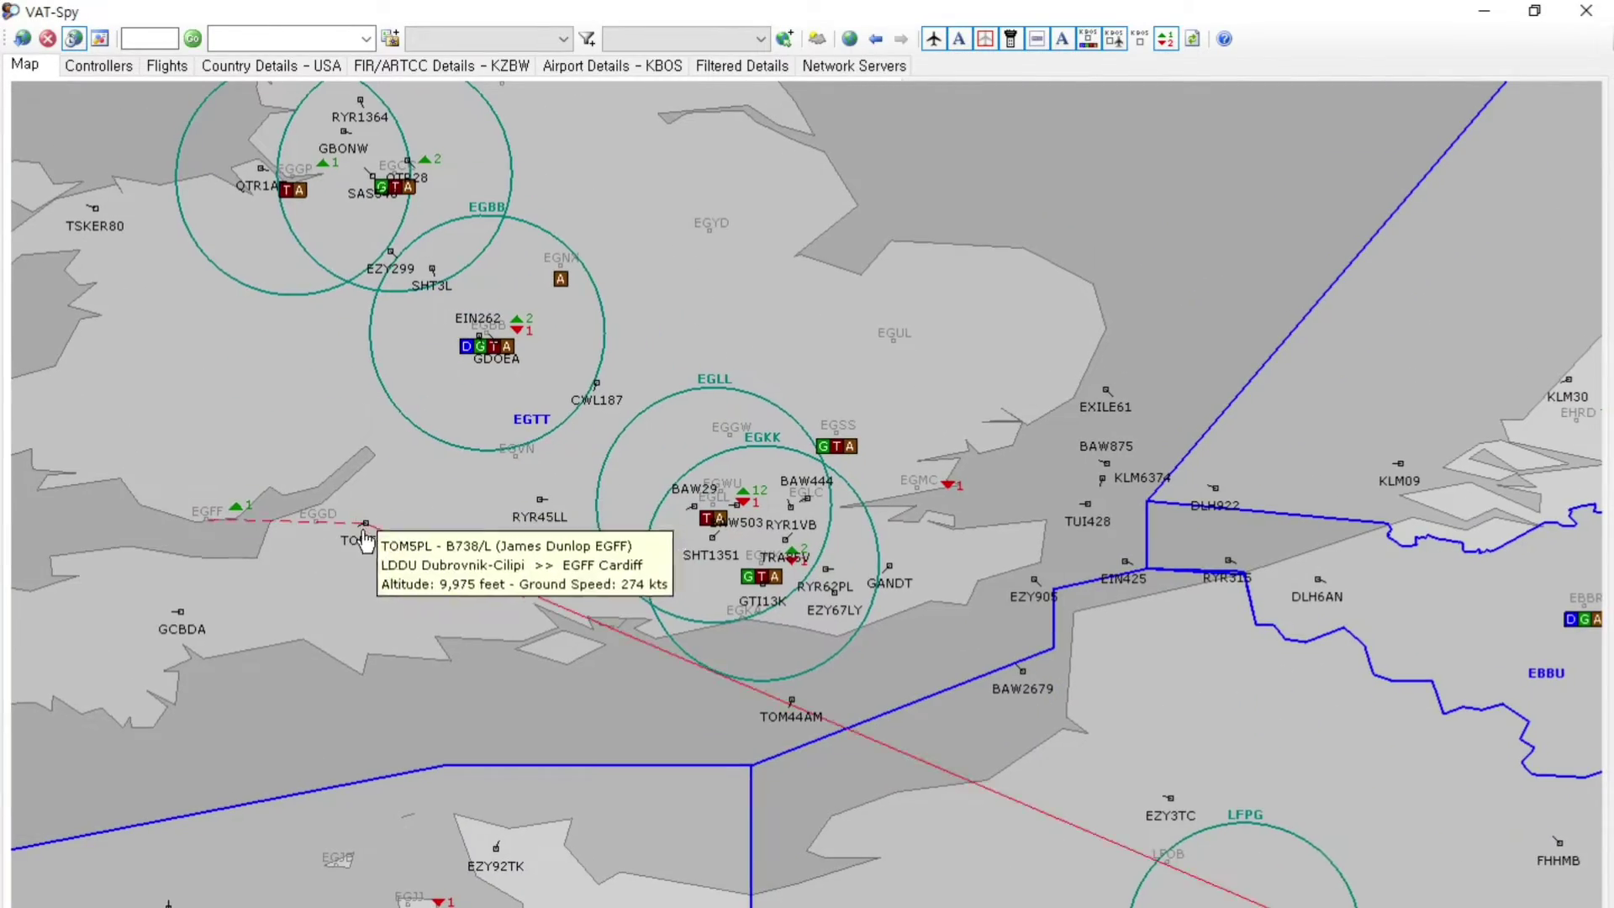
mouse_move(539, 509)
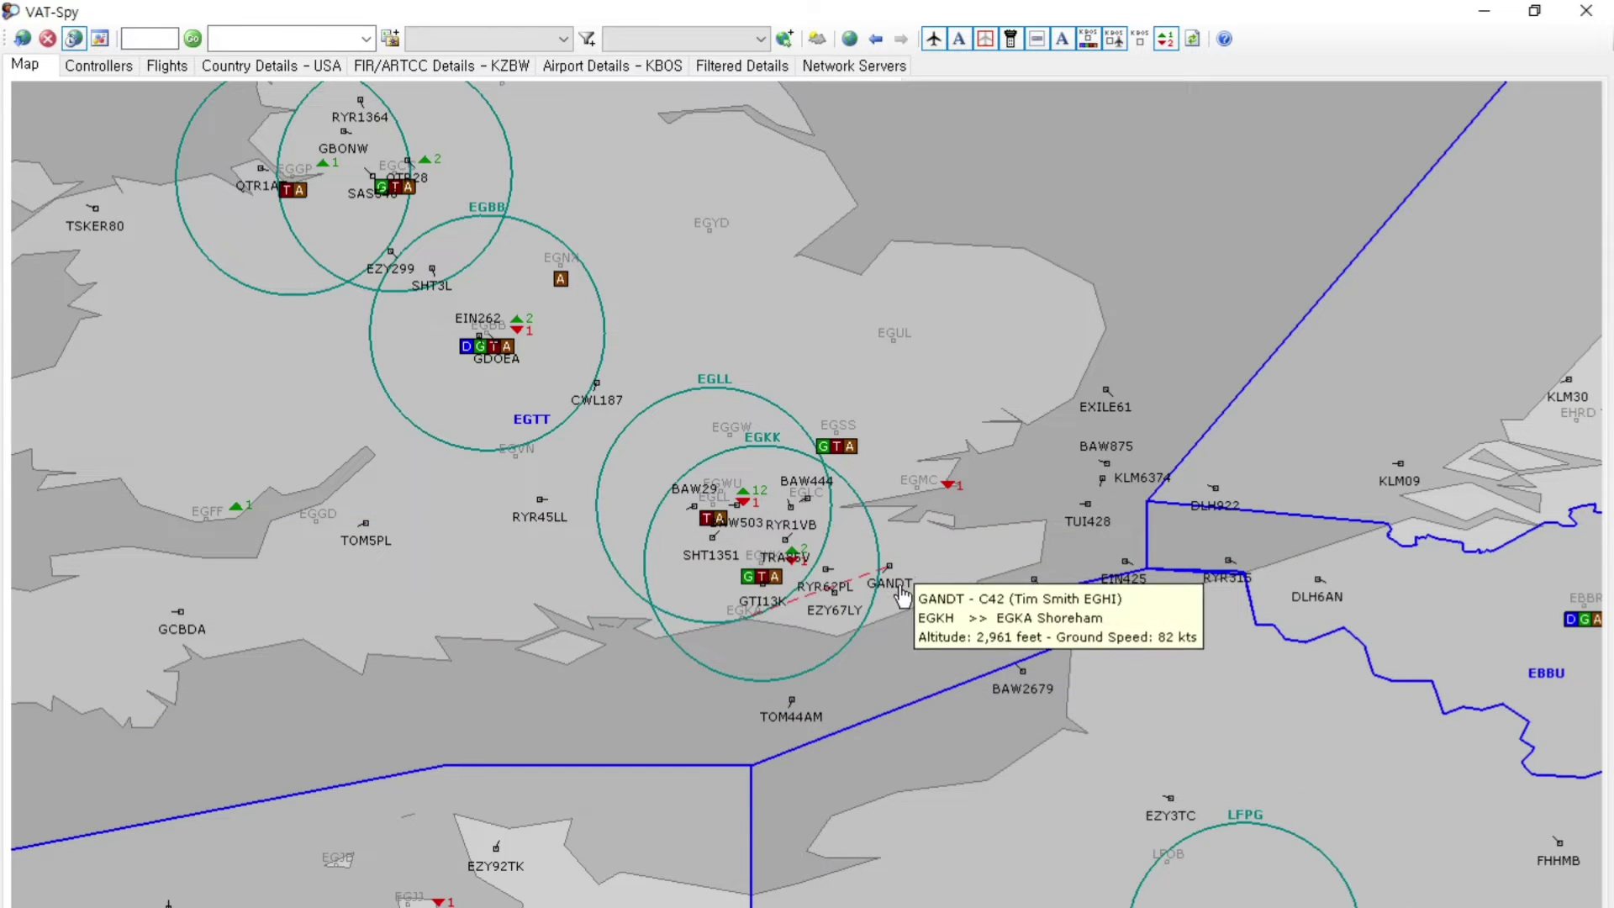
mouse_move(1105, 474)
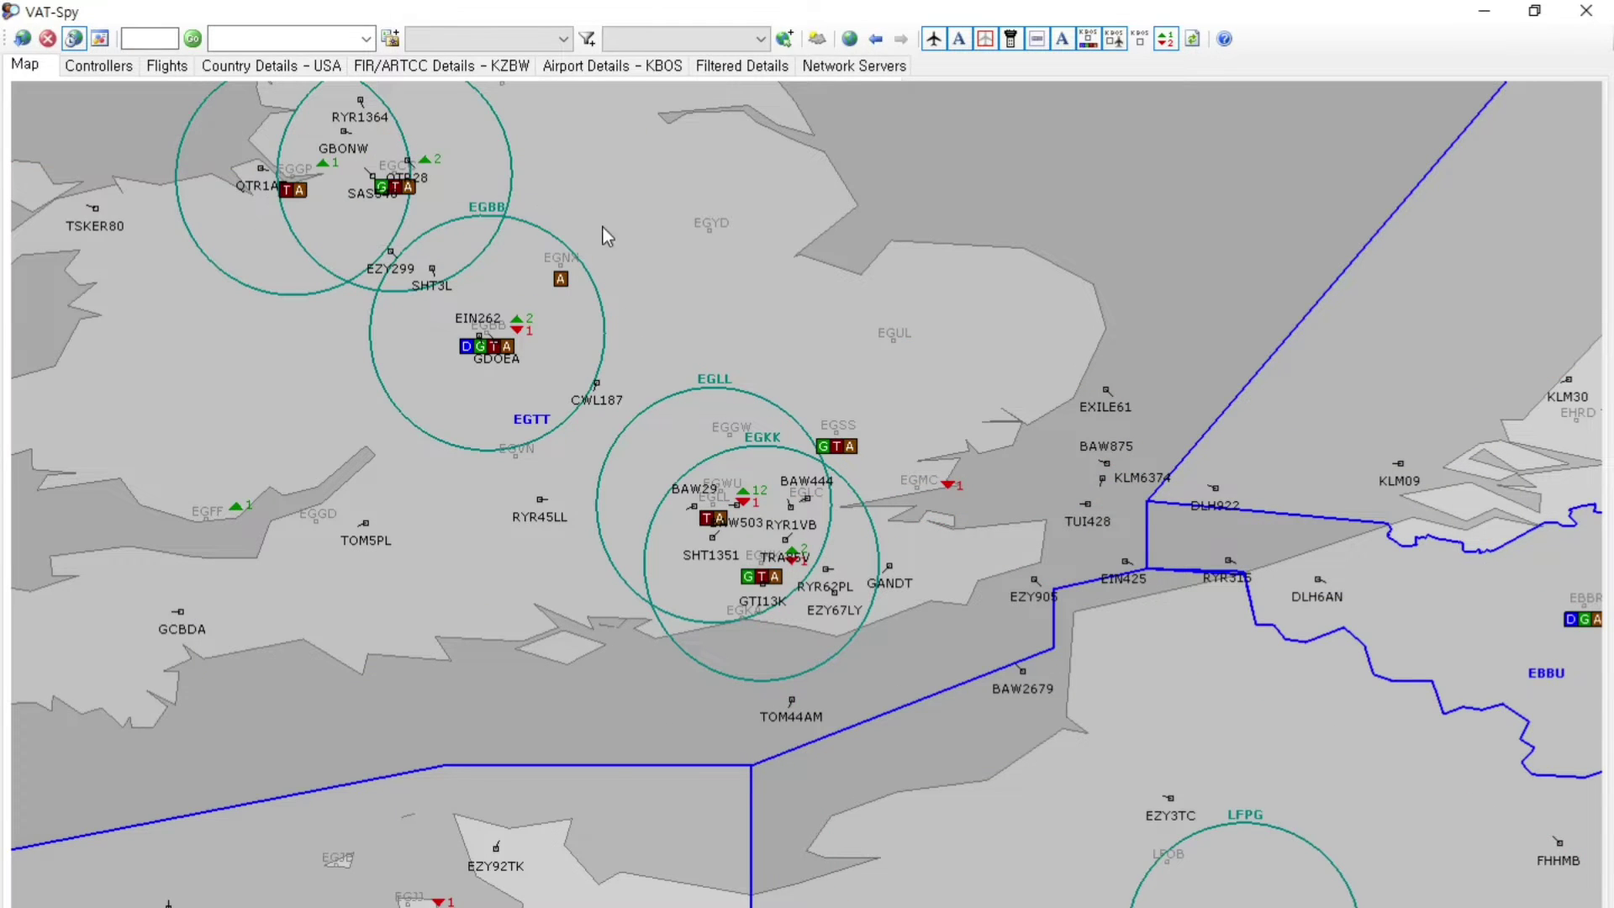
Survey live traffic over western and central Europe, out to Iceland and Scandinavia
scroll(678, 553, down, 3)
mouse_move(633, 530)
scroll(632, 530, down, 2)
drag(708, 639, 533, 569)
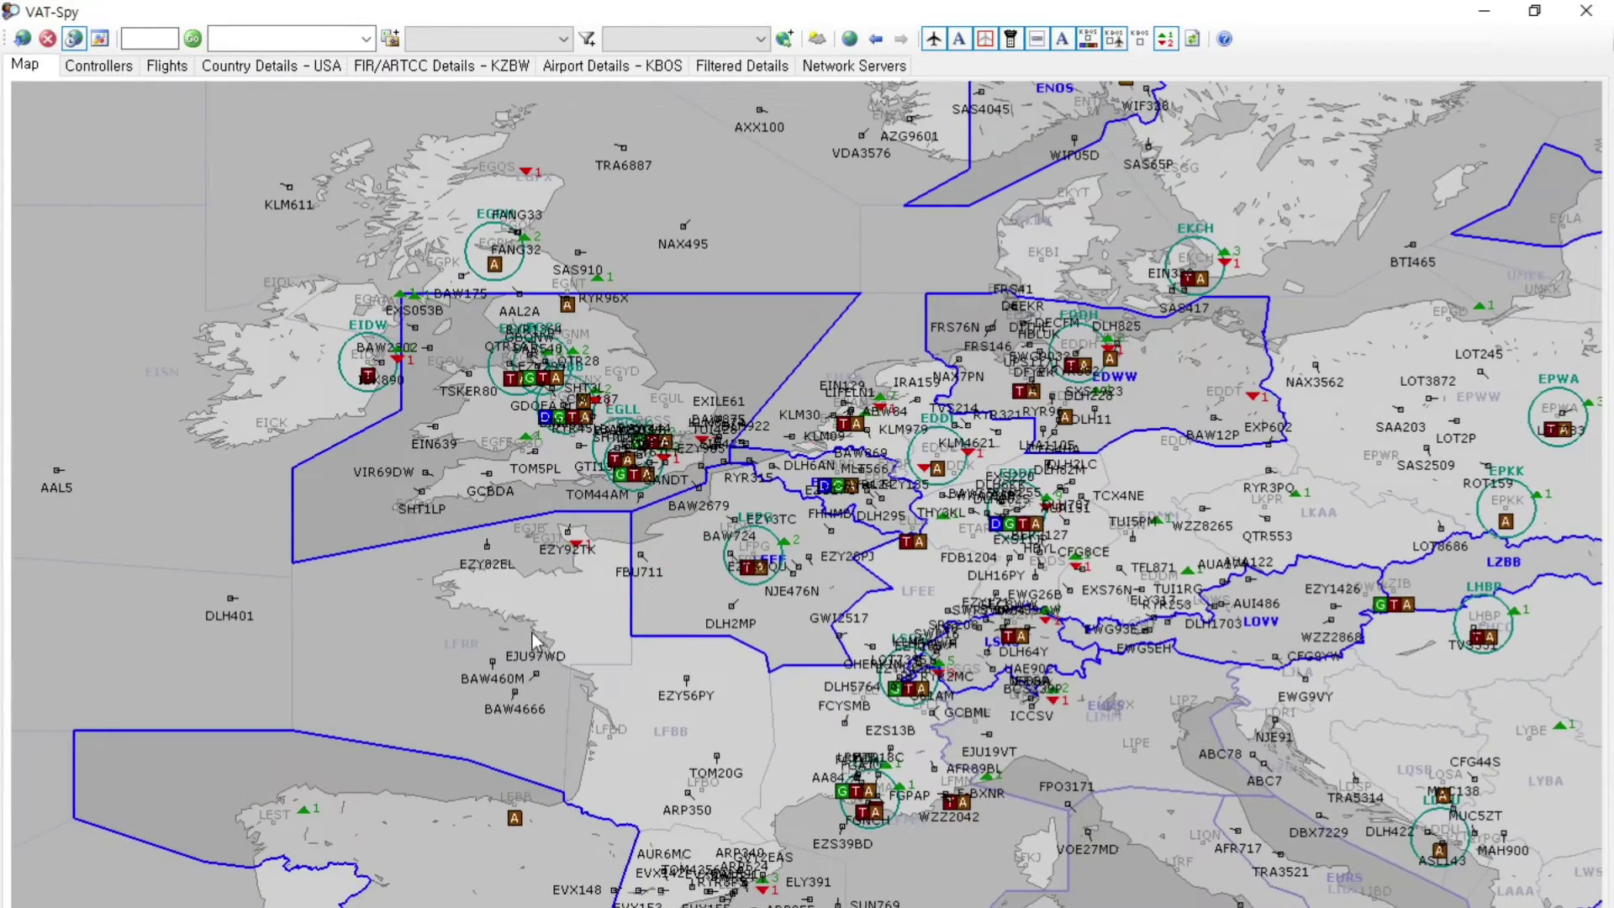
scroll(539, 733, down, 2)
drag(539, 734, 523, 527)
scroll(504, 626, down, 1)
scroll(523, 528, down, 1)
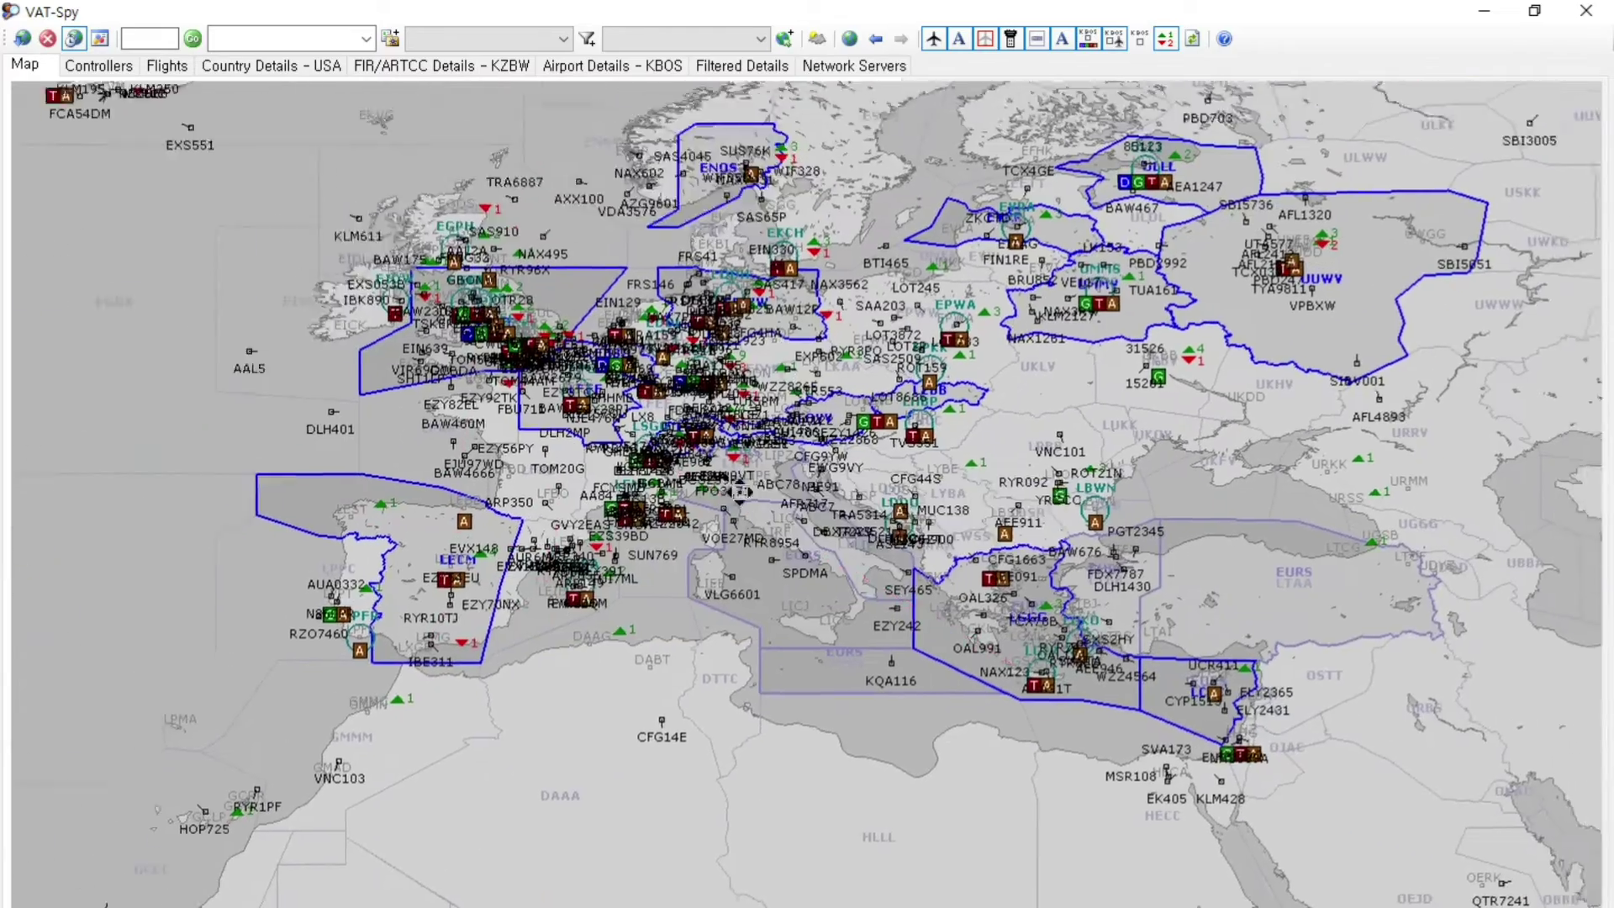
drag(26, 252, 832, 437)
Pan the map across the central and eastern USA and North America
scroll(836, 370, up, 1)
scroll(594, 464, up, 1)
drag(715, 420, 892, 423)
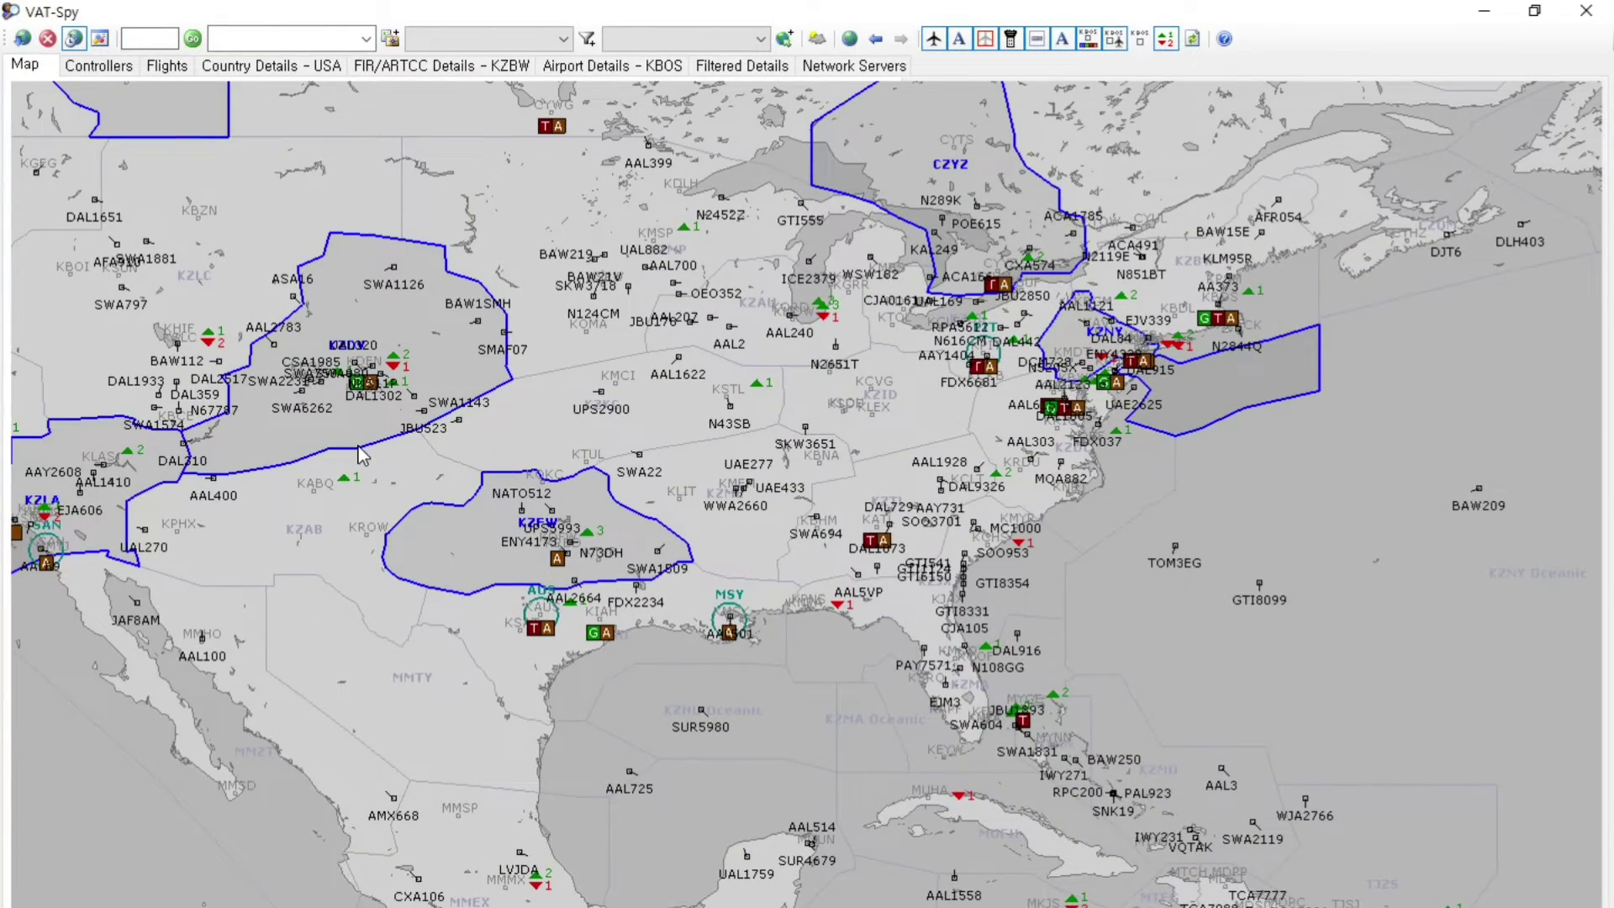
scroll(351, 452, down, 2)
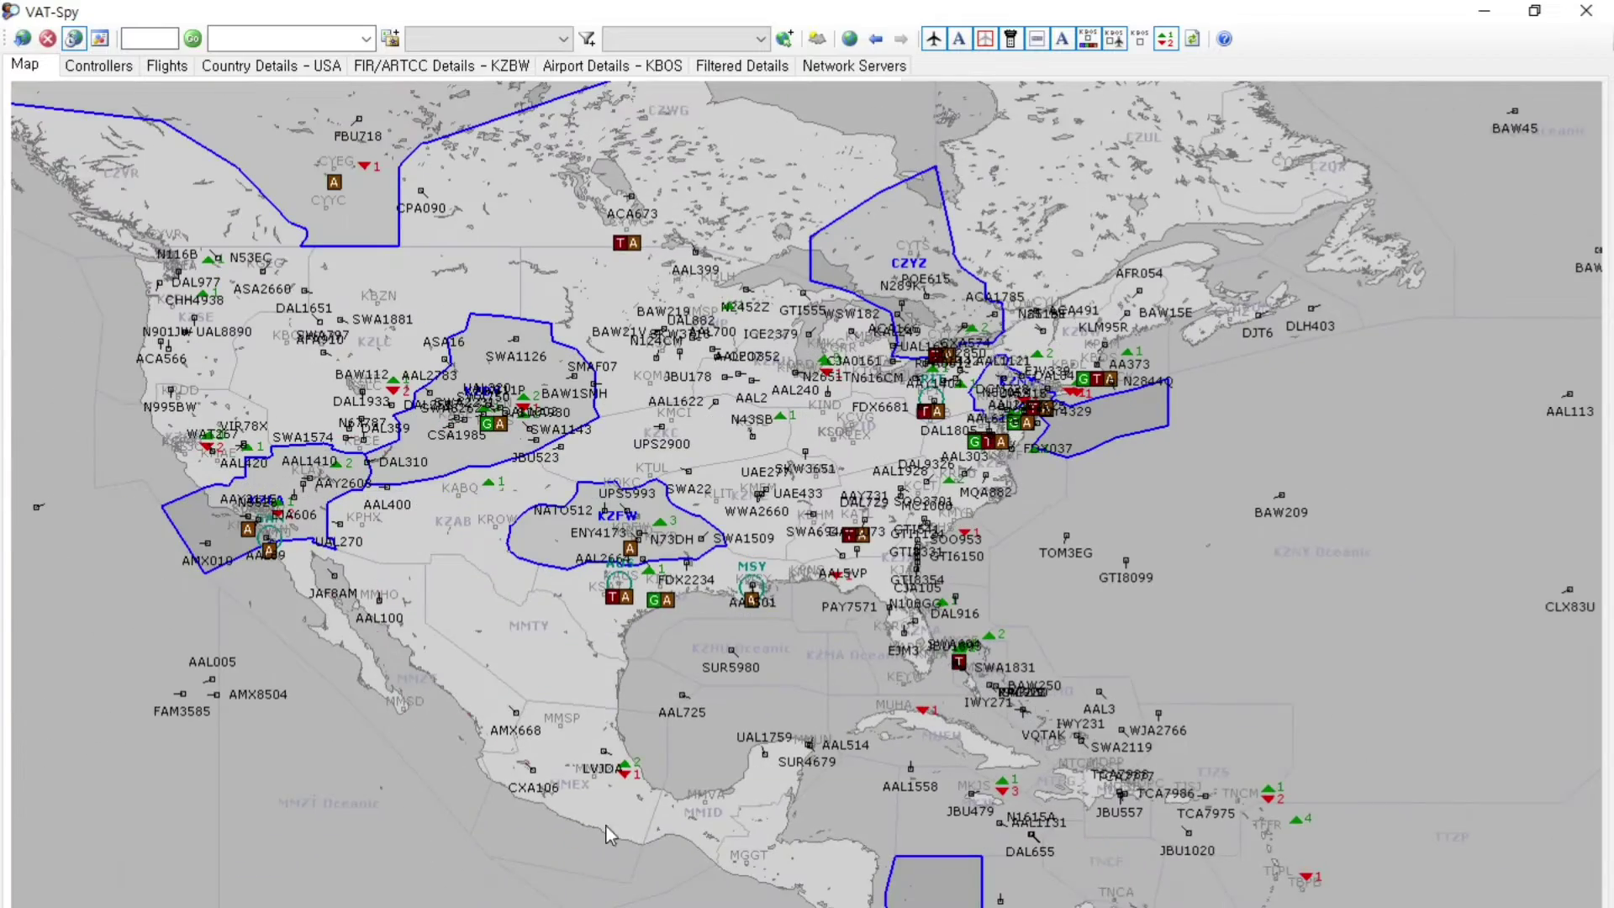
drag(220, 368, 849, 547)
scroll(400, 422, down, 2)
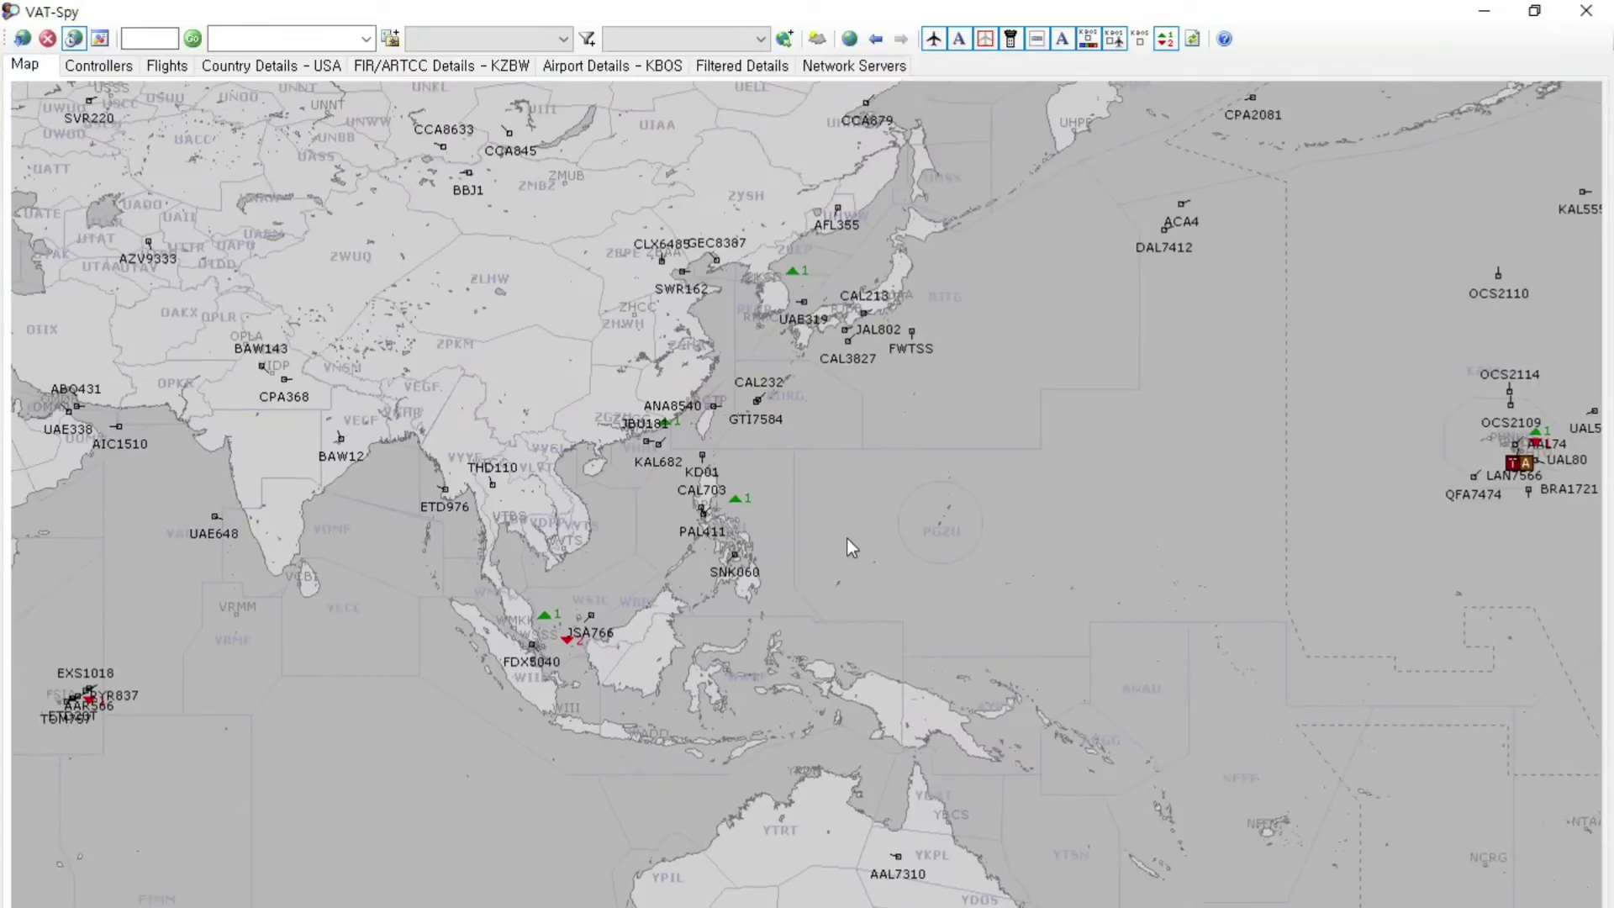
scroll(721, 440, up, 2)
scroll(505, 457, up, 2)
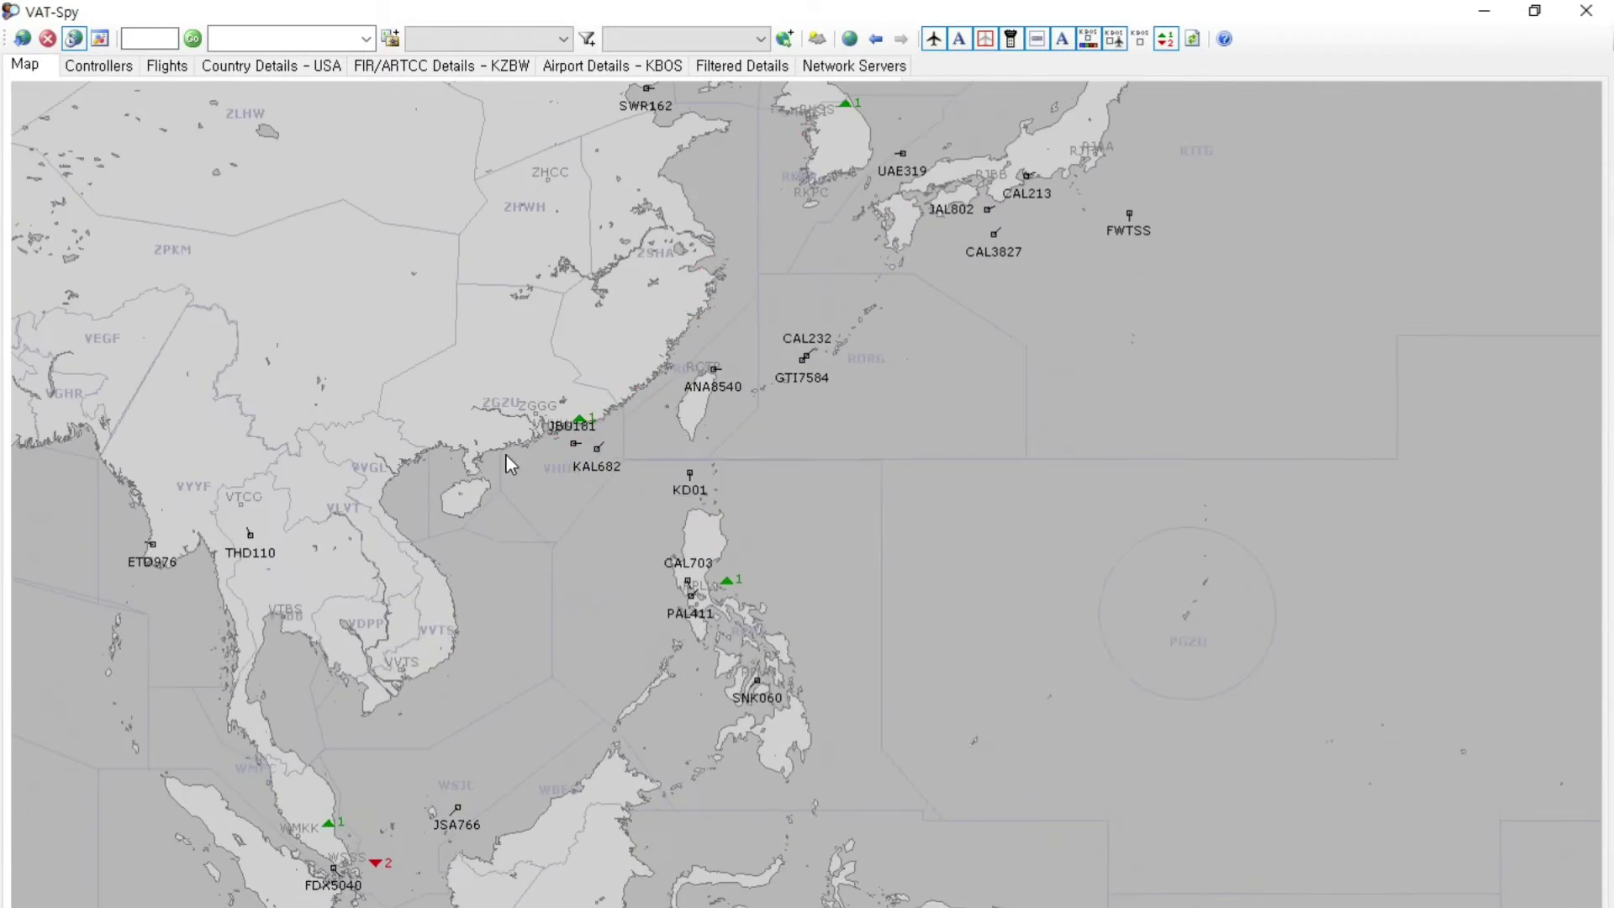
Centre on China, Taiwan and the South China Sea, then zoom out across the Pacific
drag(506, 455, 672, 475)
drag(670, 582, 630, 505)
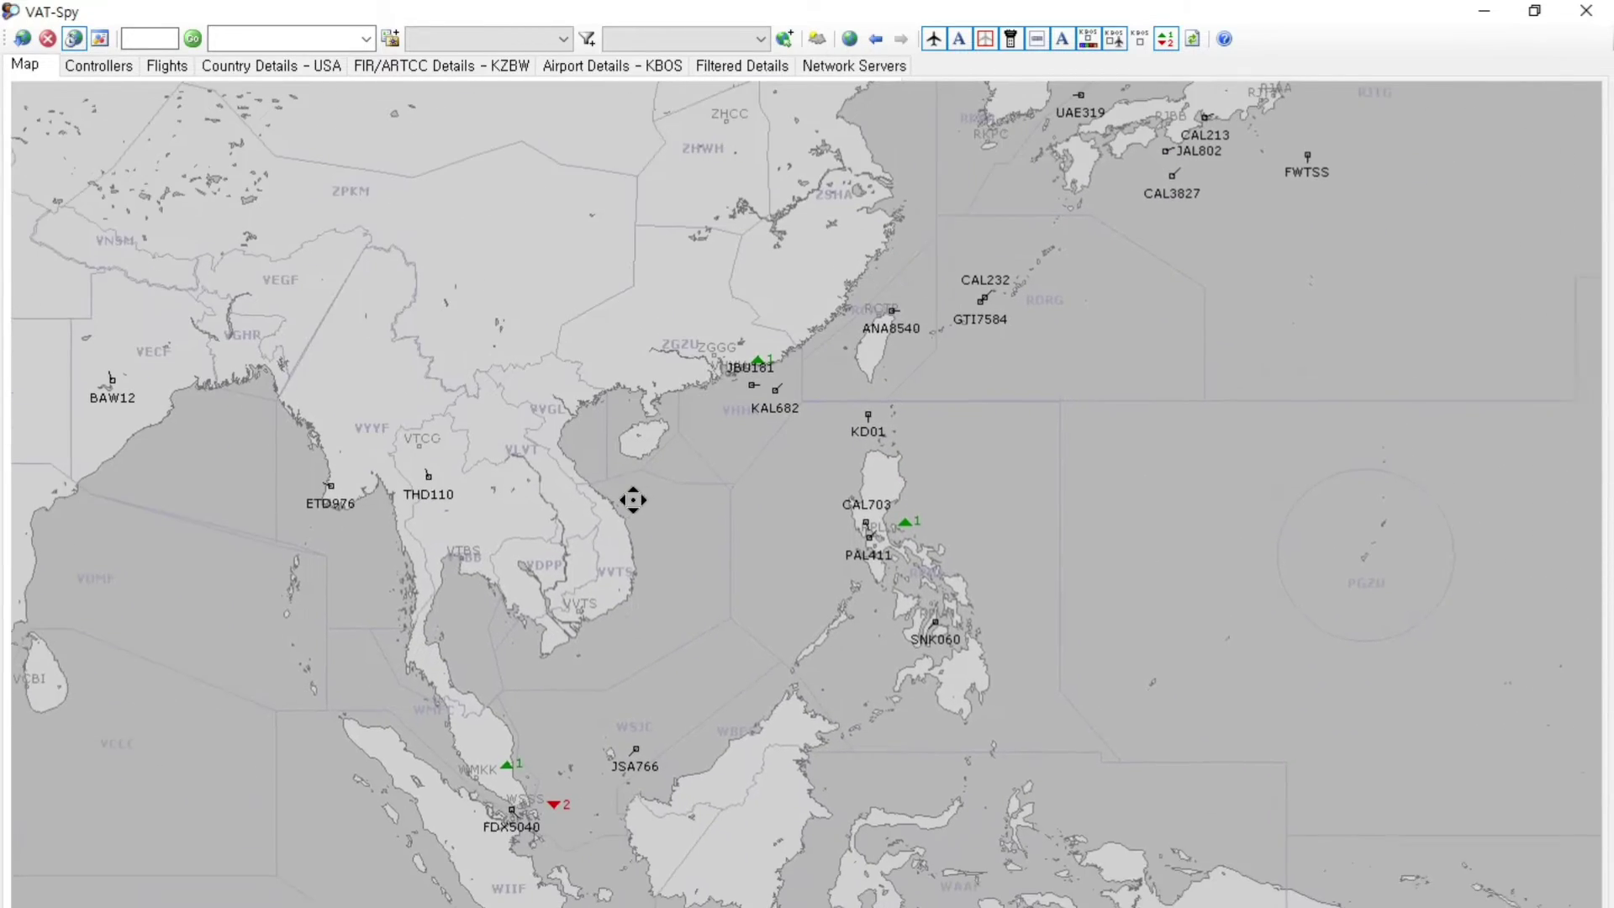
scroll(649, 497, down, 5)
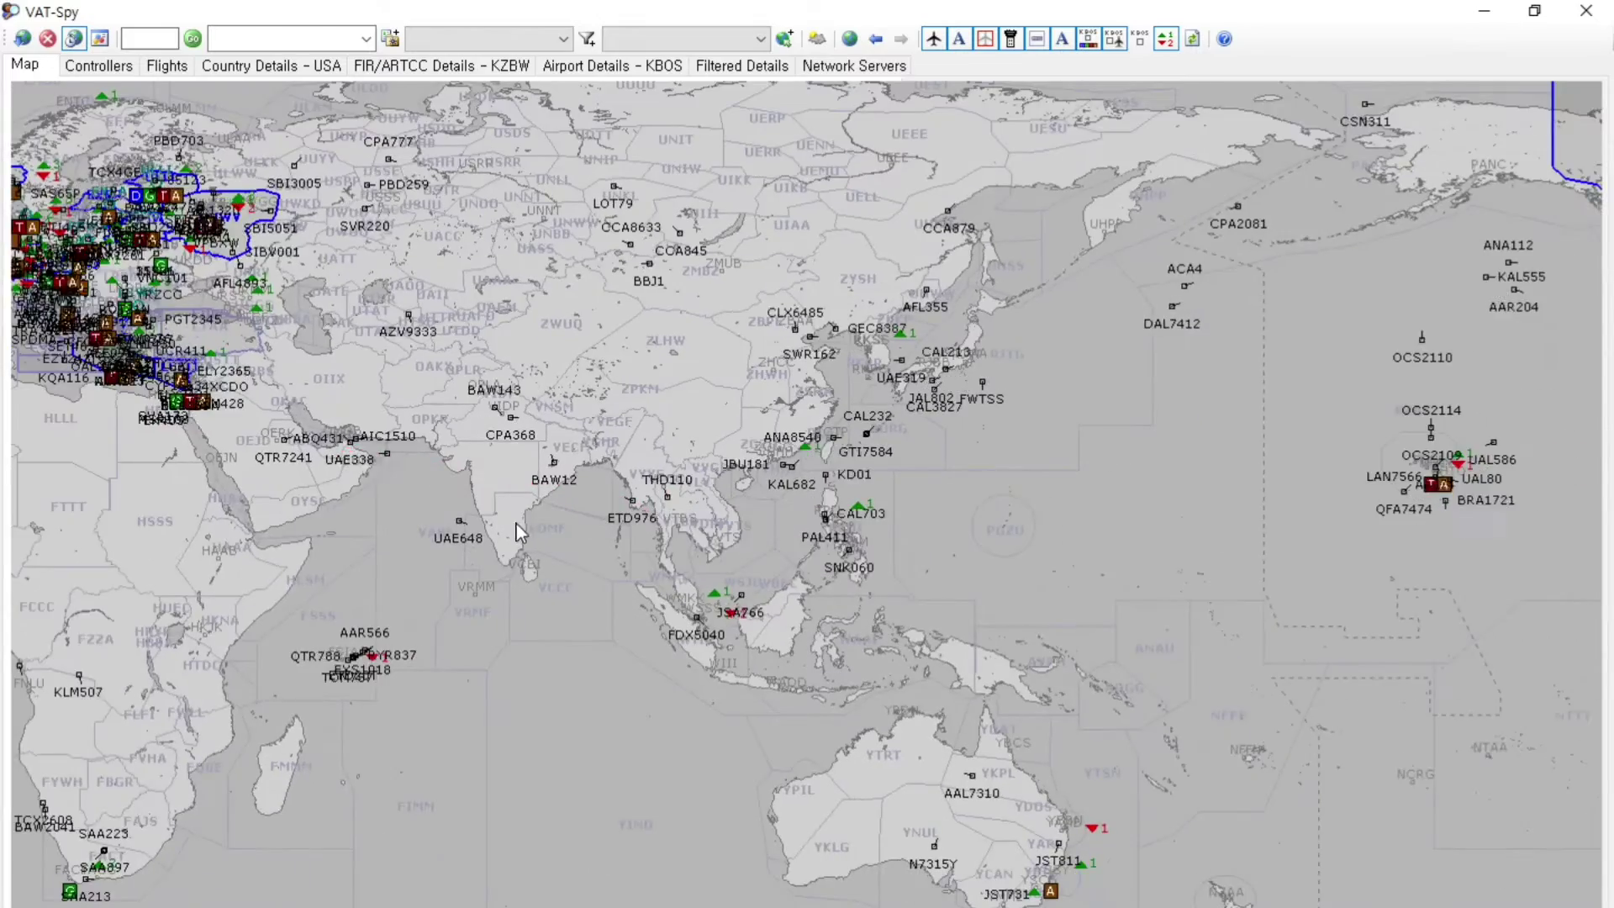
scroll(1271, 570, down, 1)
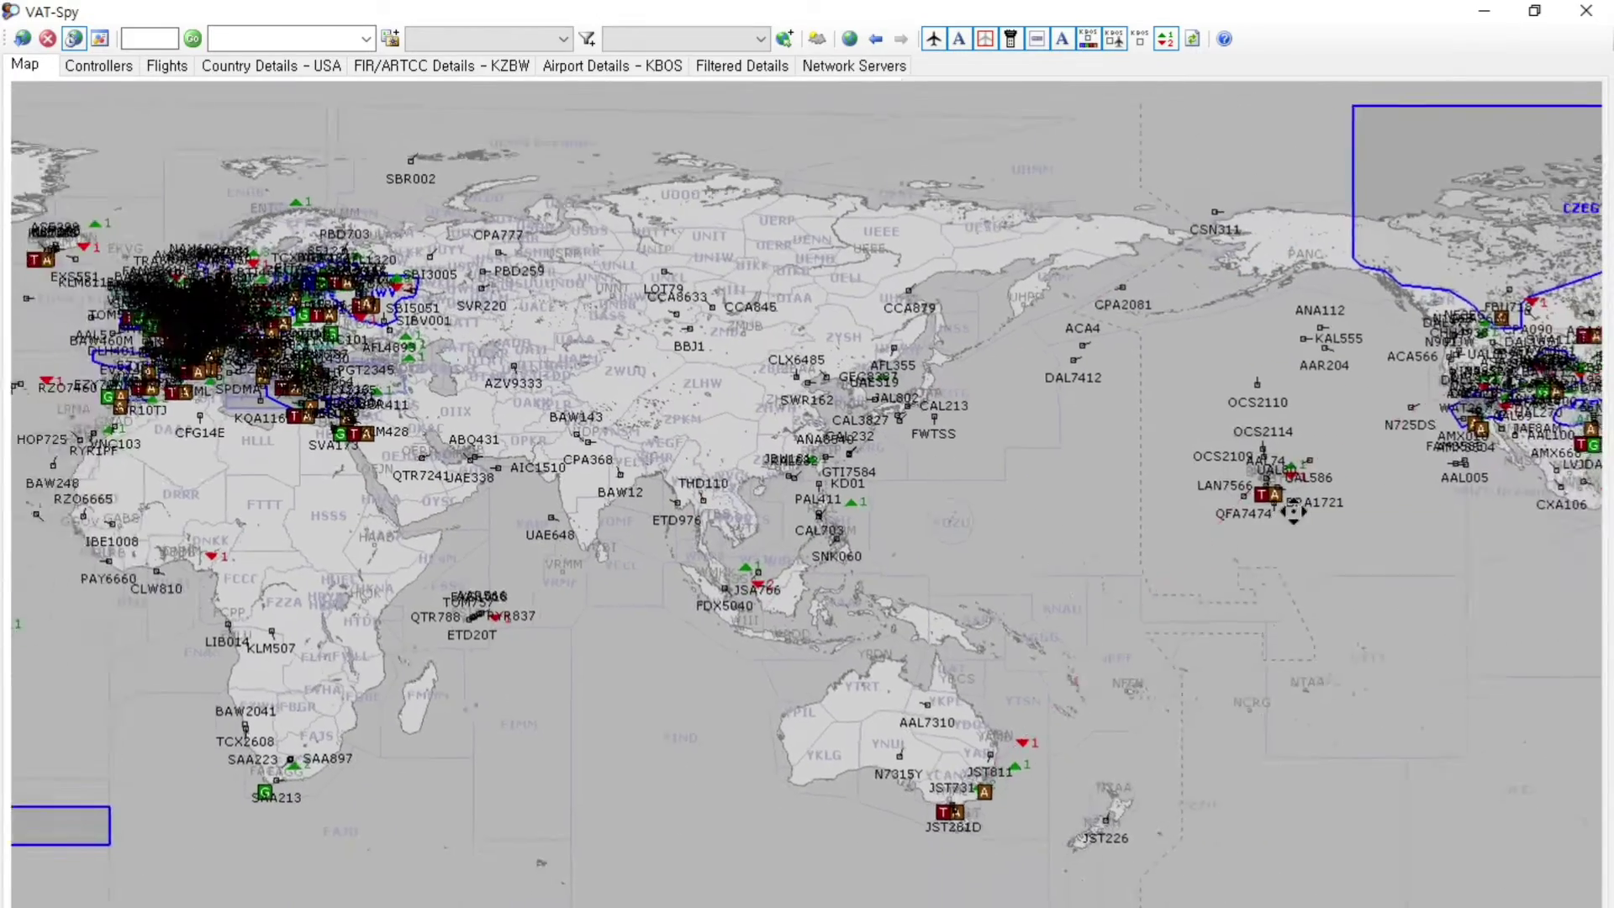
drag(1271, 570, 1104, 517)
scroll(1105, 517, down, 1)
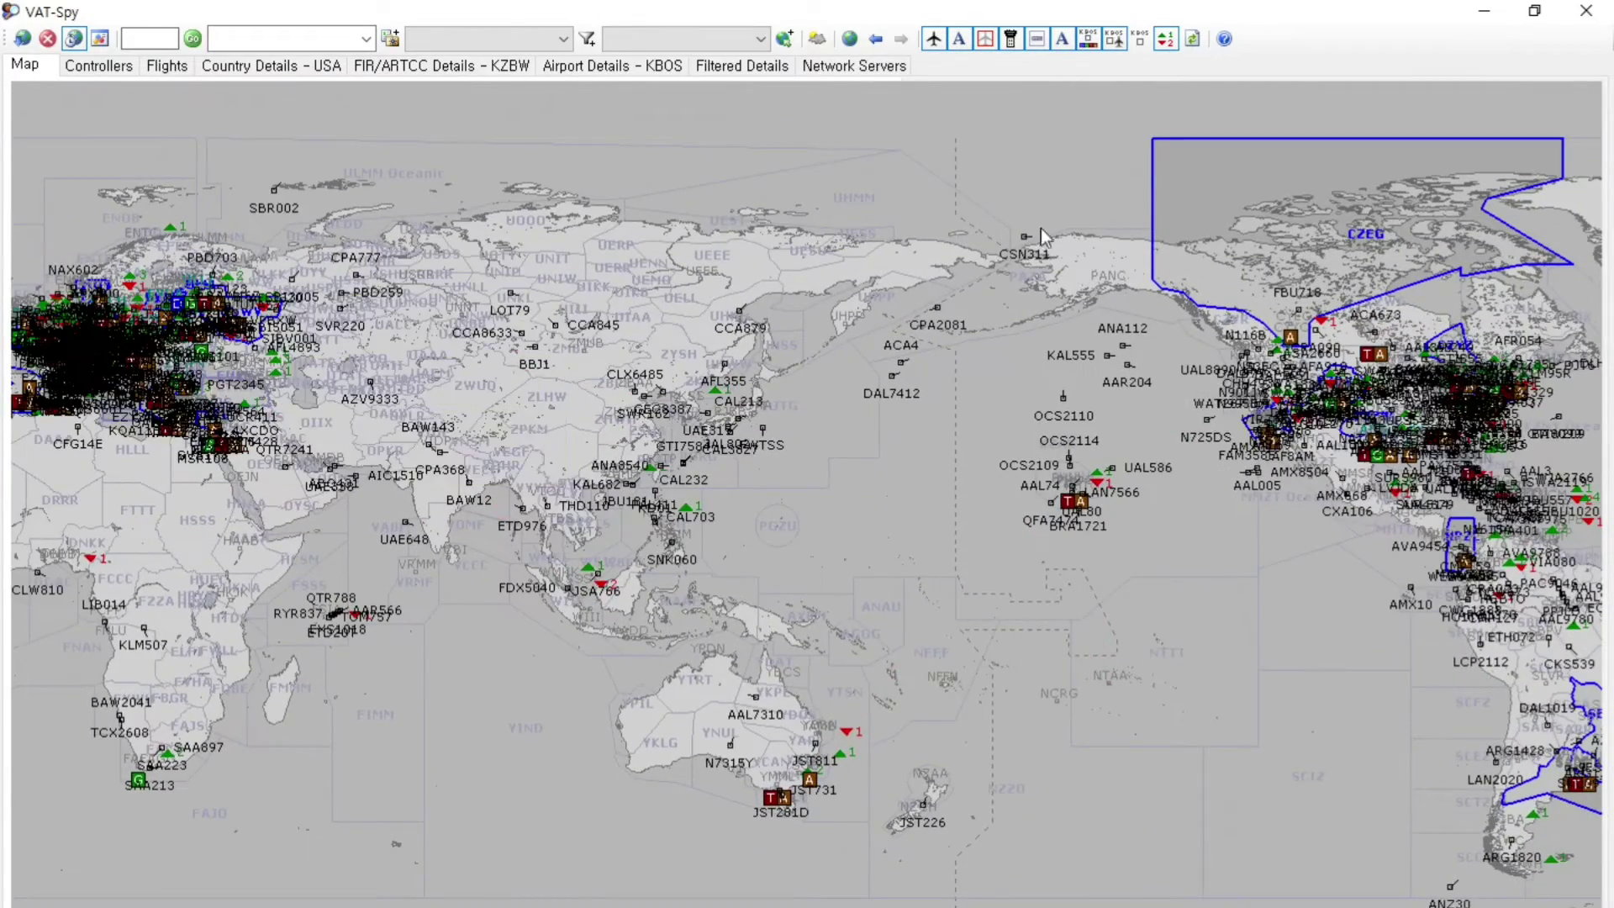
mouse_move(313, 611)
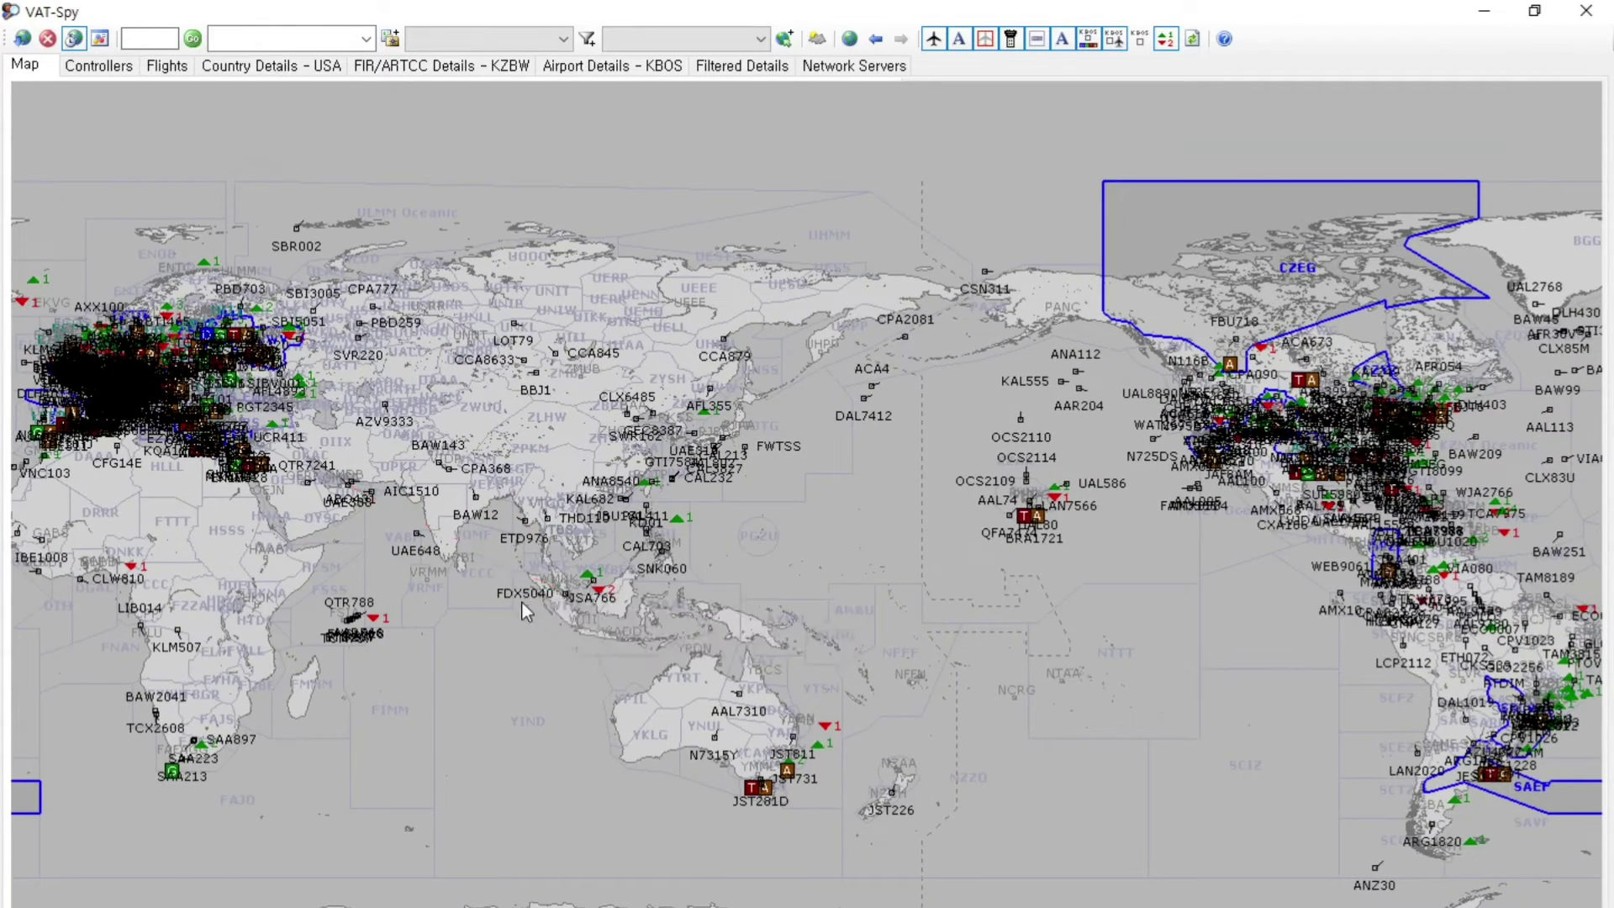
Relaunch VAT-Spy, centre its world map on the Pacific, then close it
mouse_move(523, 615)
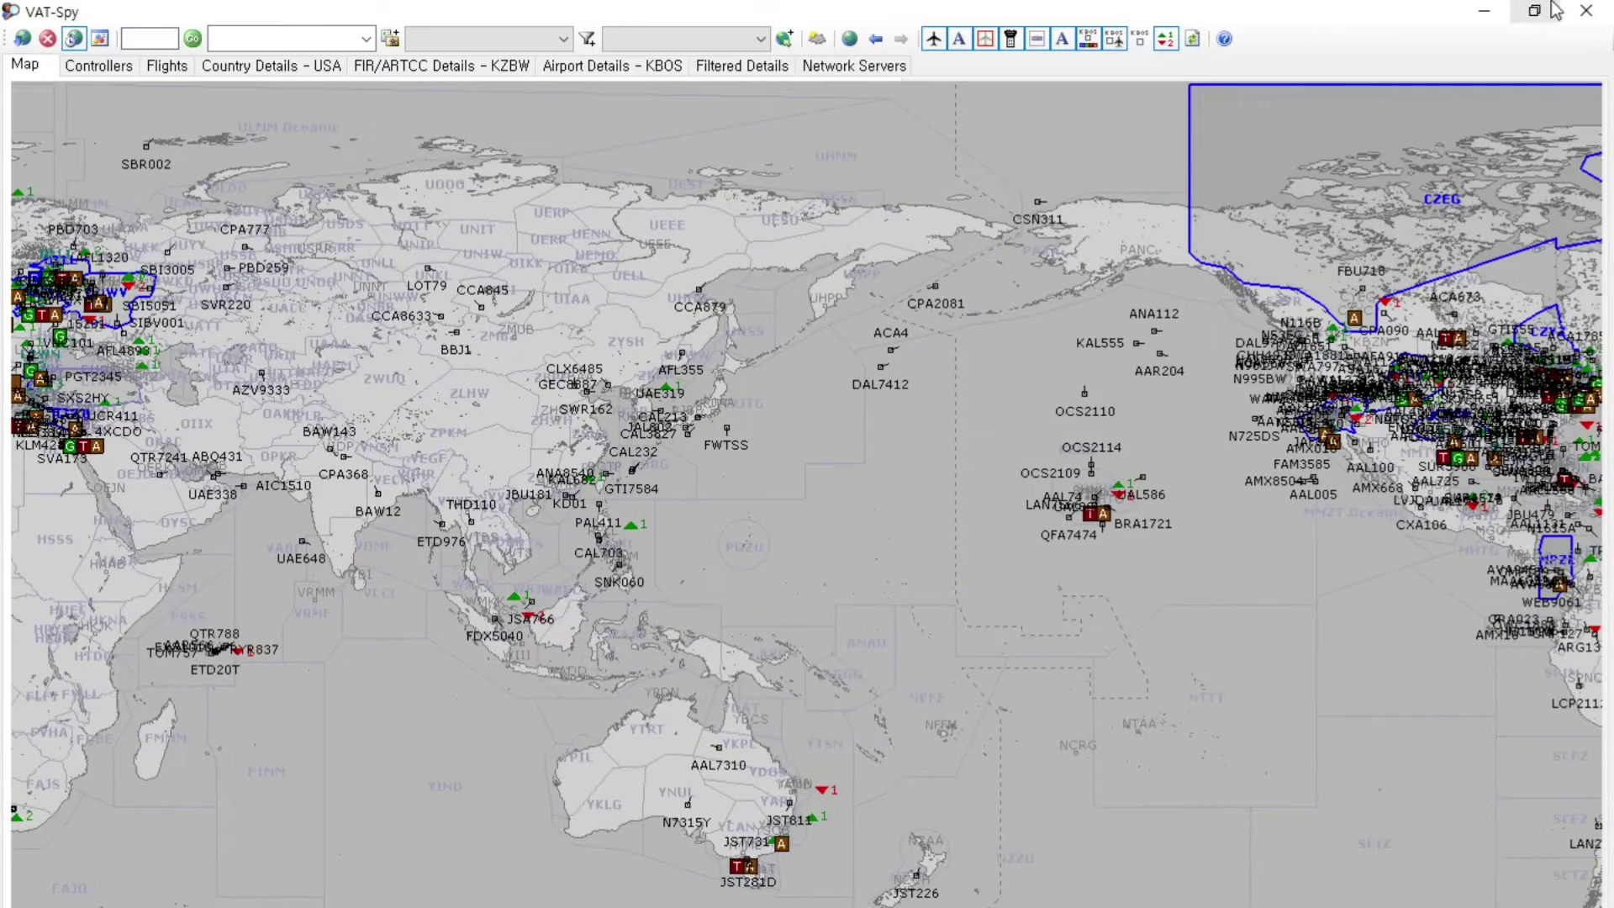
click(1586, 11)
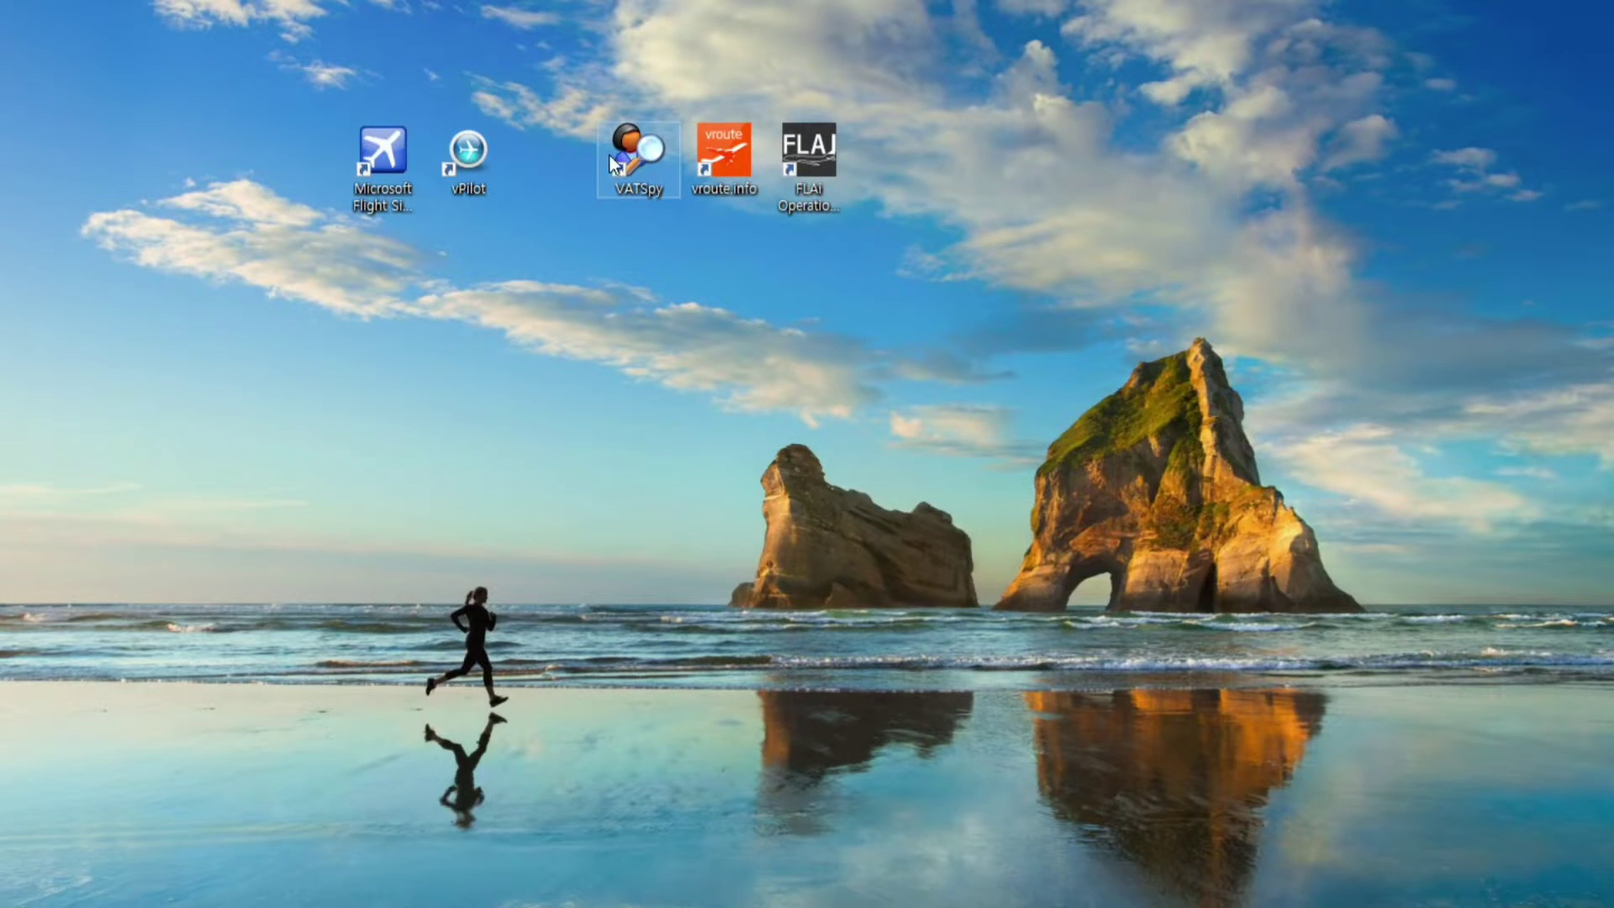
double_click(628, 158)
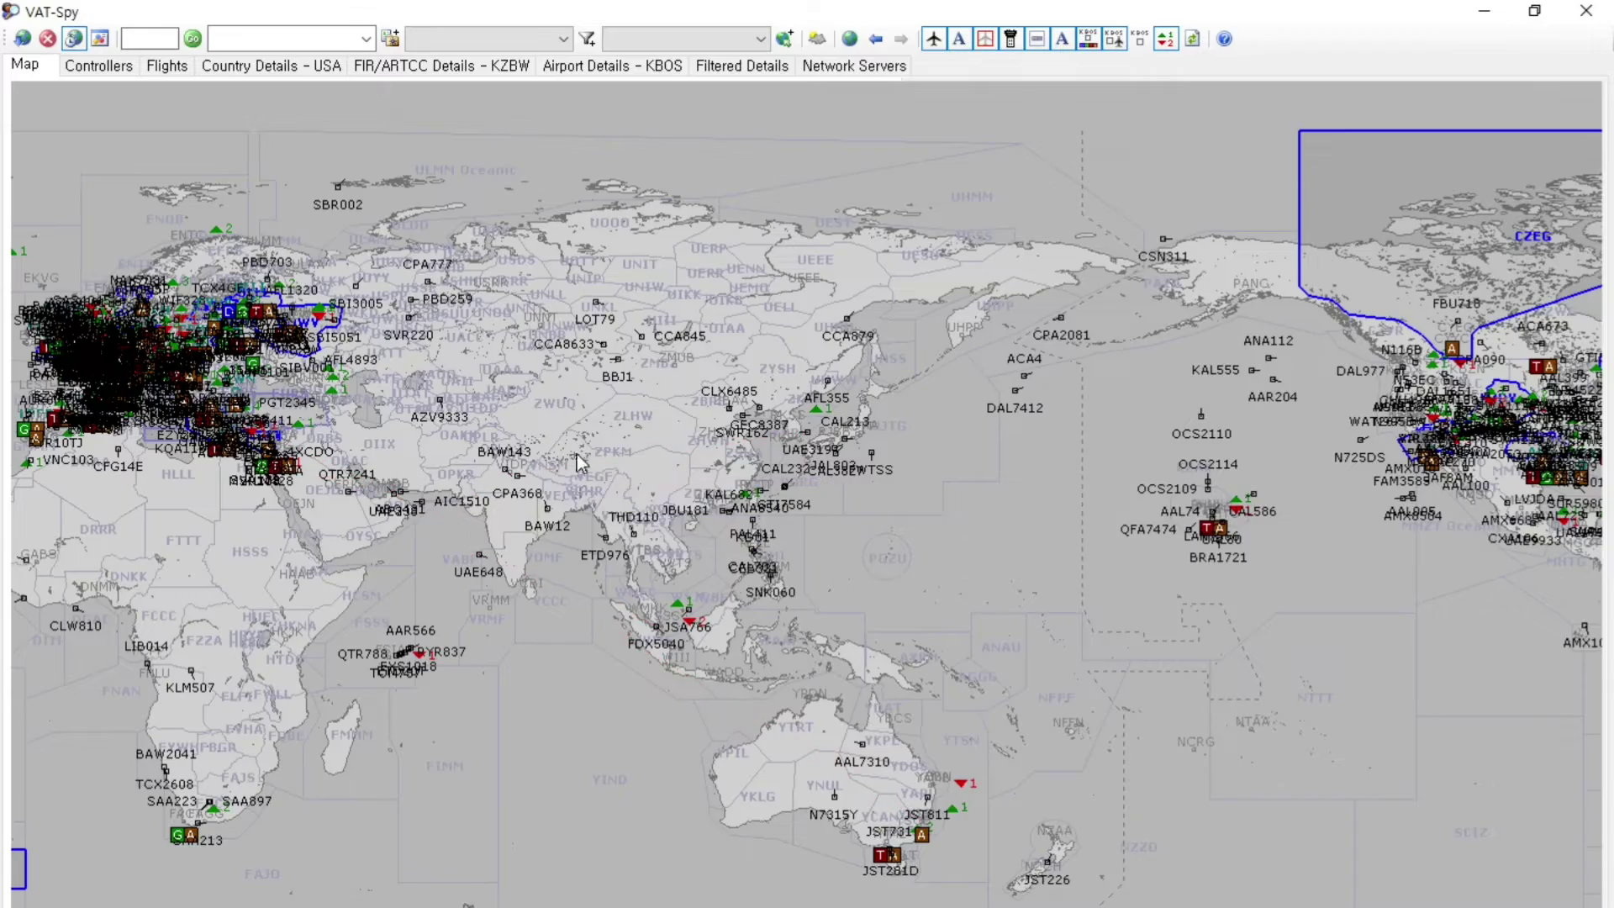
scroll(744, 548, up, 1)
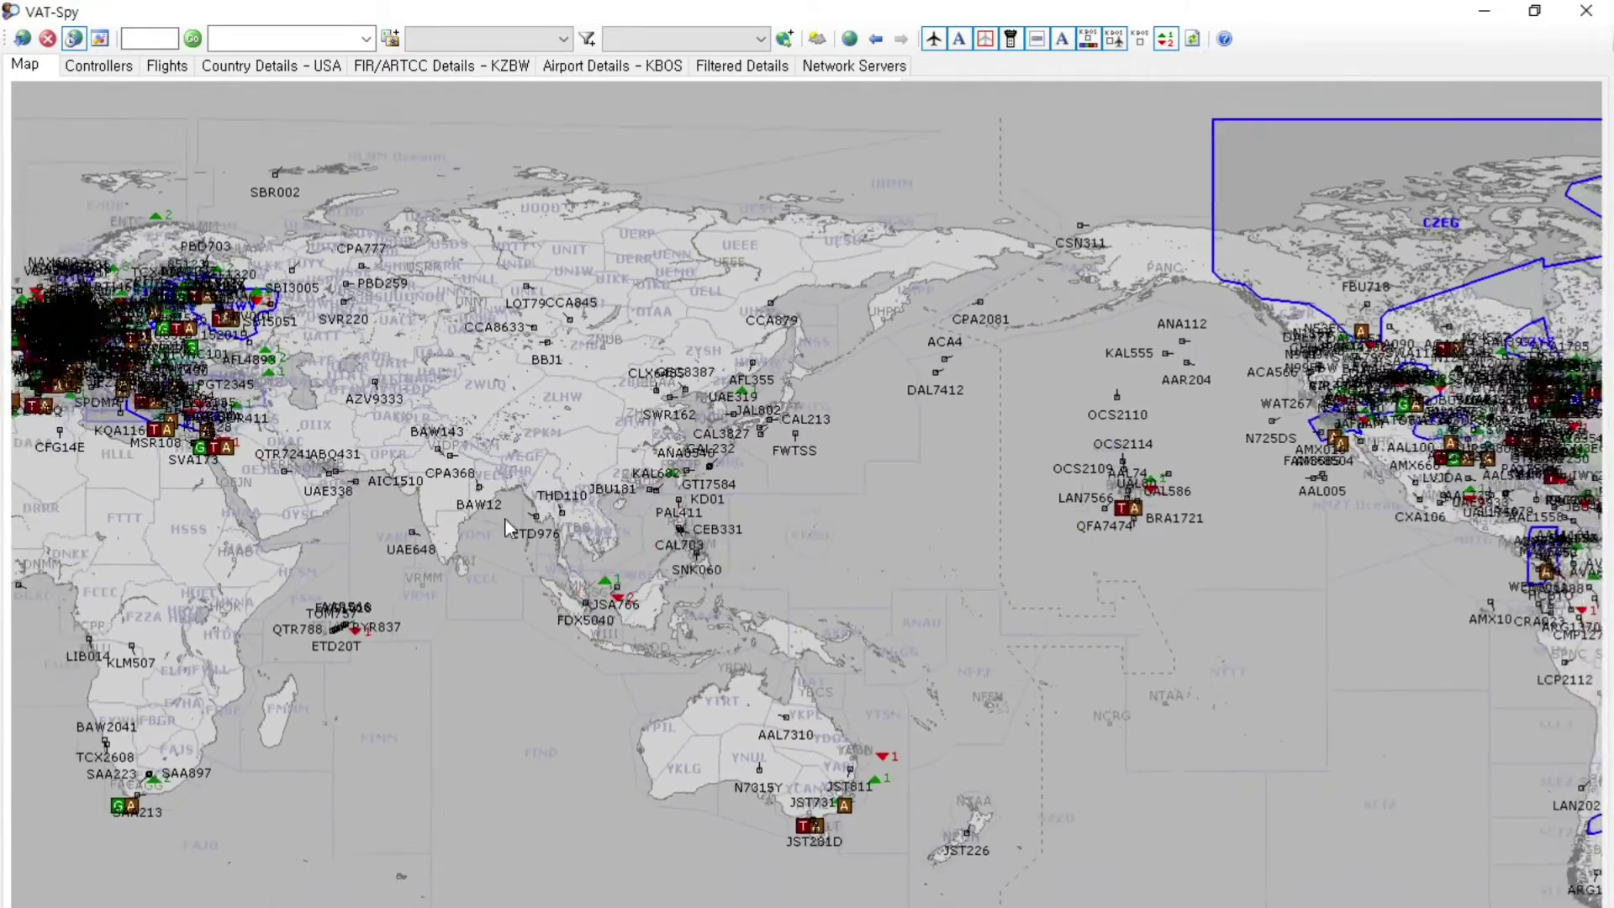
drag(517, 521, 326, 536)
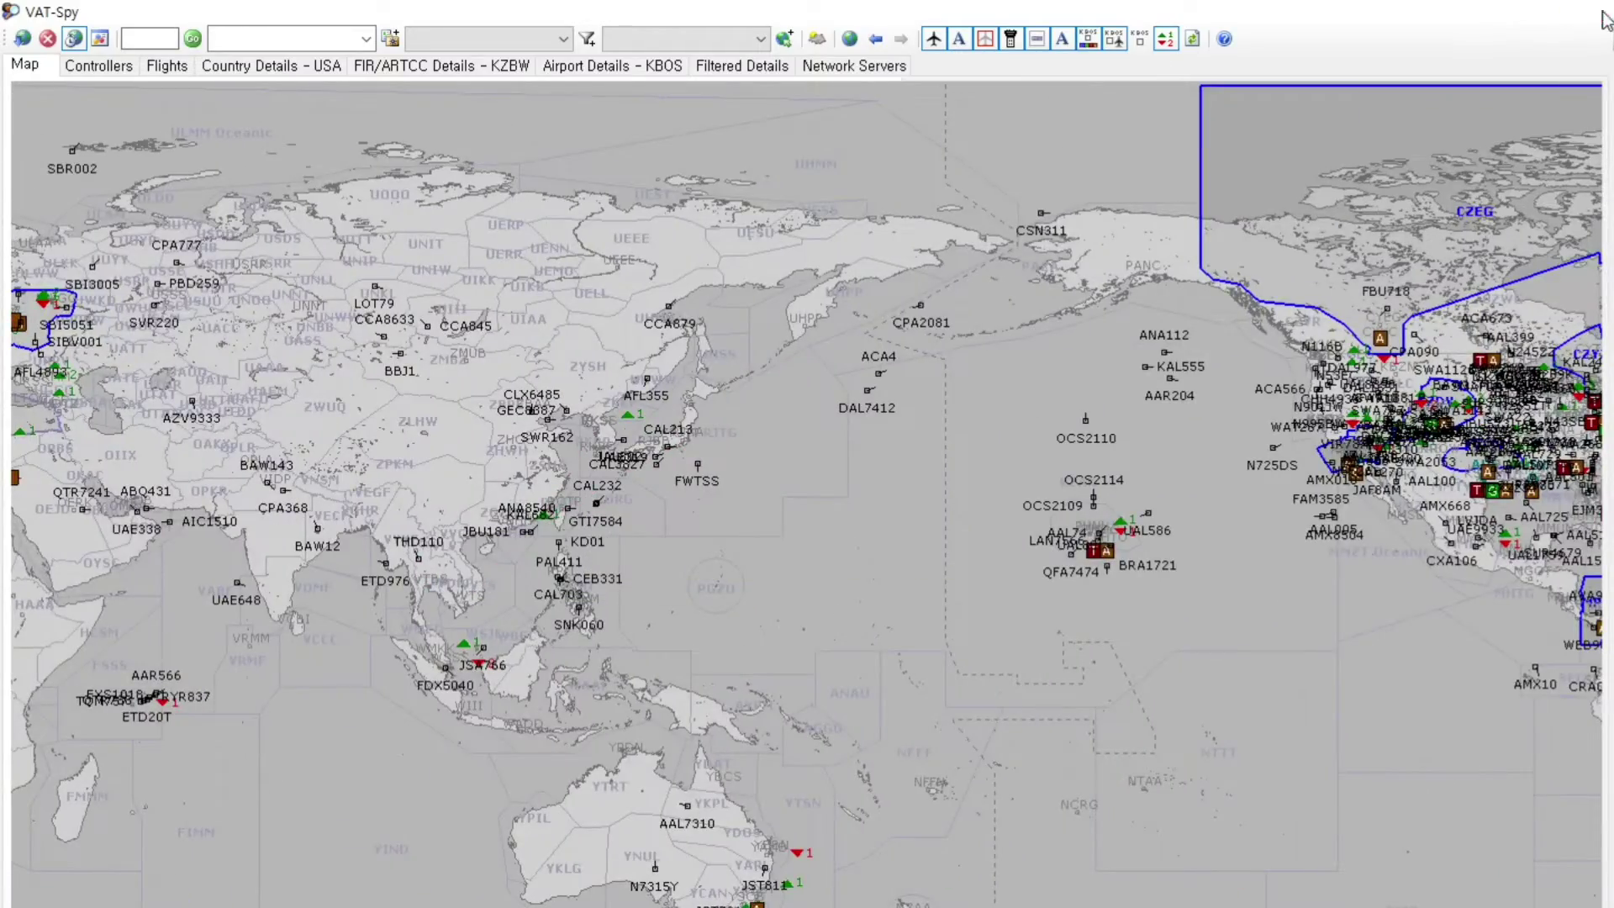
click(1587, 10)
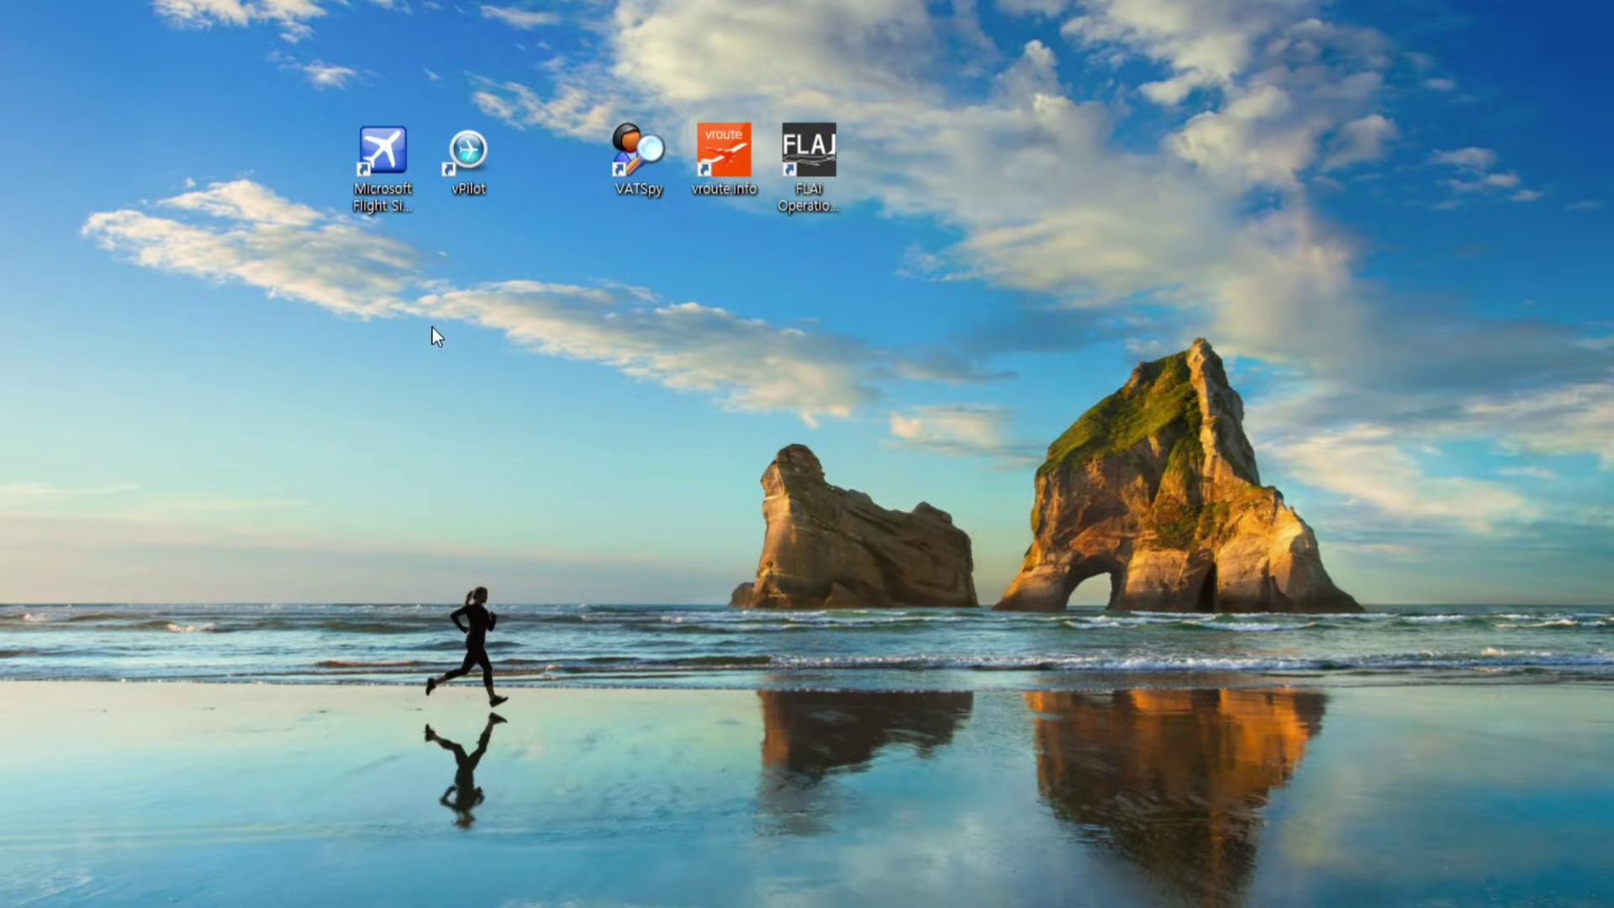
click(381, 159)
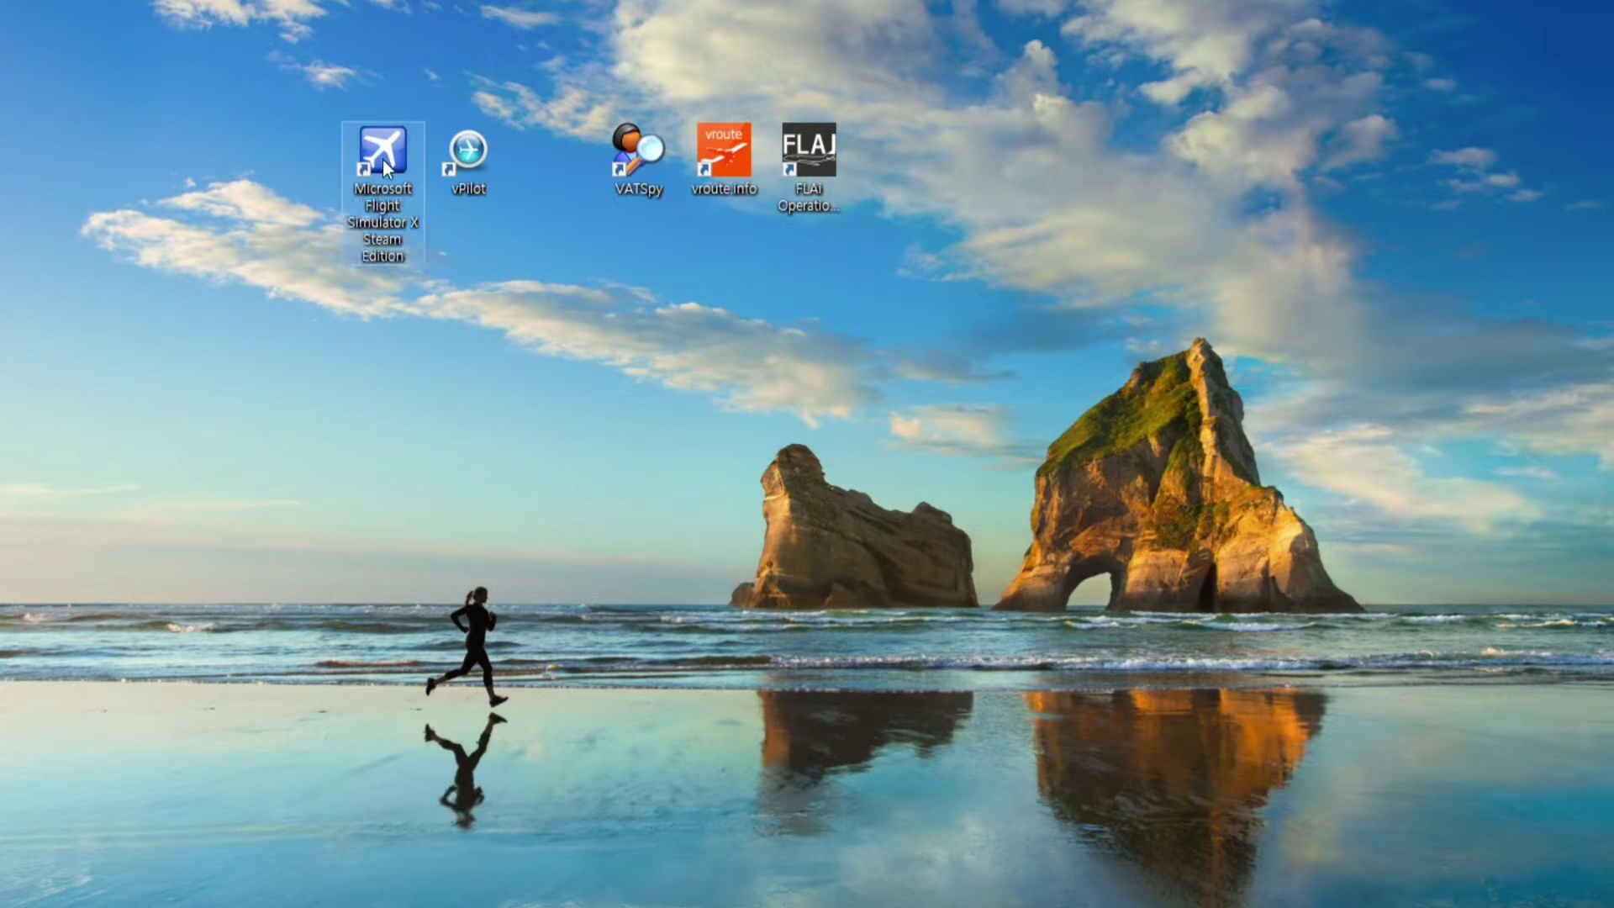
click(477, 155)
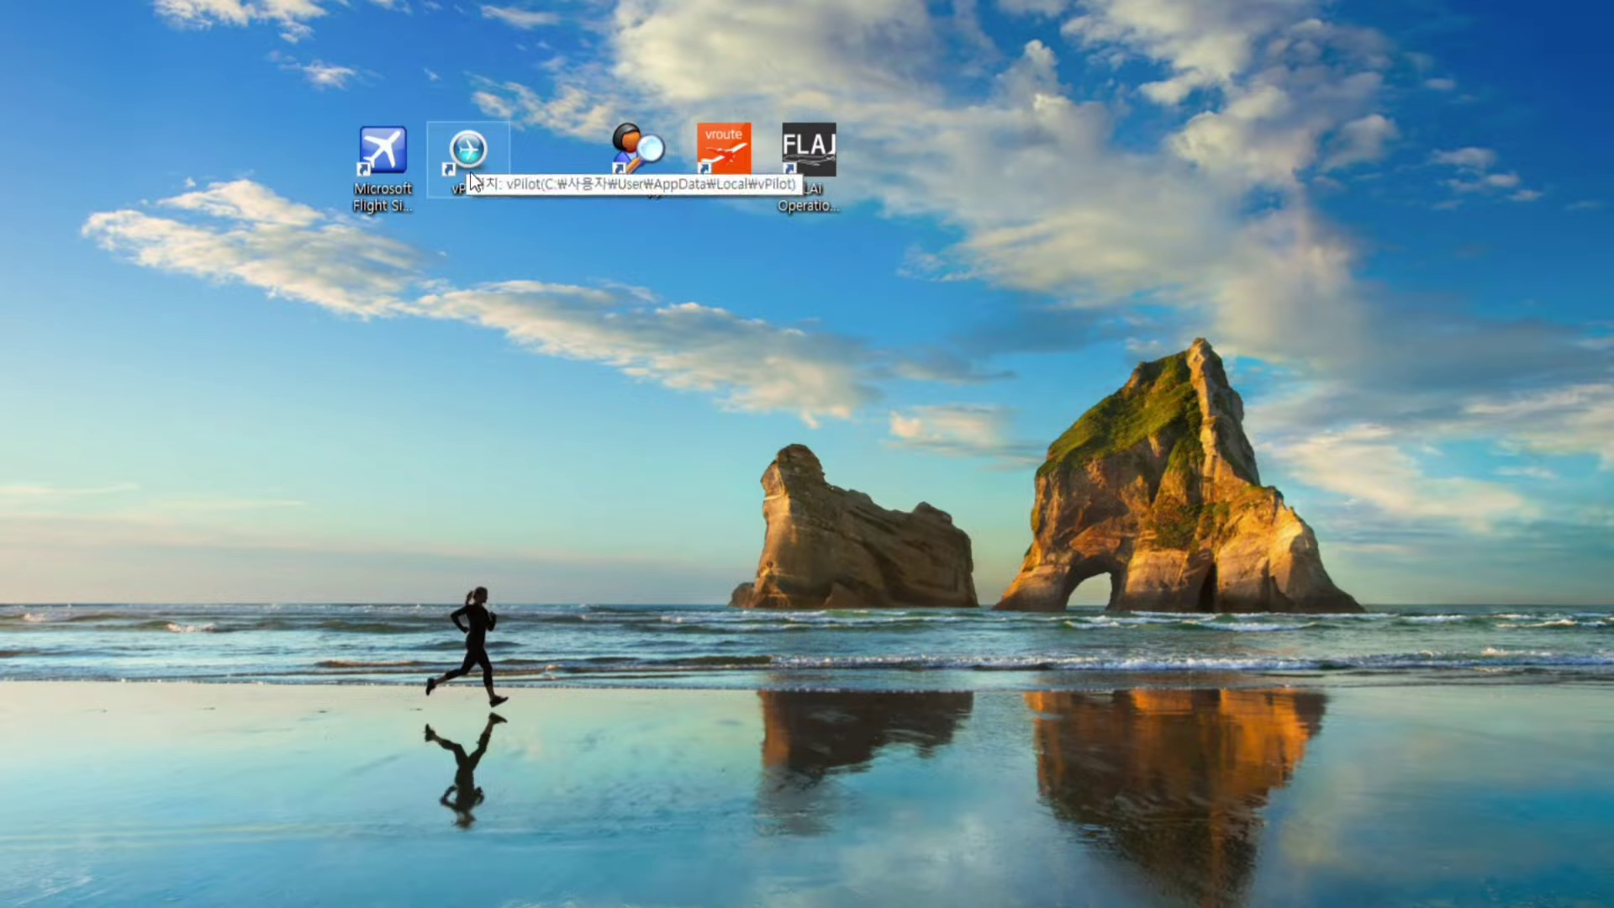
click(385, 155)
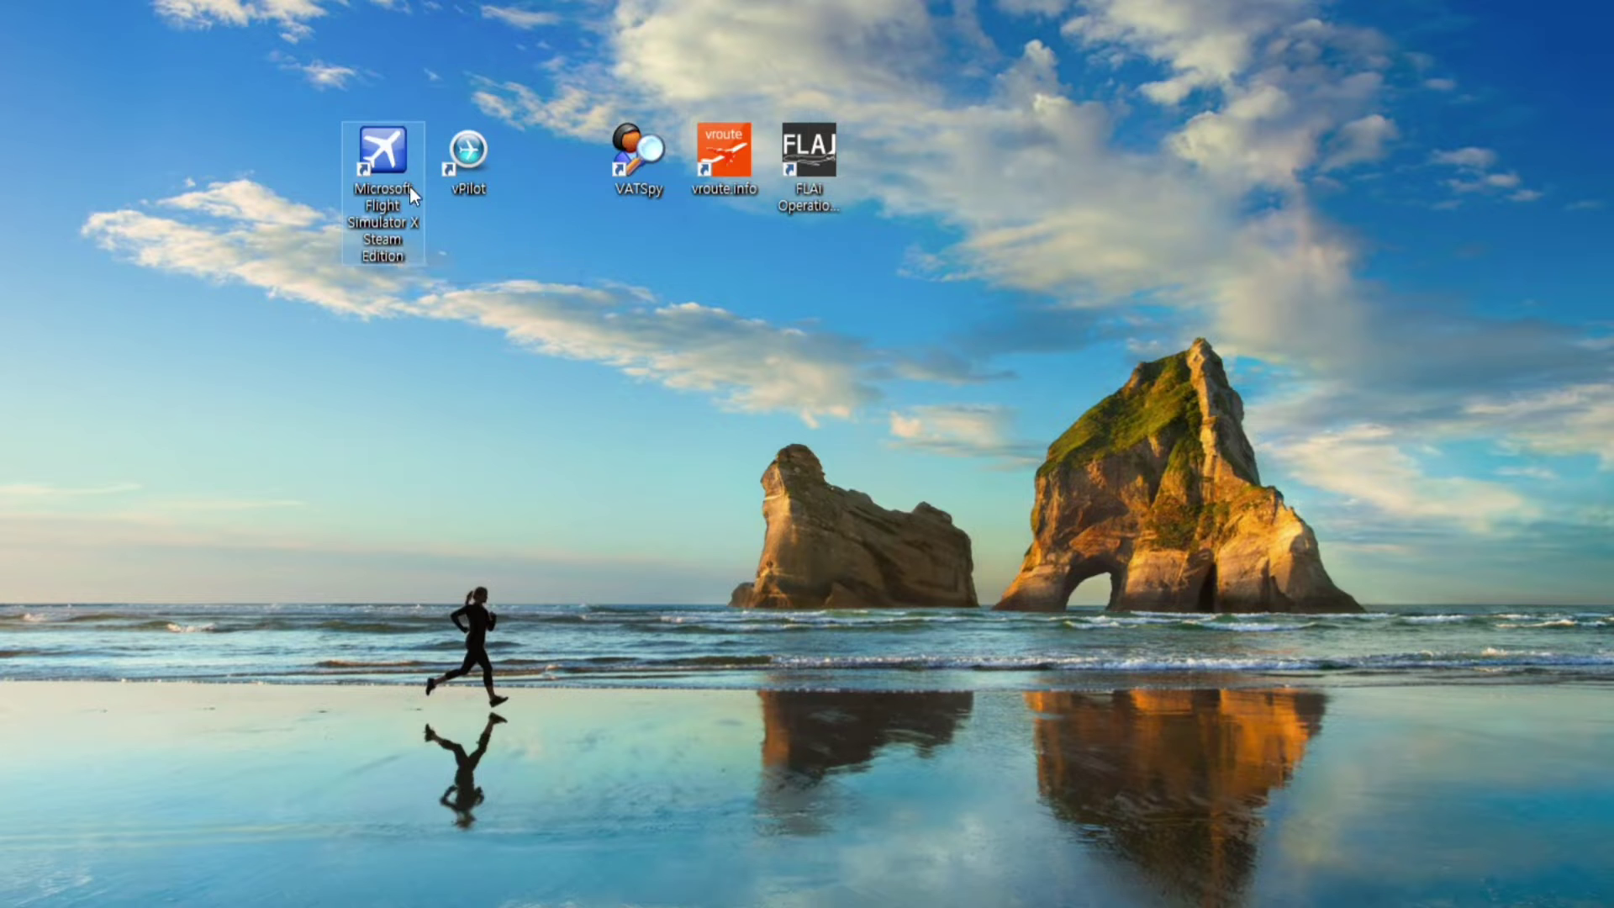
click(464, 162)
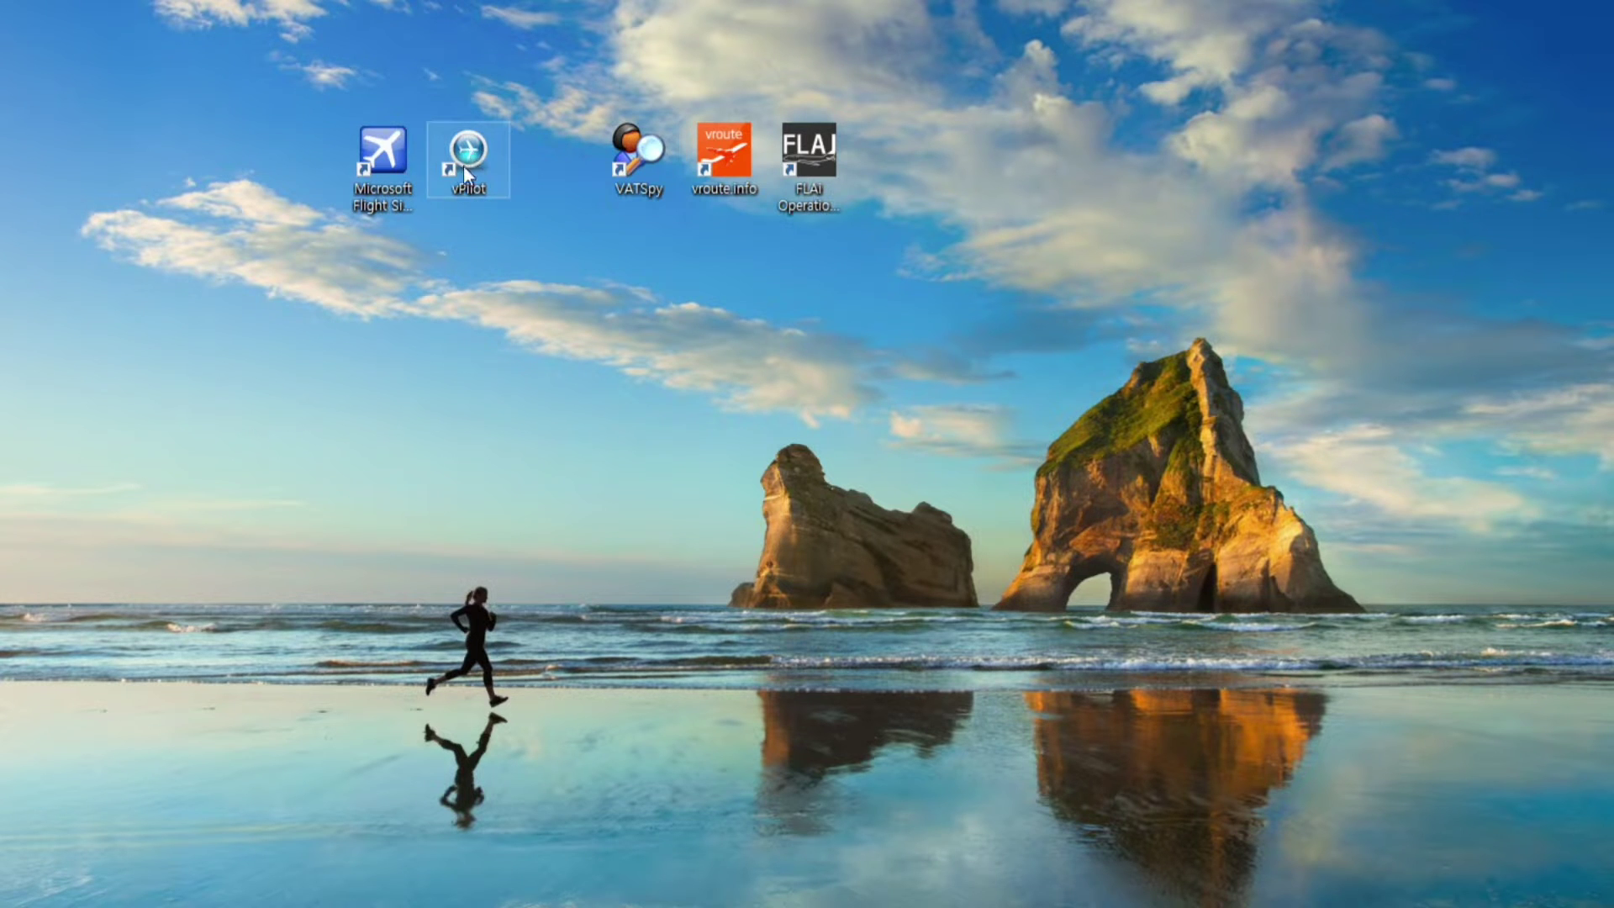
double_click(464, 162)
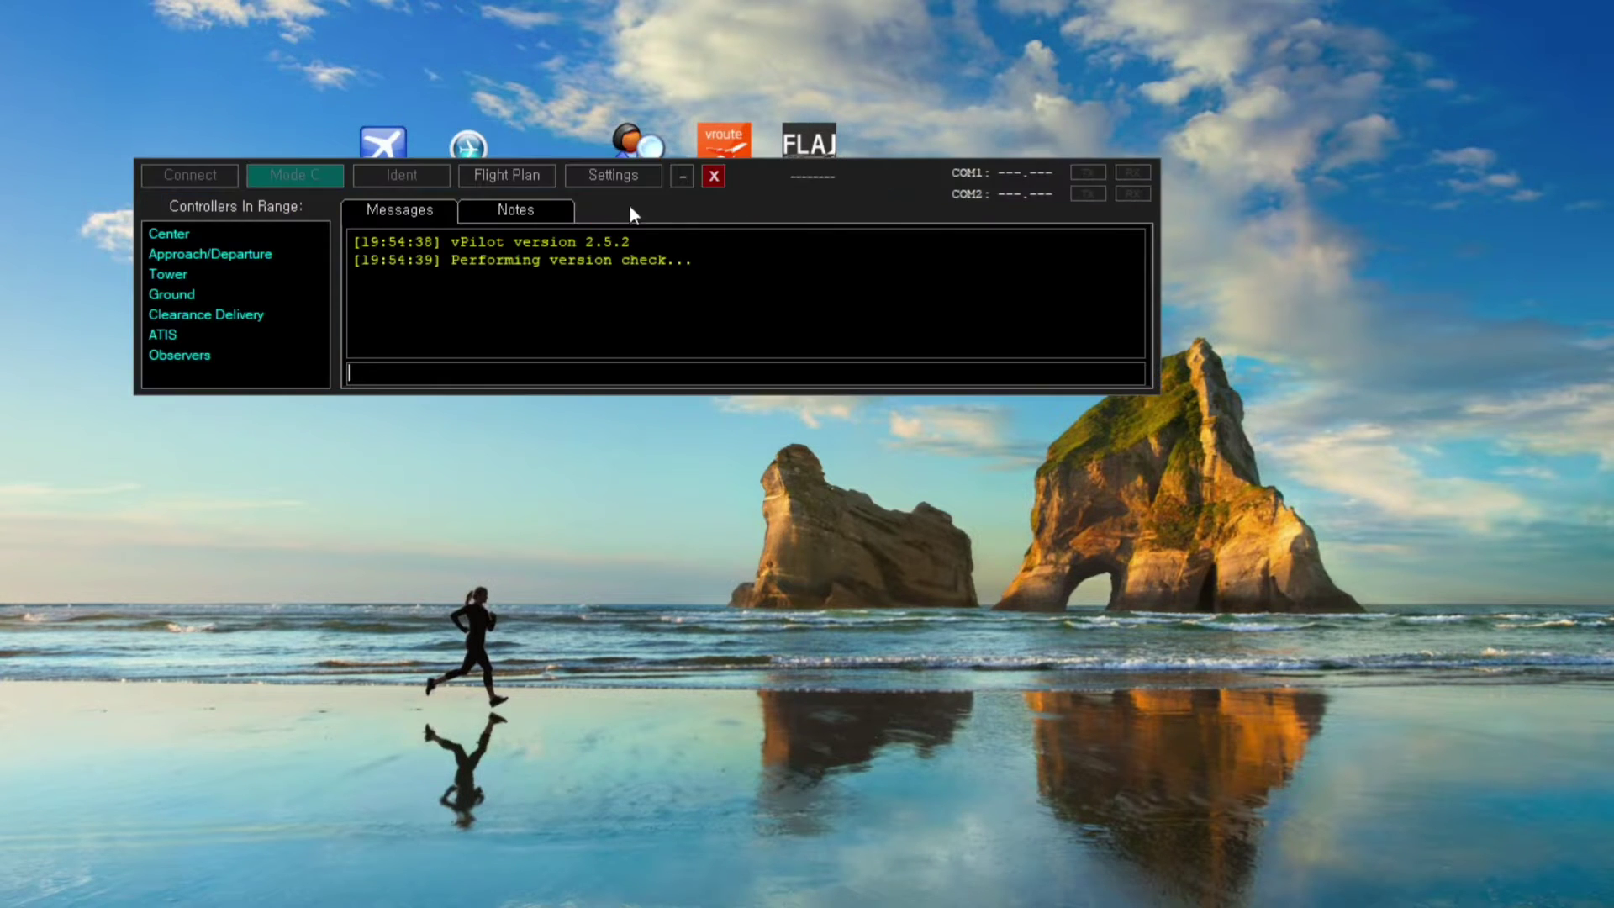
drag(757, 192, 765, 321)
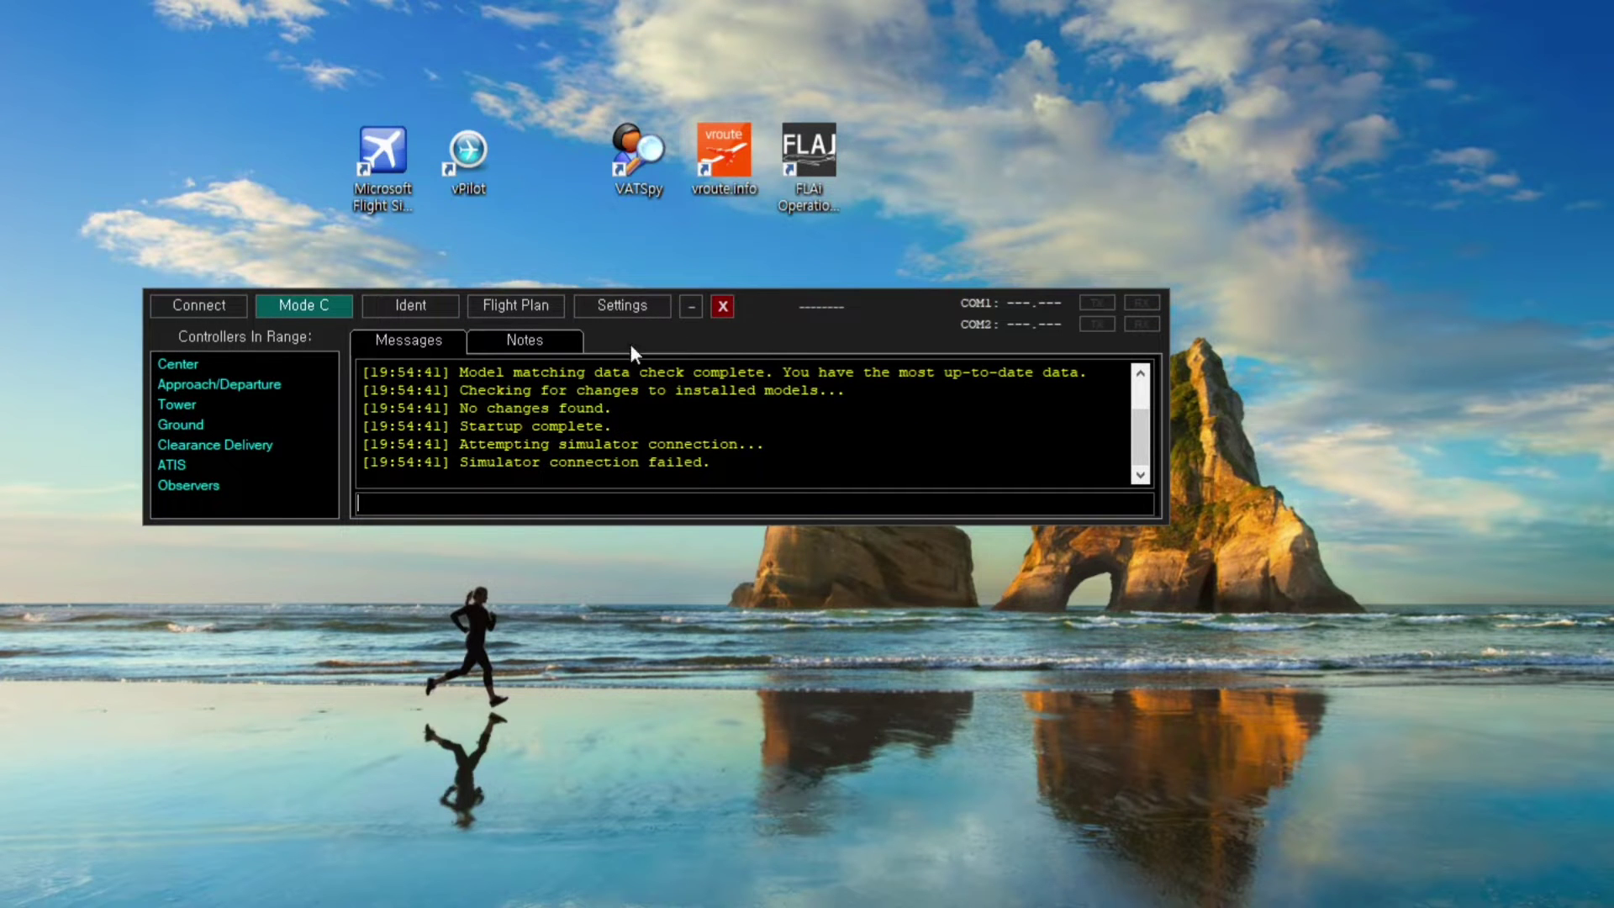
click(714, 309)
drag(288, 277, 531, 68)
drag(344, 326, 496, 183)
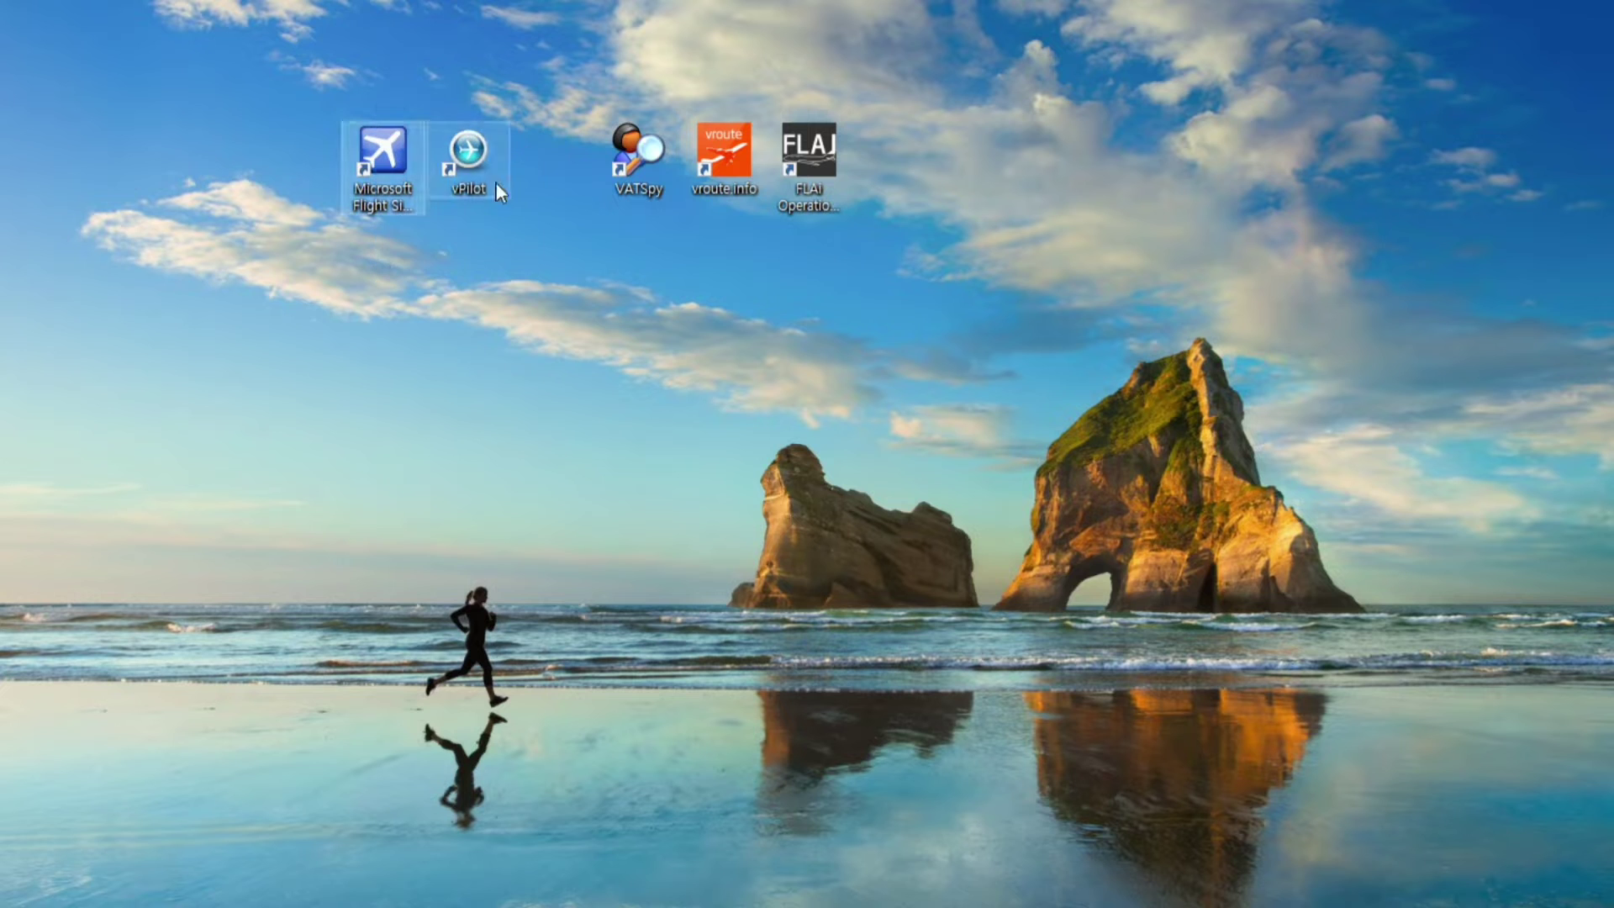
click(487, 183)
Launch vroute.info and bring up its route database search
click(492, 309)
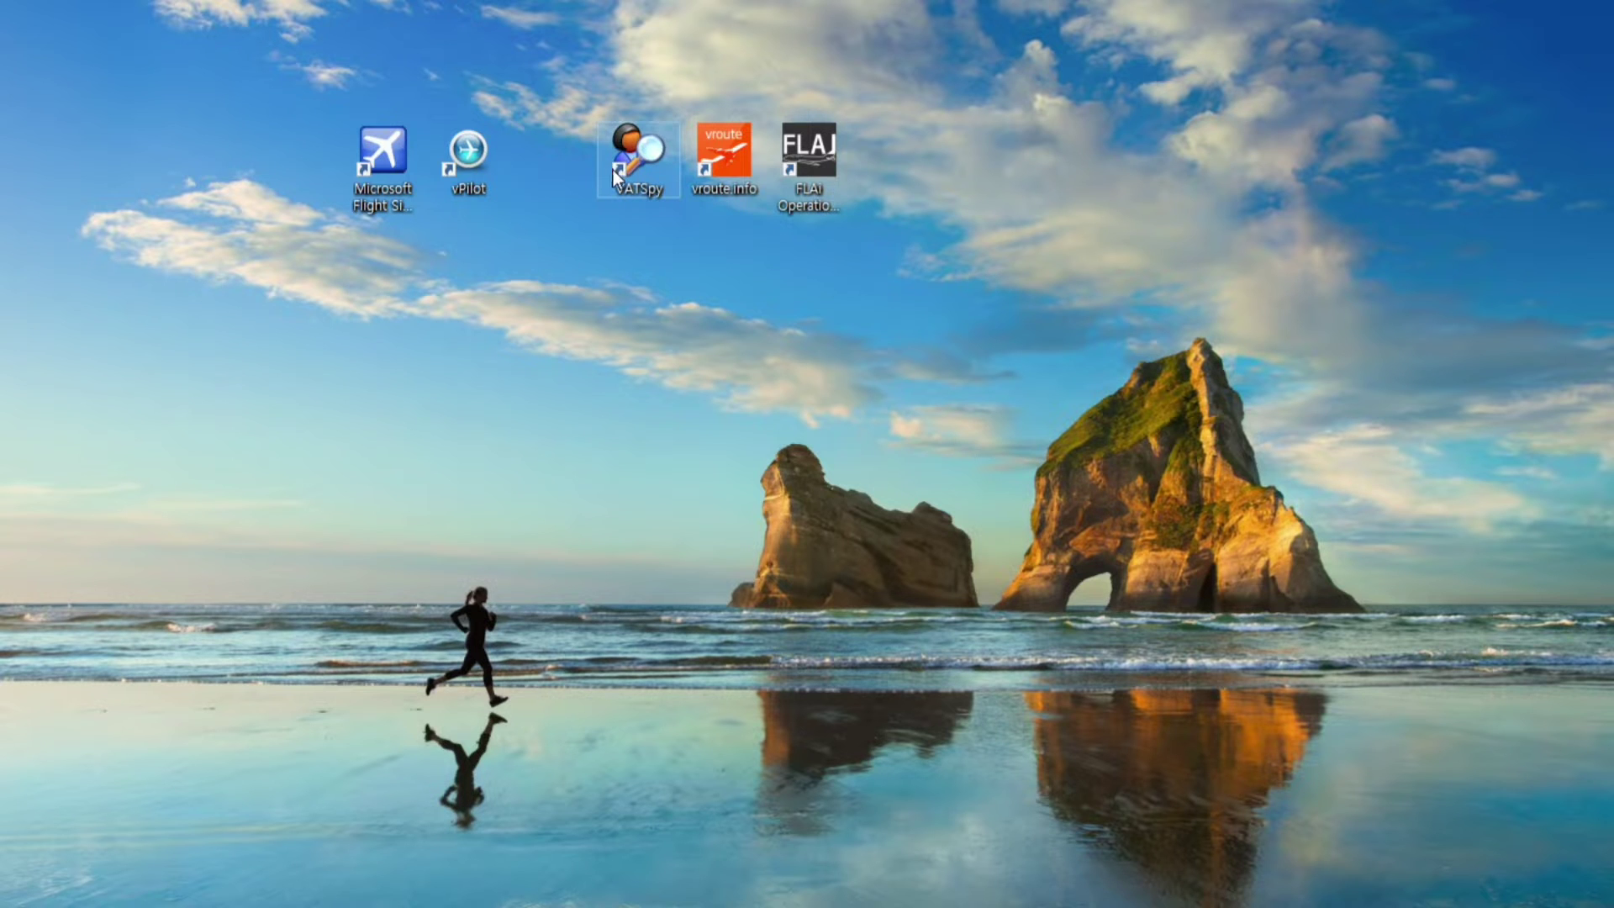
double_click(733, 151)
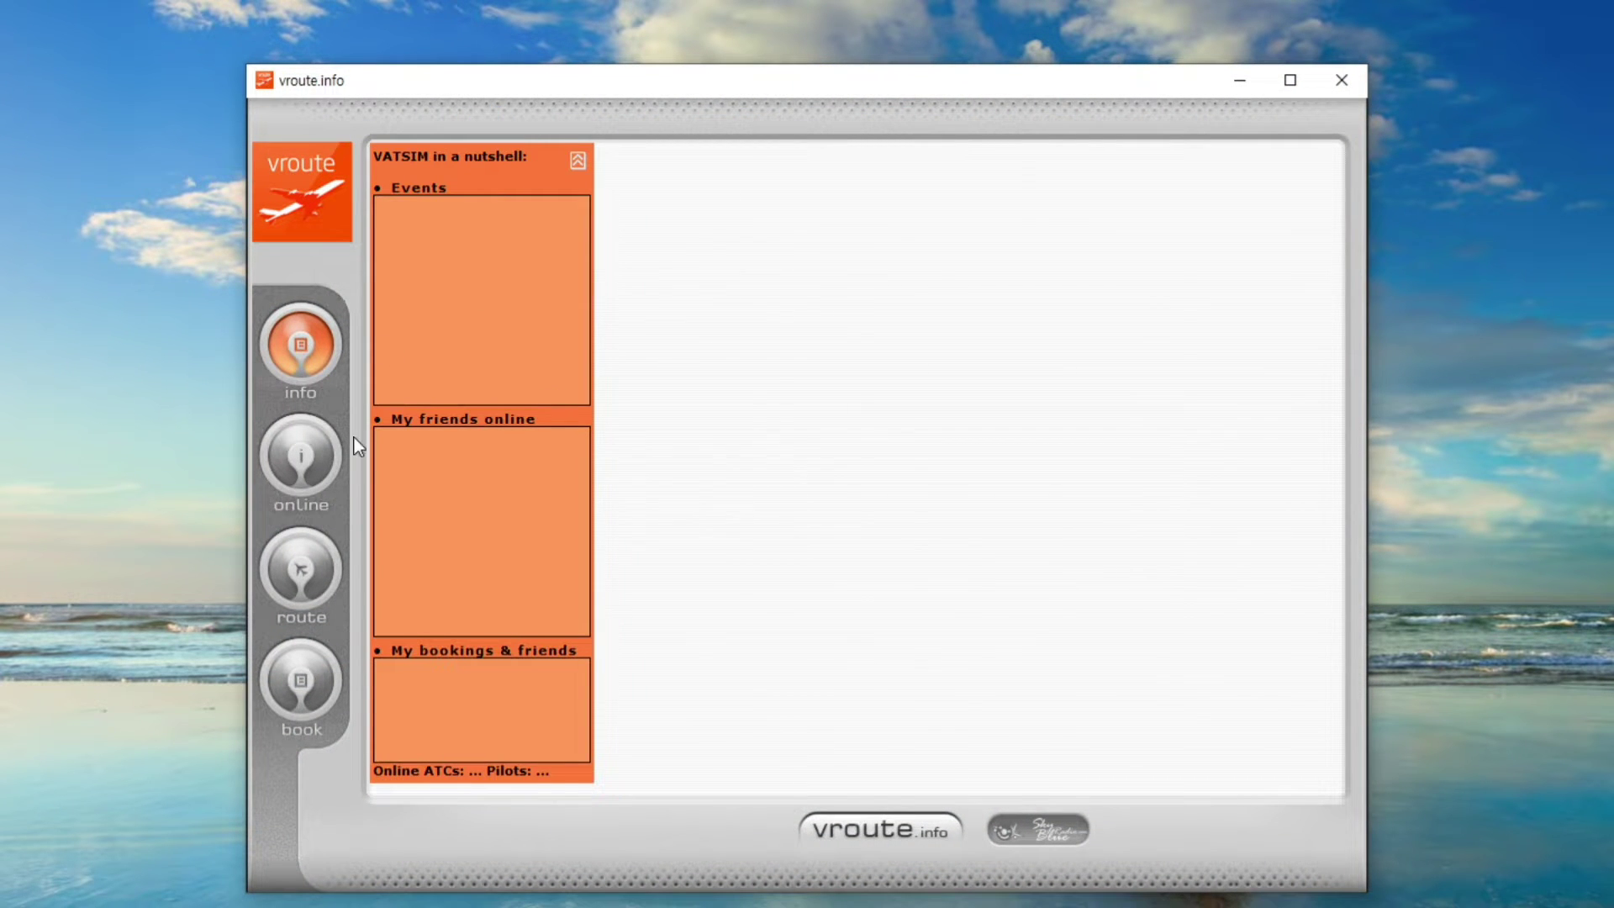
click(305, 466)
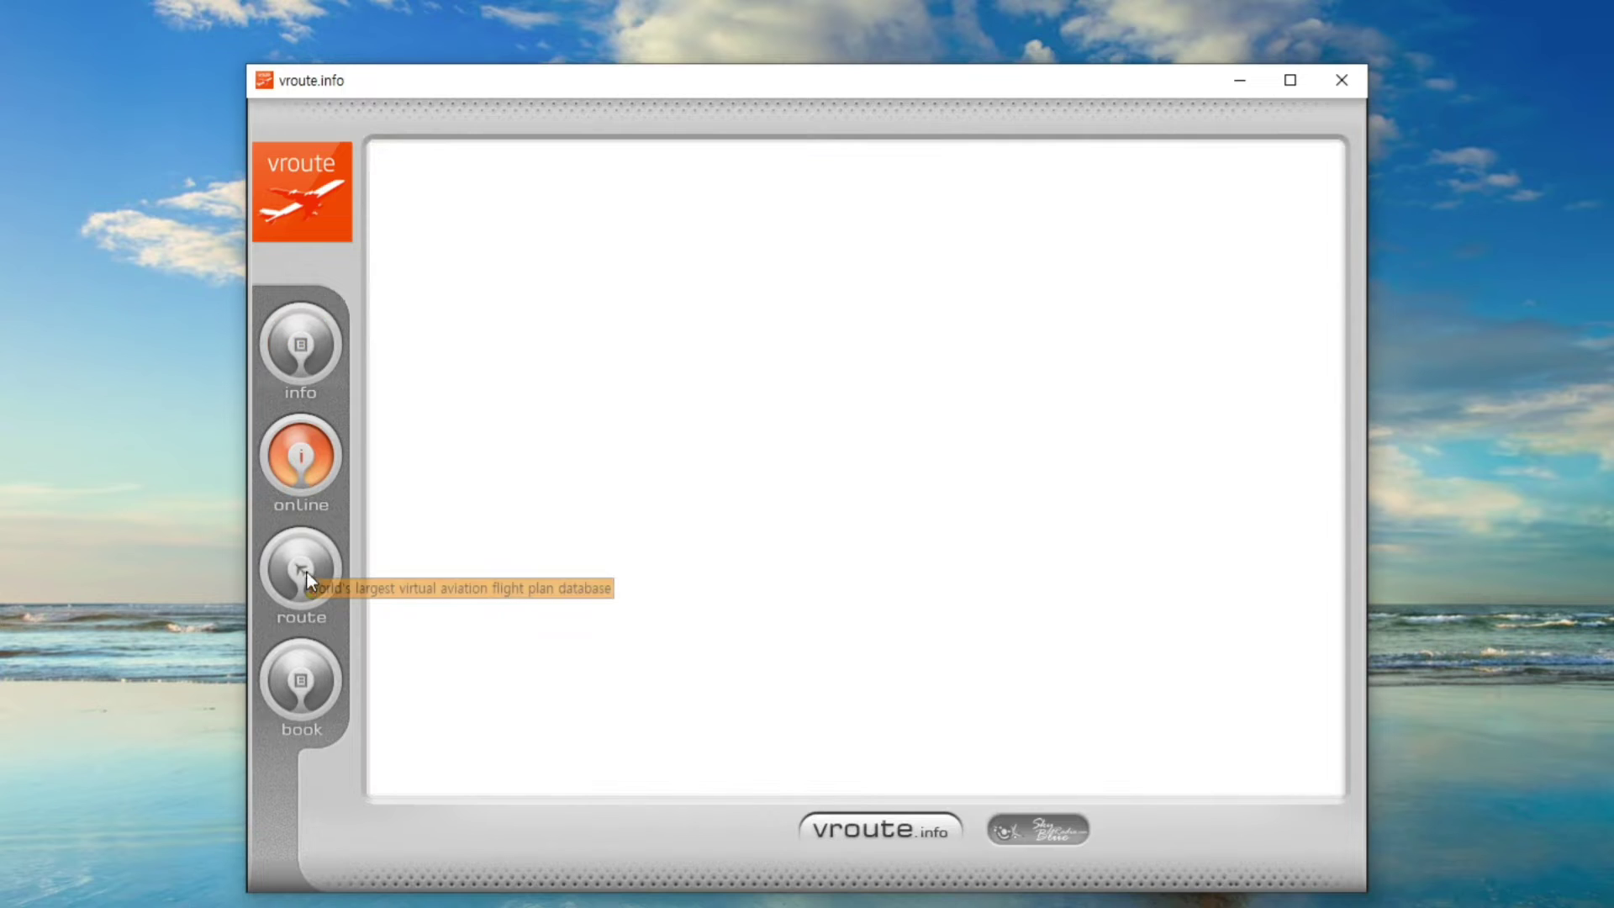
click(308, 578)
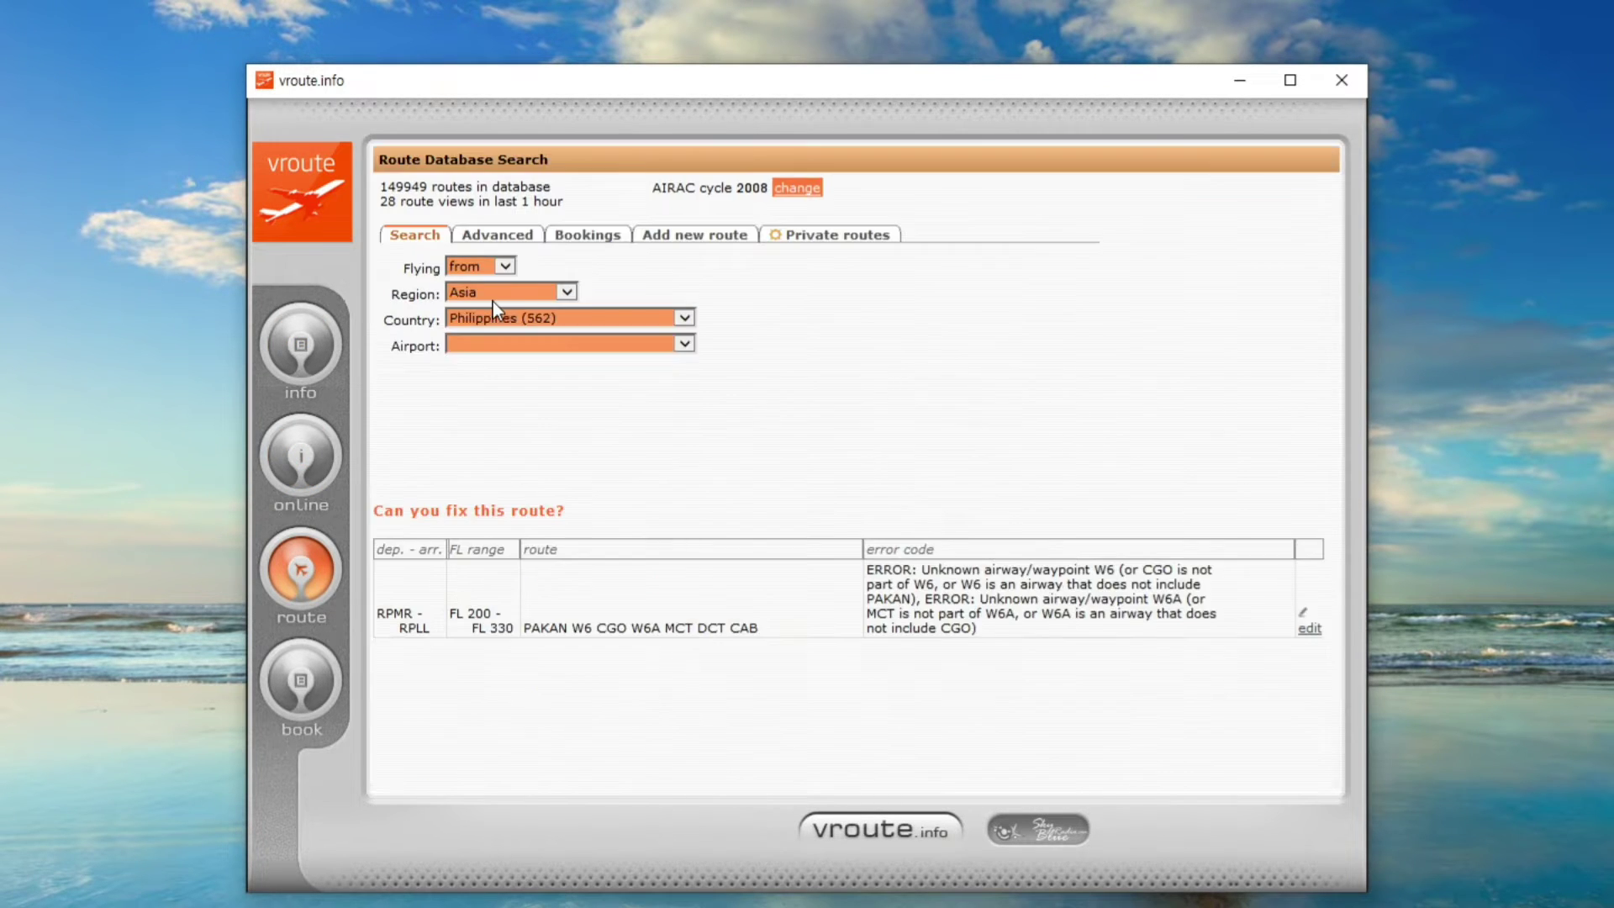
Search routes from RPLL Ninoy Aquino Intl to RKSI Incheon Intl, South Korea
click(540, 343)
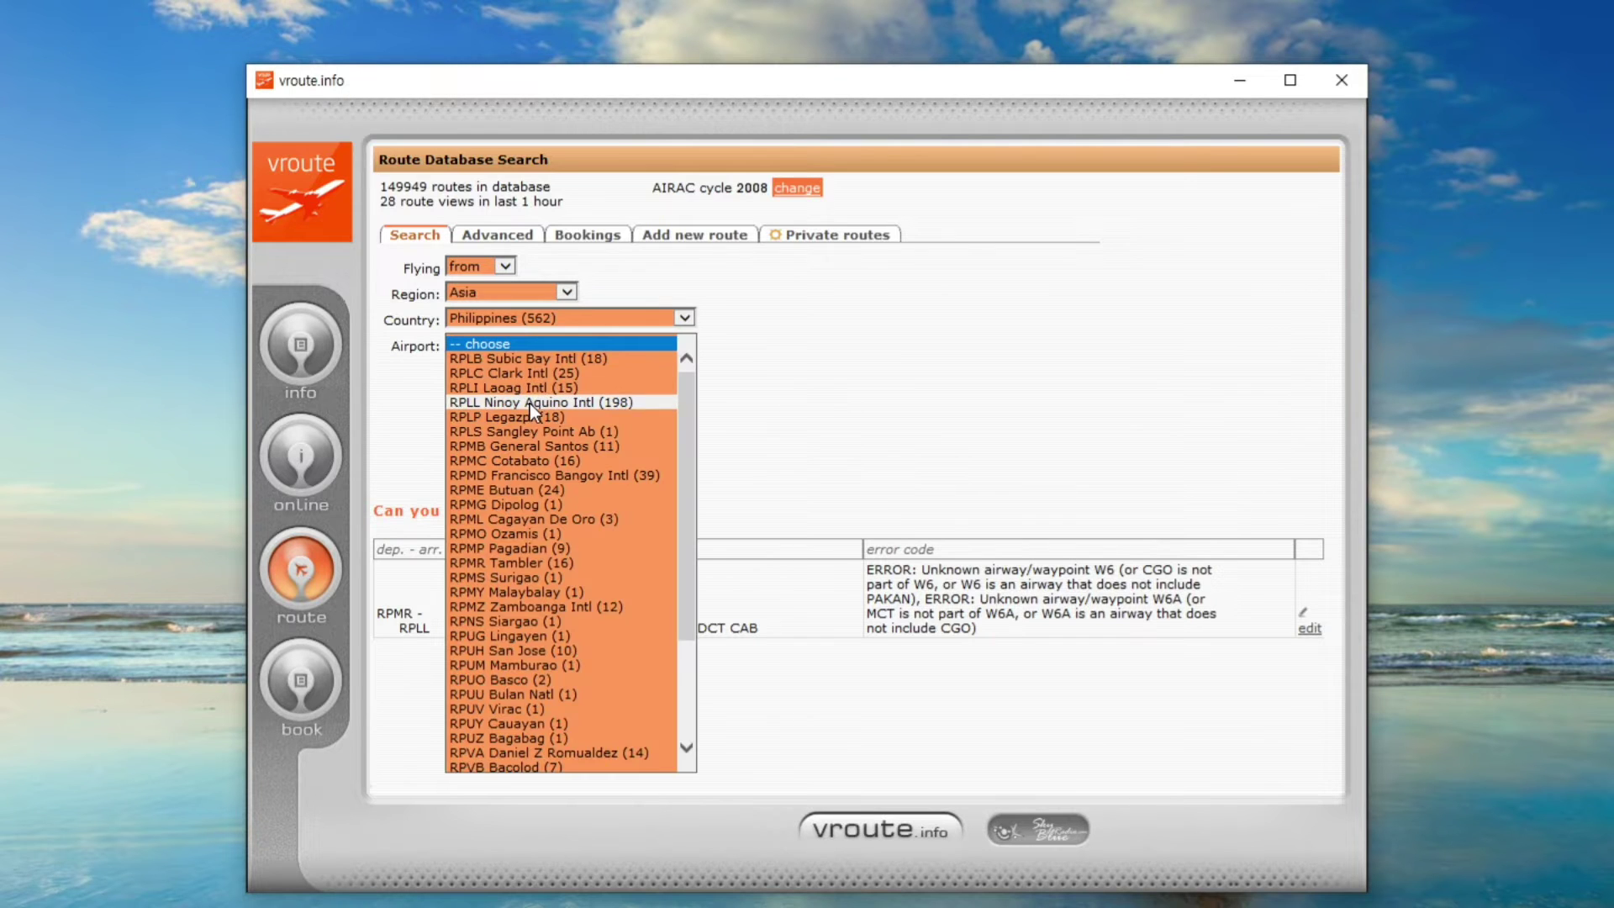
click(529, 404)
click(901, 318)
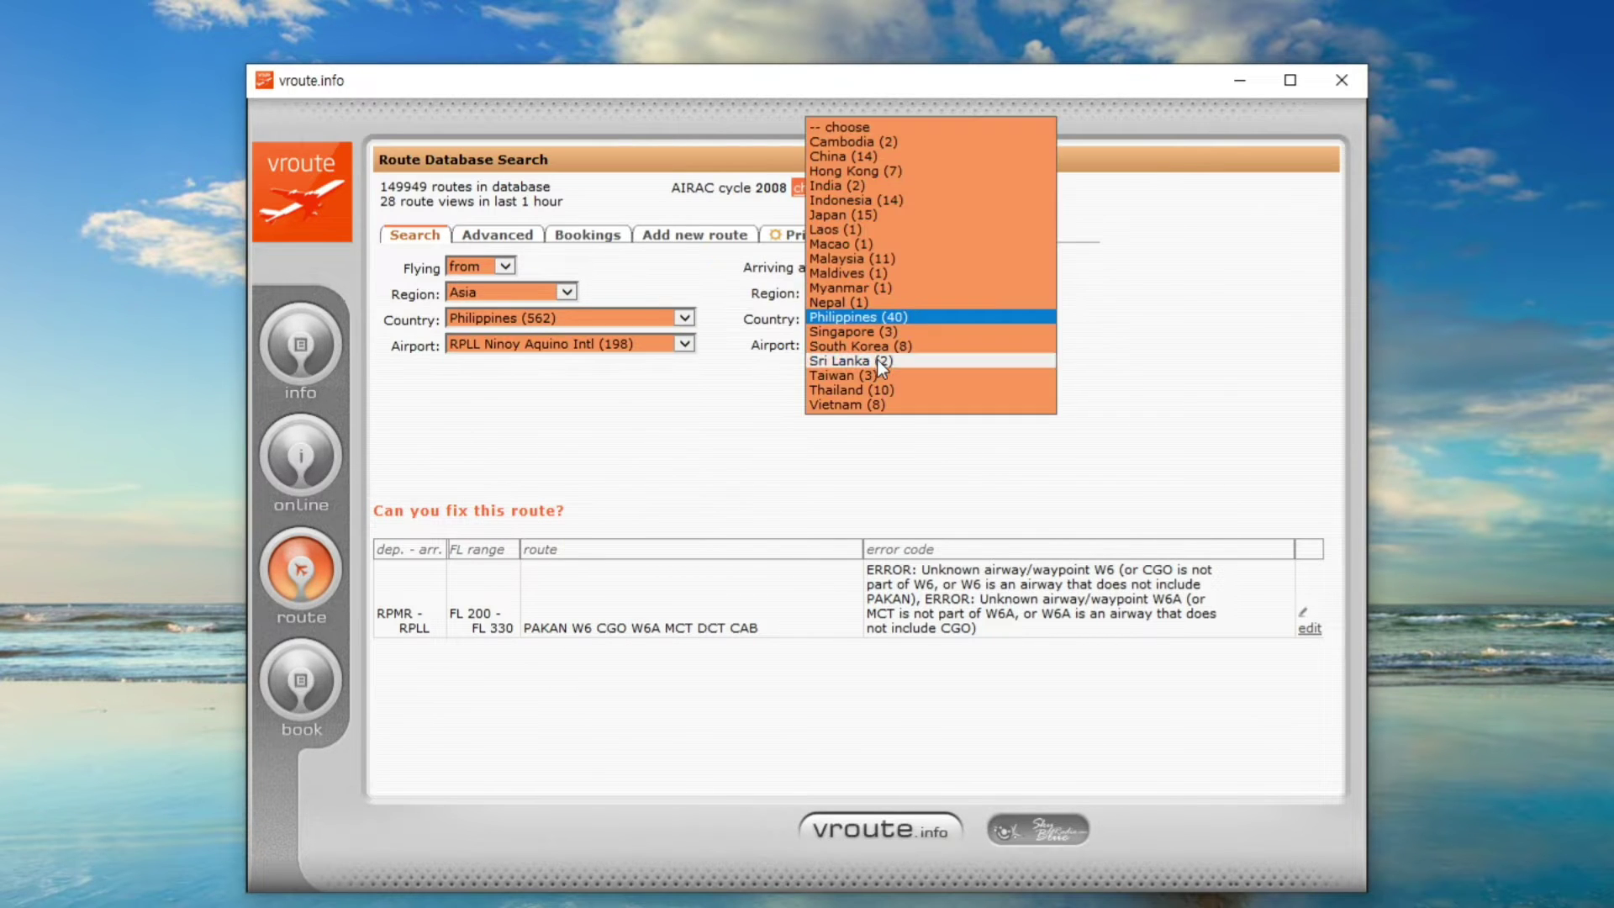
click(859, 347)
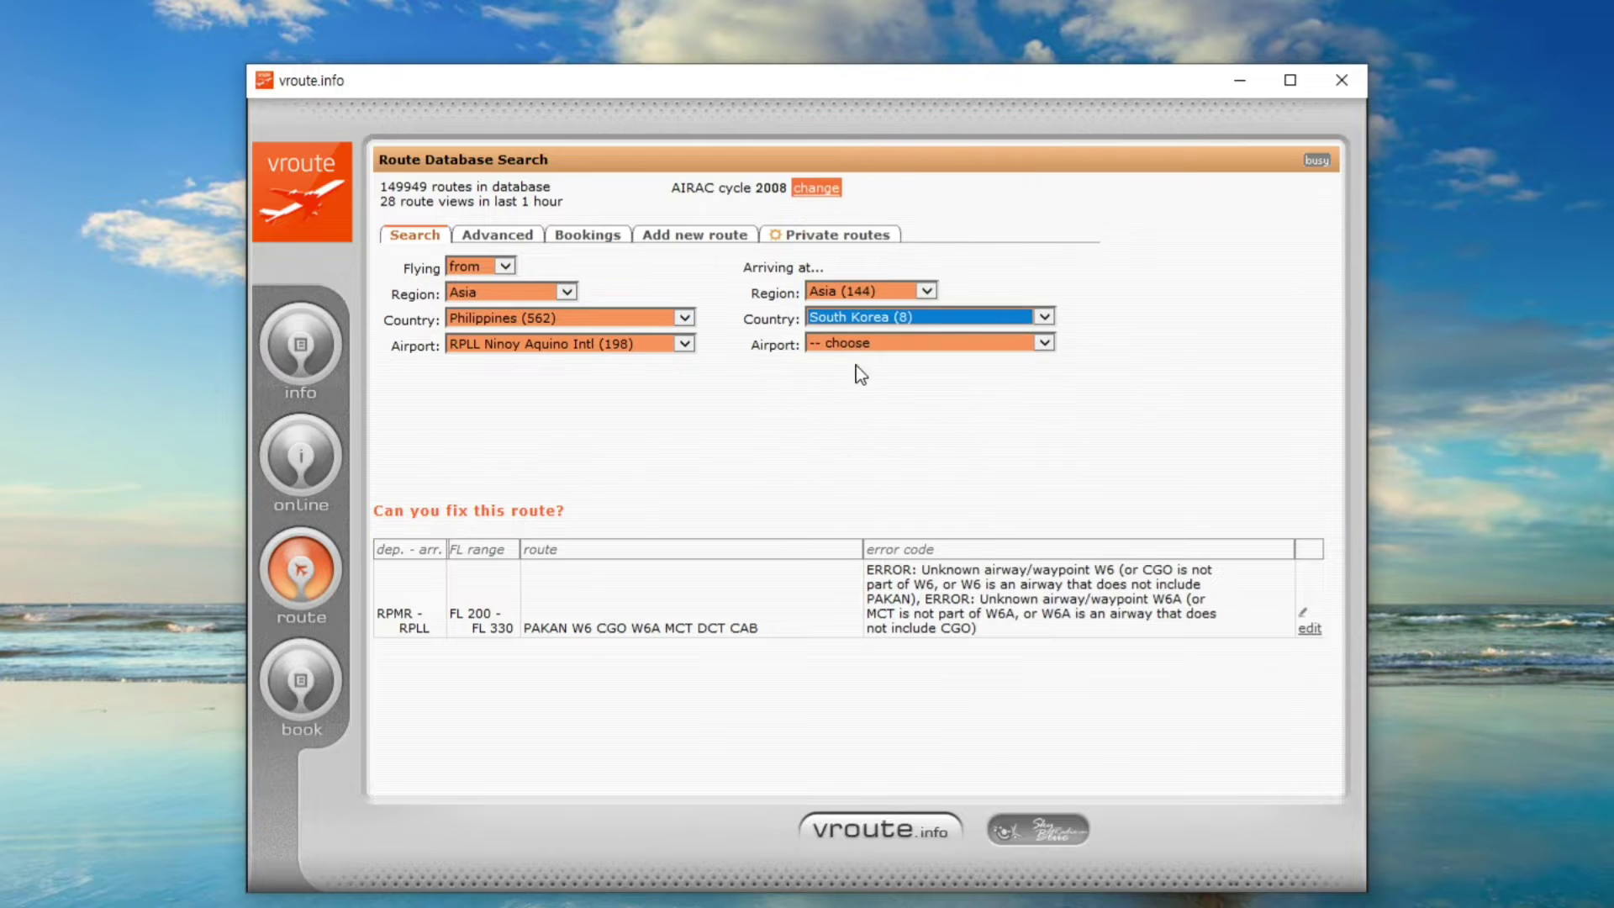
click(855, 345)
click(875, 386)
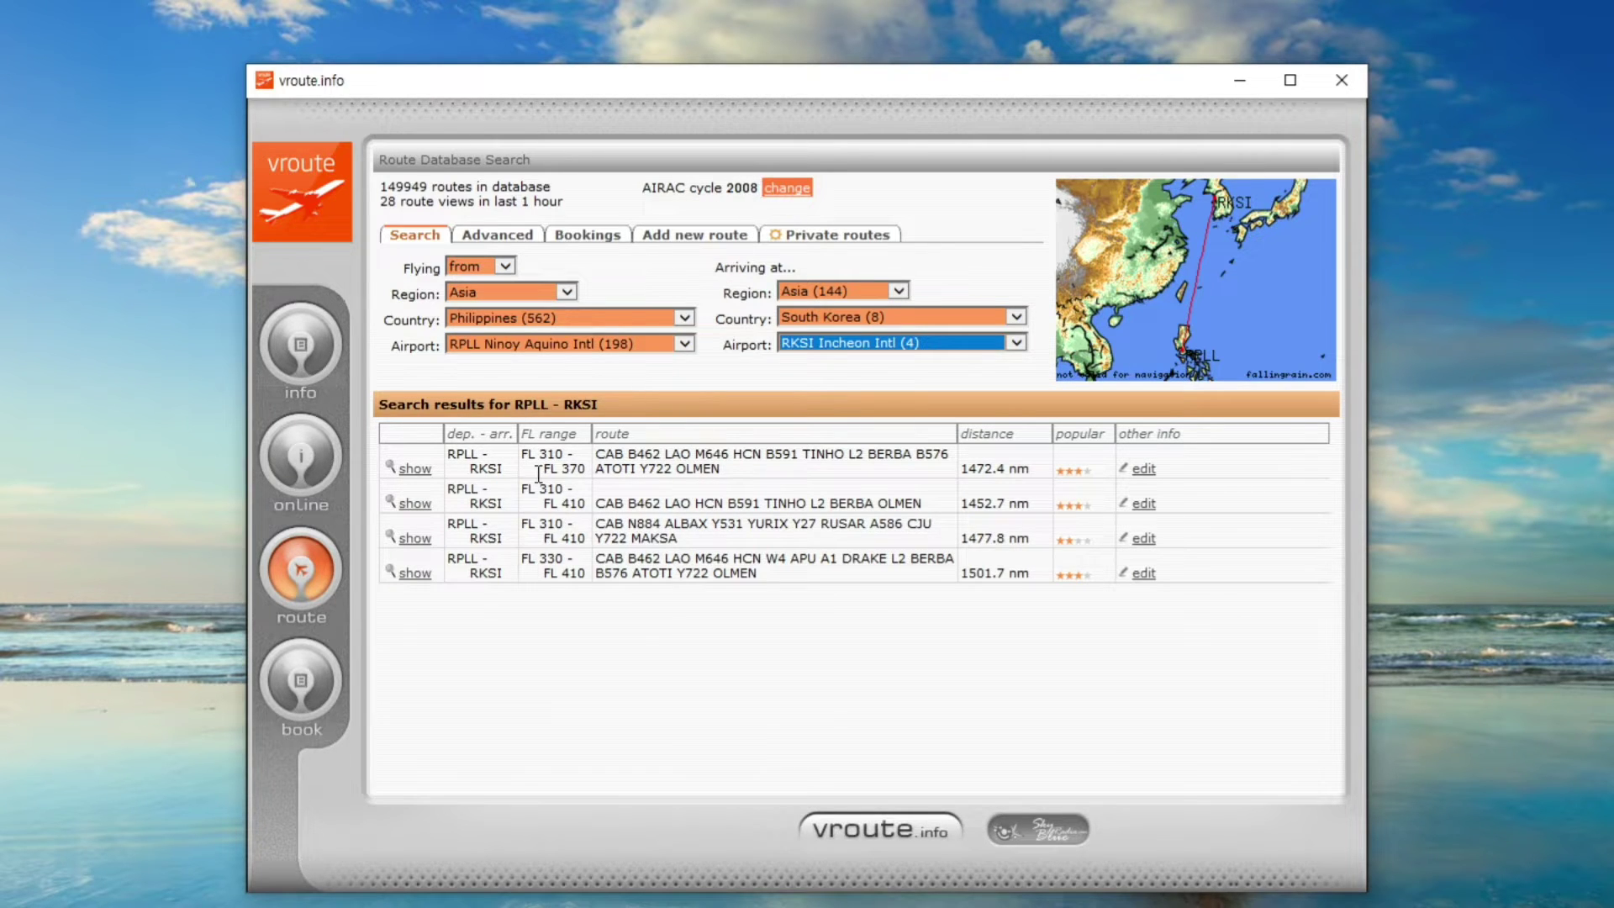
Read the first RPLL–RKSI route's string and weather details, then close vroute.info
click(415, 471)
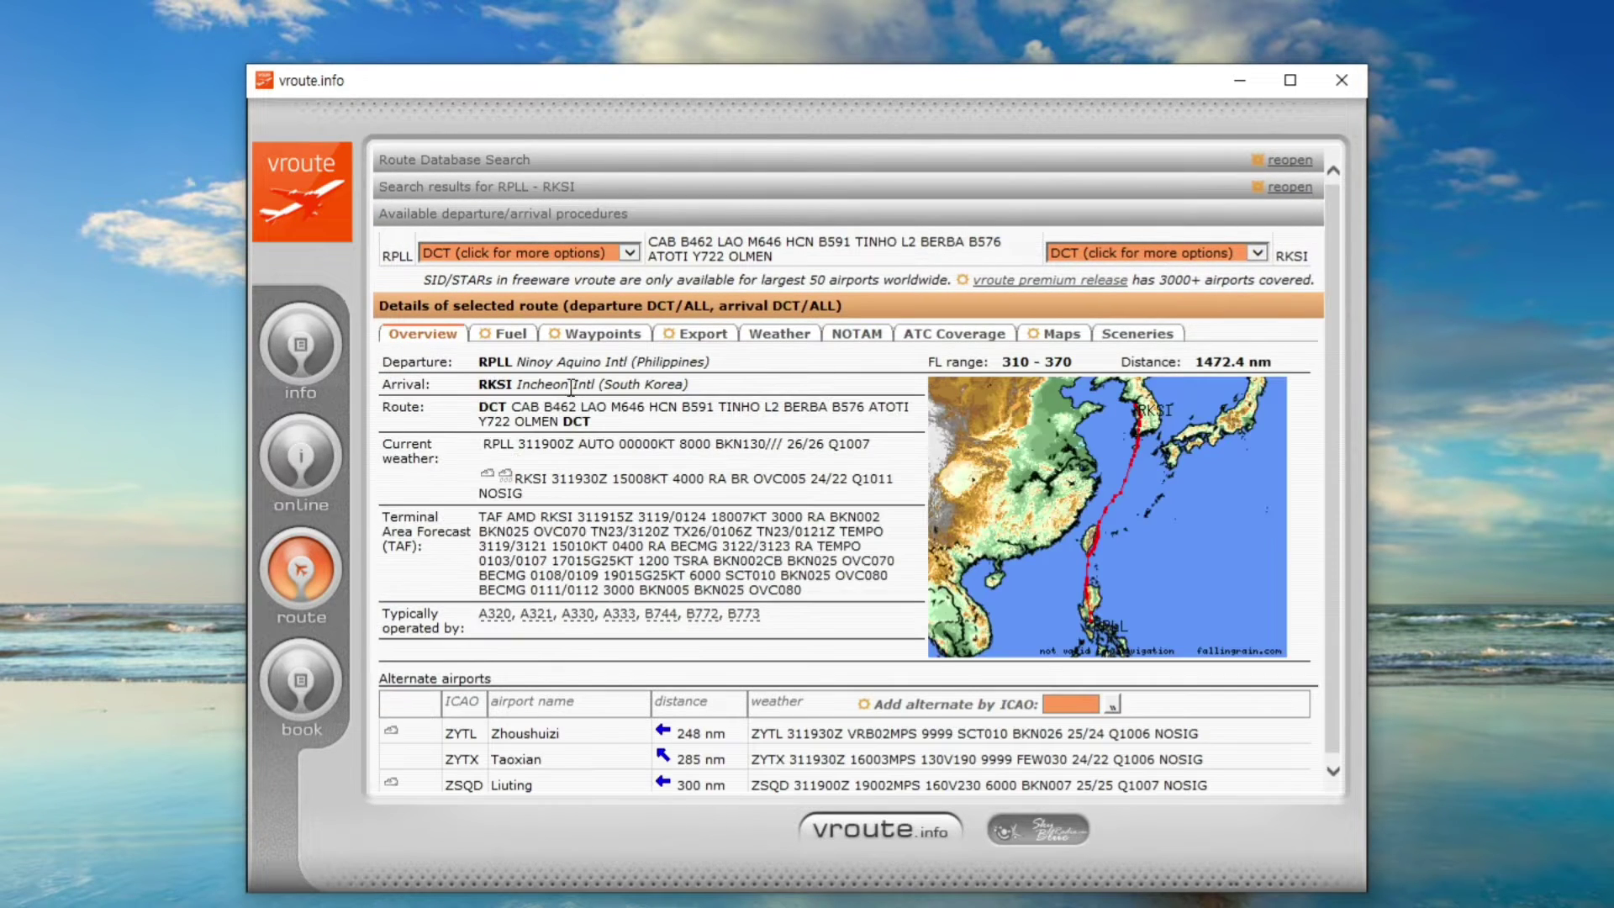
drag(498, 409, 690, 431)
click(530, 462)
drag(486, 439, 1030, 545)
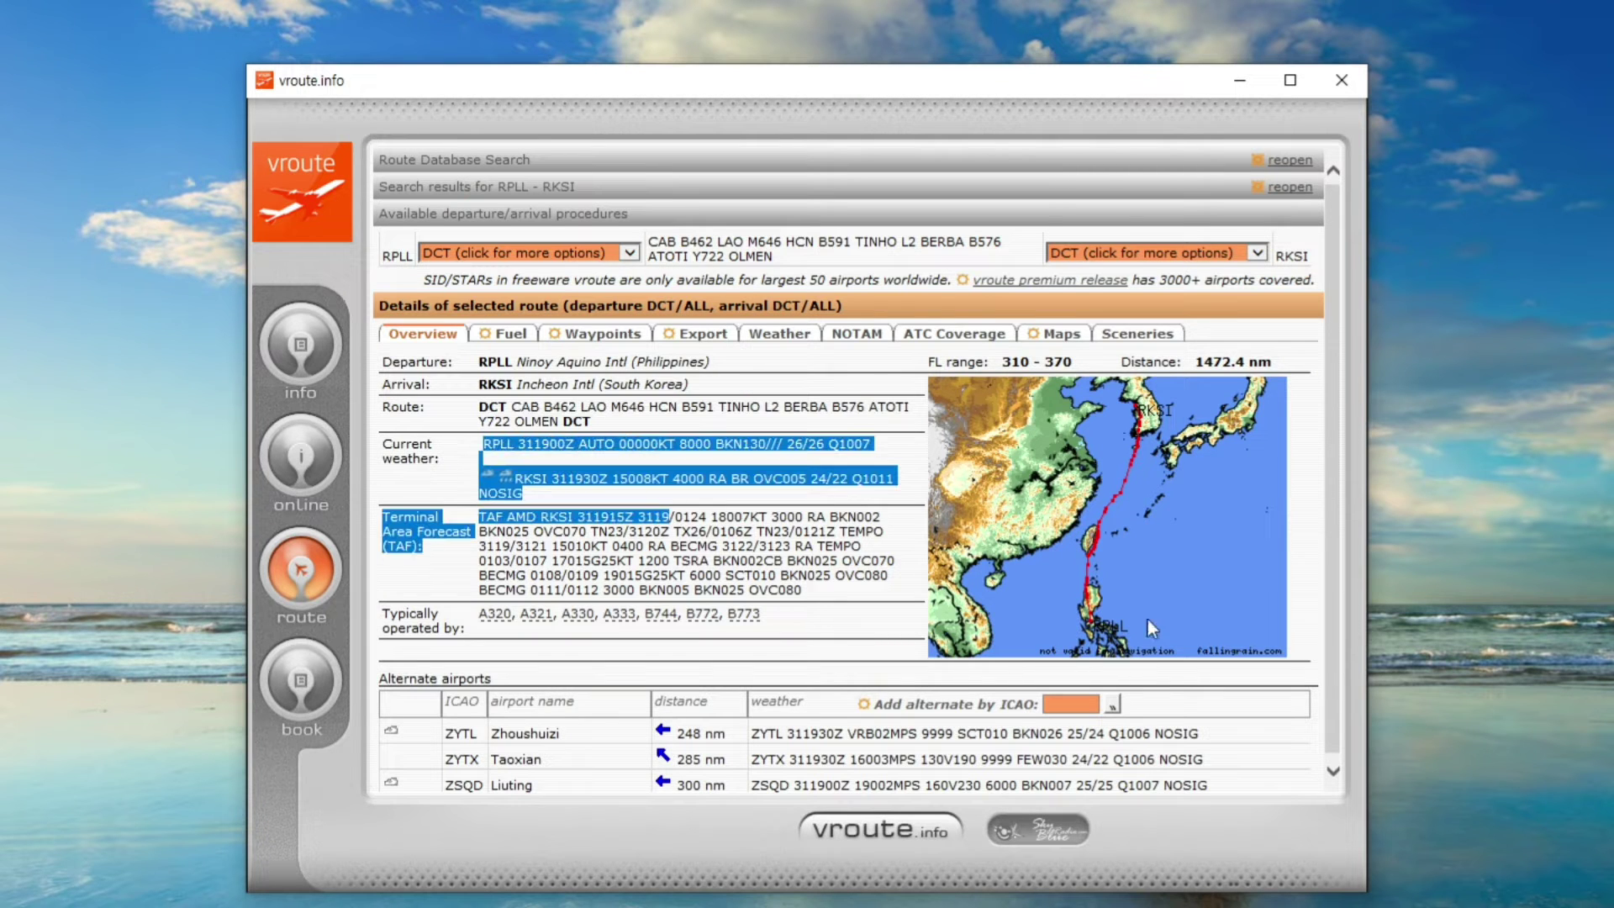
click(547, 564)
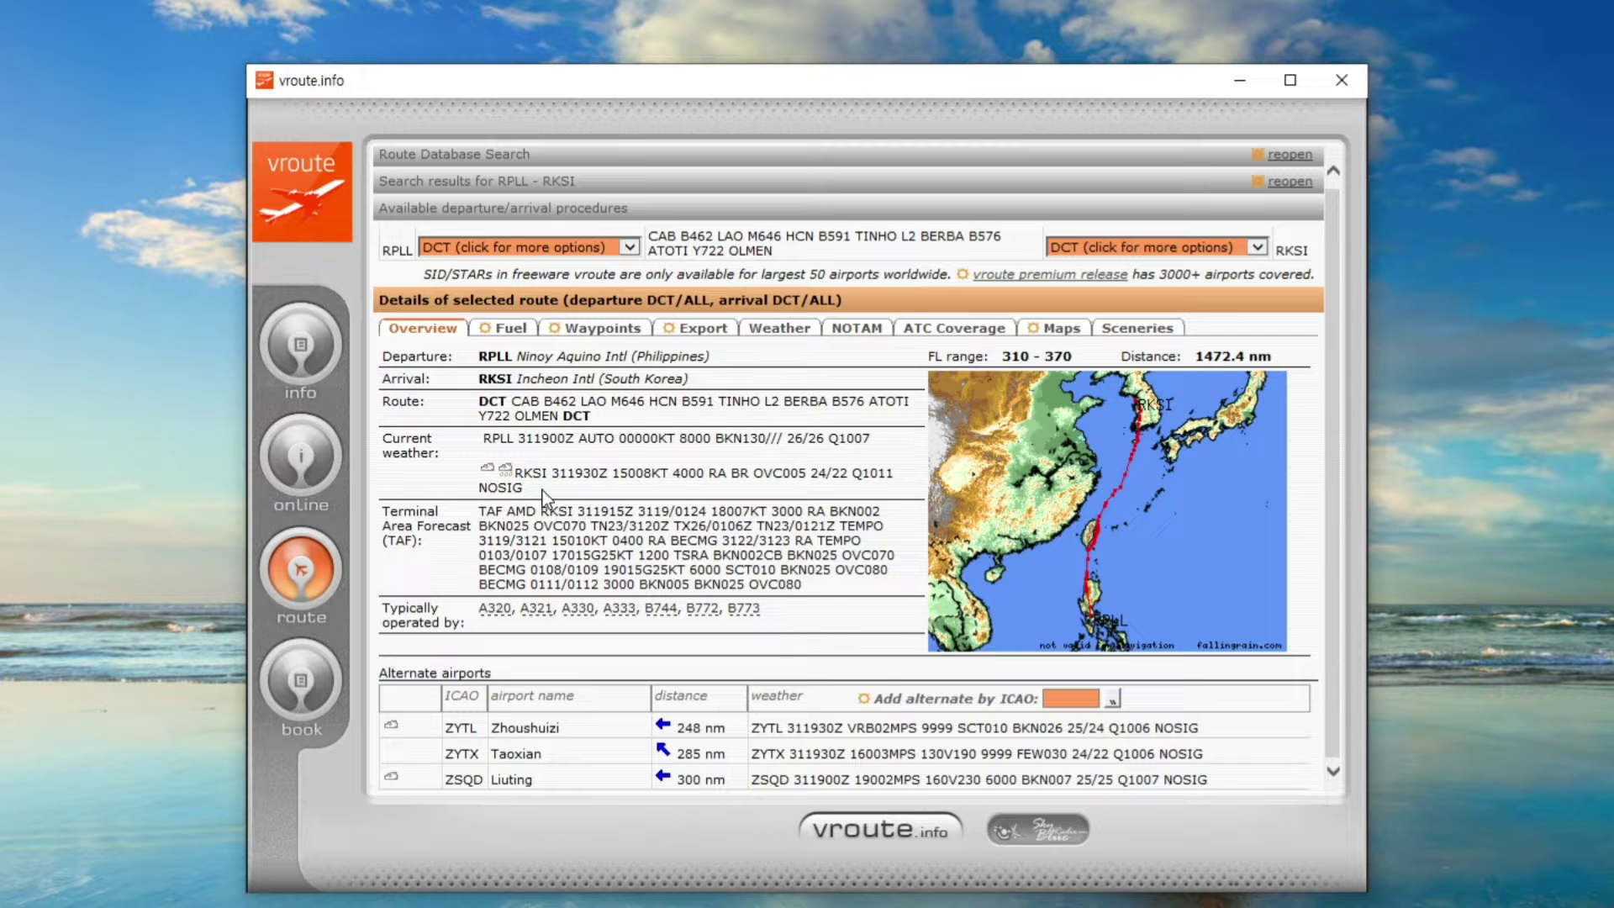
click(1340, 80)
click(832, 180)
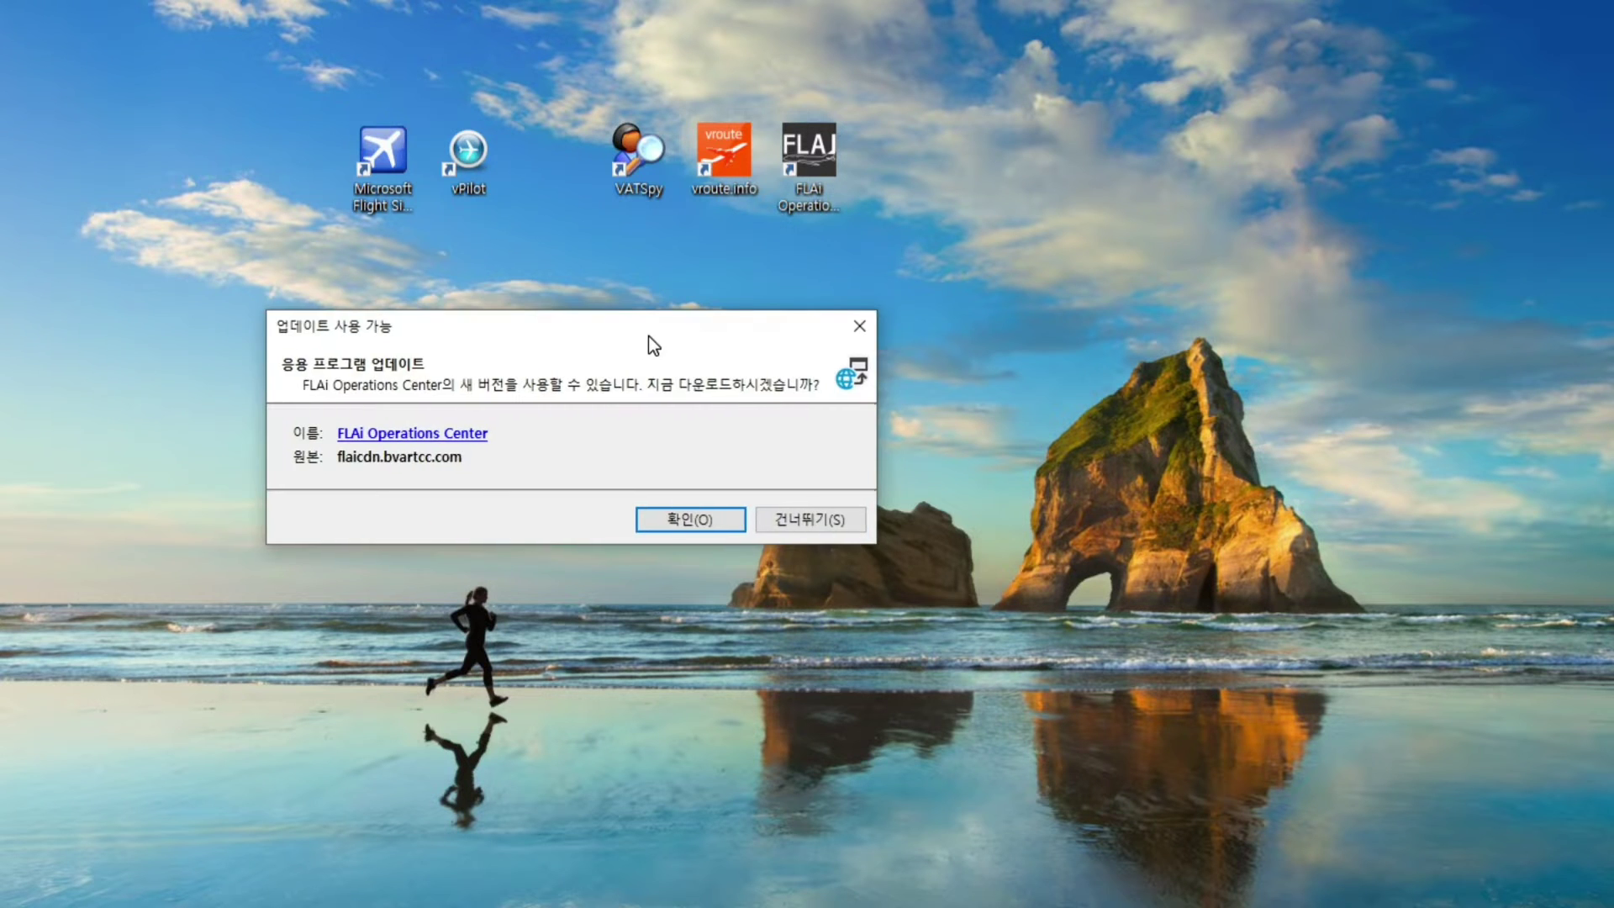
Accept the FLAi Operations Center update and dismiss the windows once it downloads
click(685, 518)
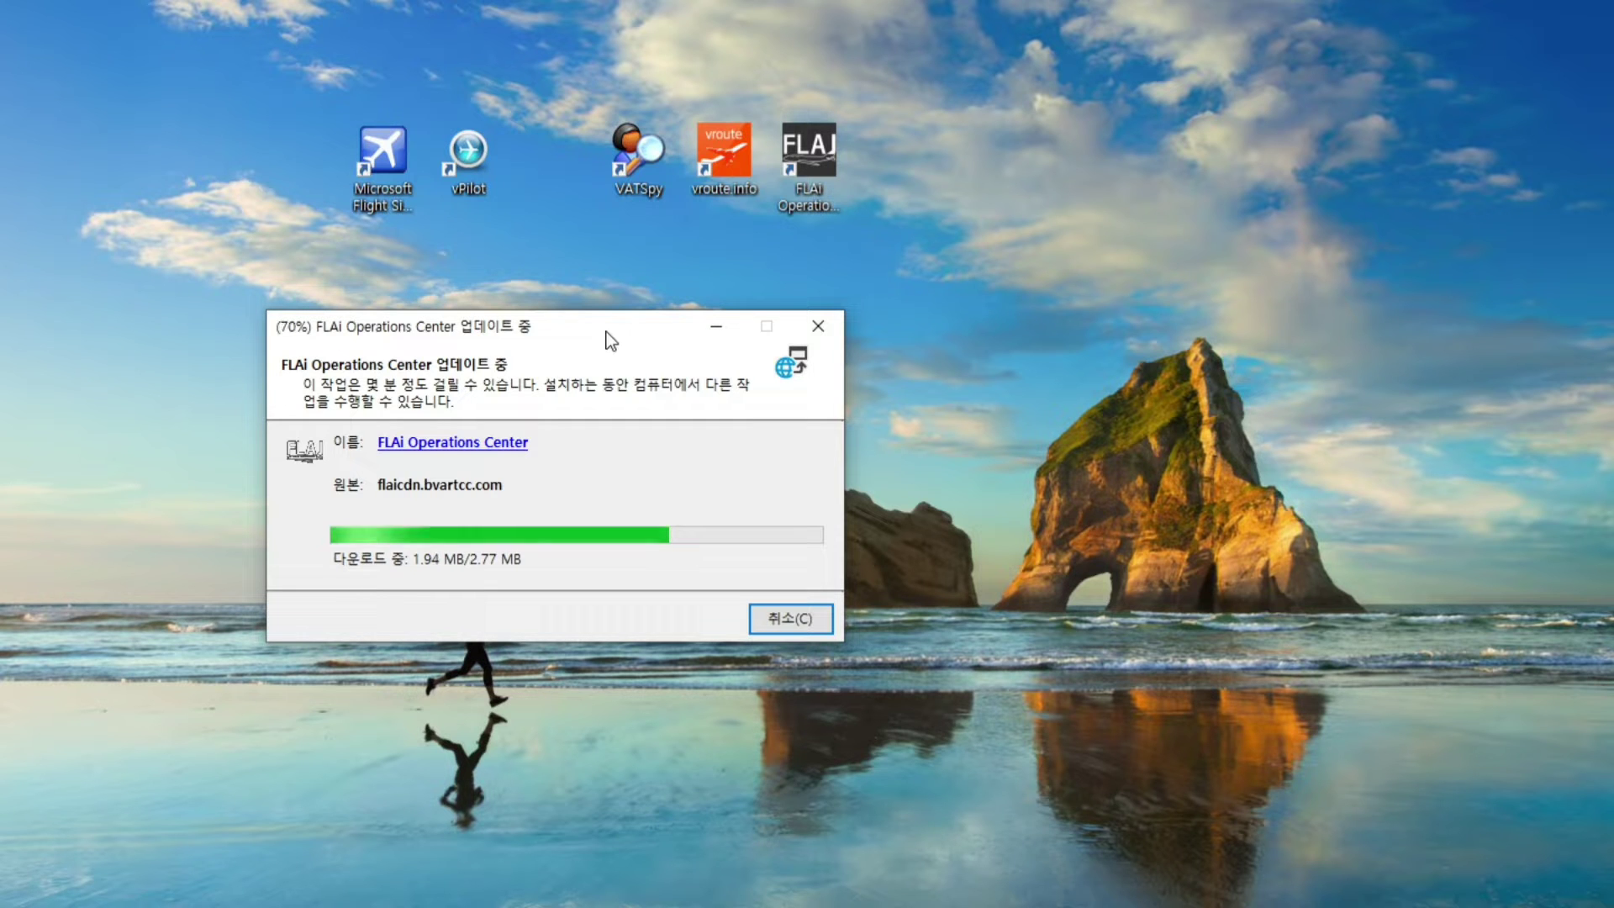
drag(597, 349, 740, 337)
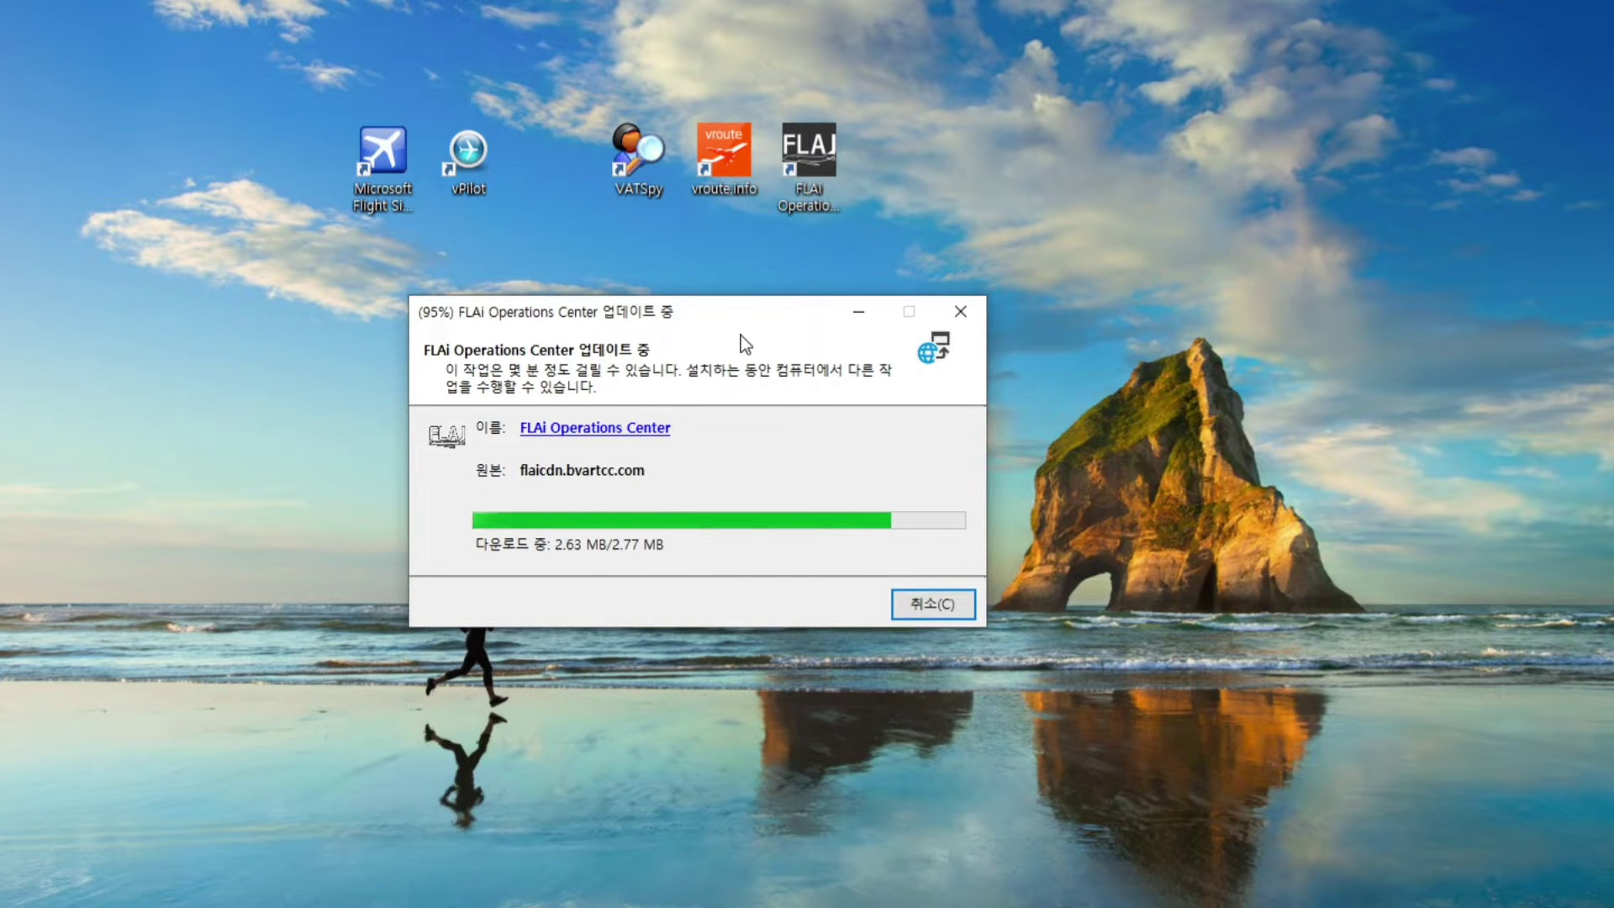
click(866, 519)
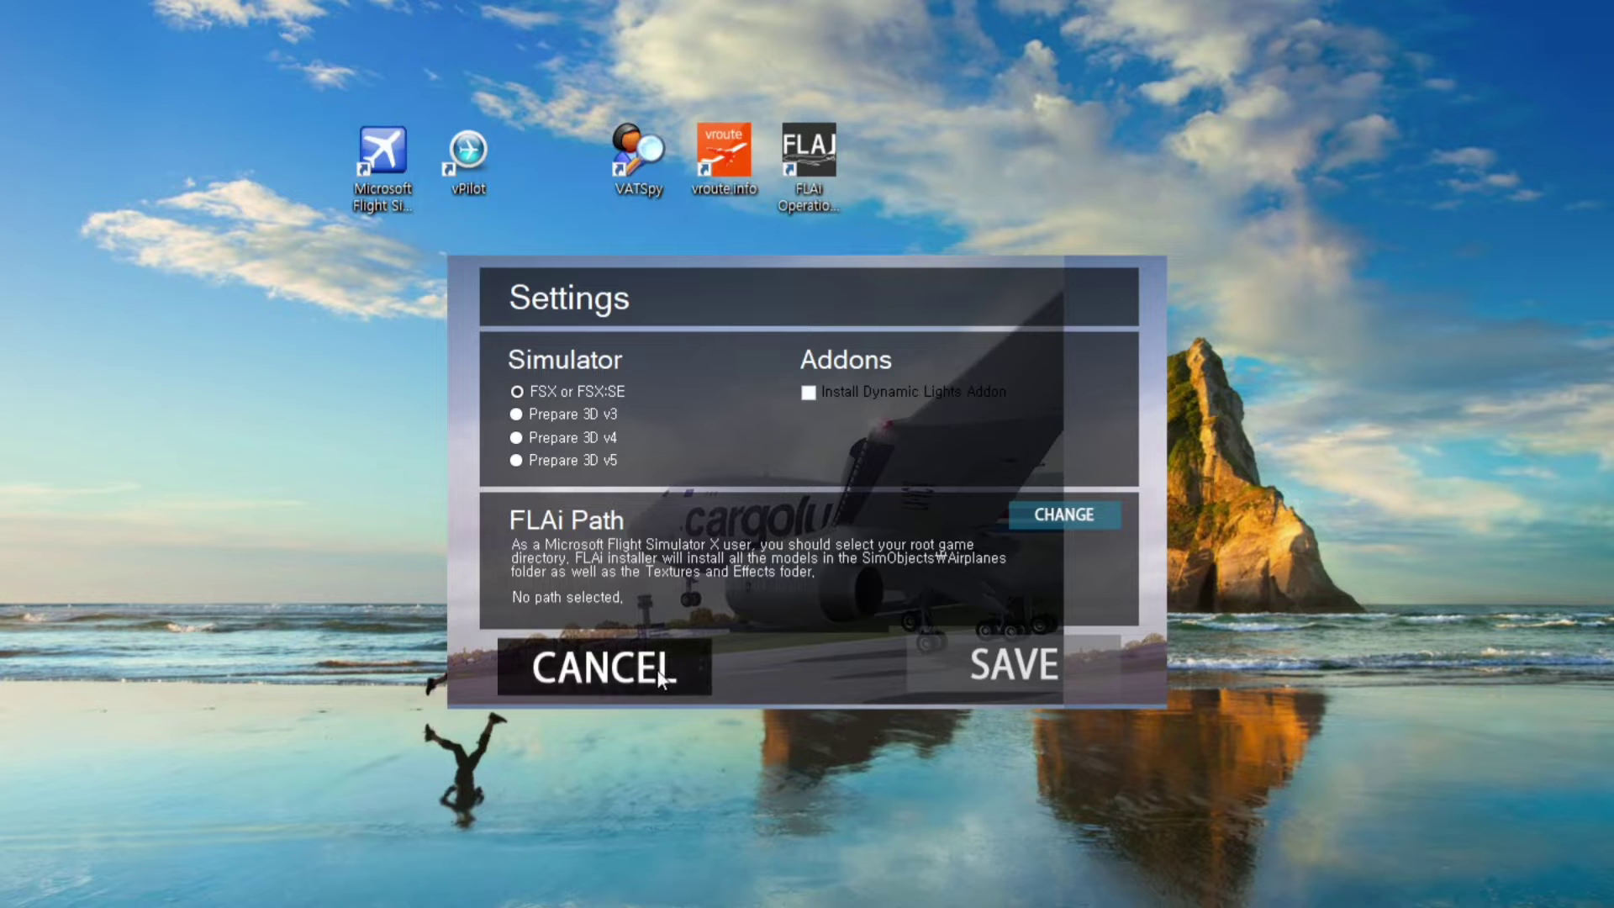
Cancel the FLAi Settings dialog without saving a simulator path
click(656, 643)
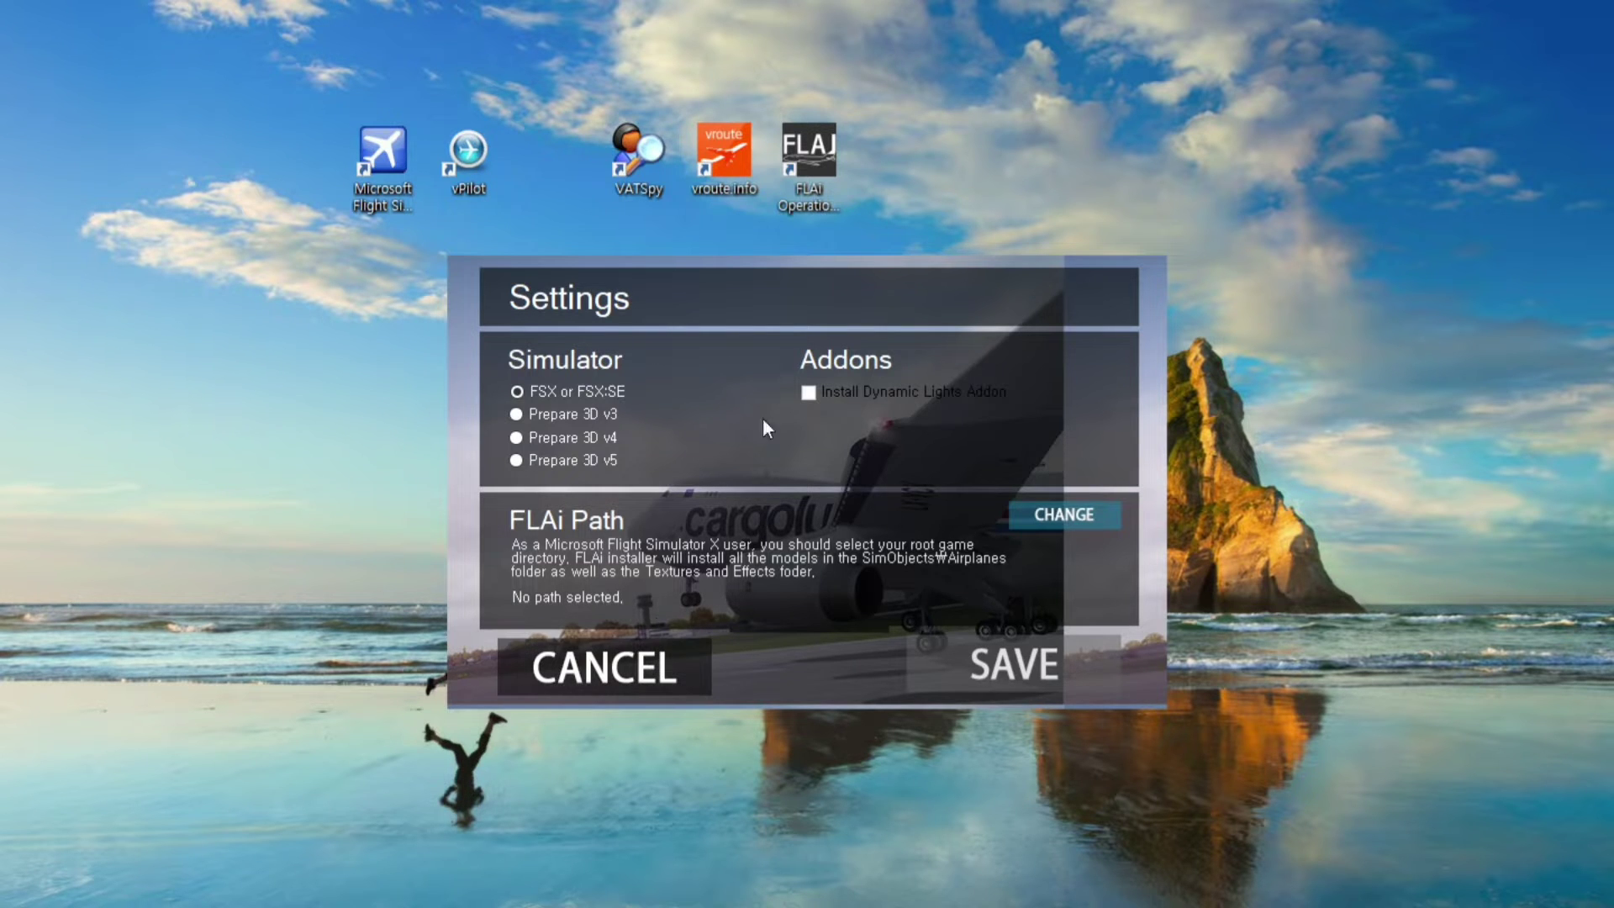
drag(585, 316, 959, 101)
drag(276, 287, 521, 147)
click(435, 530)
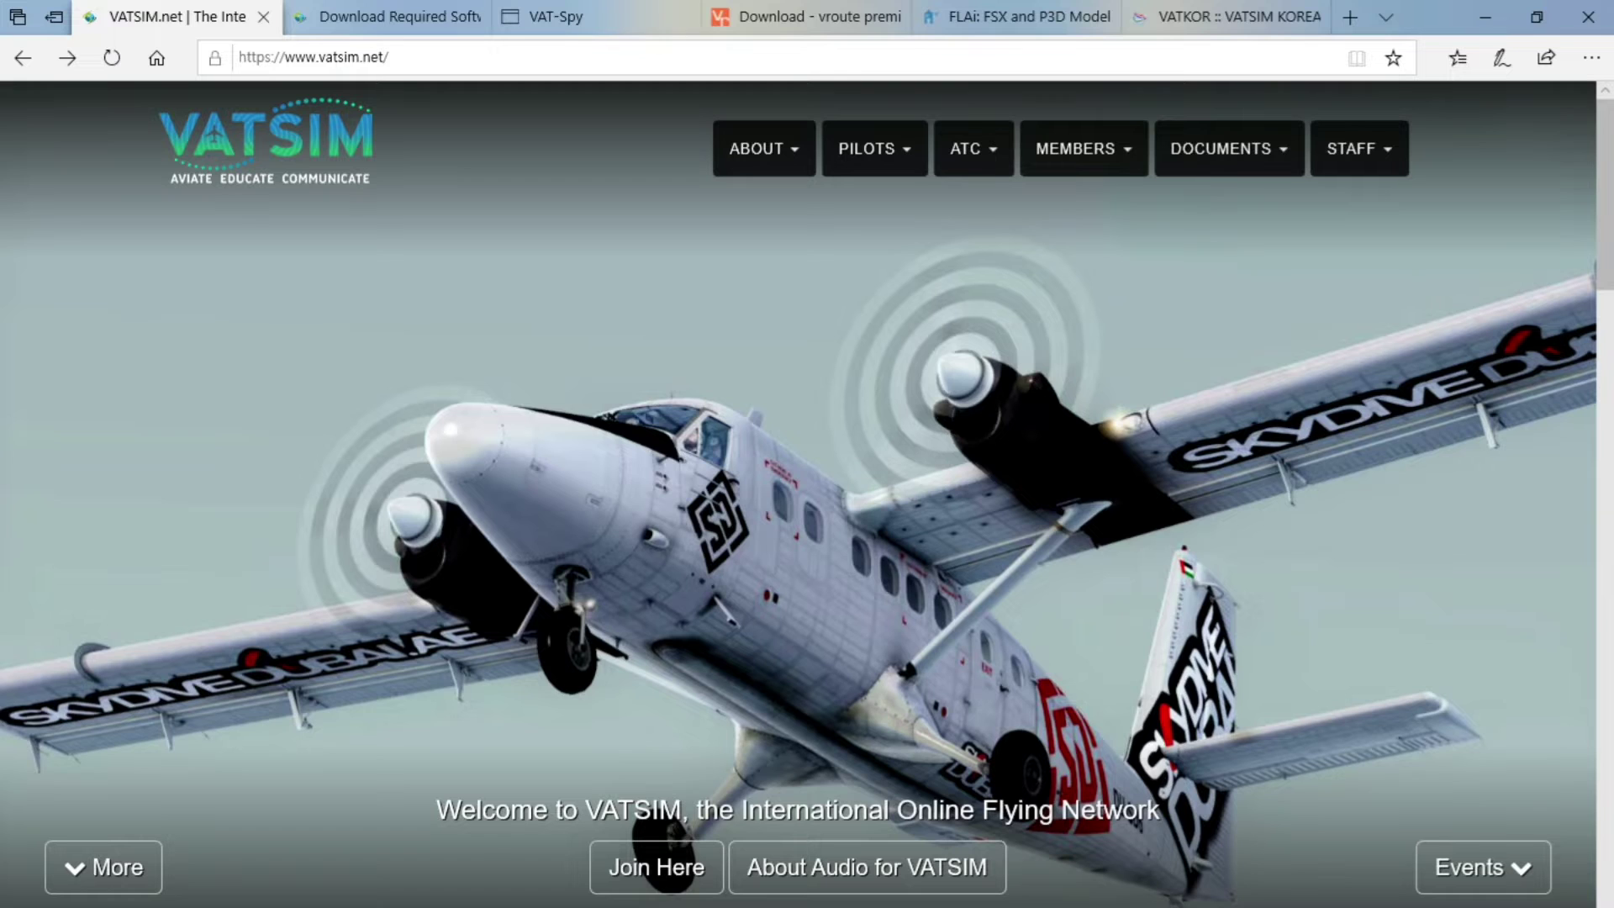
Browse the vatsim.net homepage and go to the Join VATSIM page
click(353, 59)
click(437, 48)
click(164, 420)
scroll(678, 769, down, 3)
scroll(677, 765, up, 3)
scroll(672, 757, down, 8)
scroll(668, 750, up, 7)
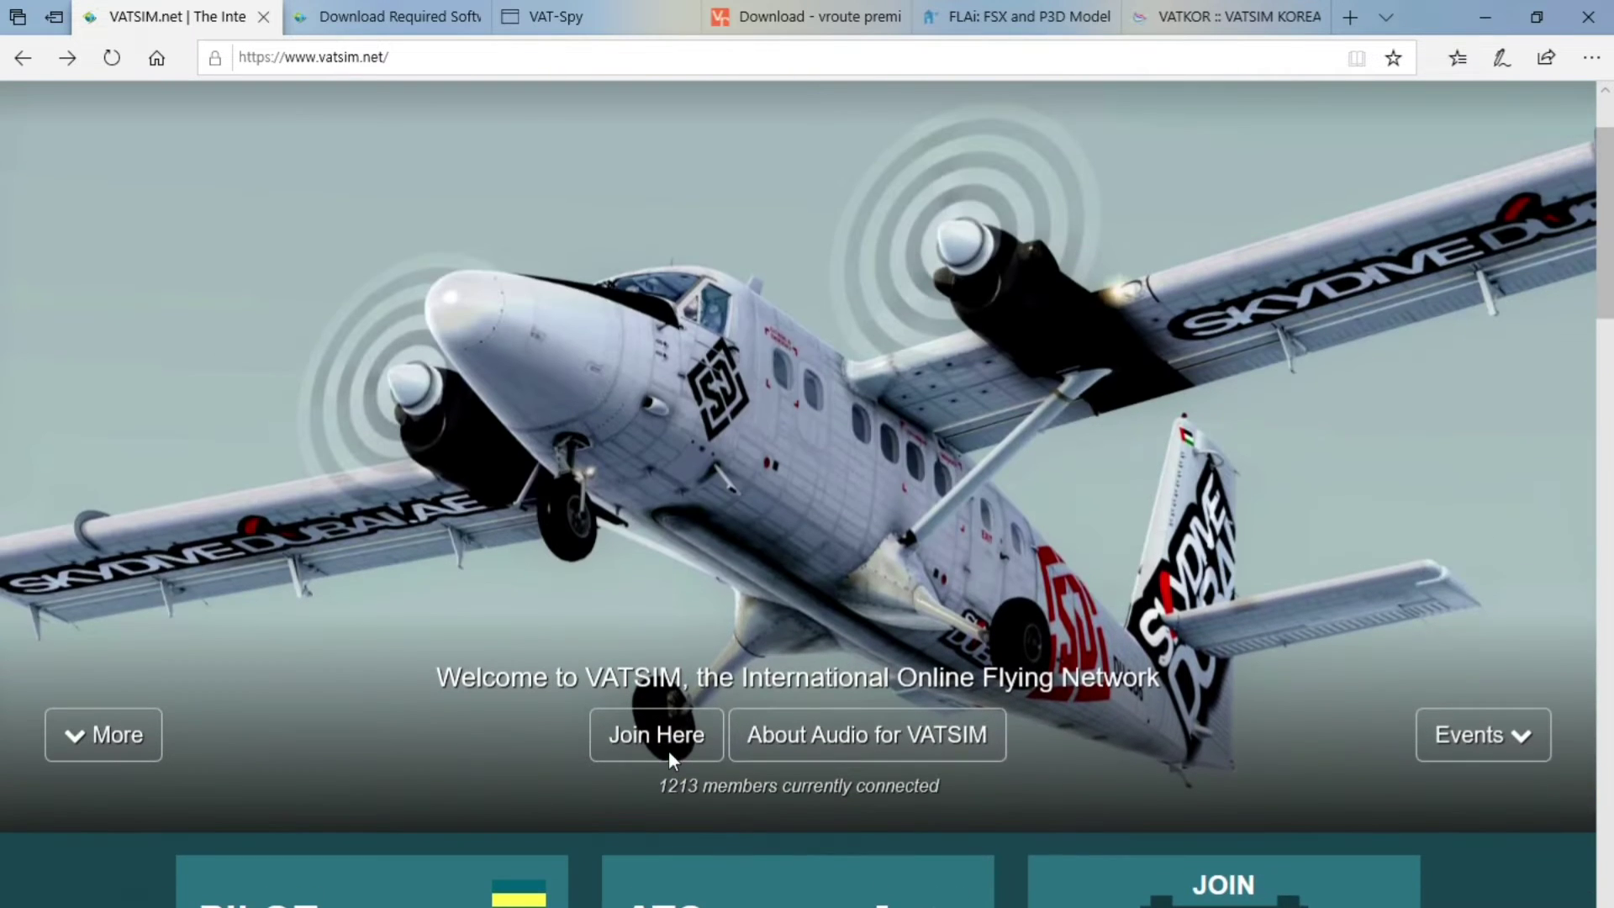
click(659, 741)
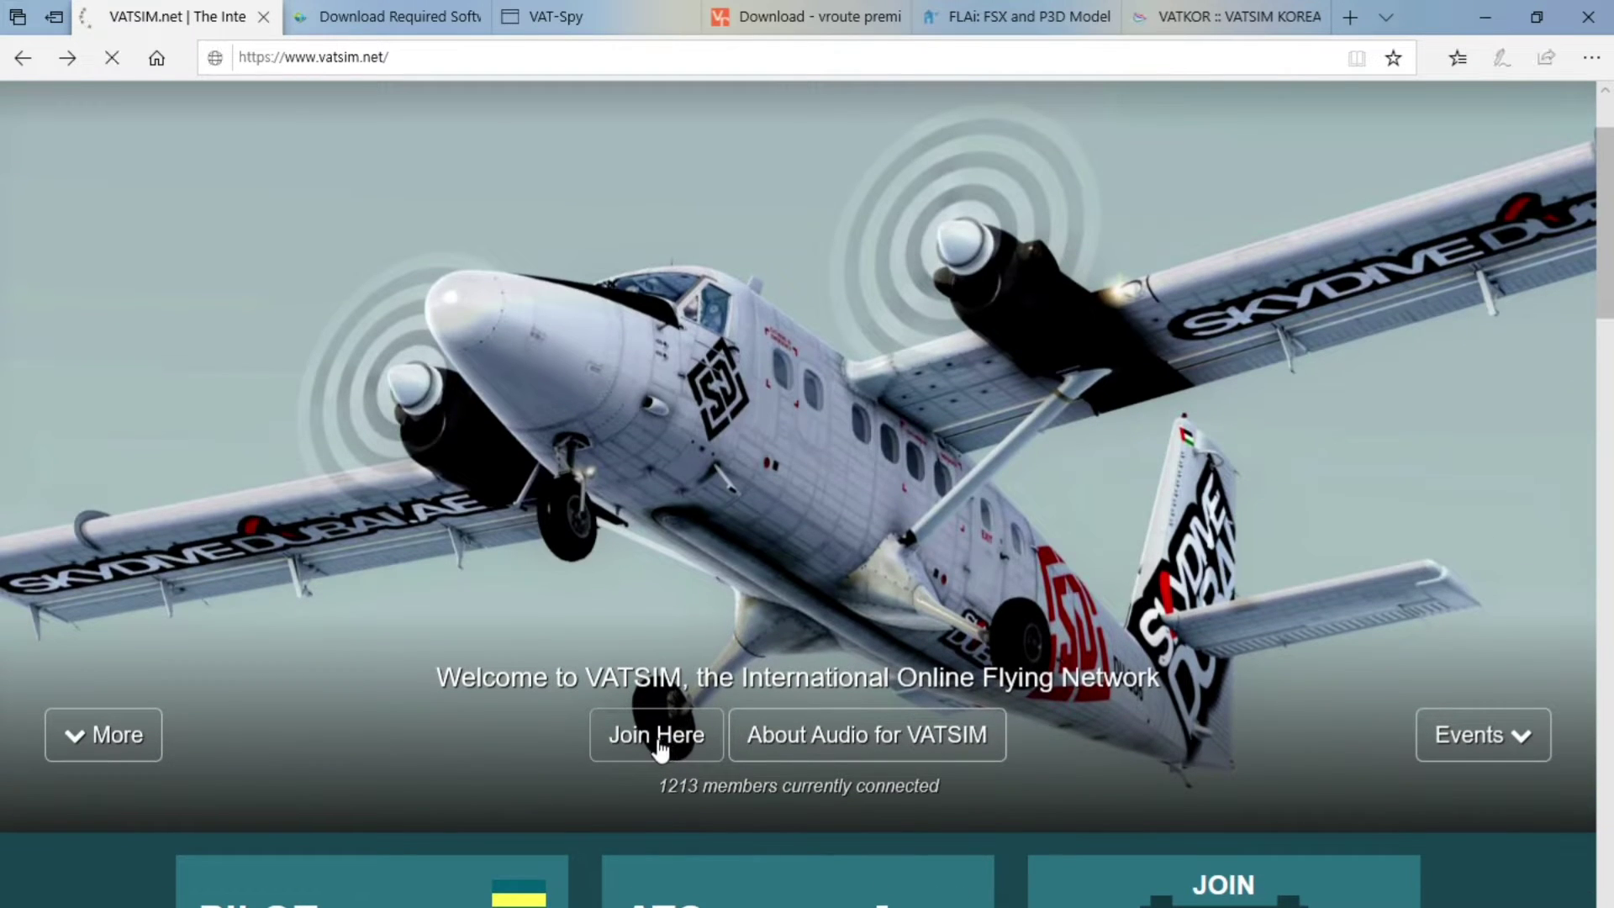
Read the joining information and follow the Sign Up Page link
scroll(623, 672, down, 2)
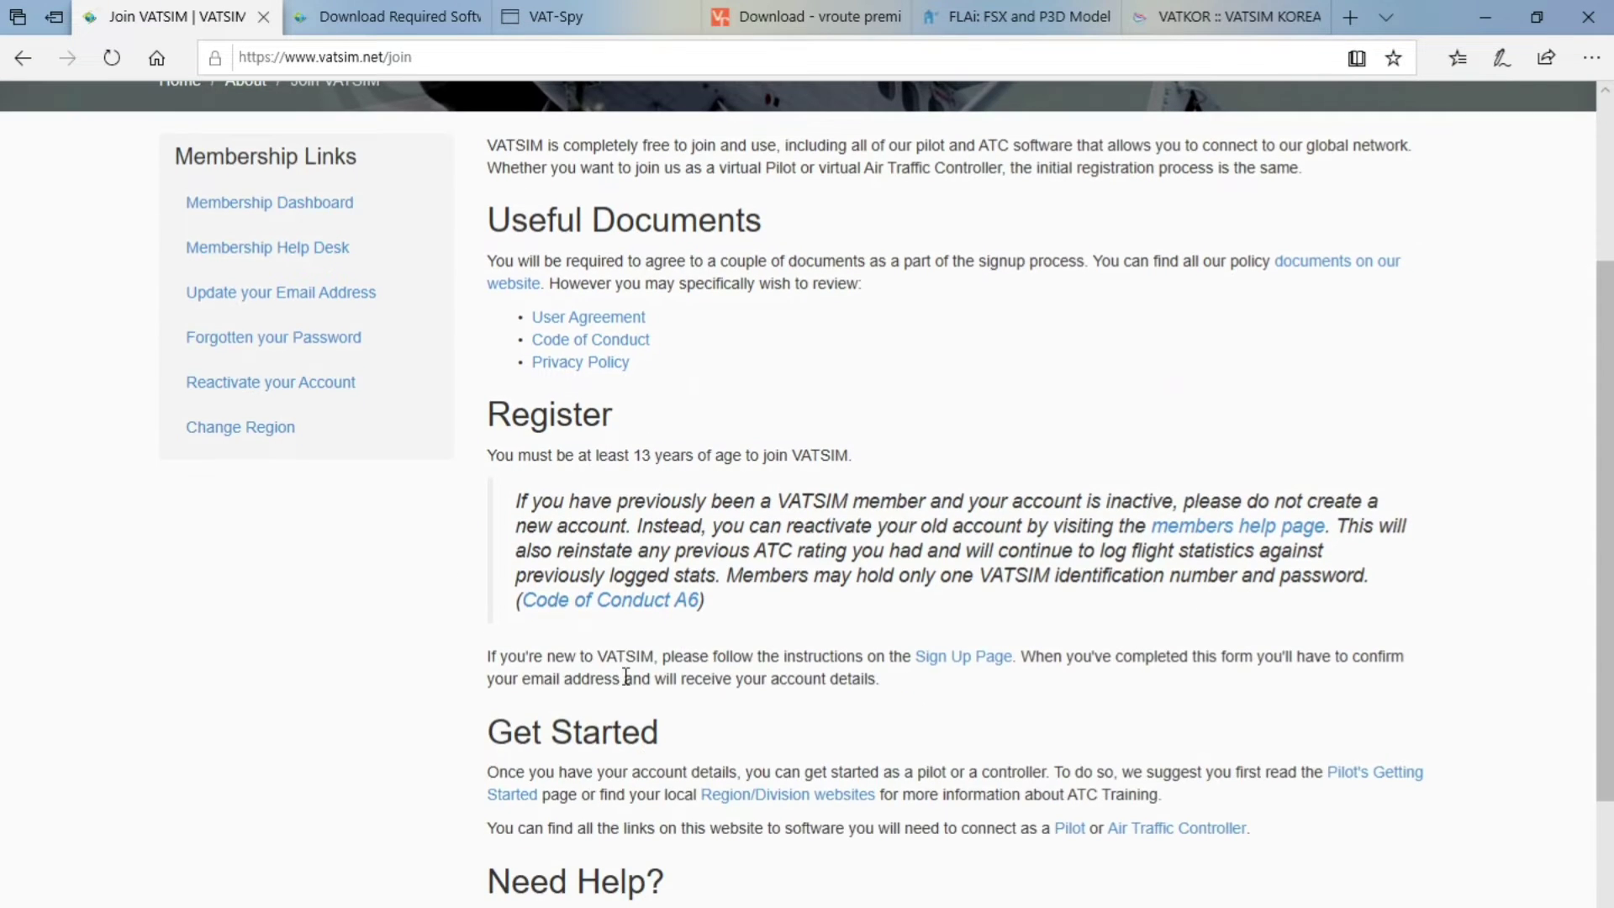
scroll(626, 677, down, 3)
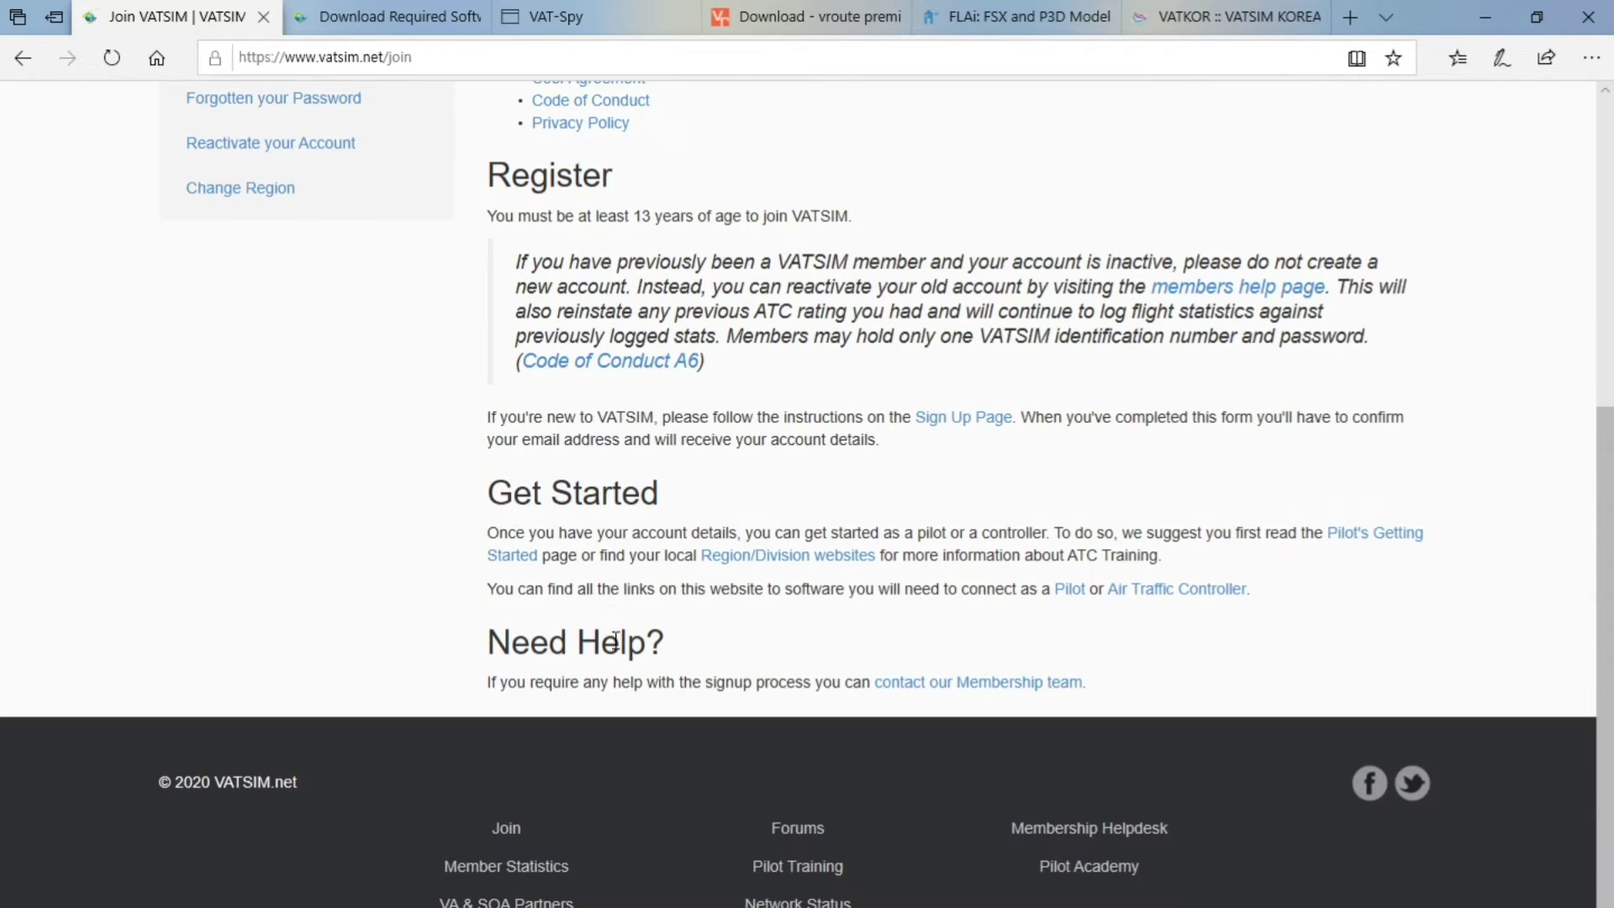
scroll(584, 628, up, 6)
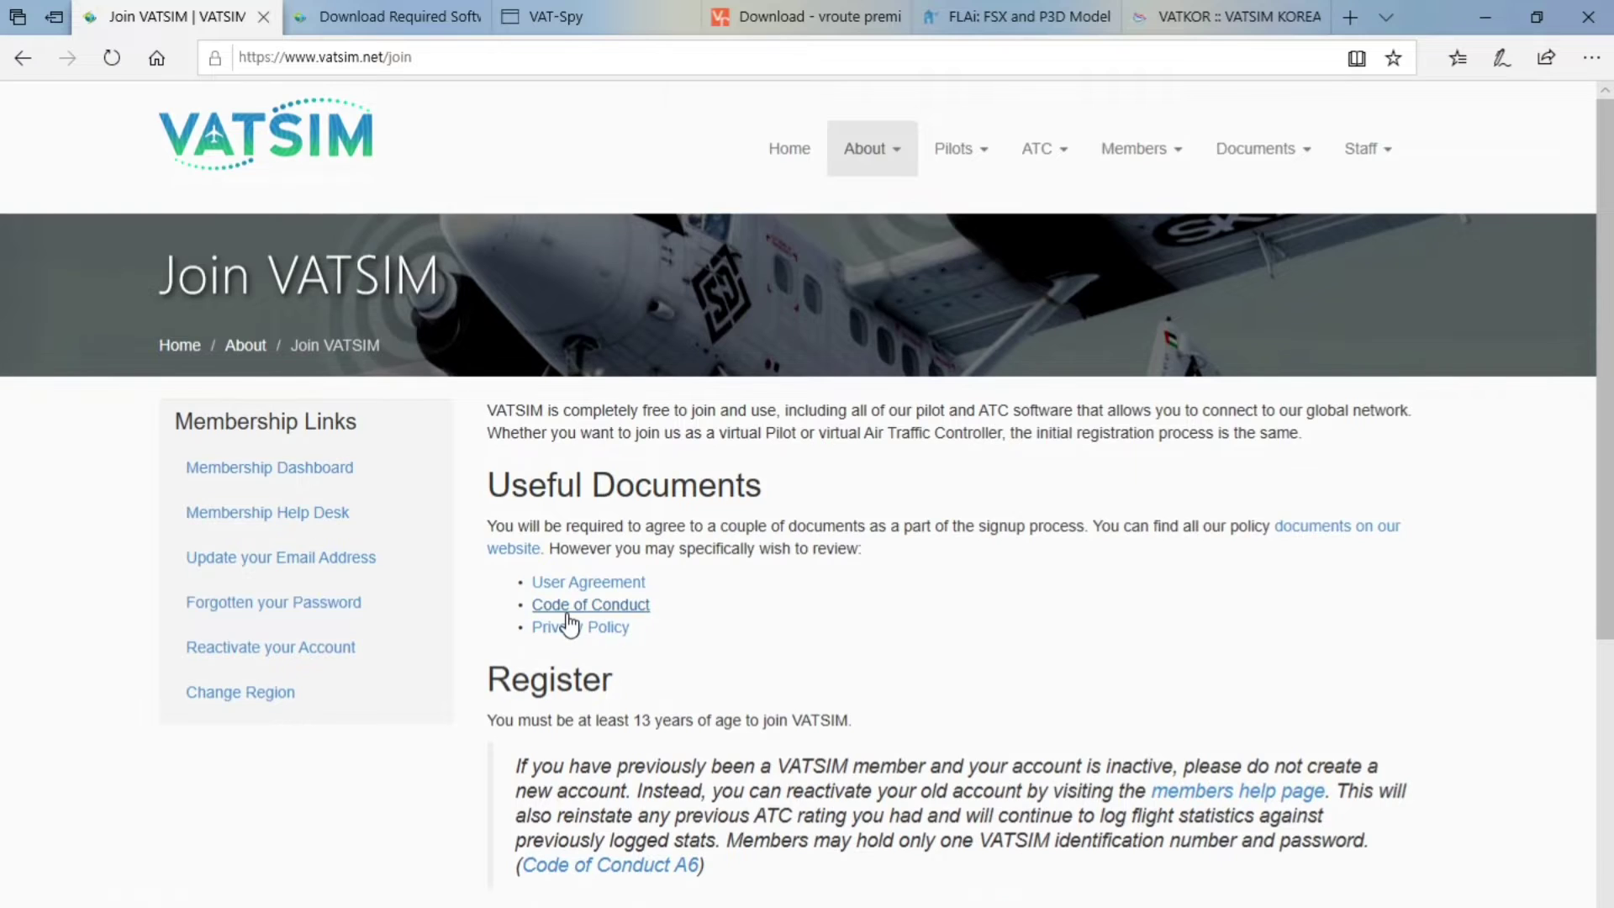
scroll(570, 624, down, 3)
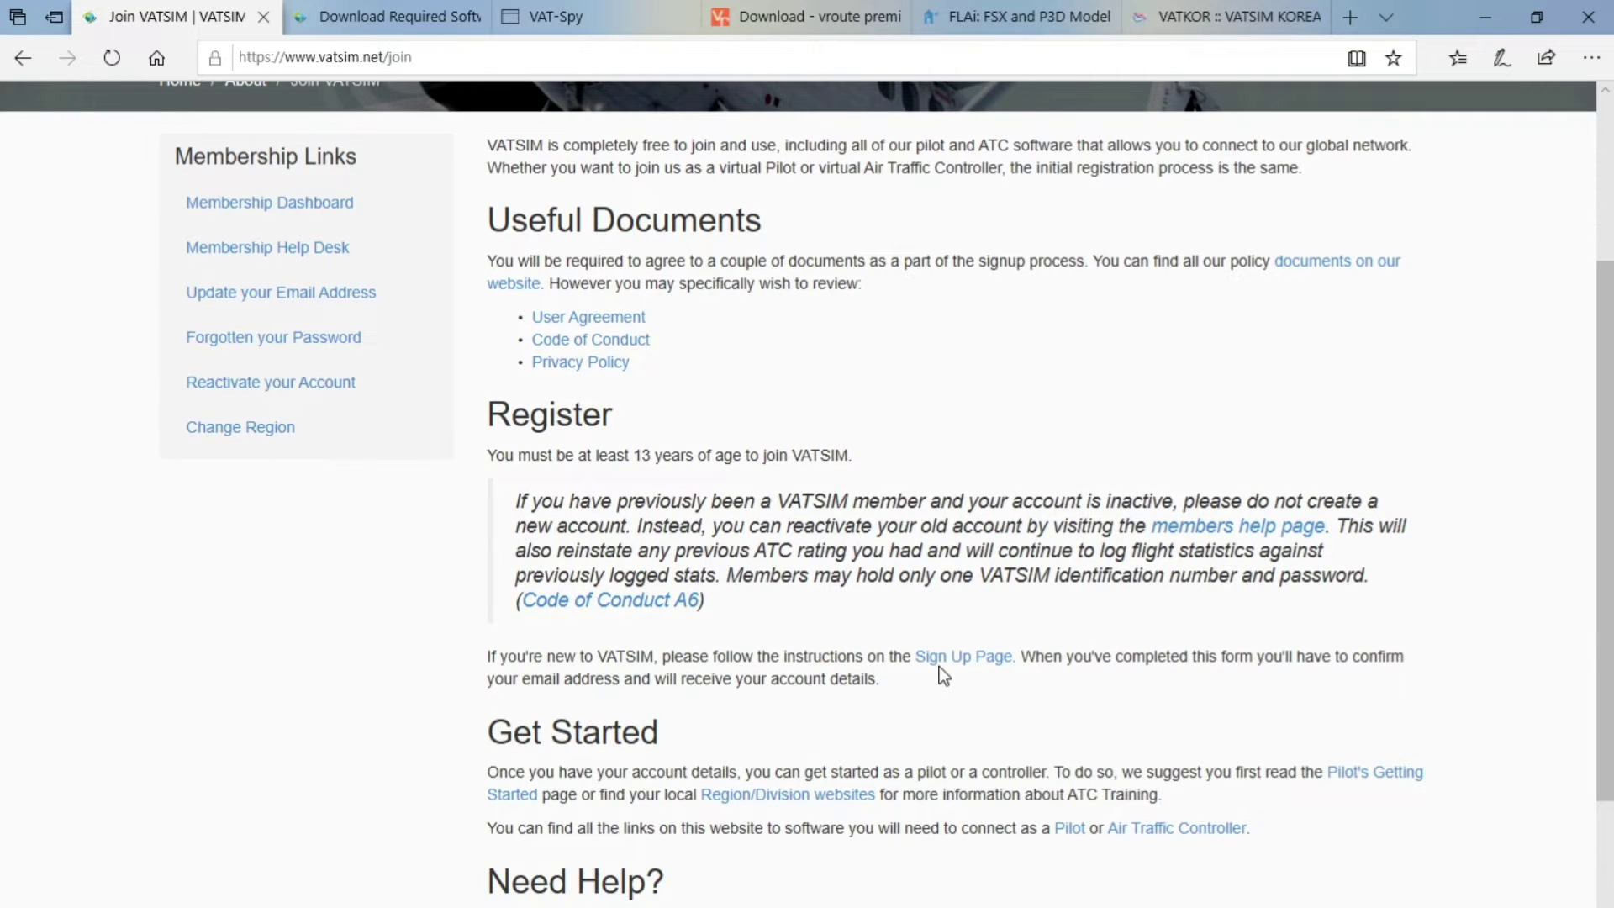
click(975, 656)
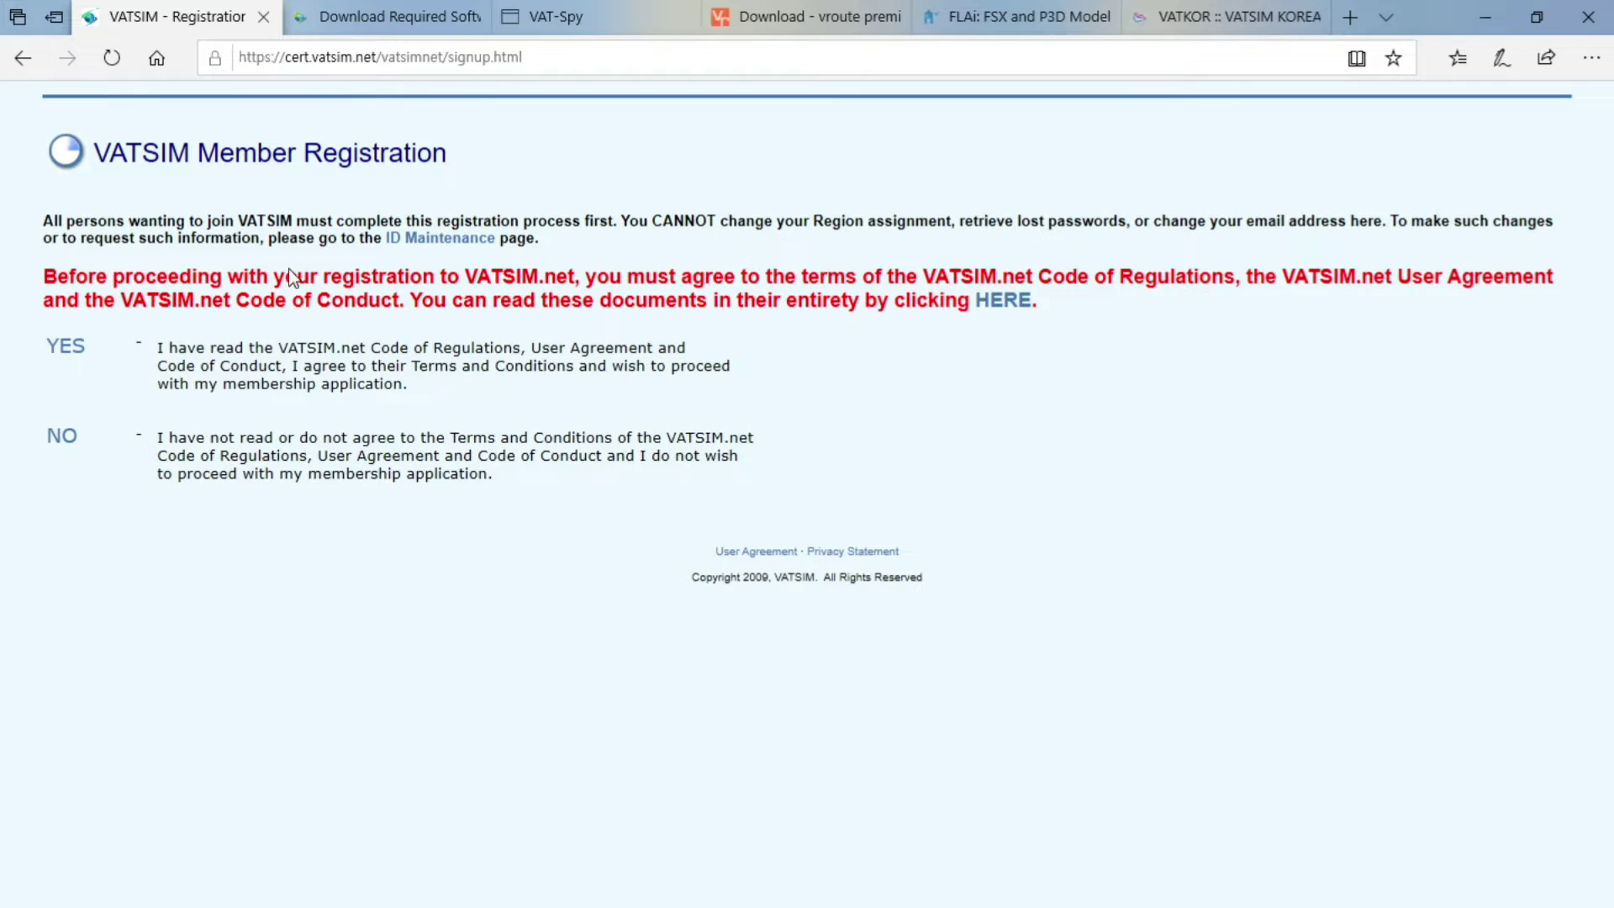
Accept the VATSIM terms and enter the applicant's first name, last name and e-mail address
click(62, 358)
scroll(410, 504, down, 2)
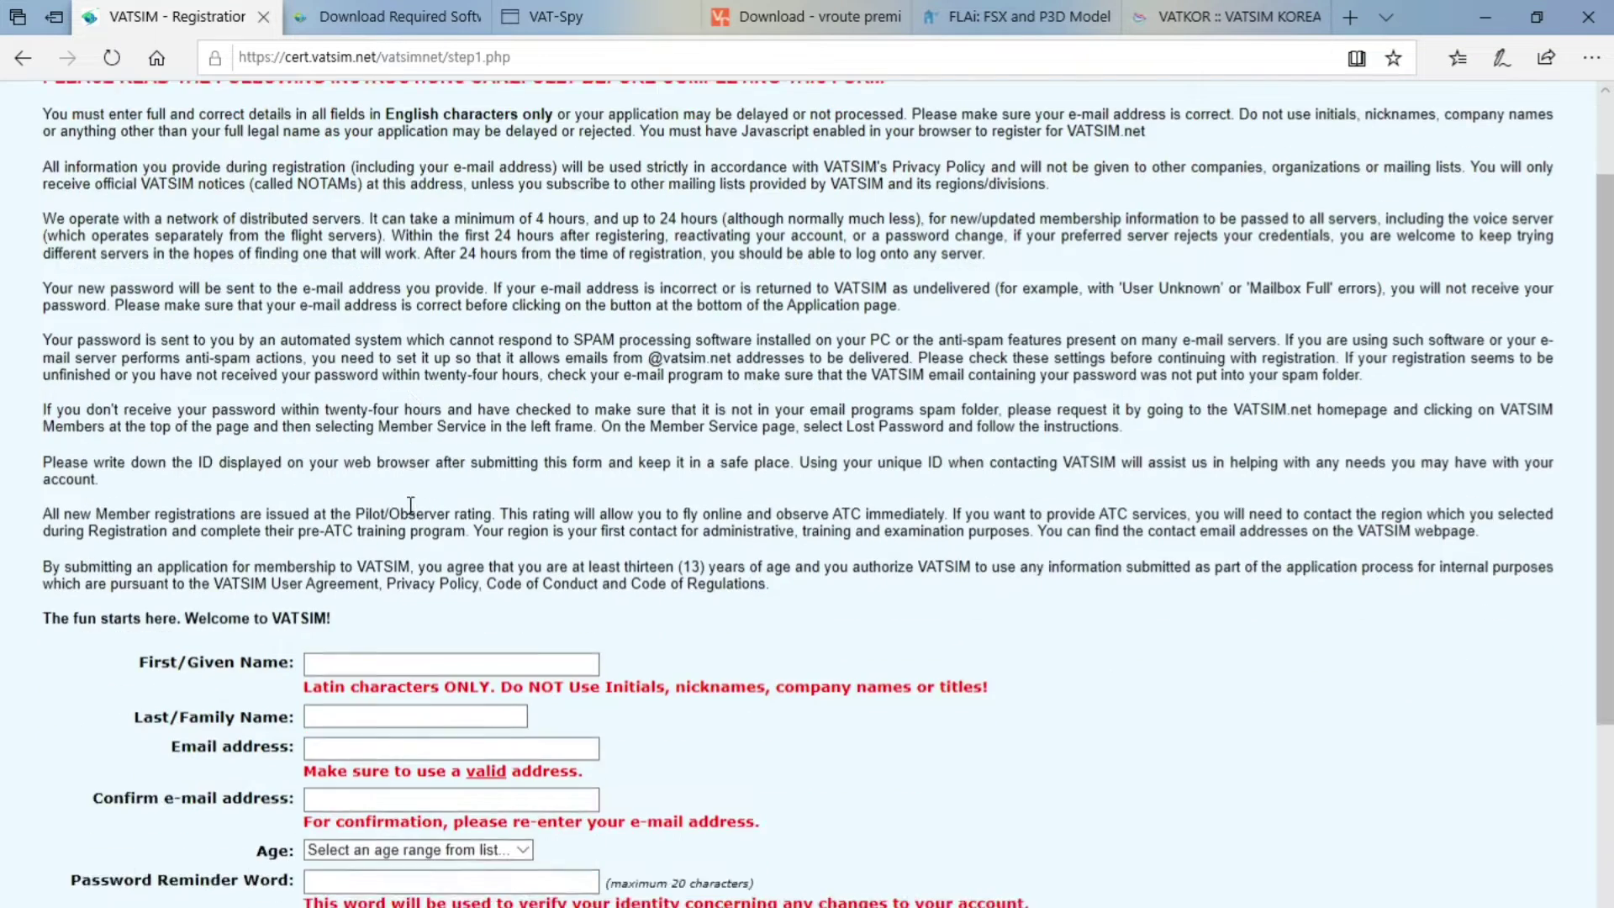
scroll(410, 504, down, 3)
click(360, 384)
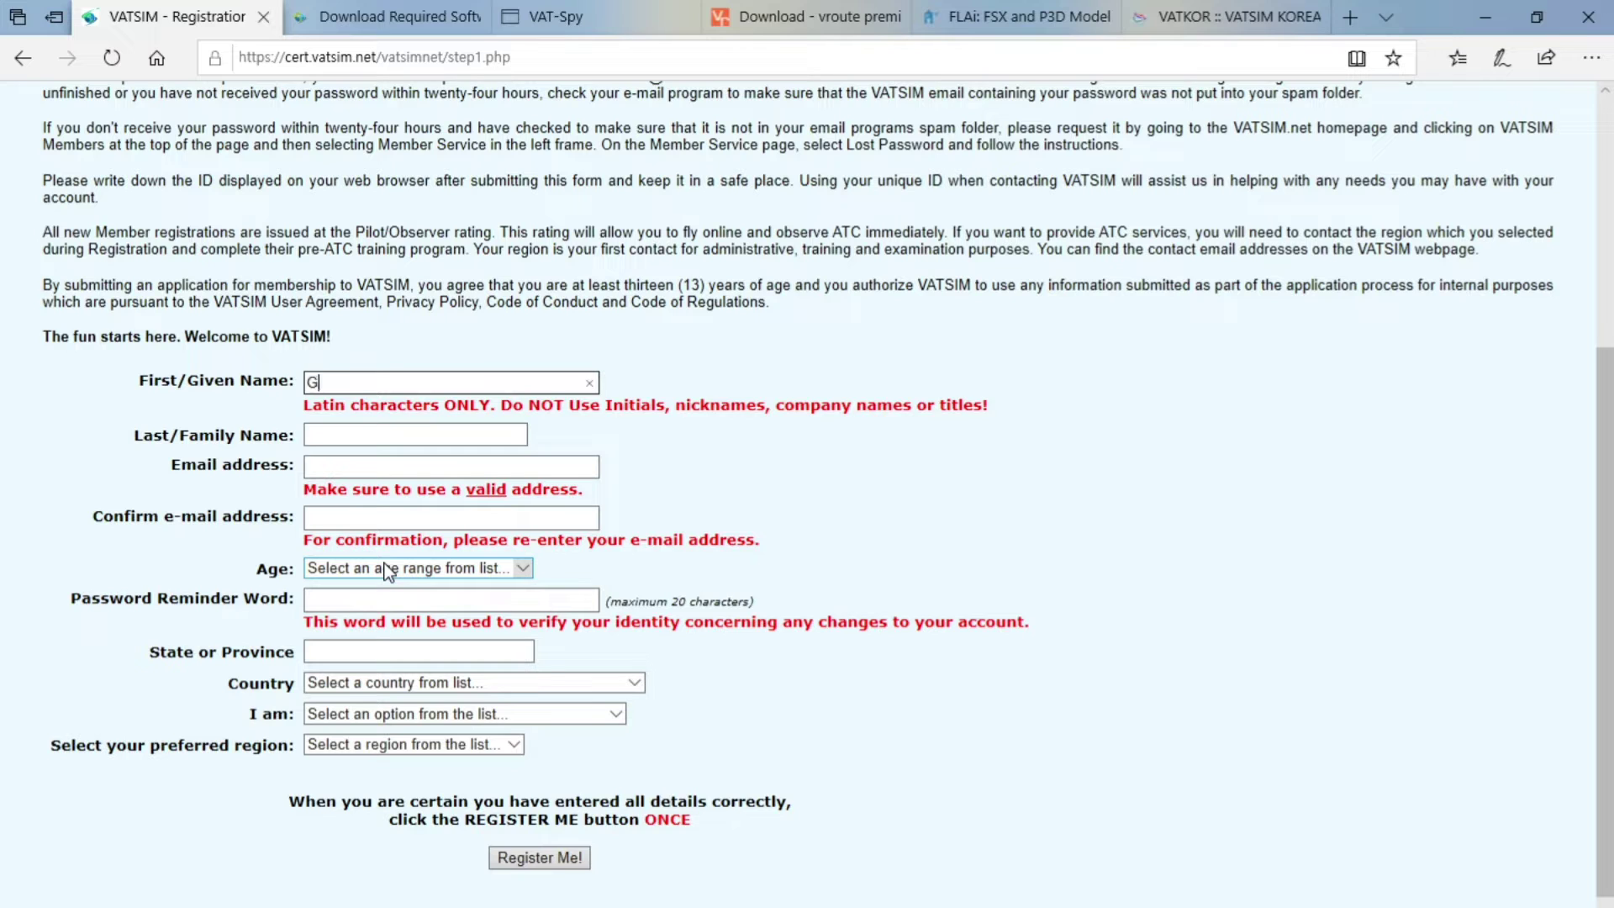
key(Tab)
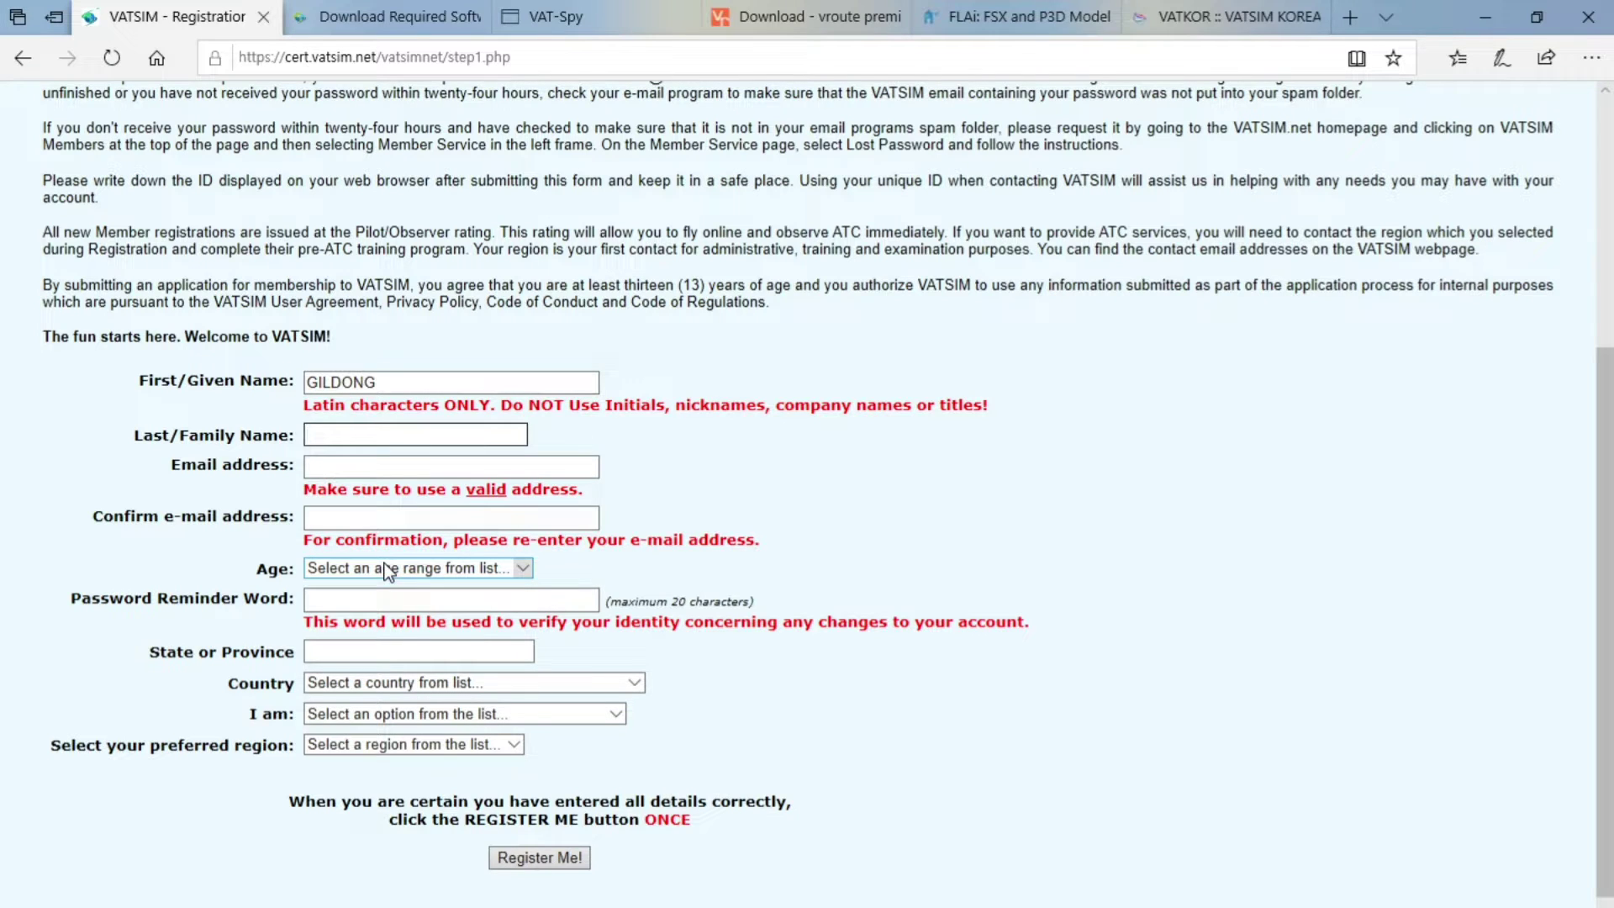
key(Tab)
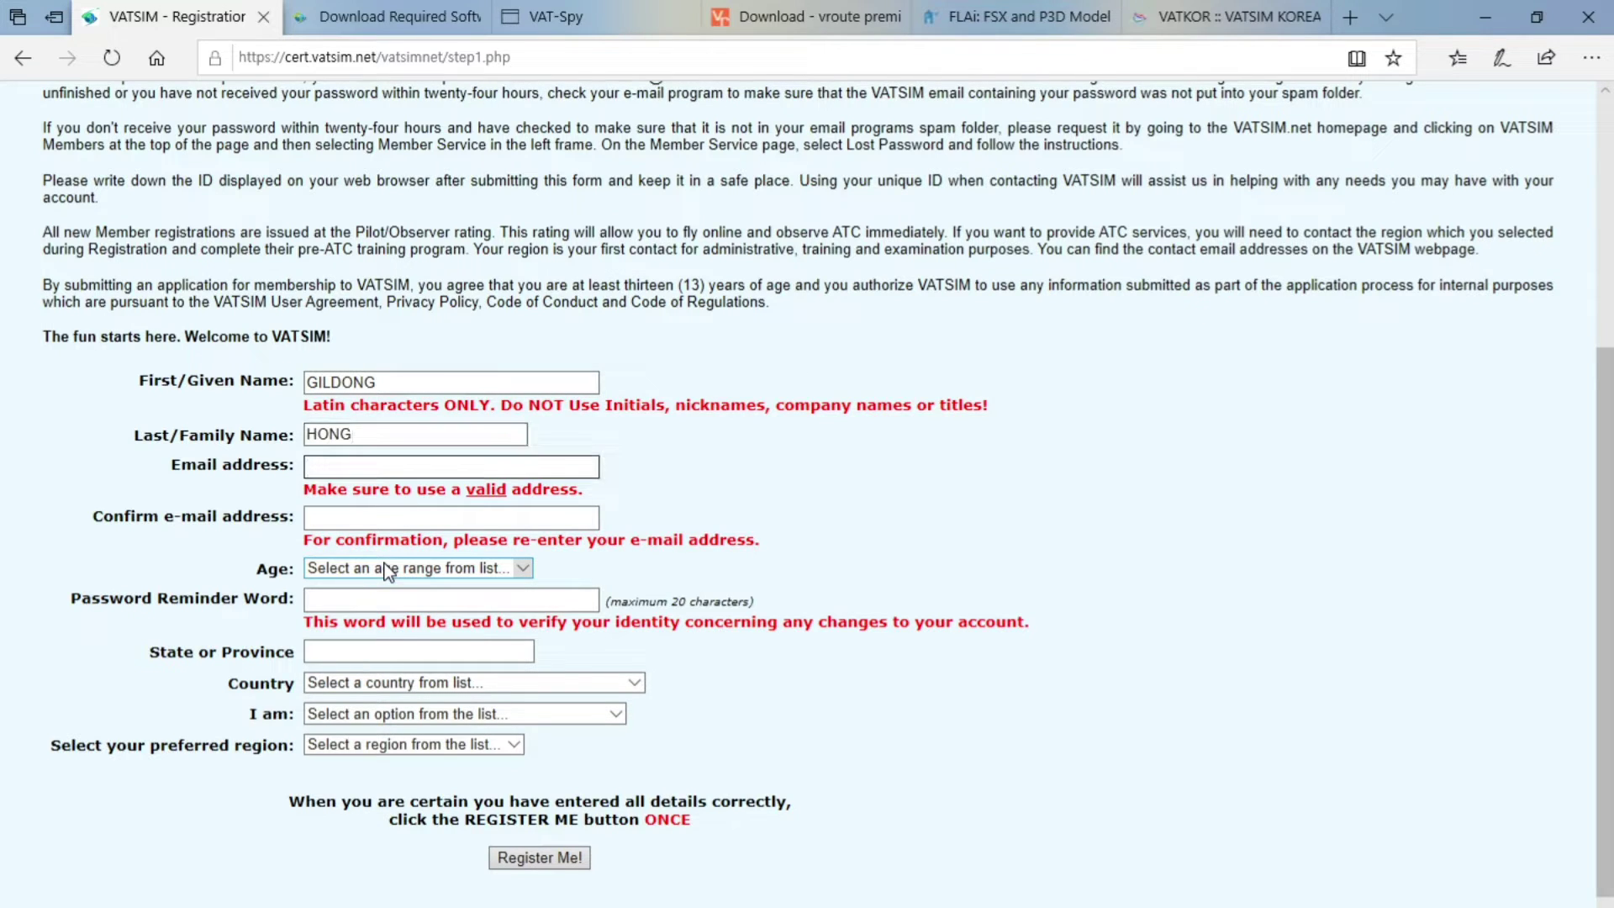
key(Tab)
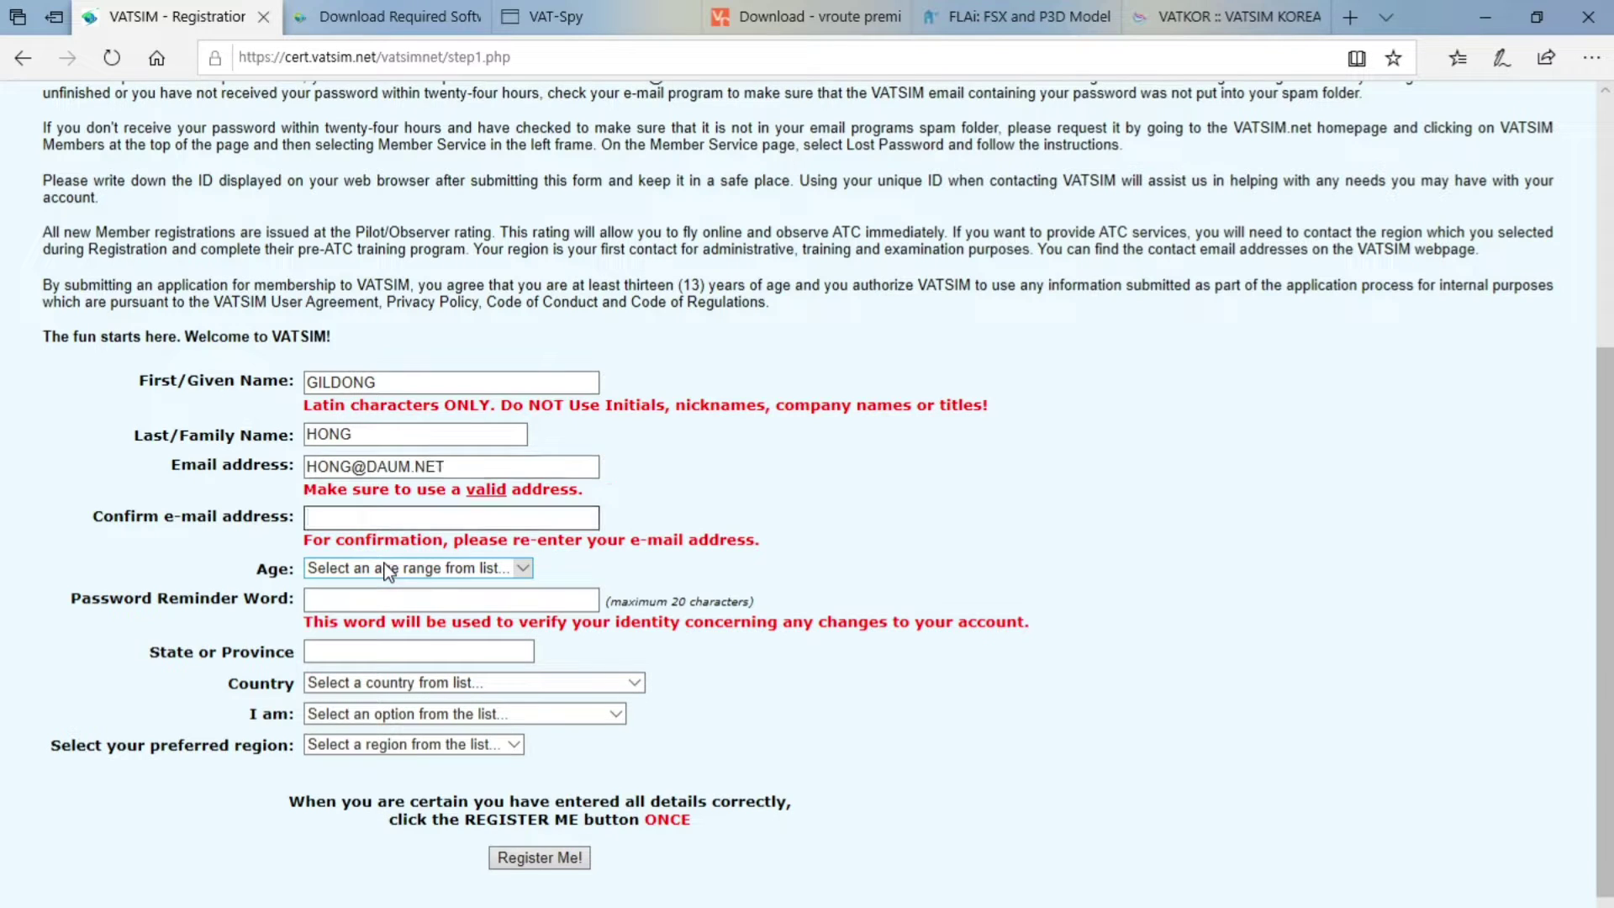
Confirm the e-mail, choose age range 26-36, and clear the password reminder word
key(Tab)
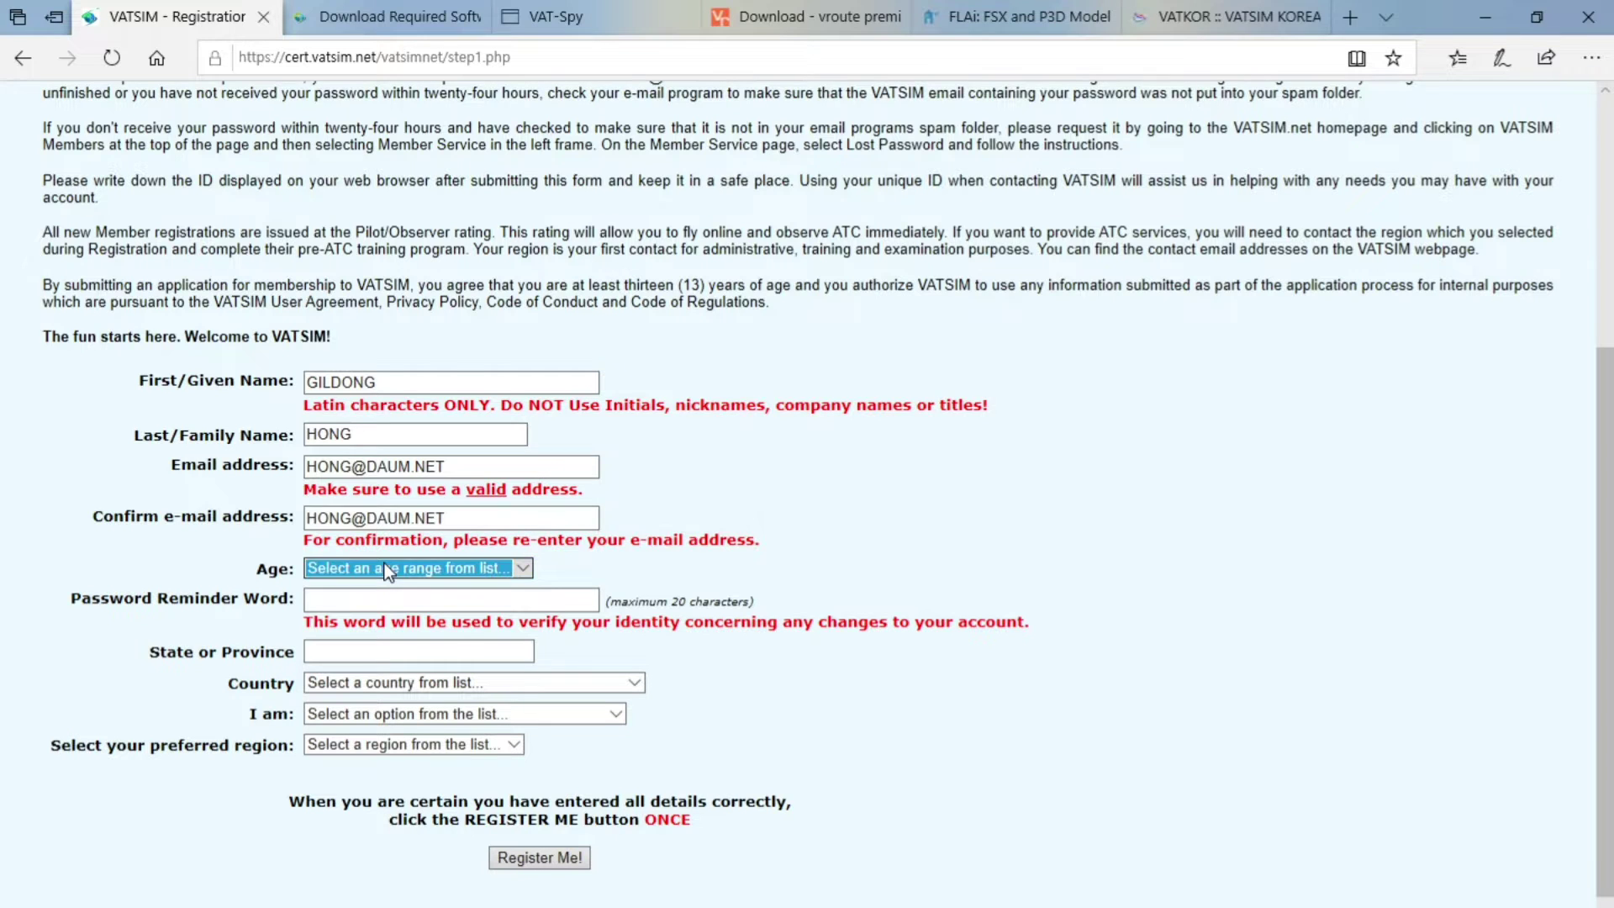
click(387, 572)
click(361, 649)
click(390, 600)
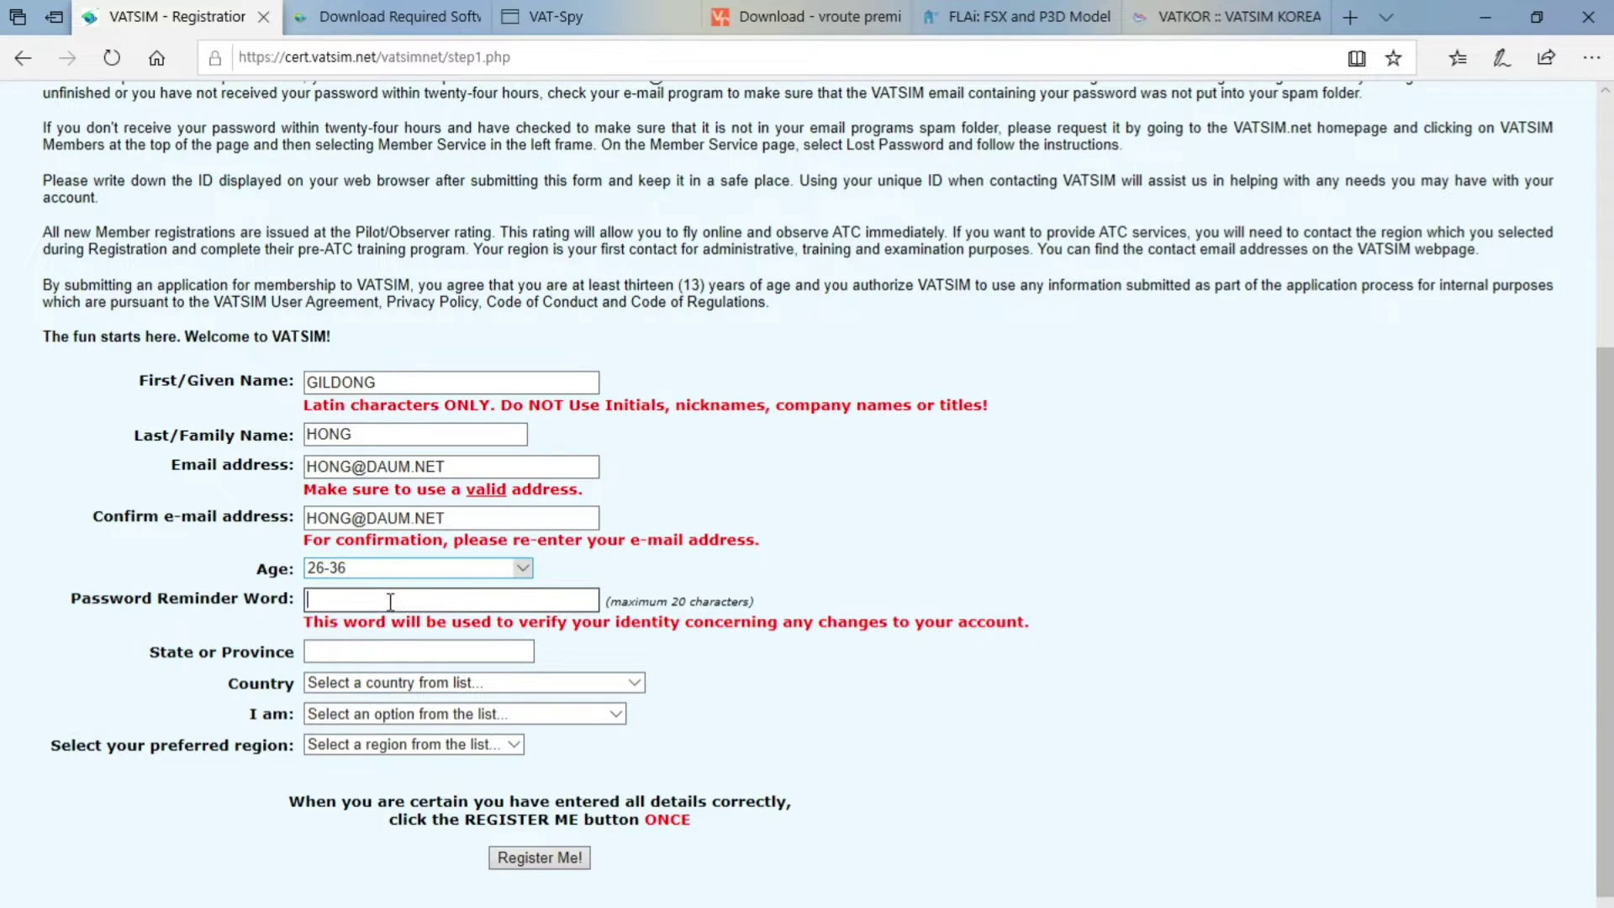
scroll(426, 608, down, 2)
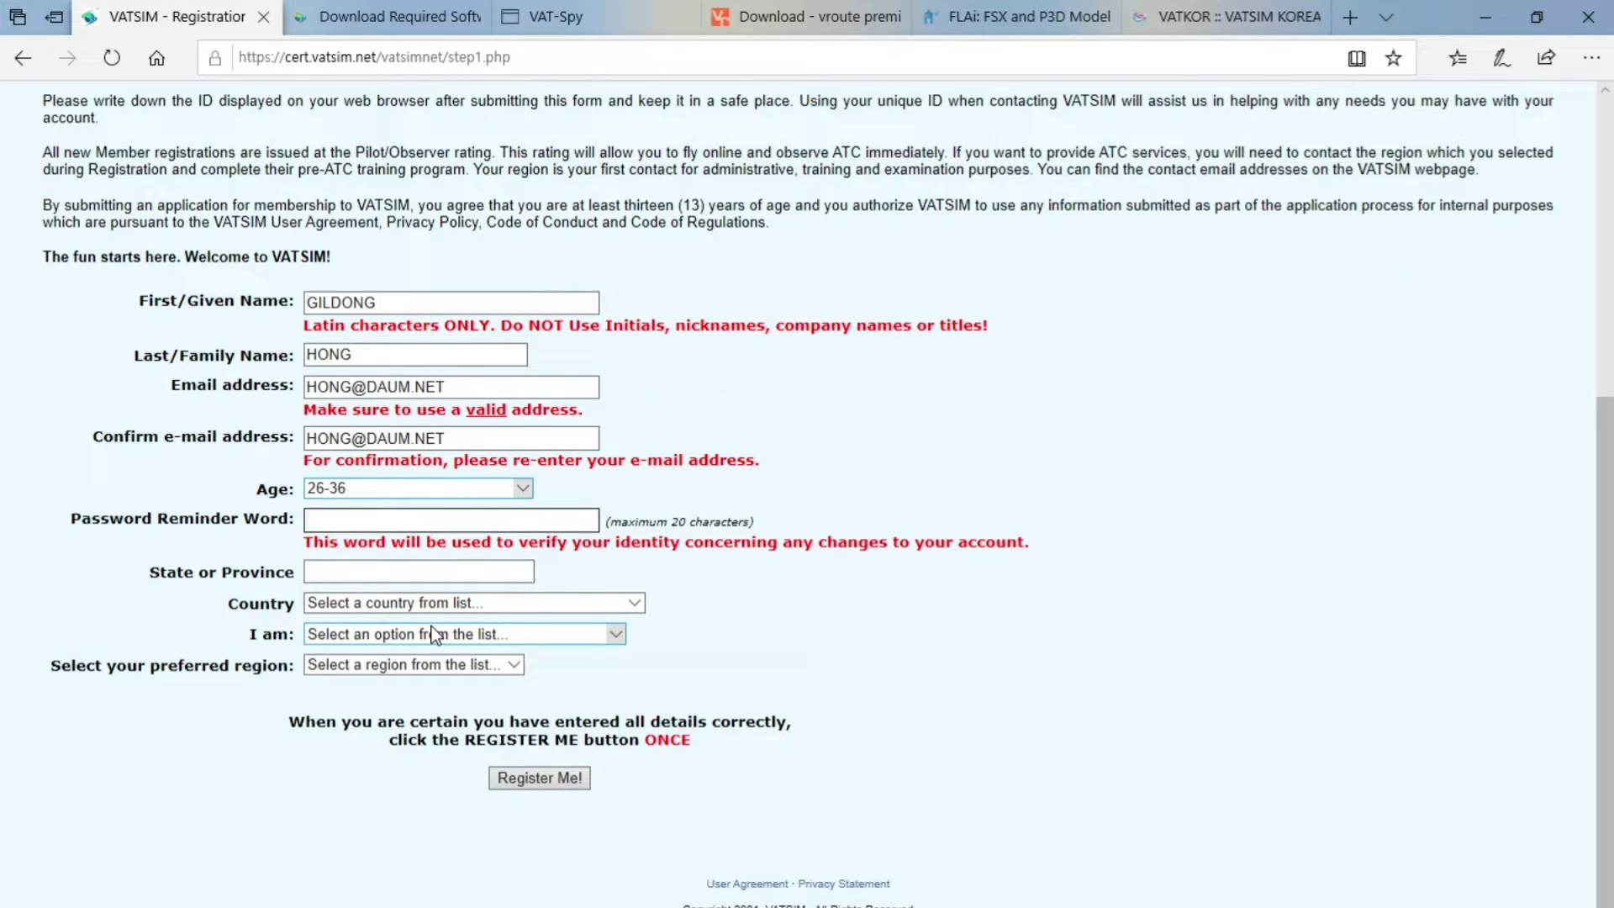
text(FIRST CAR TOY PET)
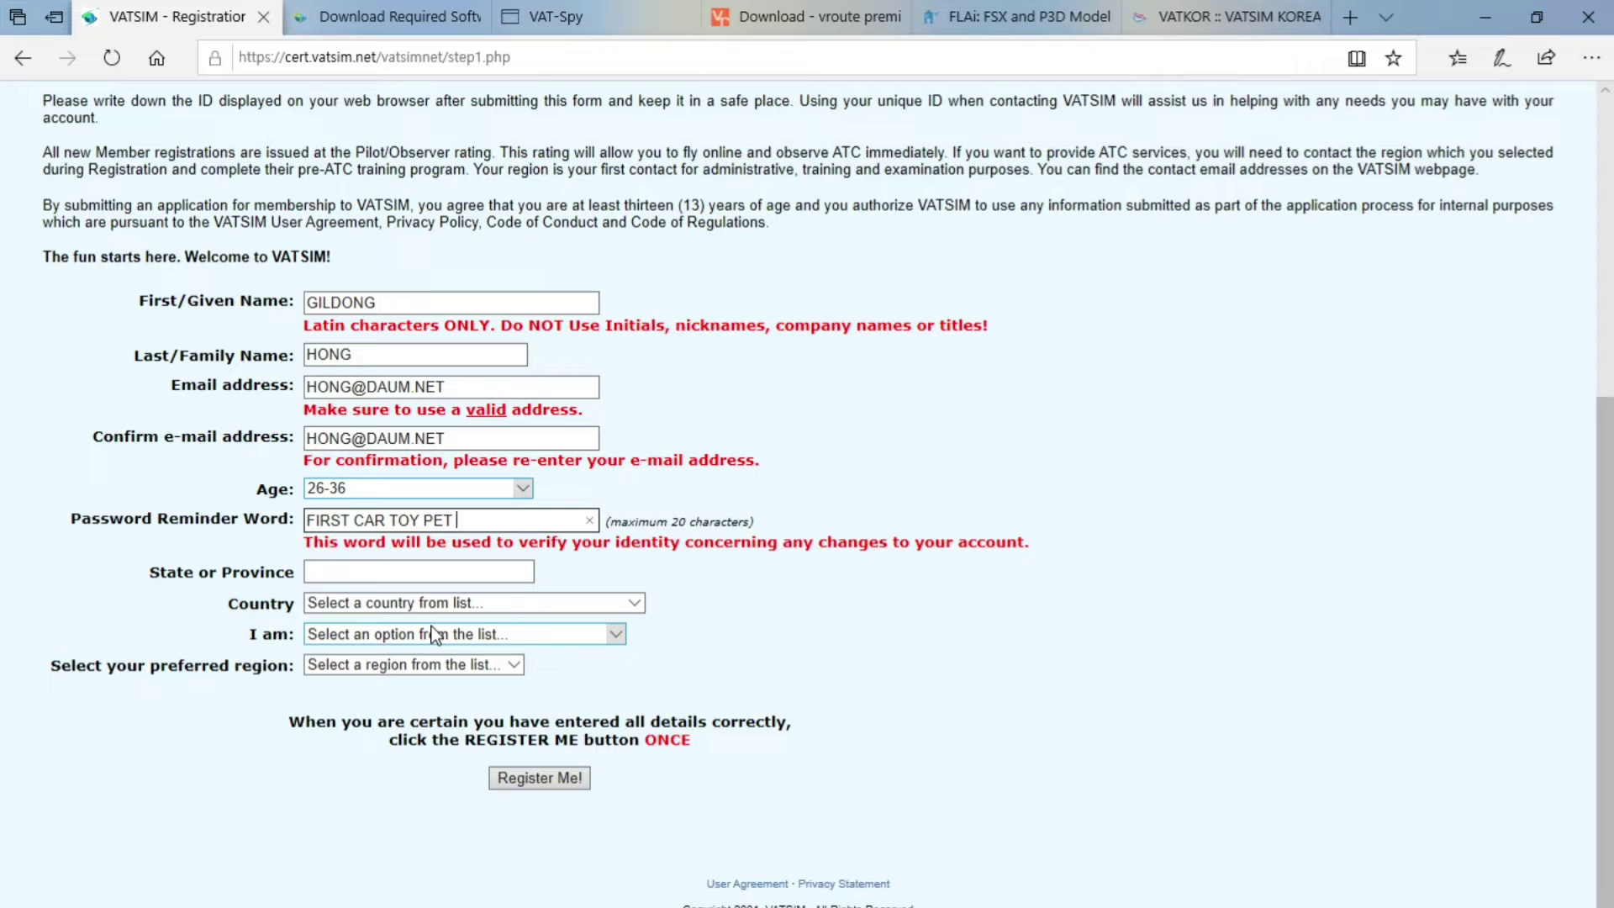
key(ctrl+a)
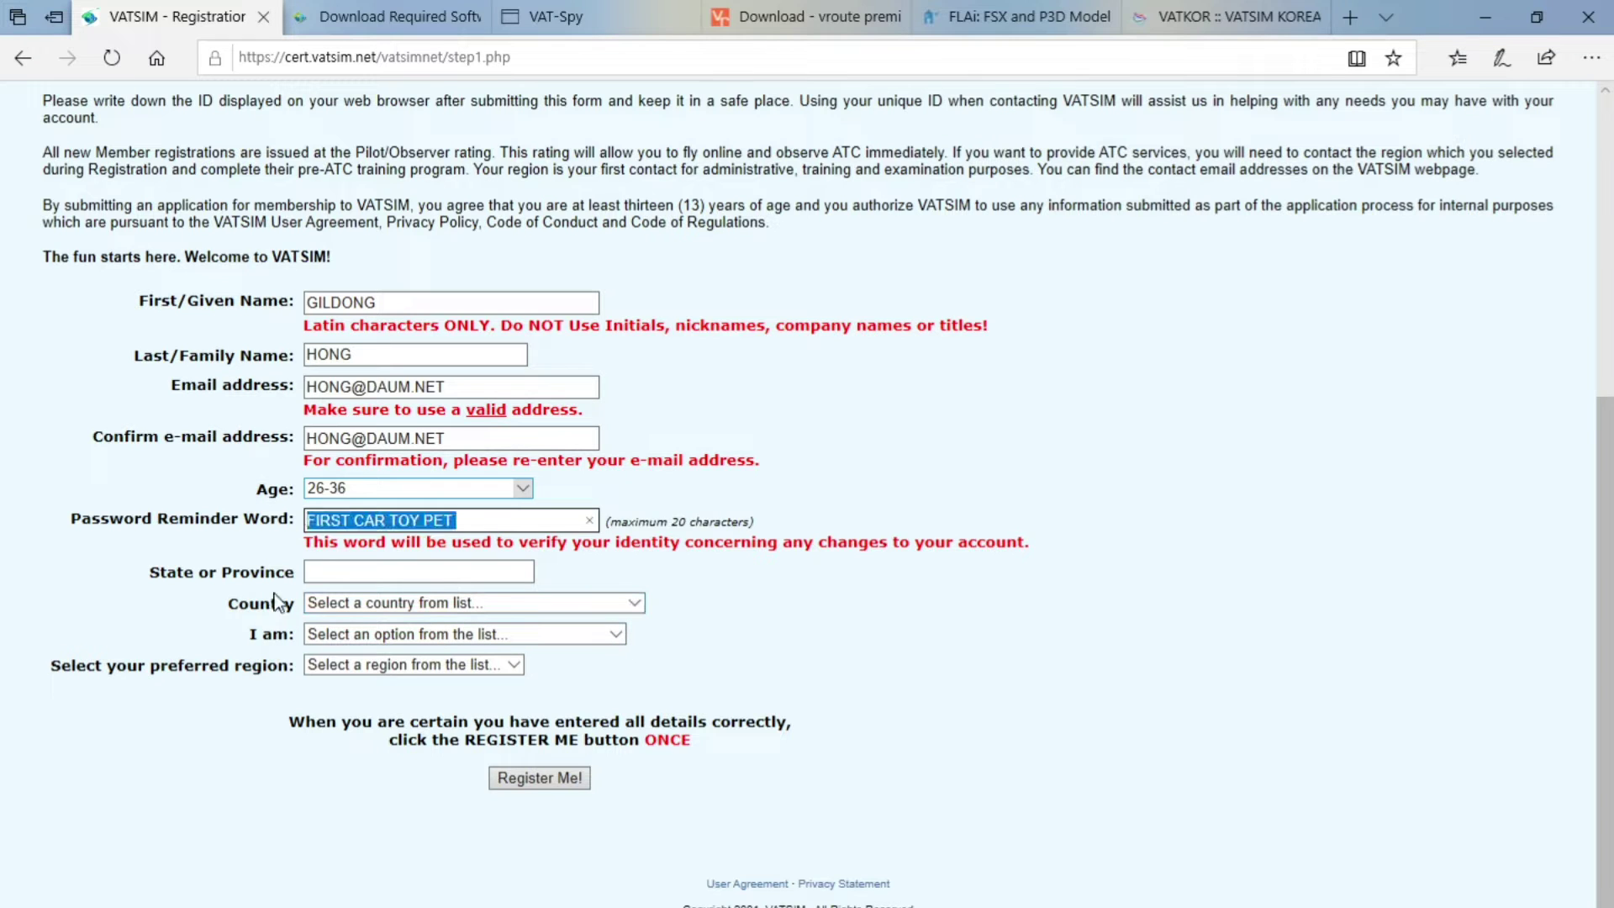
key(BackSpace)
Enter province SEOUL and choose country Korea, Republic of
click(347, 571)
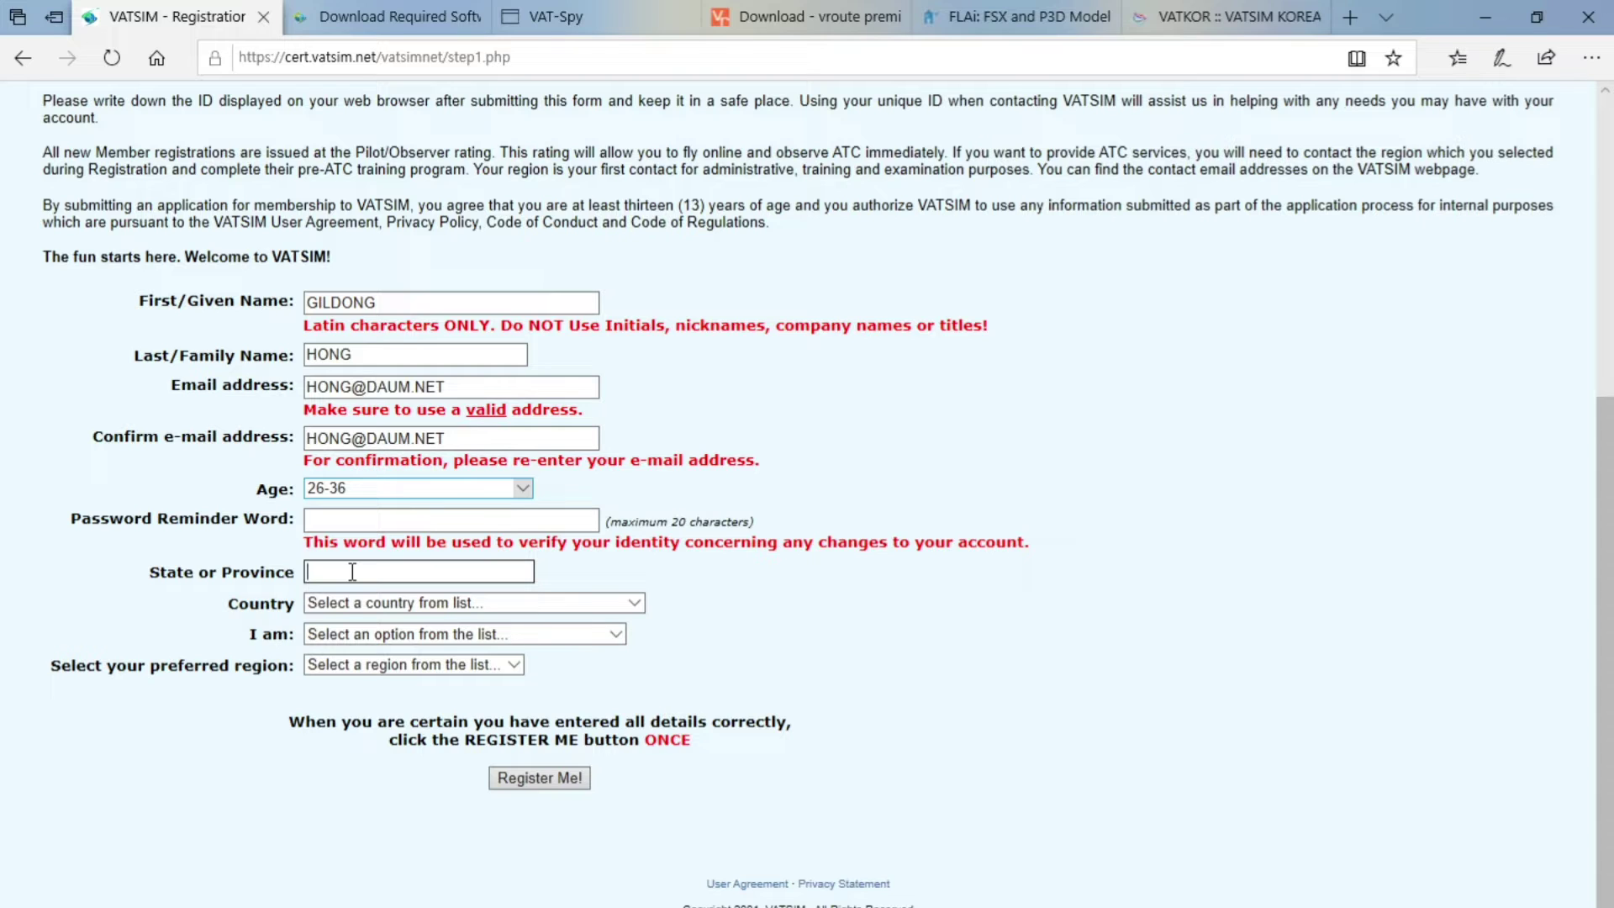
text(SEOUL)
click(354, 603)
key(k)
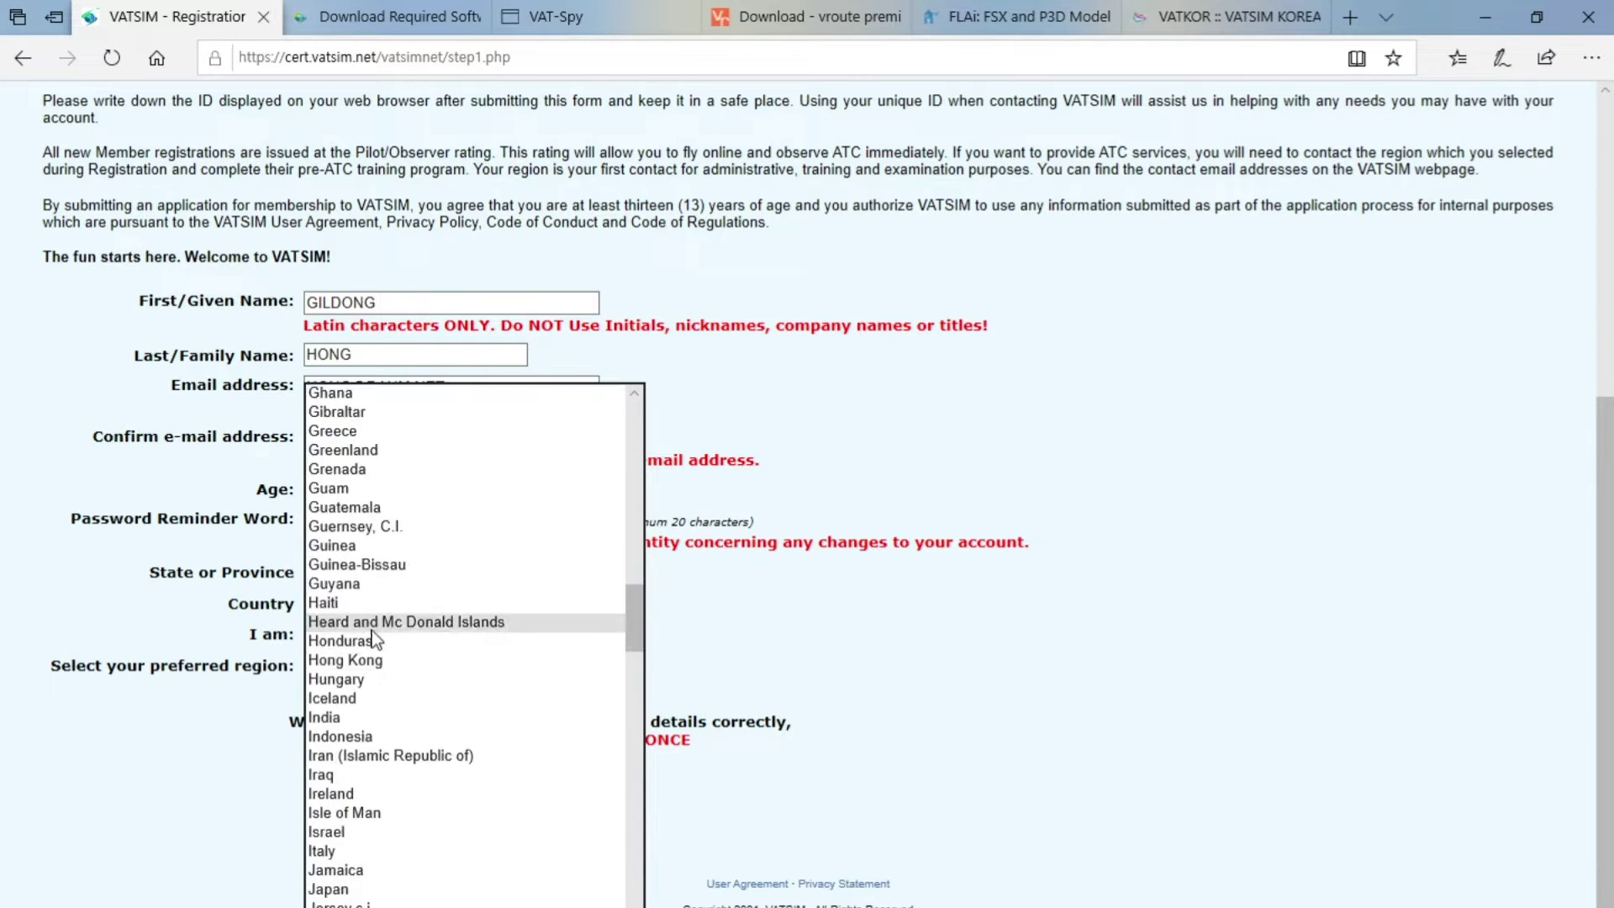
scroll(405, 701, down, 3)
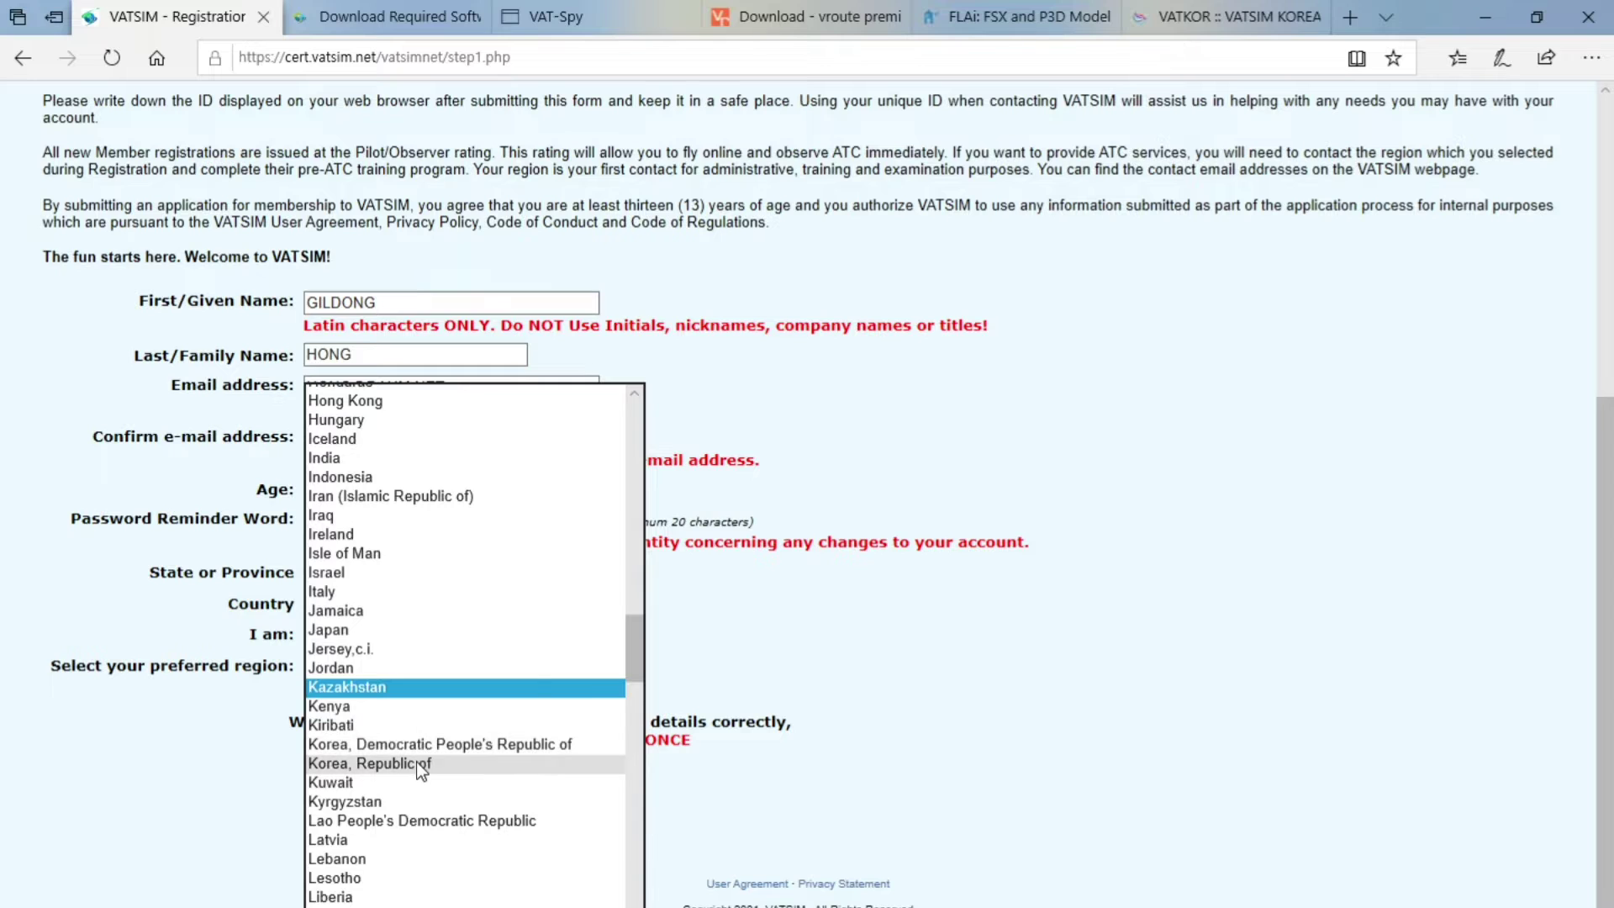
click(416, 763)
key(Tab)
click(368, 640)
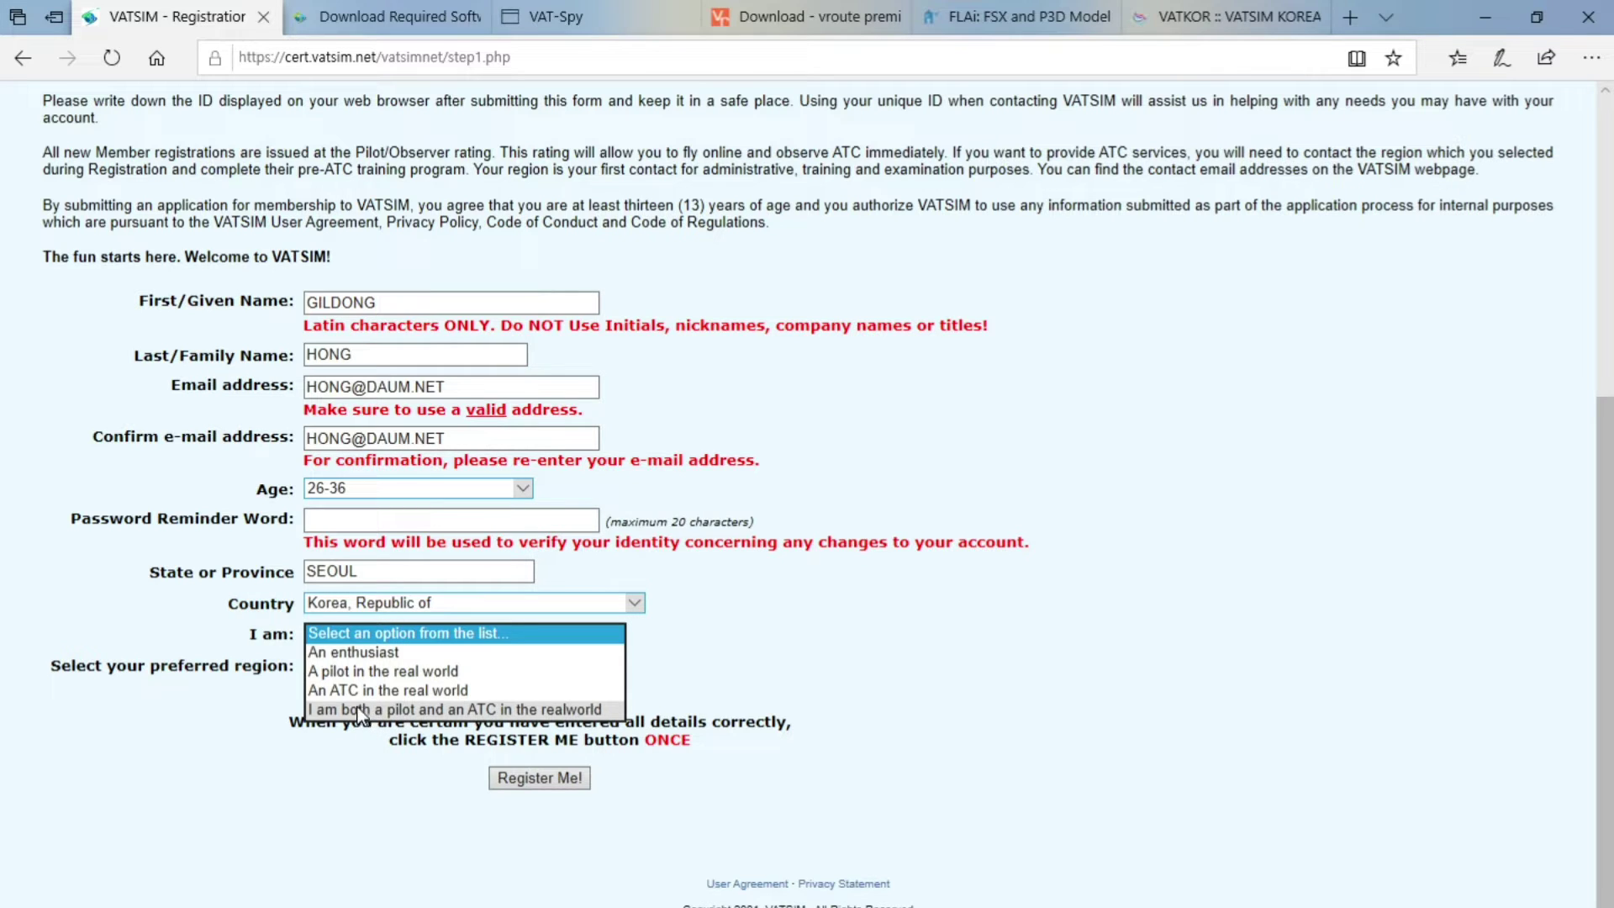
click(239, 664)
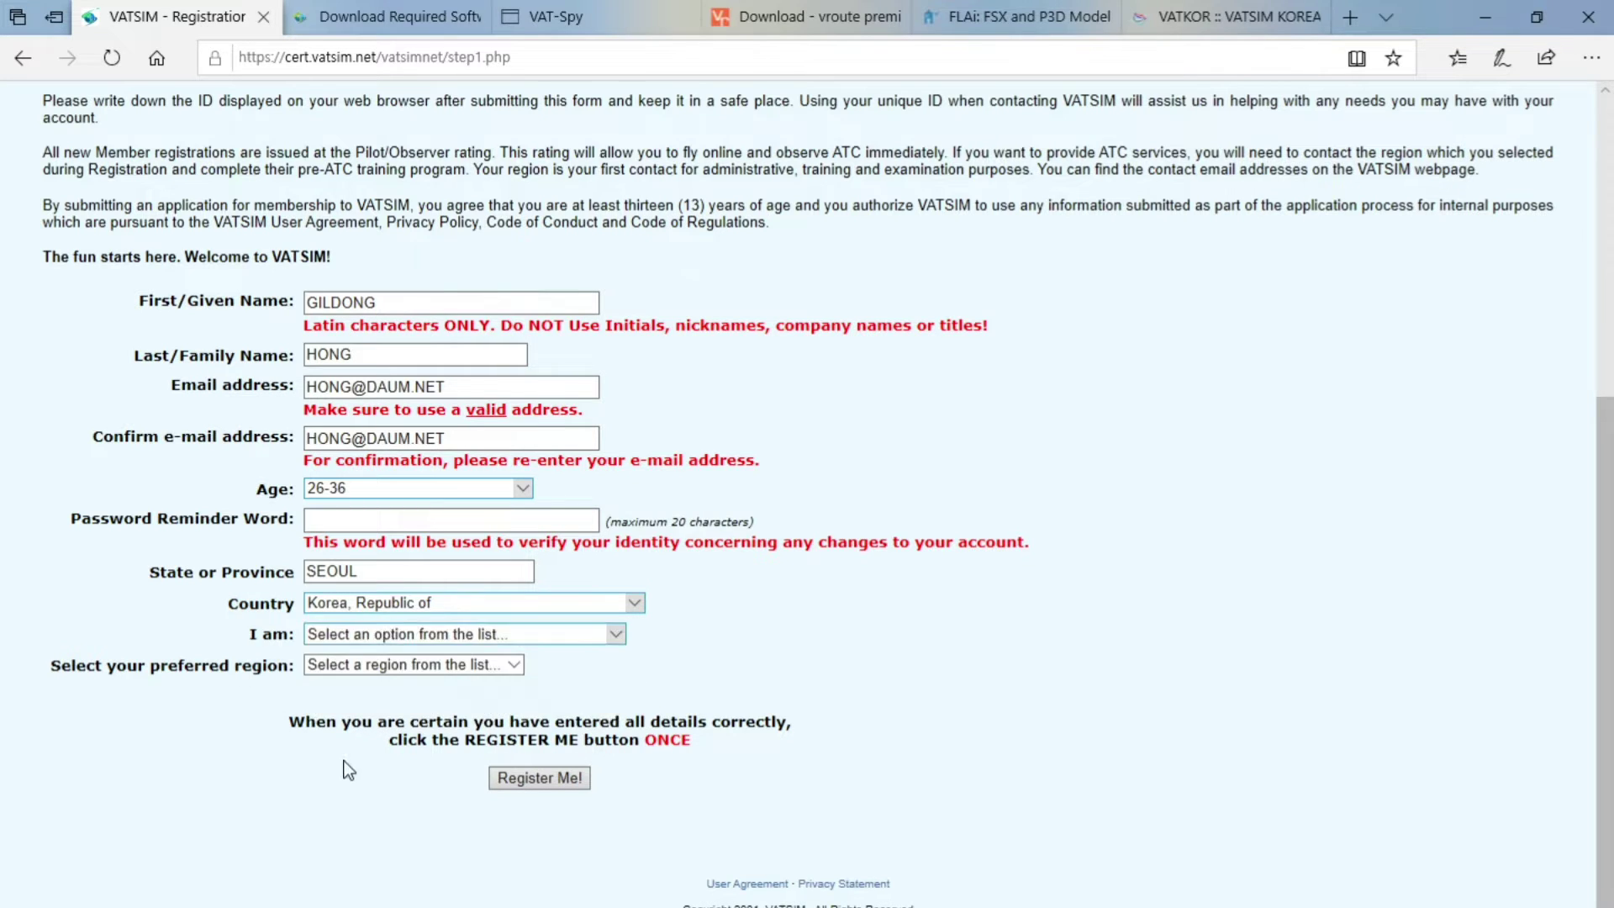
click(361, 664)
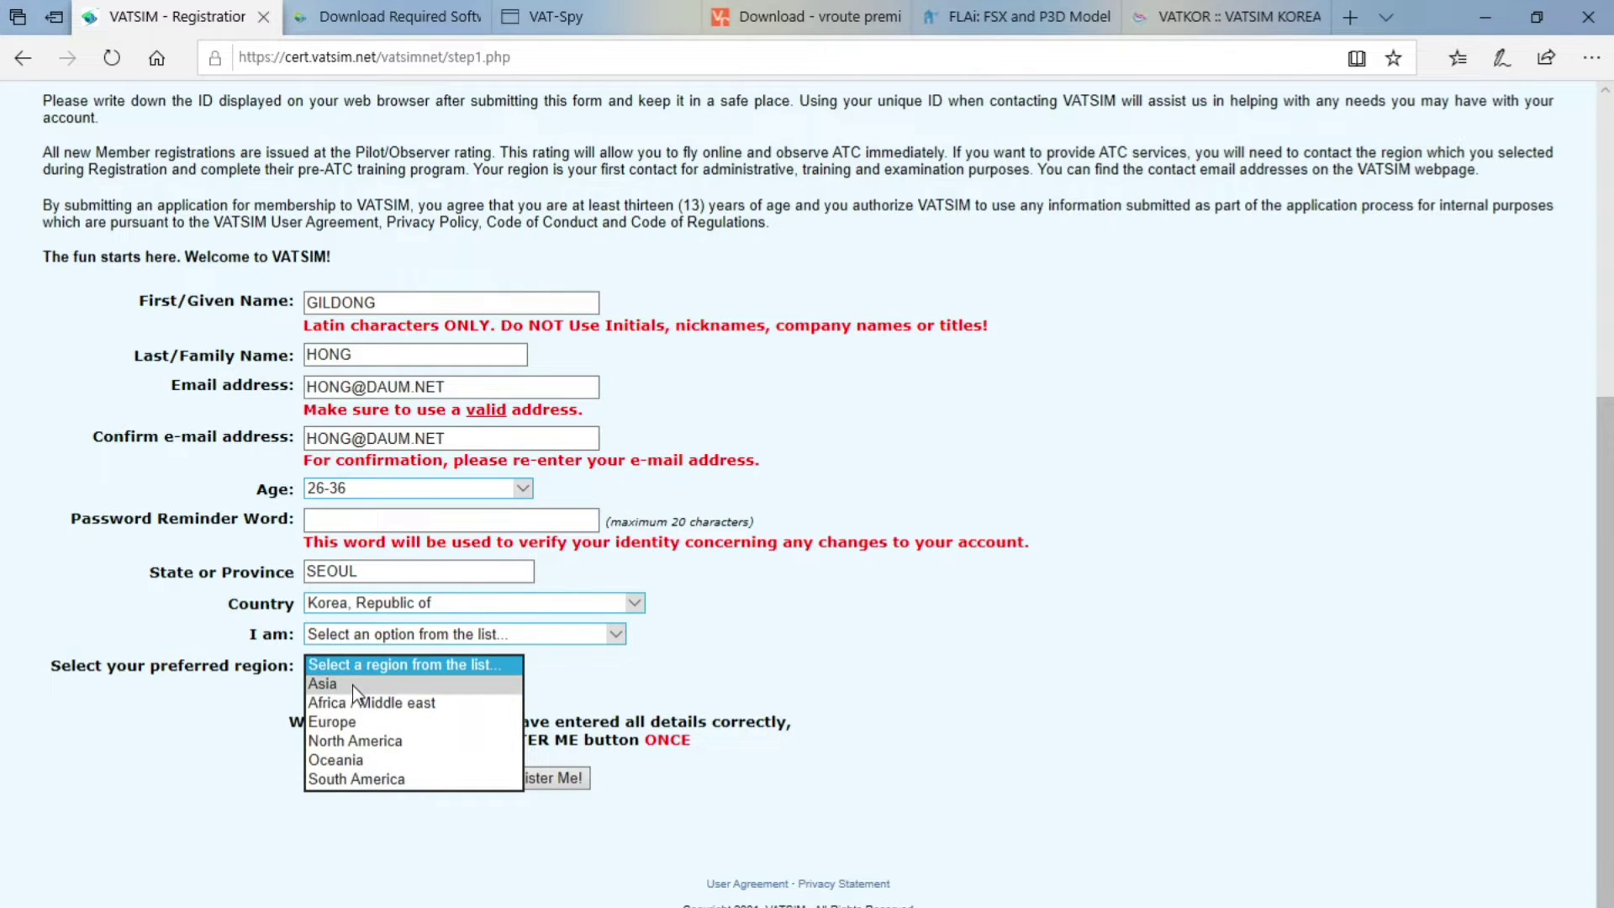
Set the preferred region to Asia and the preferred division to Korea
click(351, 684)
click(379, 714)
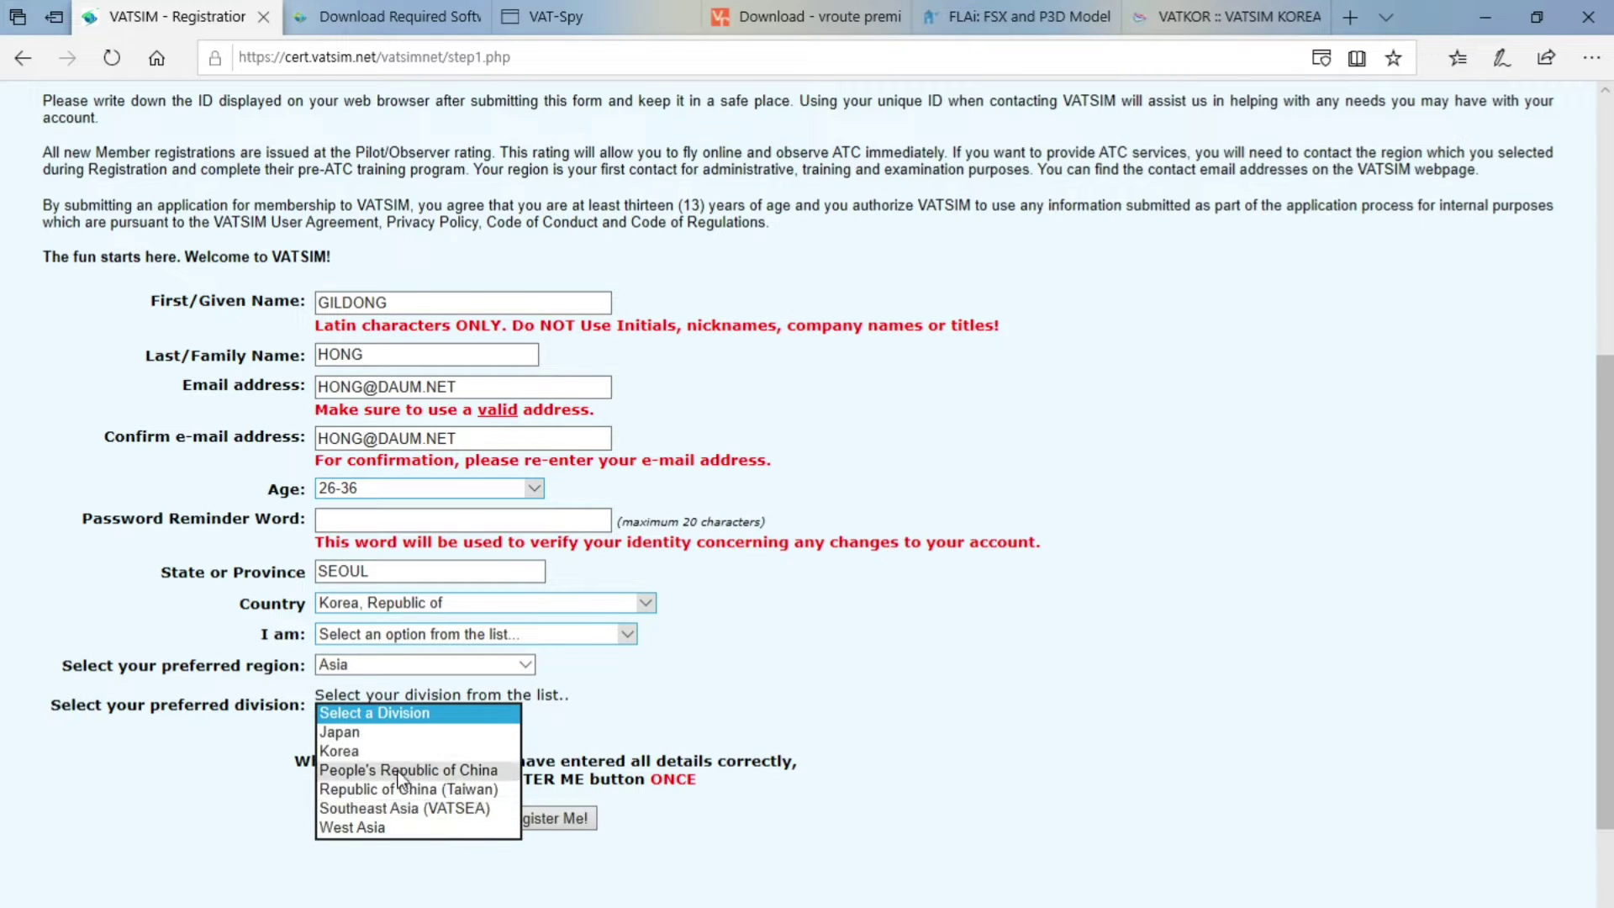
click(389, 752)
click(385, 789)
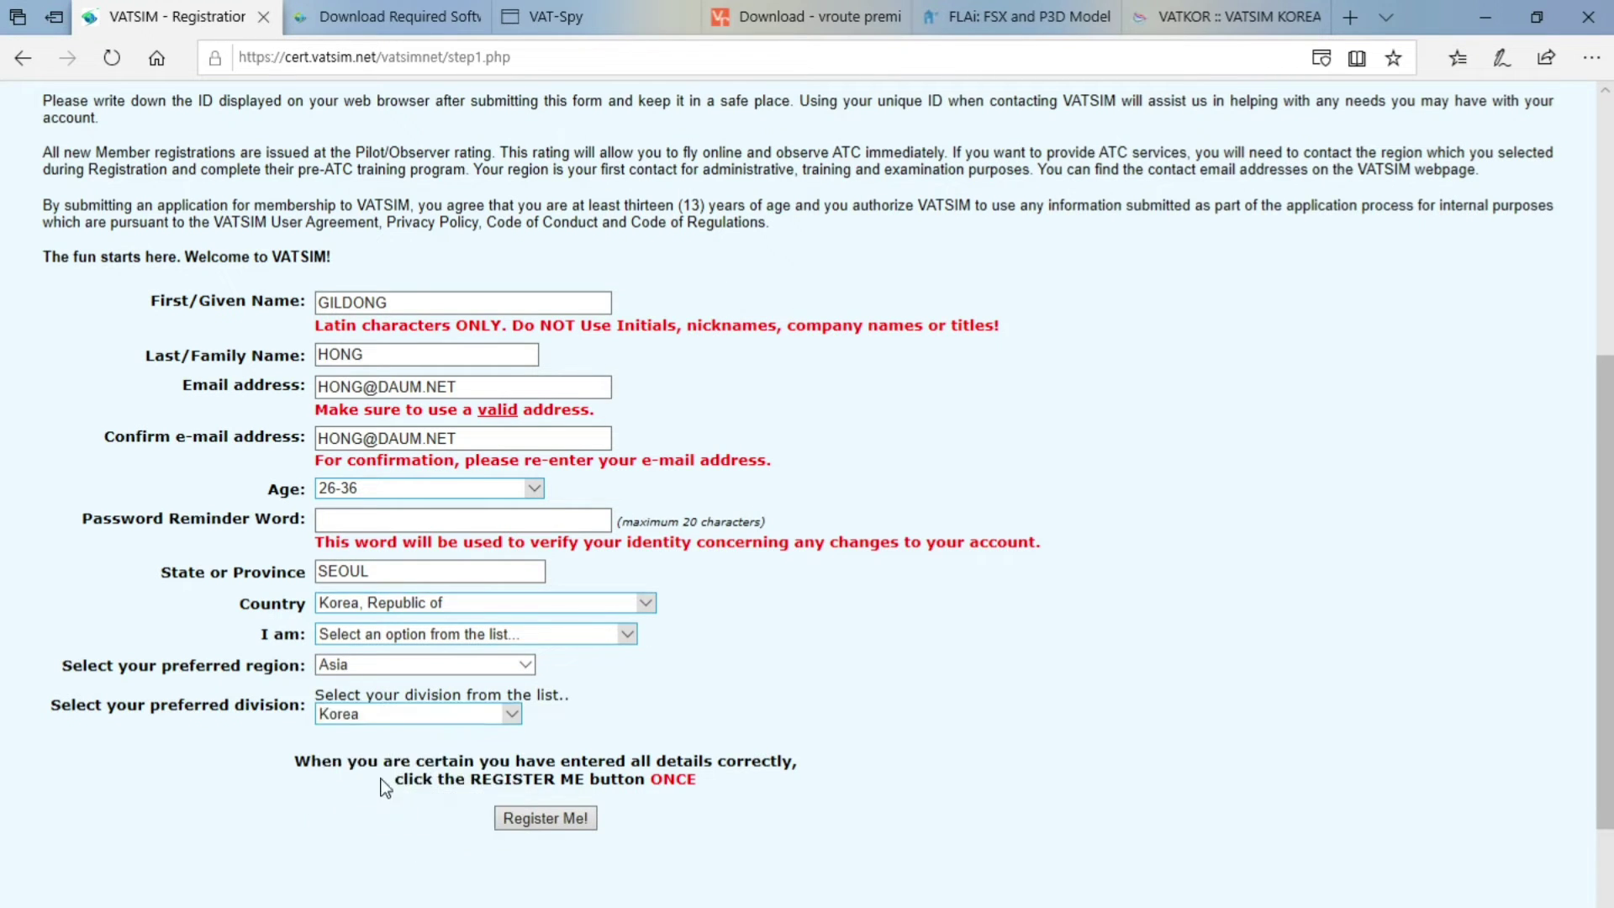
click(409, 716)
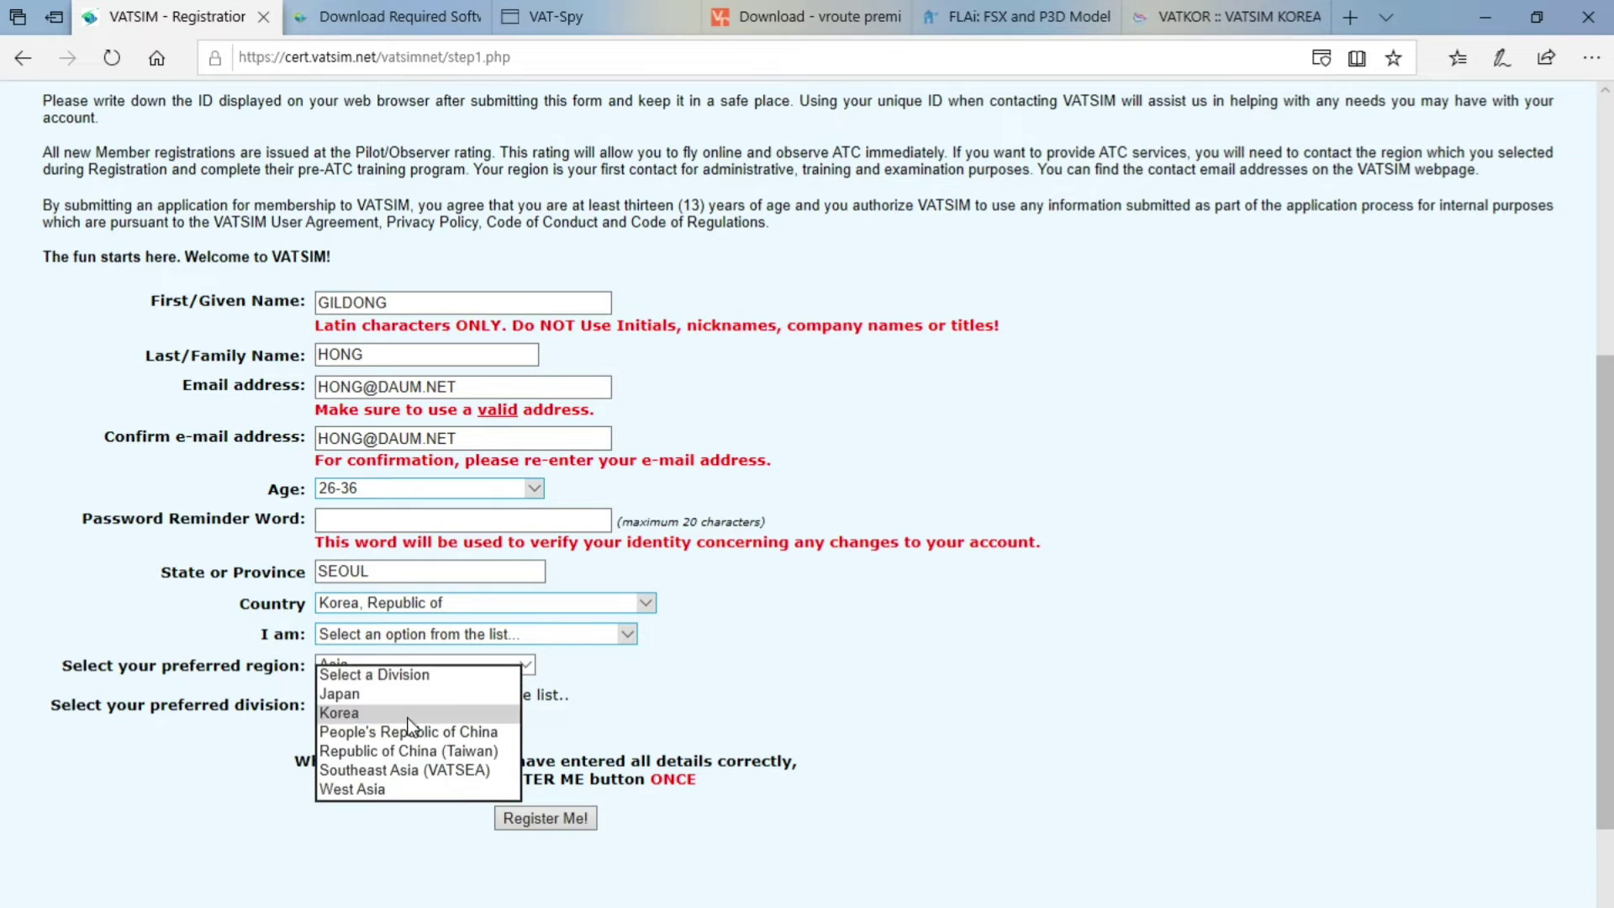
click(409, 715)
click(408, 719)
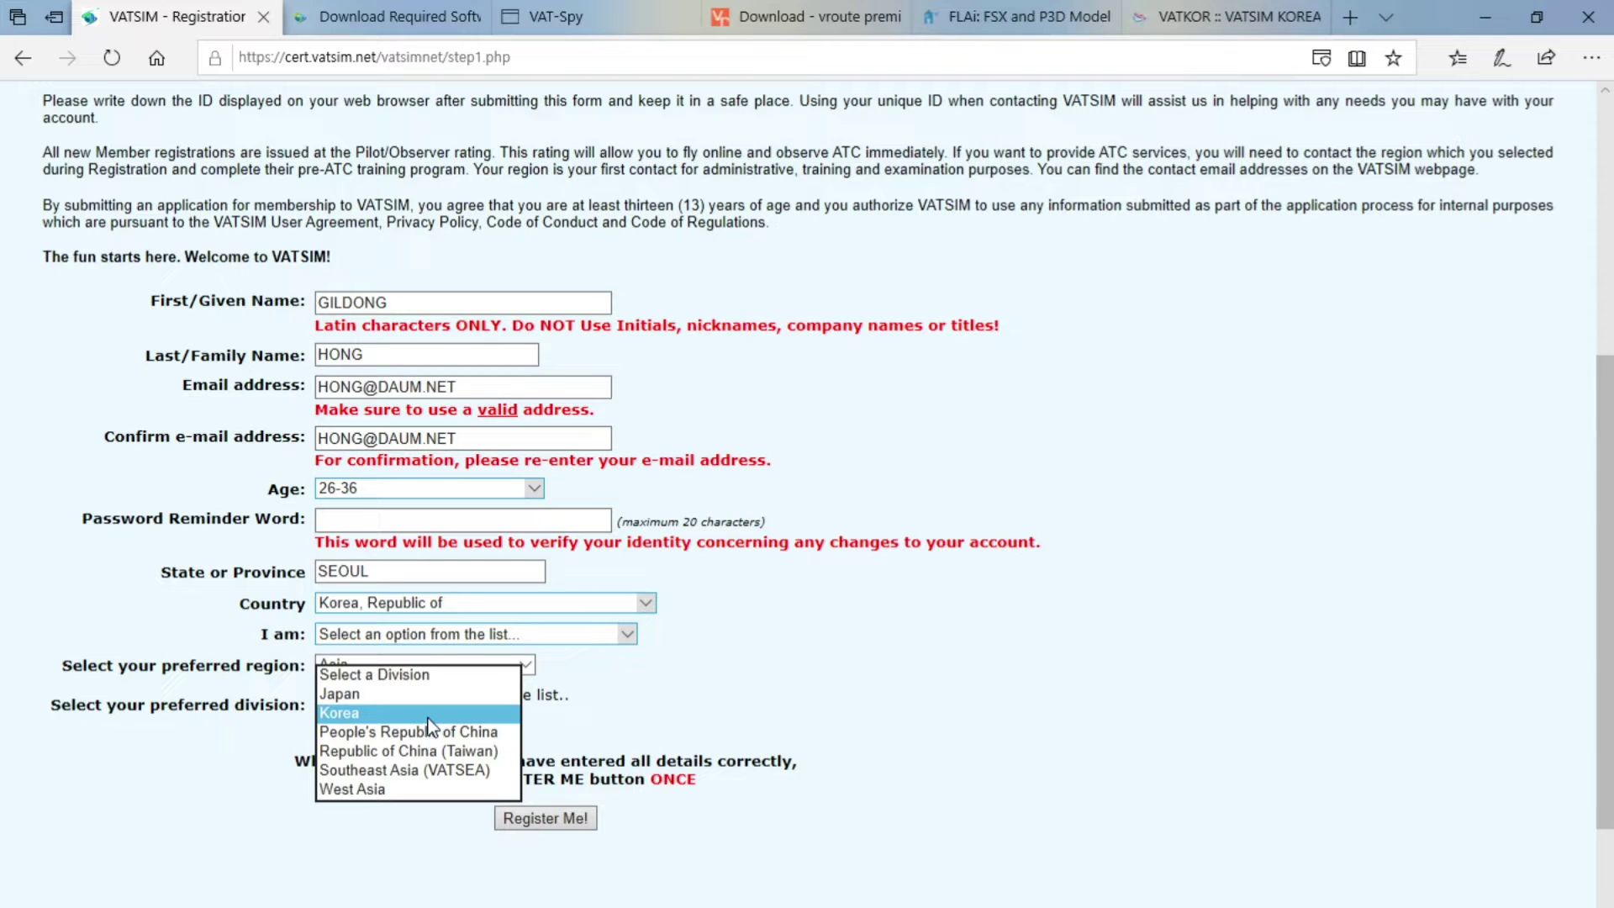
click(424, 713)
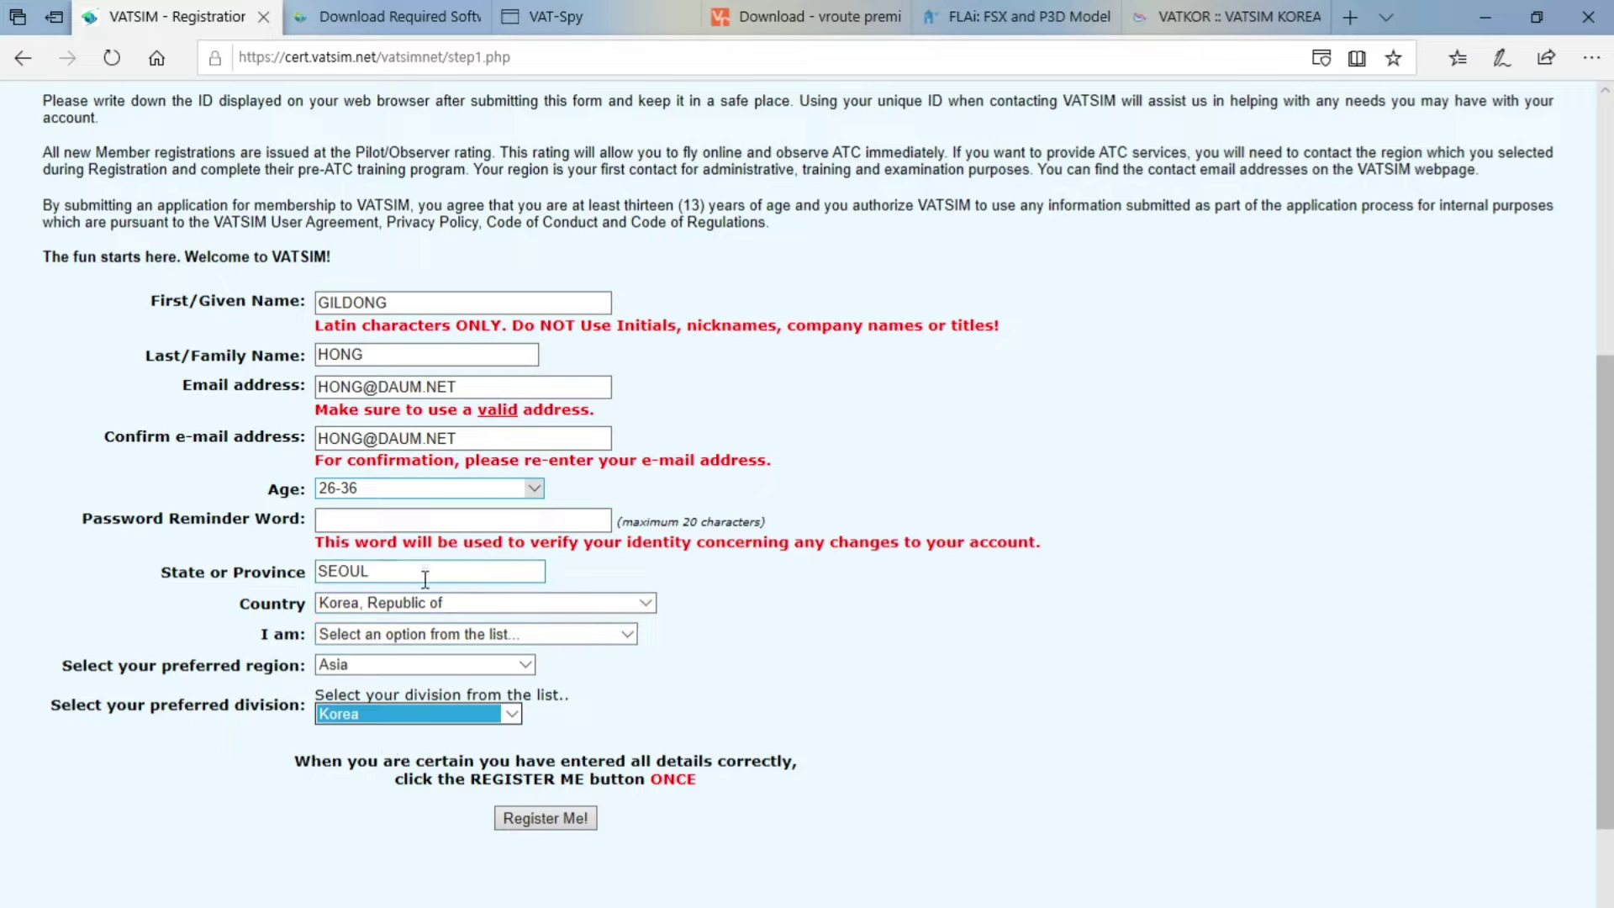
Briefly try Southeast Asia (VATSEA), revert the division to Korea, then go to Download Required Software
click(396, 717)
click(396, 716)
click(501, 714)
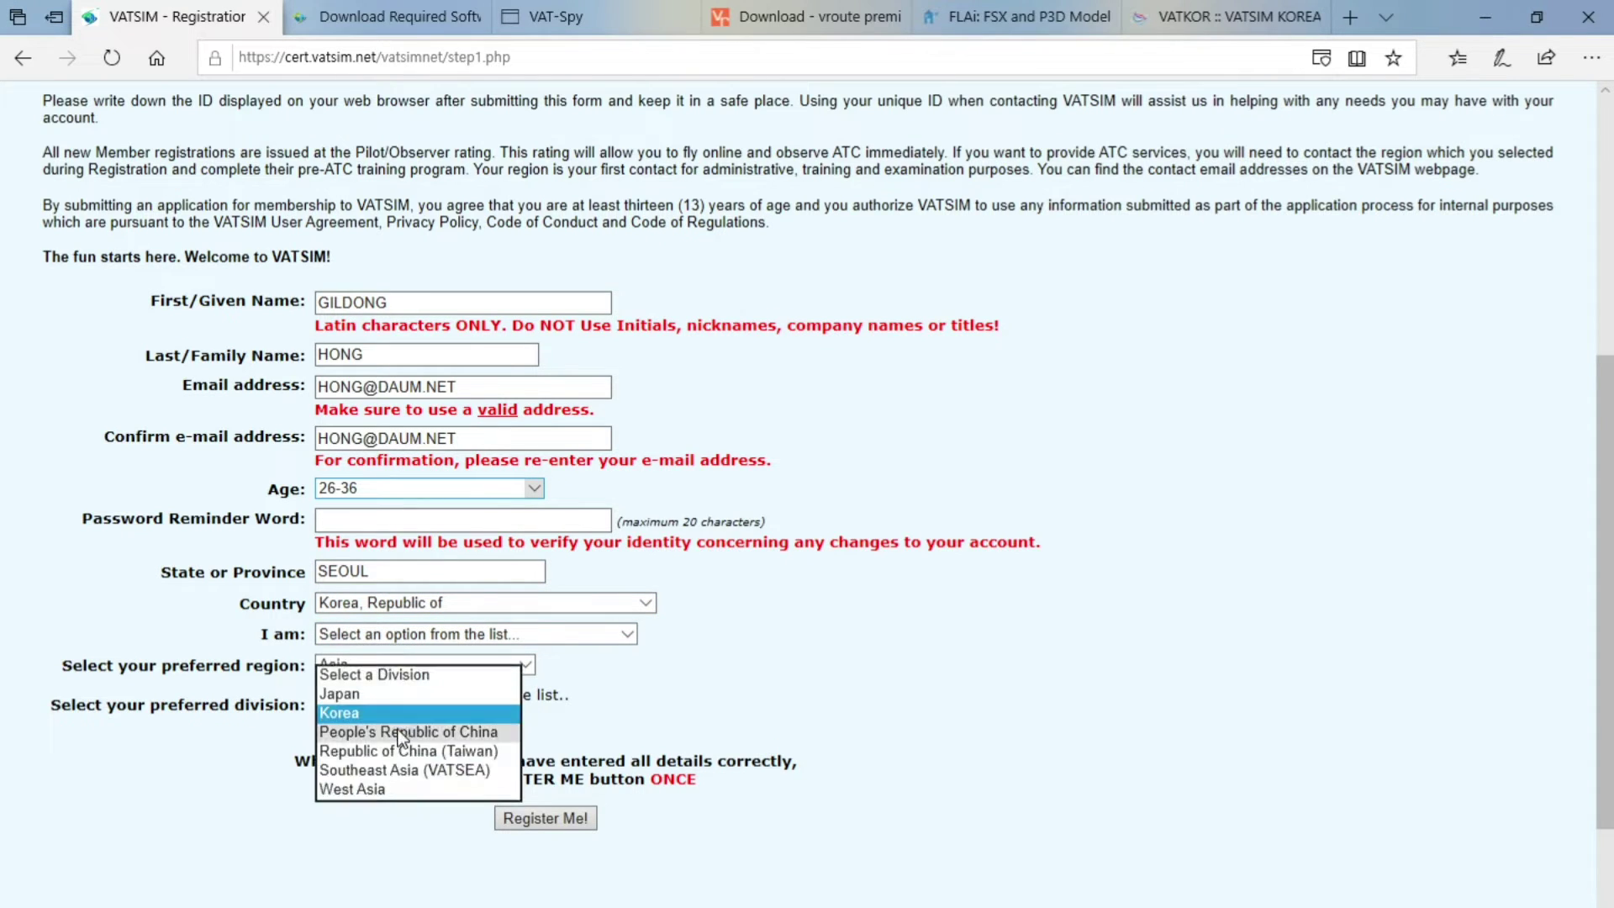
click(390, 769)
click(406, 716)
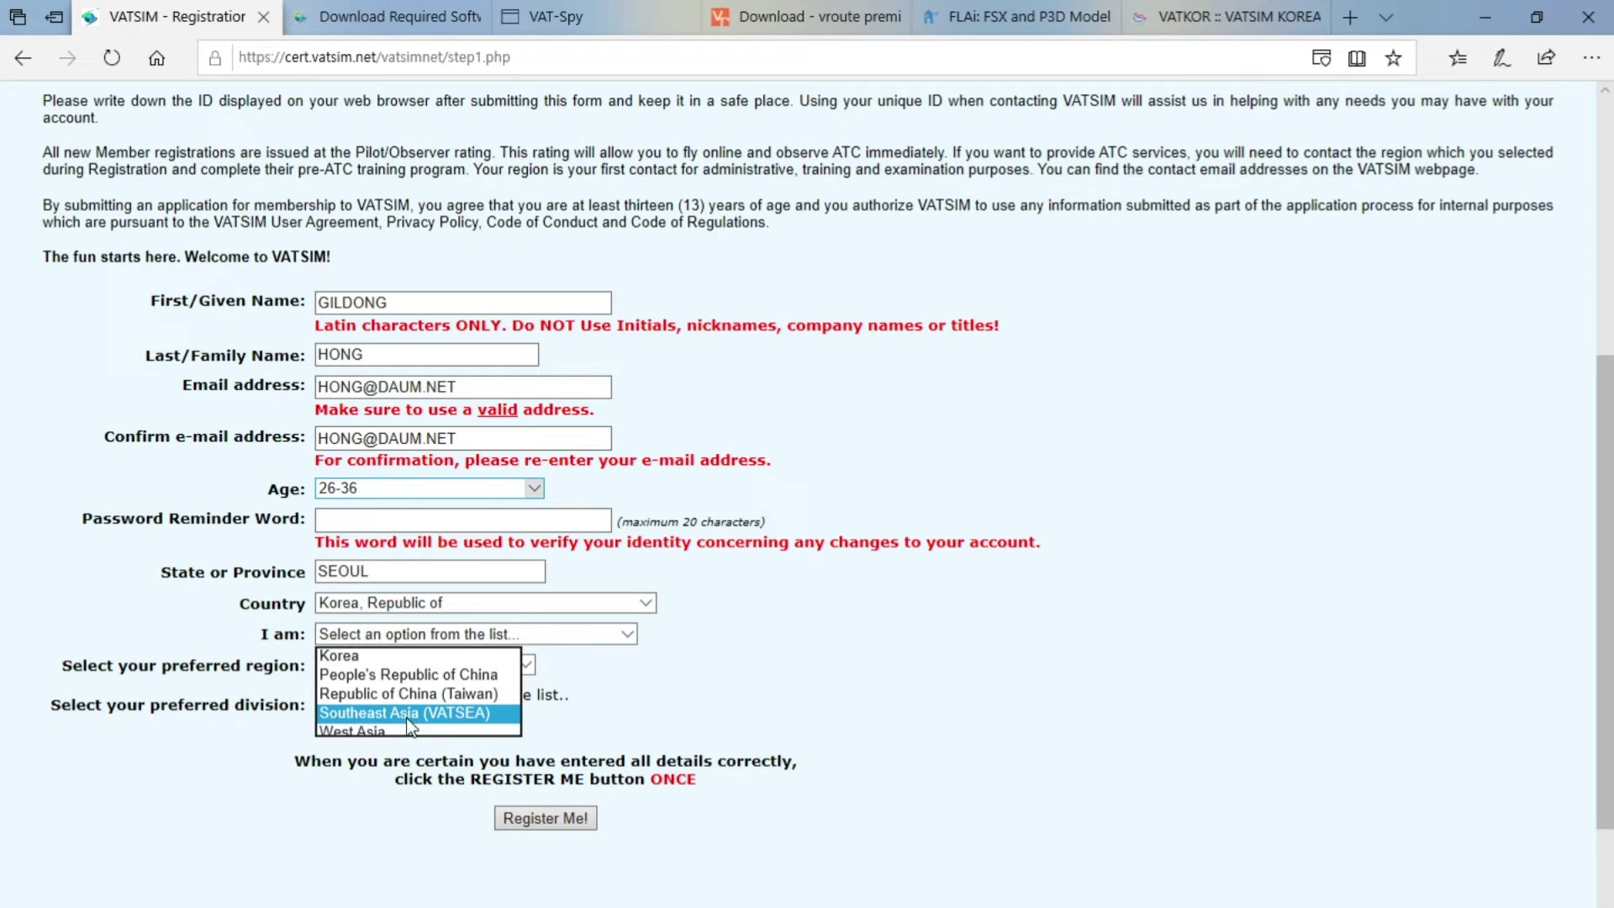
click(392, 655)
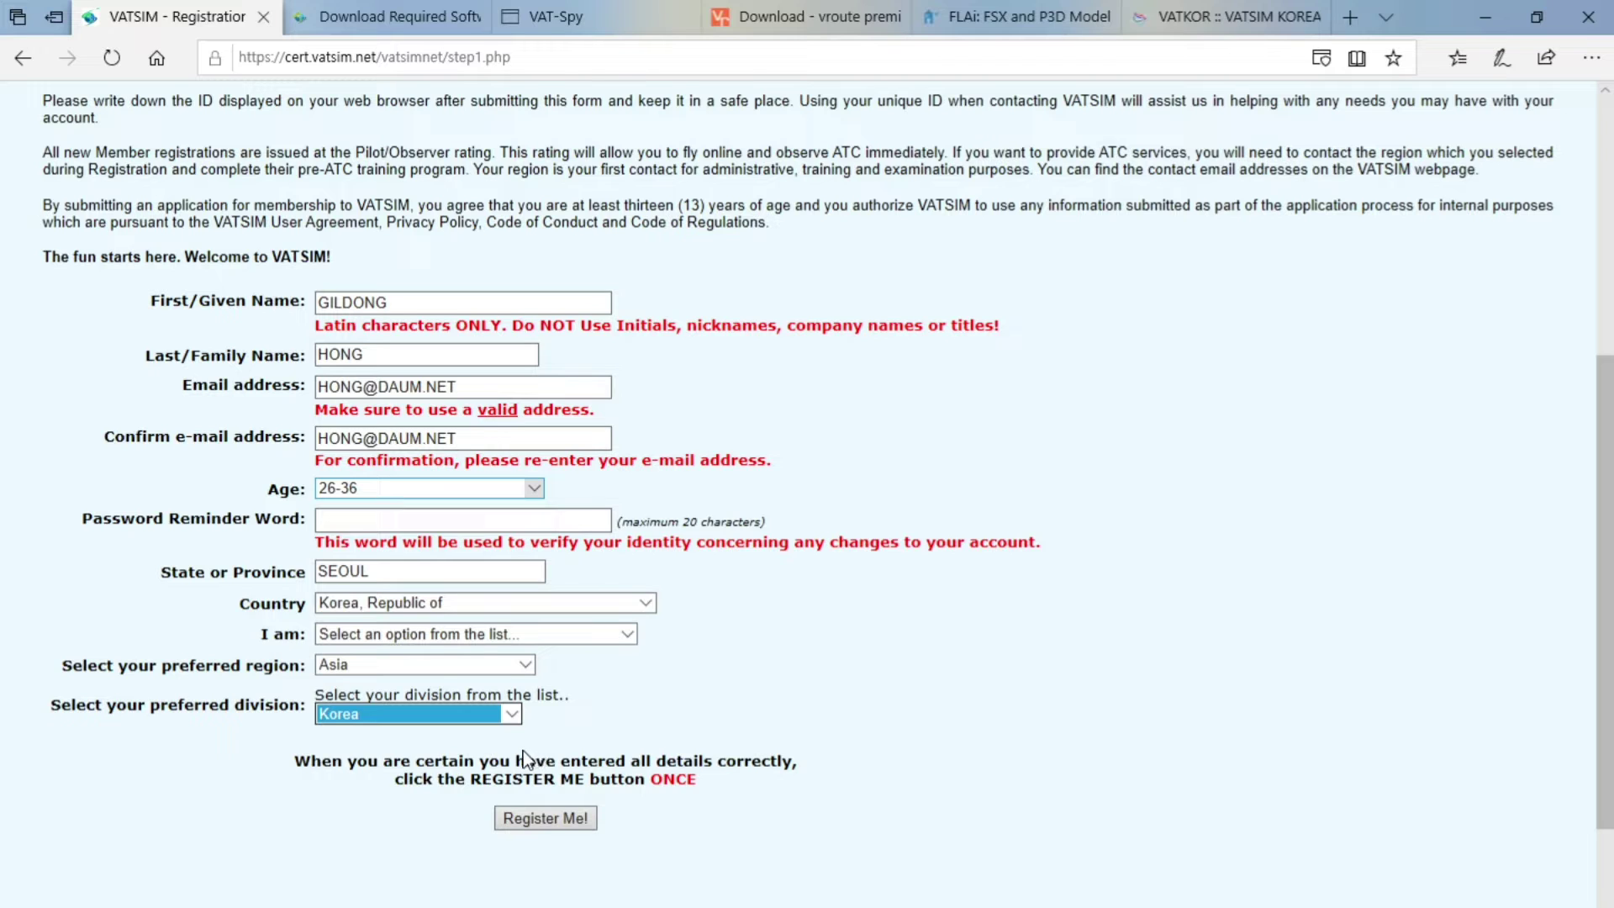
click(511, 714)
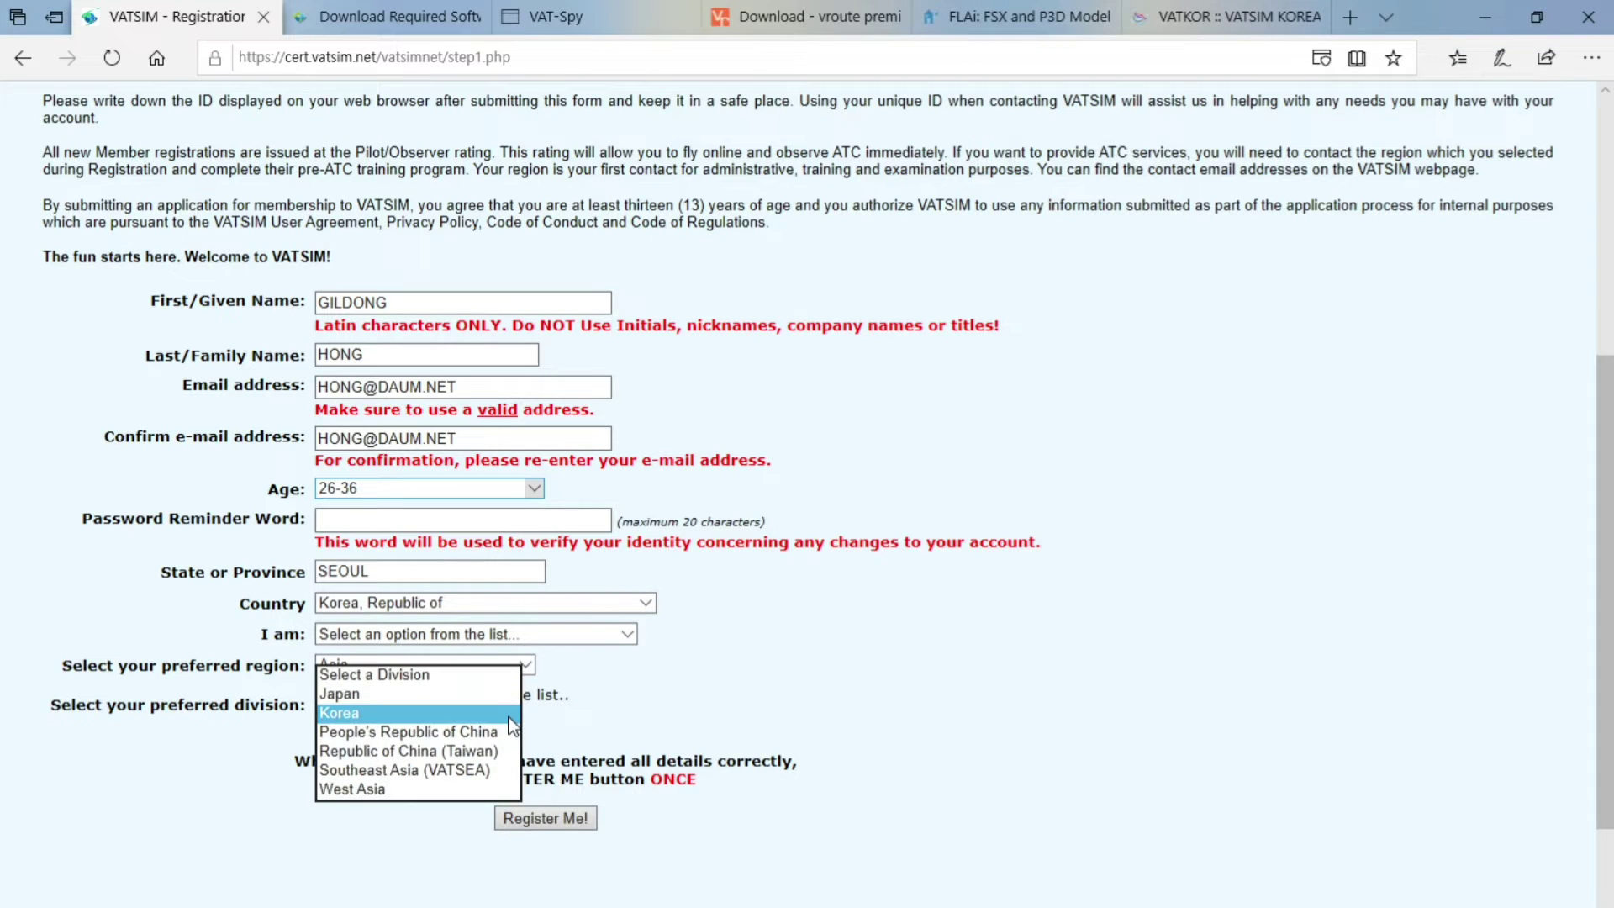
click(476, 715)
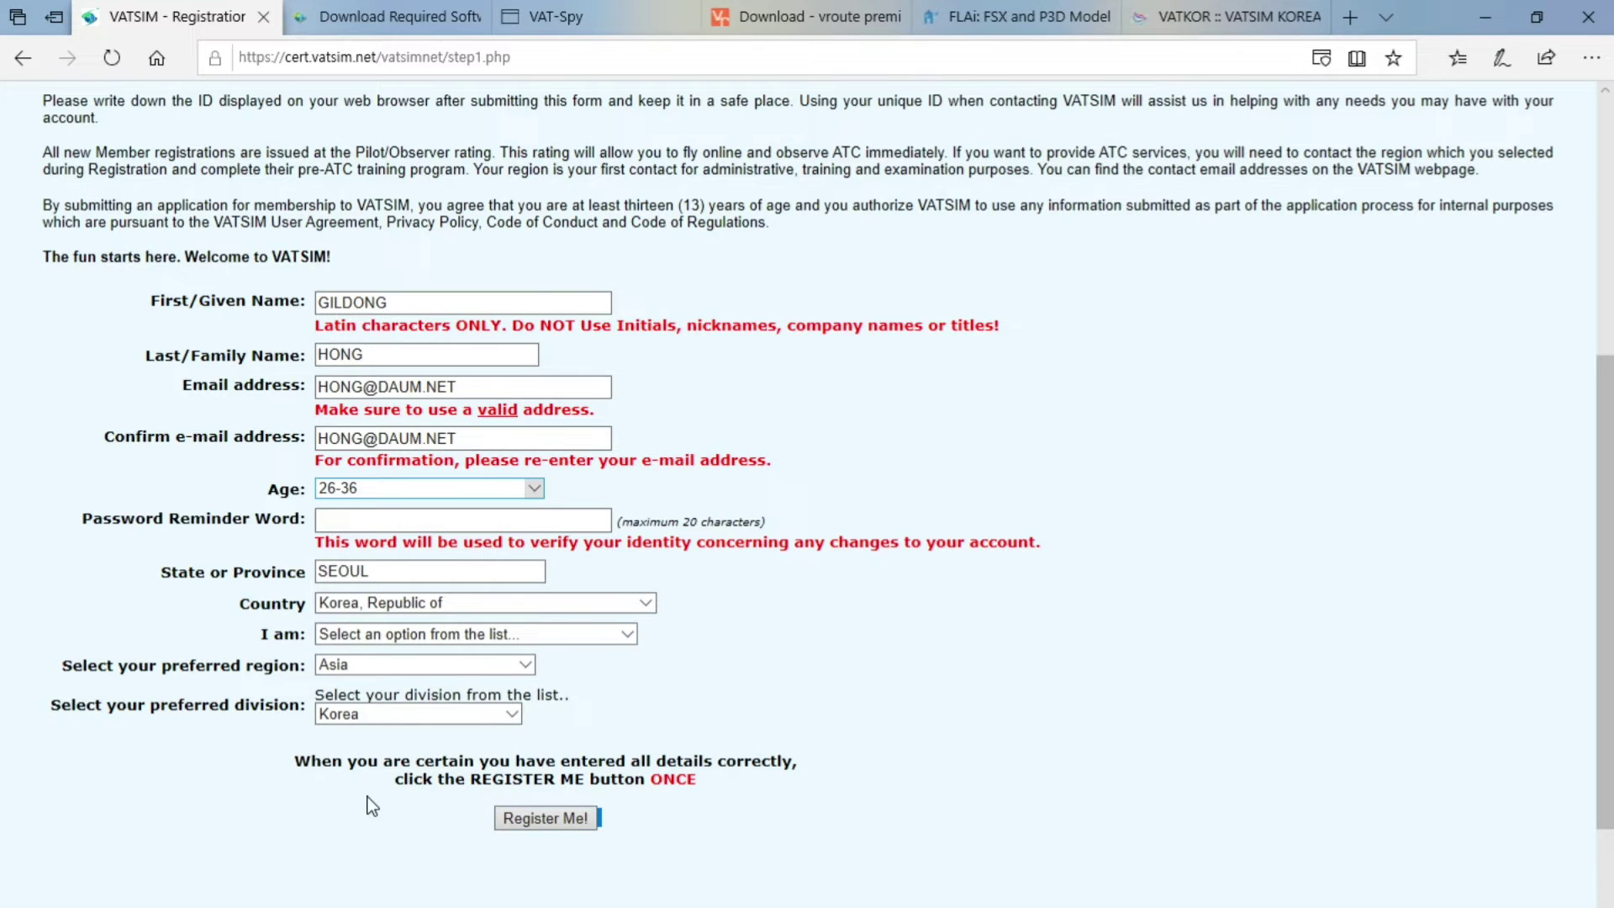
scroll(374, 803, up, 5)
scroll(370, 775, down, 5)
scroll(205, 285, up, 6)
scroll(285, 424, down, 9)
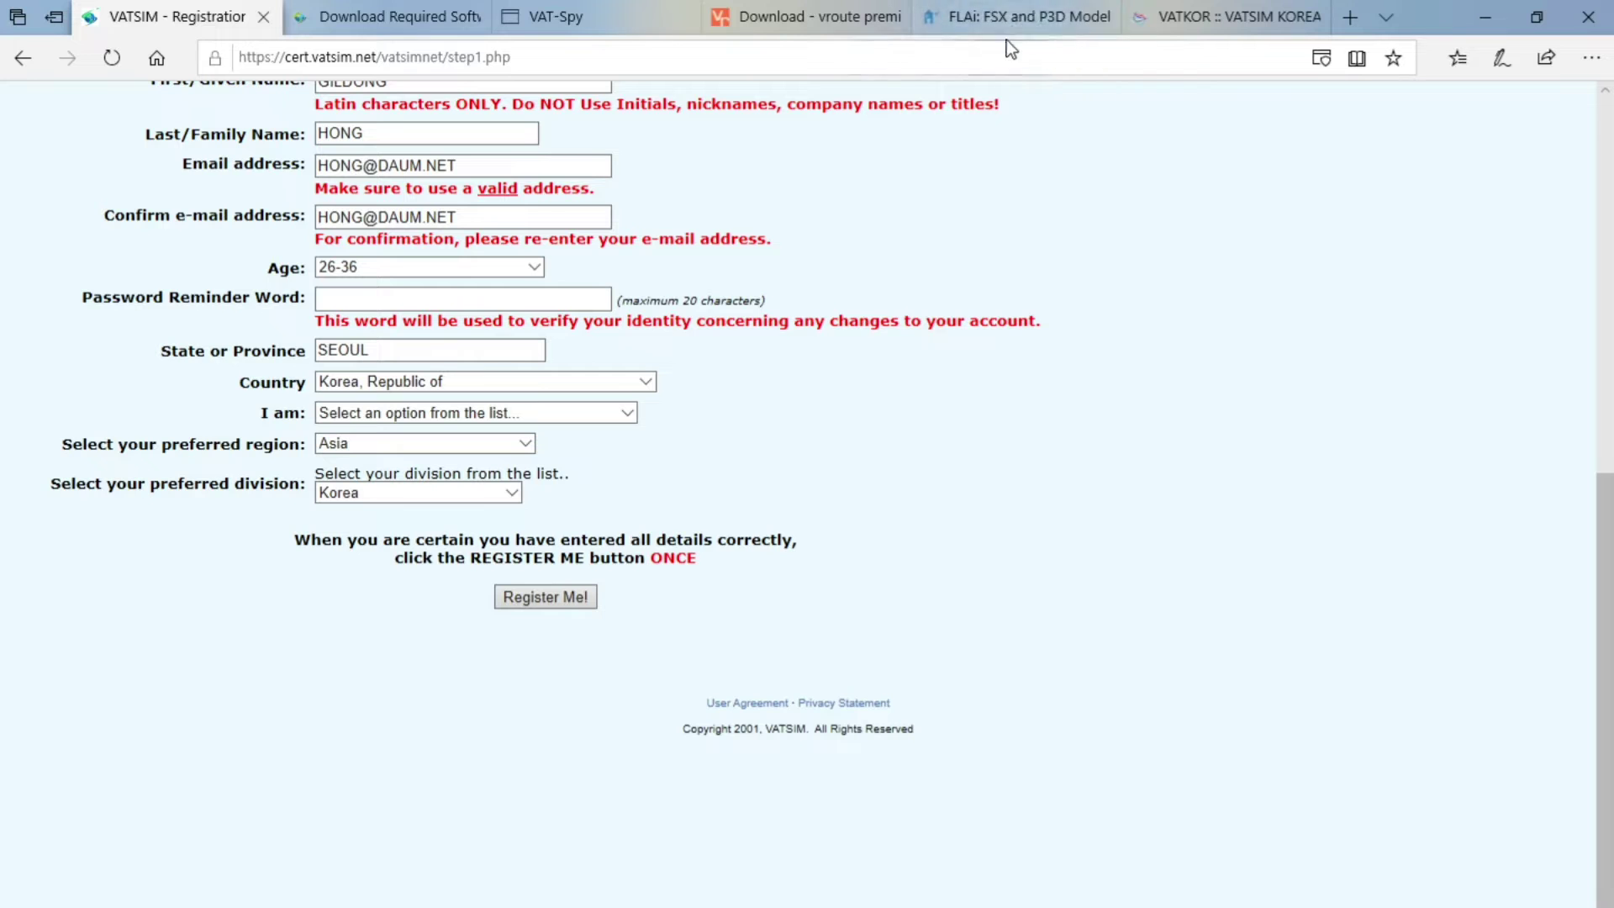
click(387, 17)
Scroll through the pilot client sections for vPilot, xPilot, Swift and xSquawkbox
scroll(436, 540, up, 10)
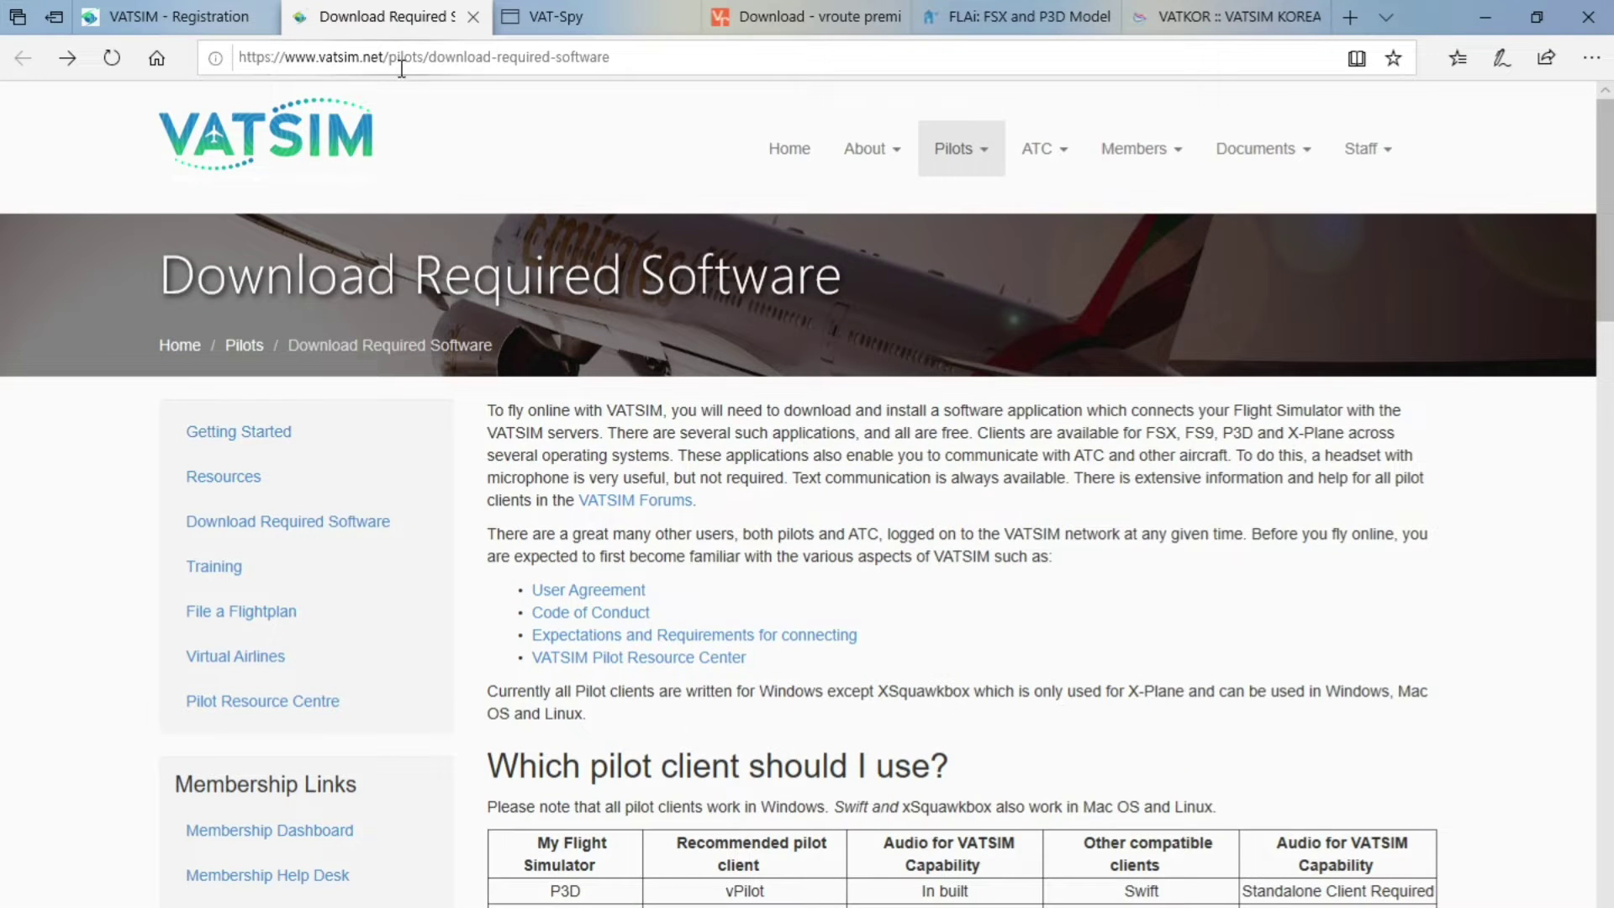
scroll(568, 472, down, 9)
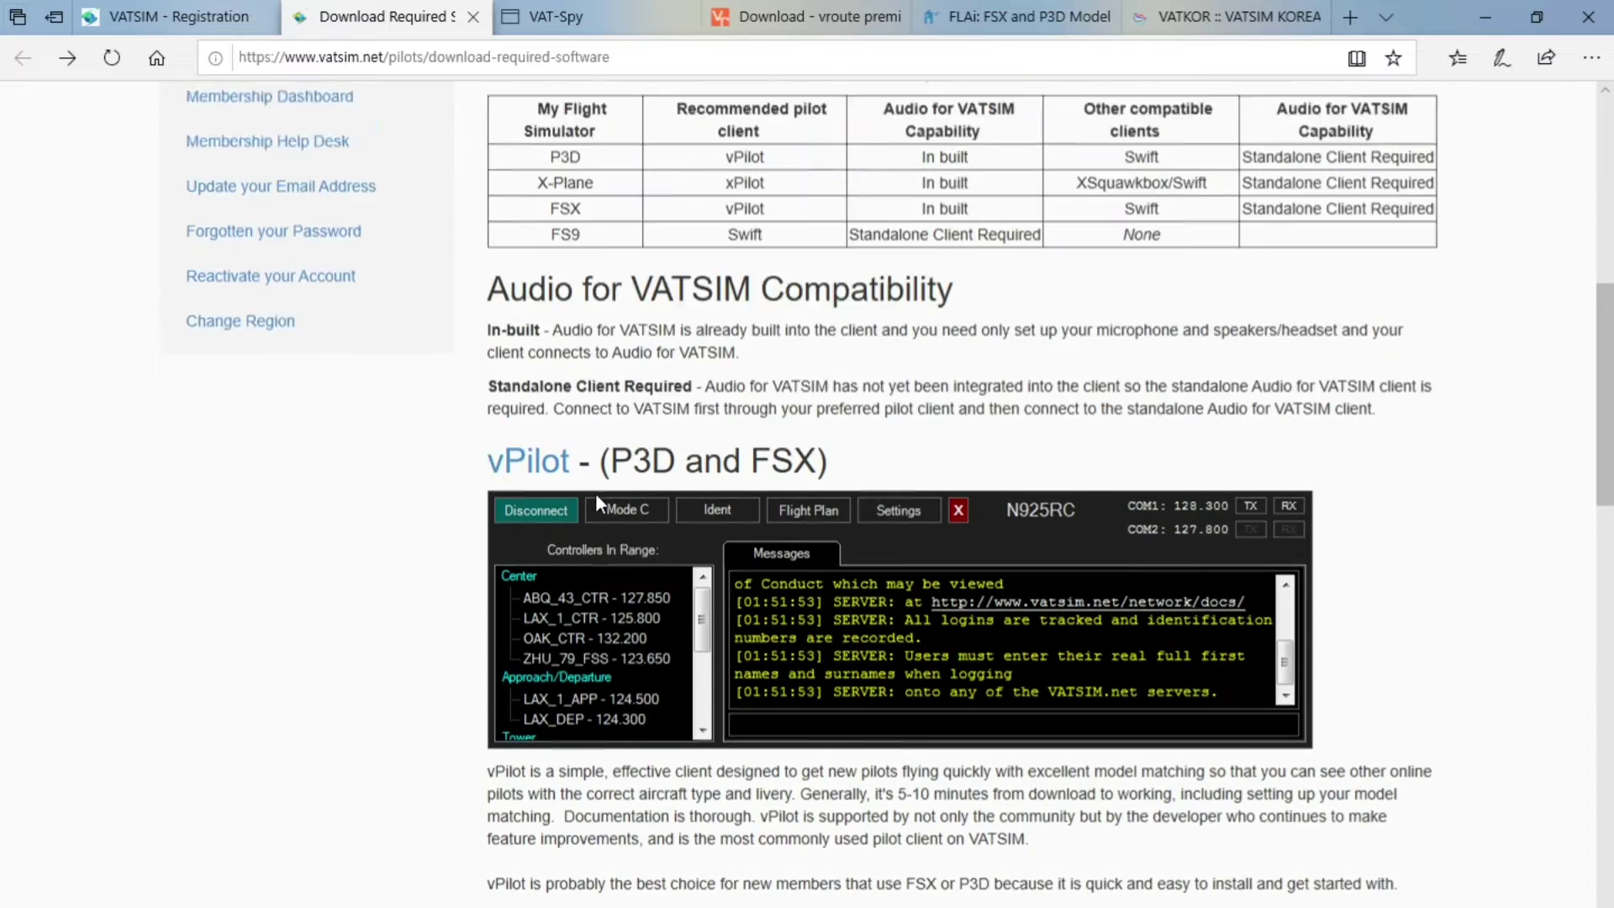
scroll(597, 496, up, 4)
scroll(580, 498, down, 3)
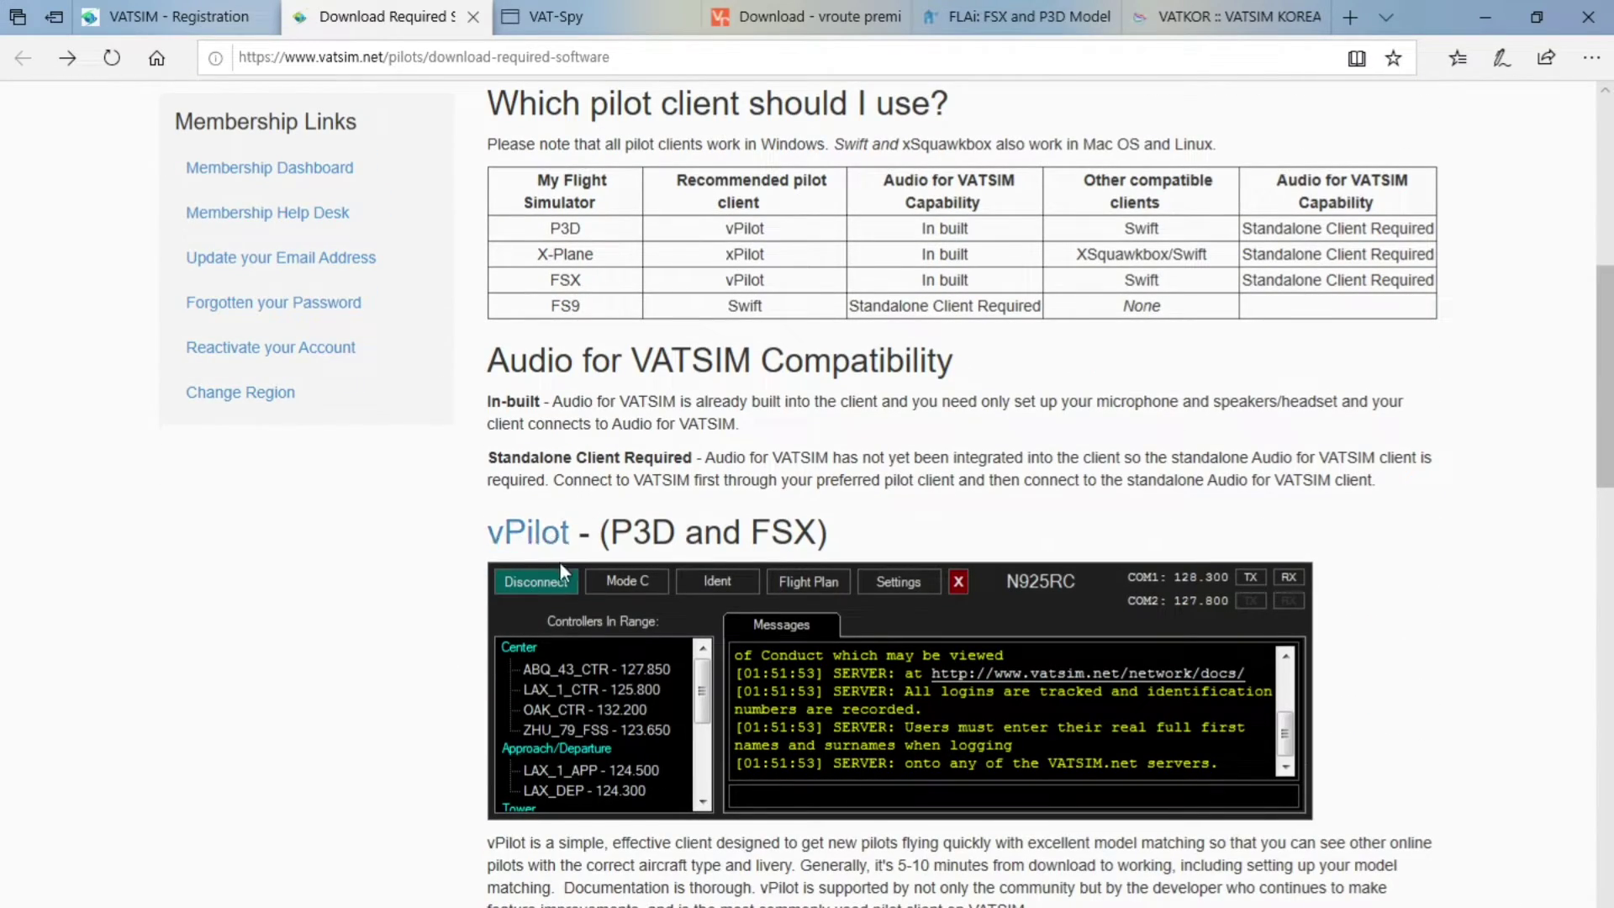
scroll(546, 555, down, 3)
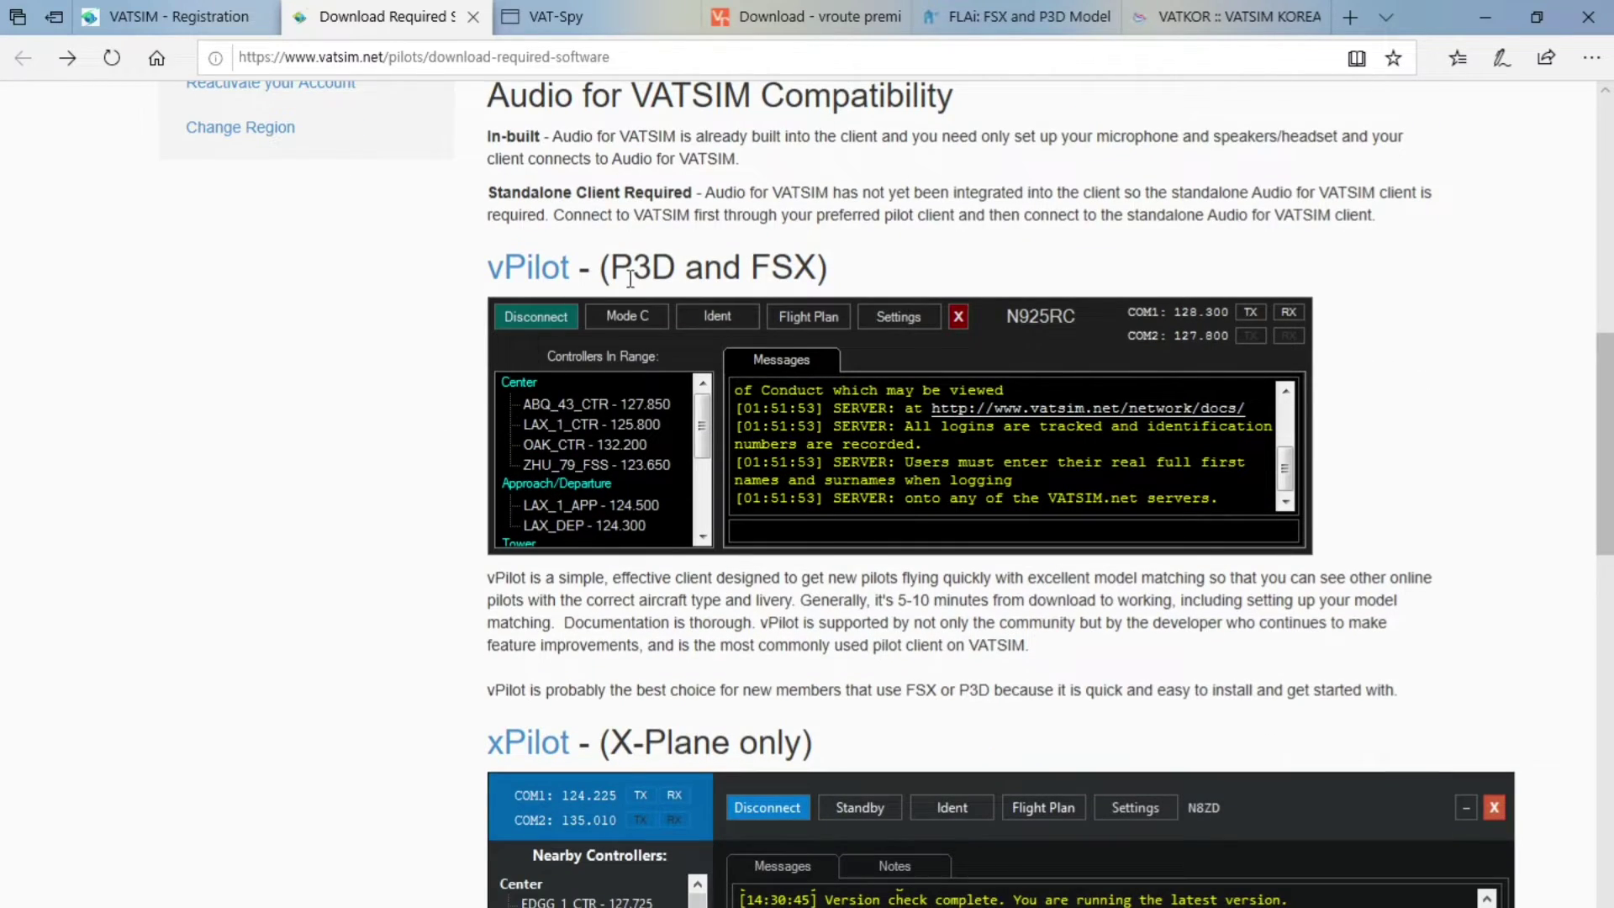
scroll(796, 290, down, 6)
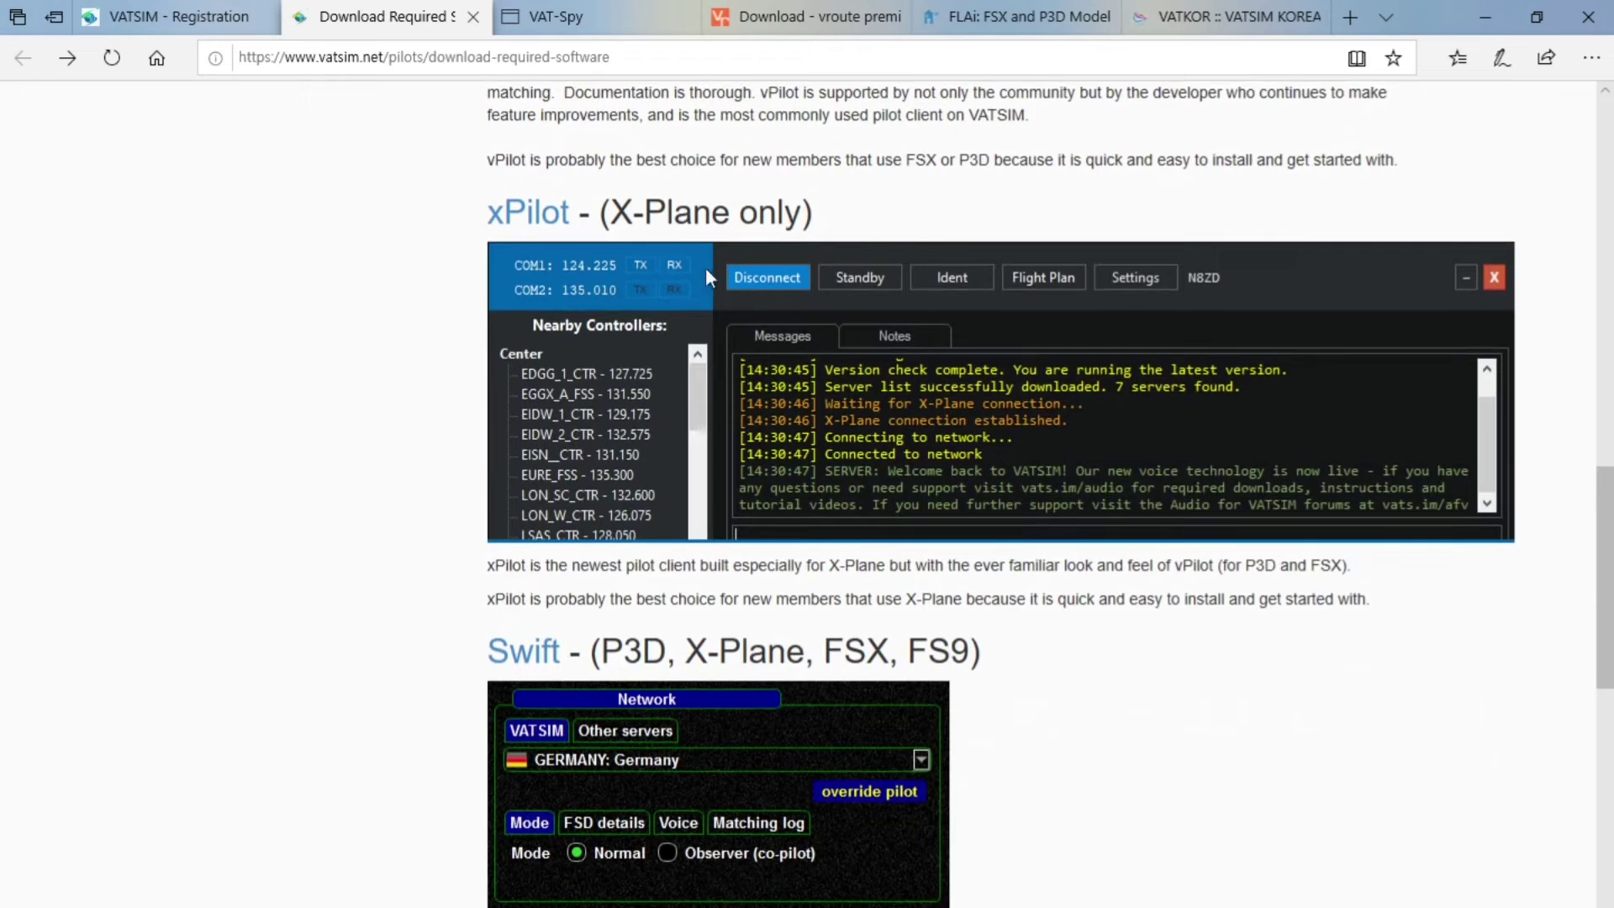
scroll(561, 283, down, 1)
scroll(561, 290, down, 3)
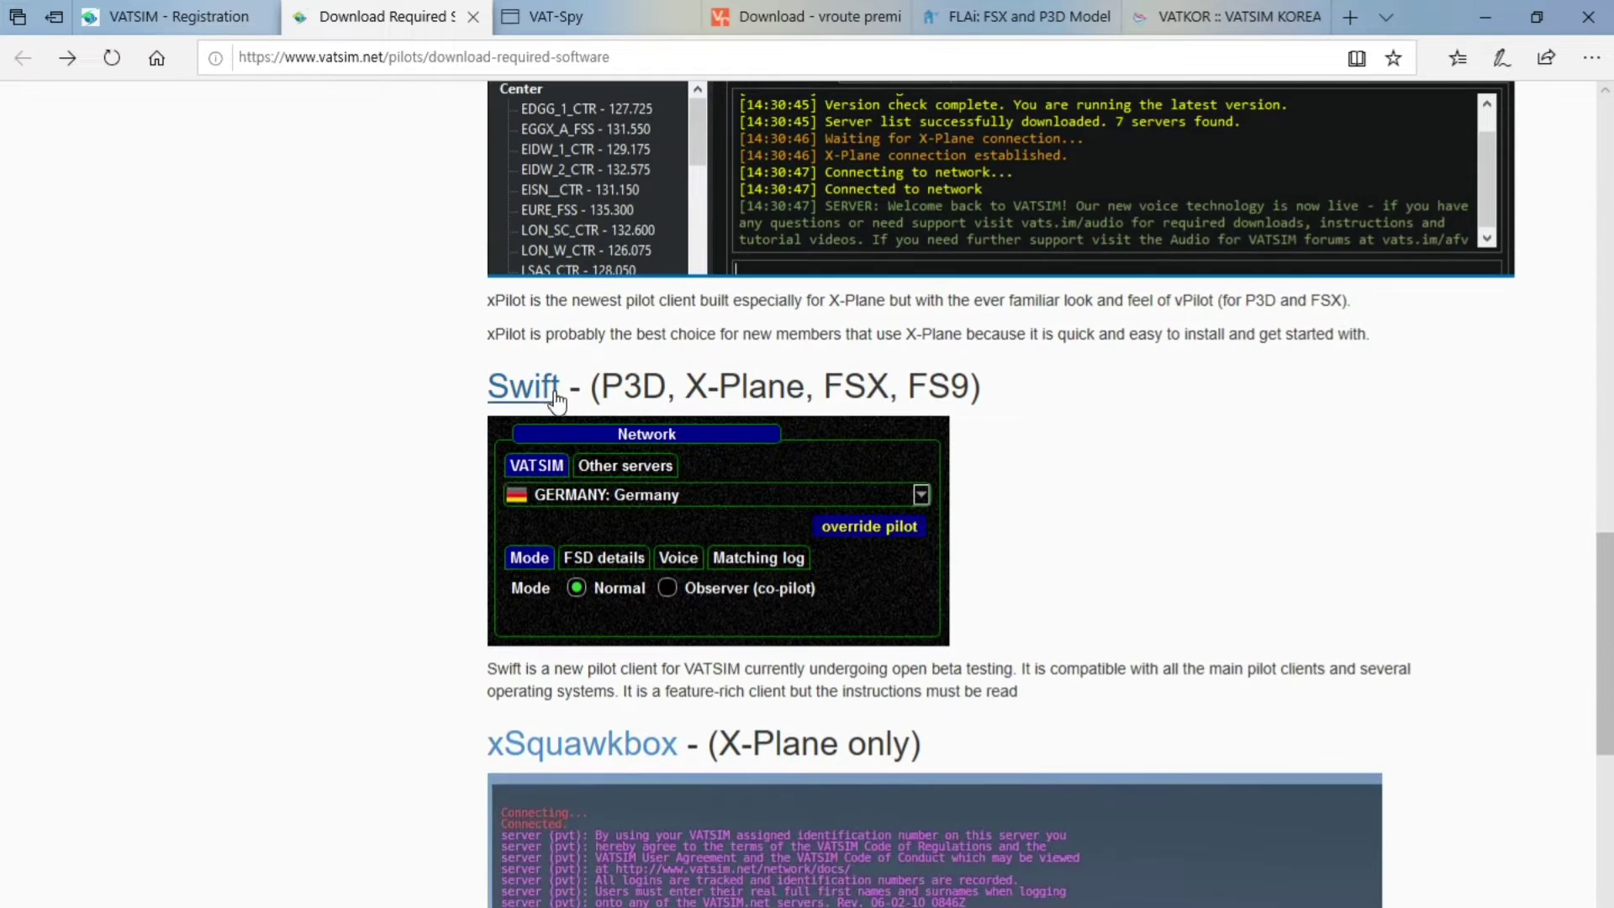
scroll(564, 437, down, 5)
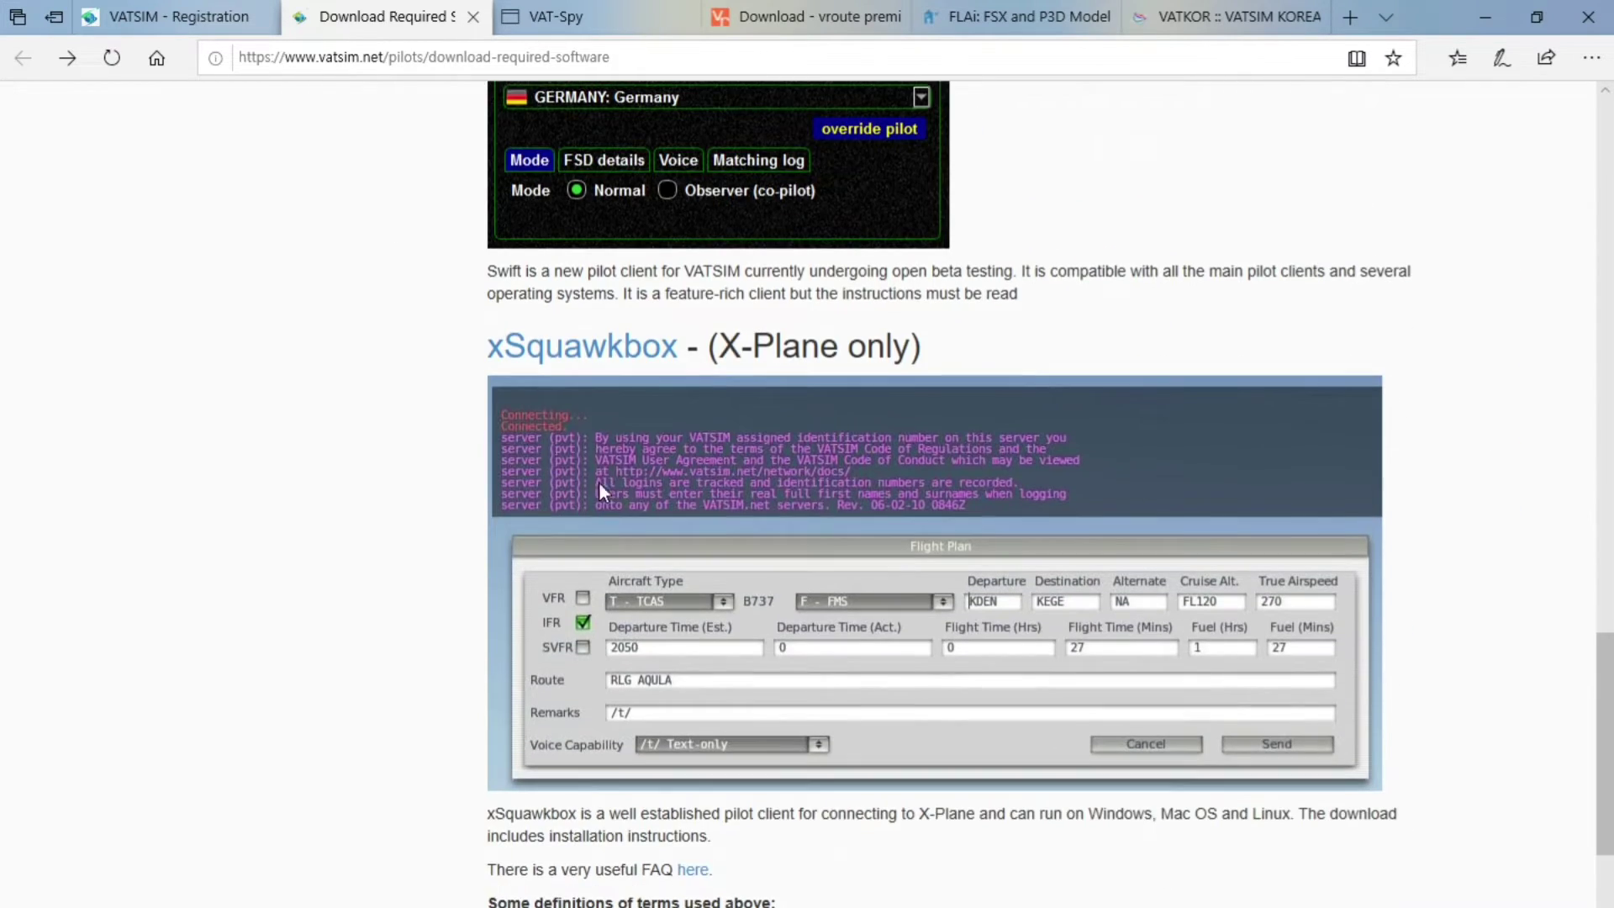
scroll(703, 513, down, 5)
scroll(703, 507, up, 20)
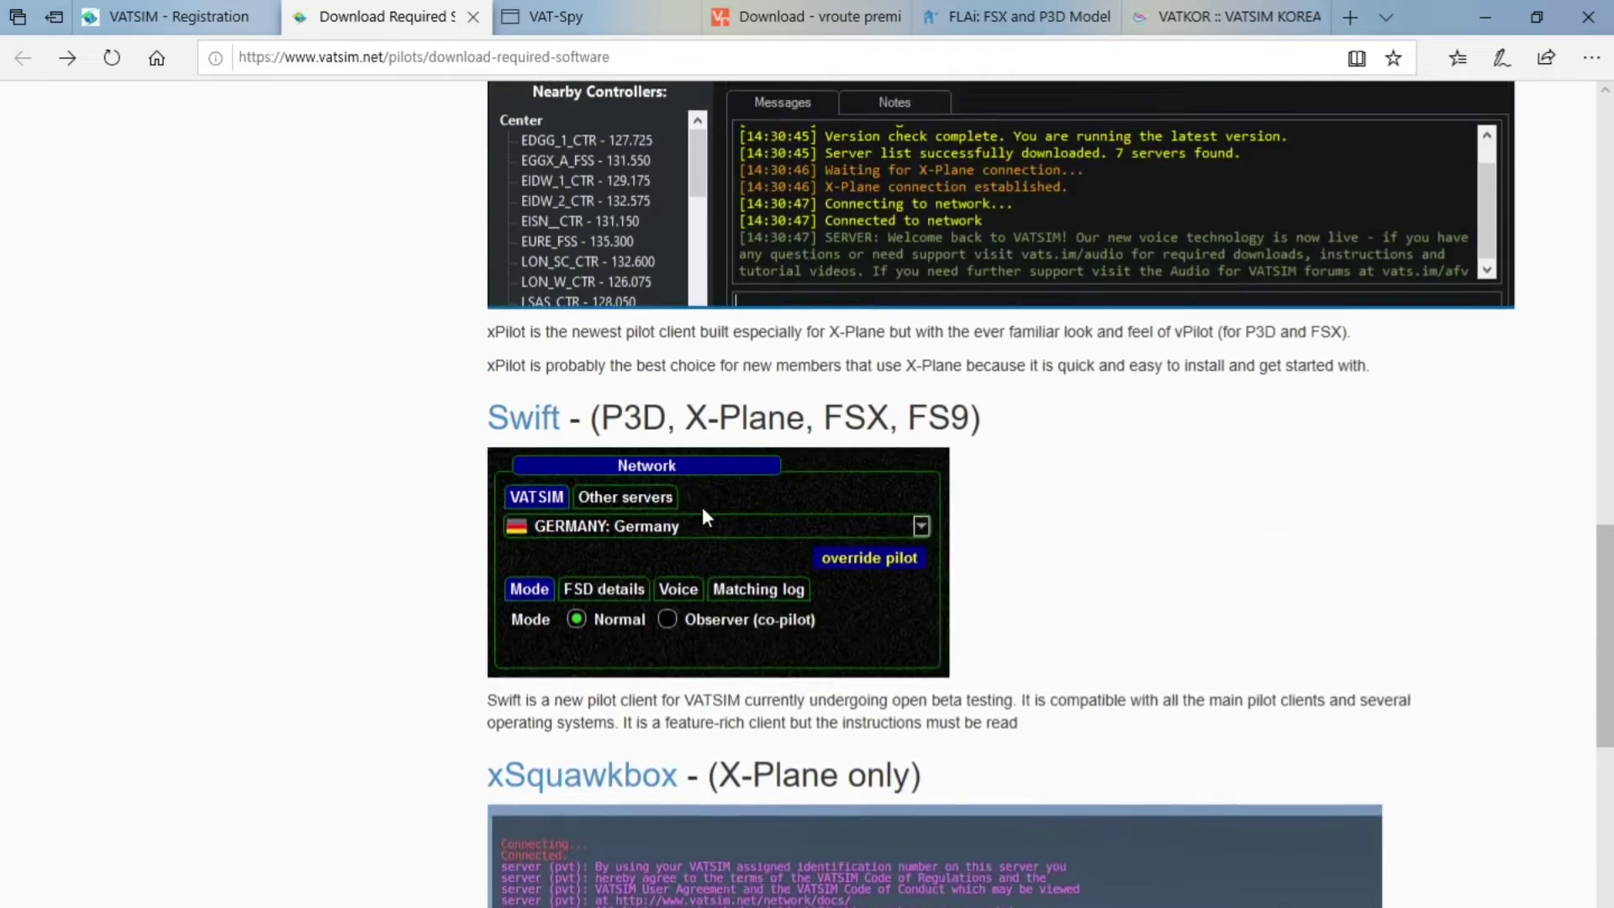
scroll(664, 509, down, 1)
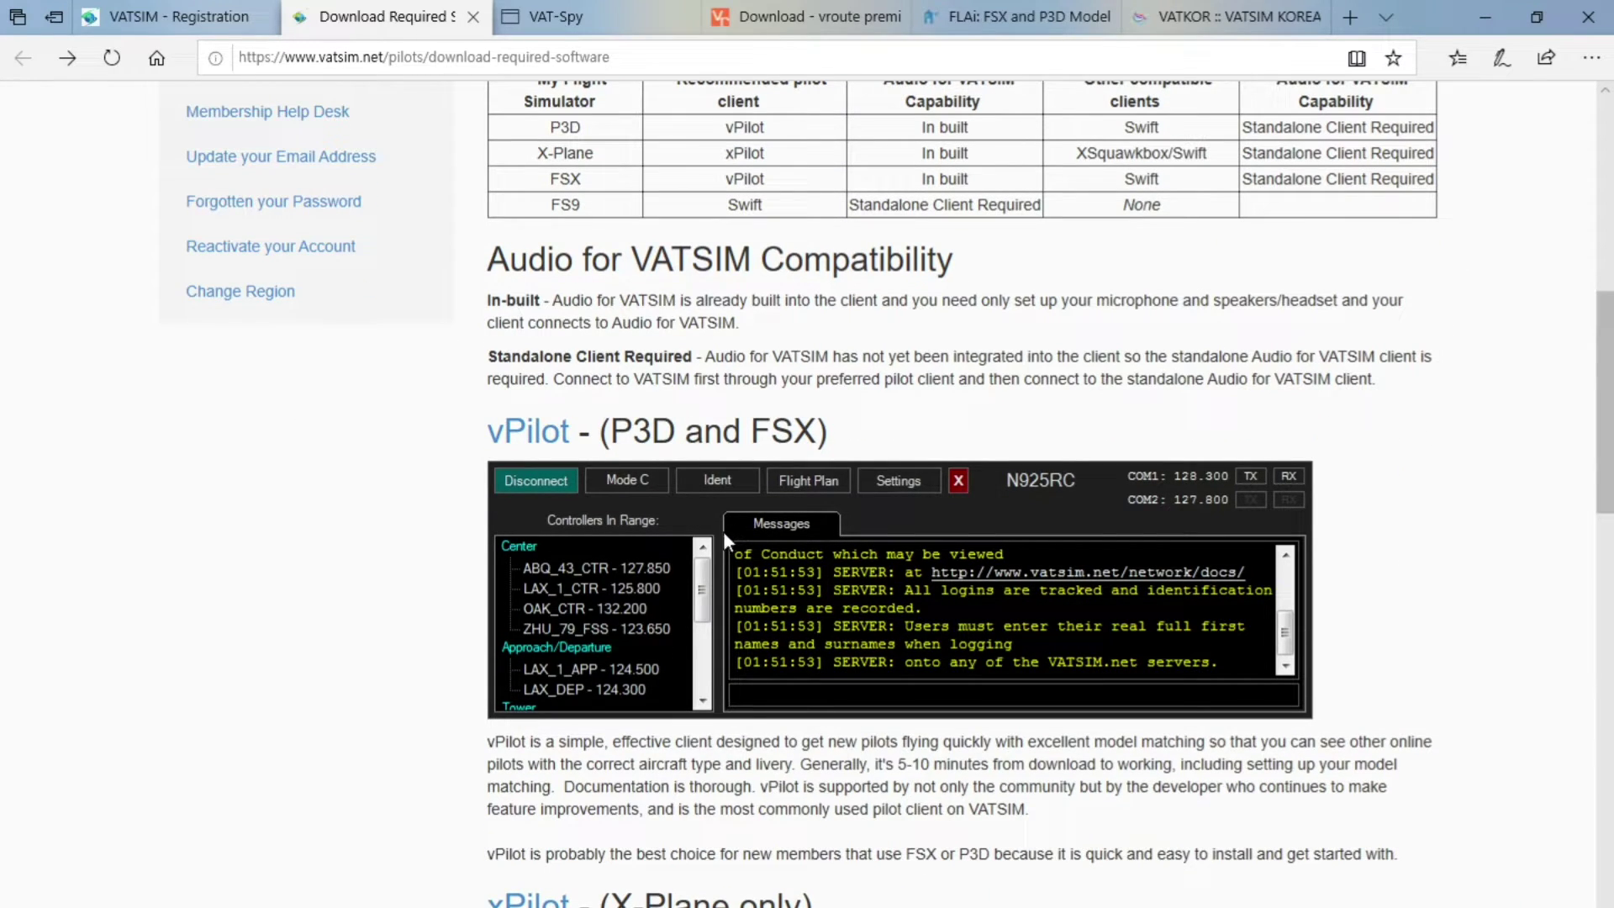
scroll(725, 555, down, 1)
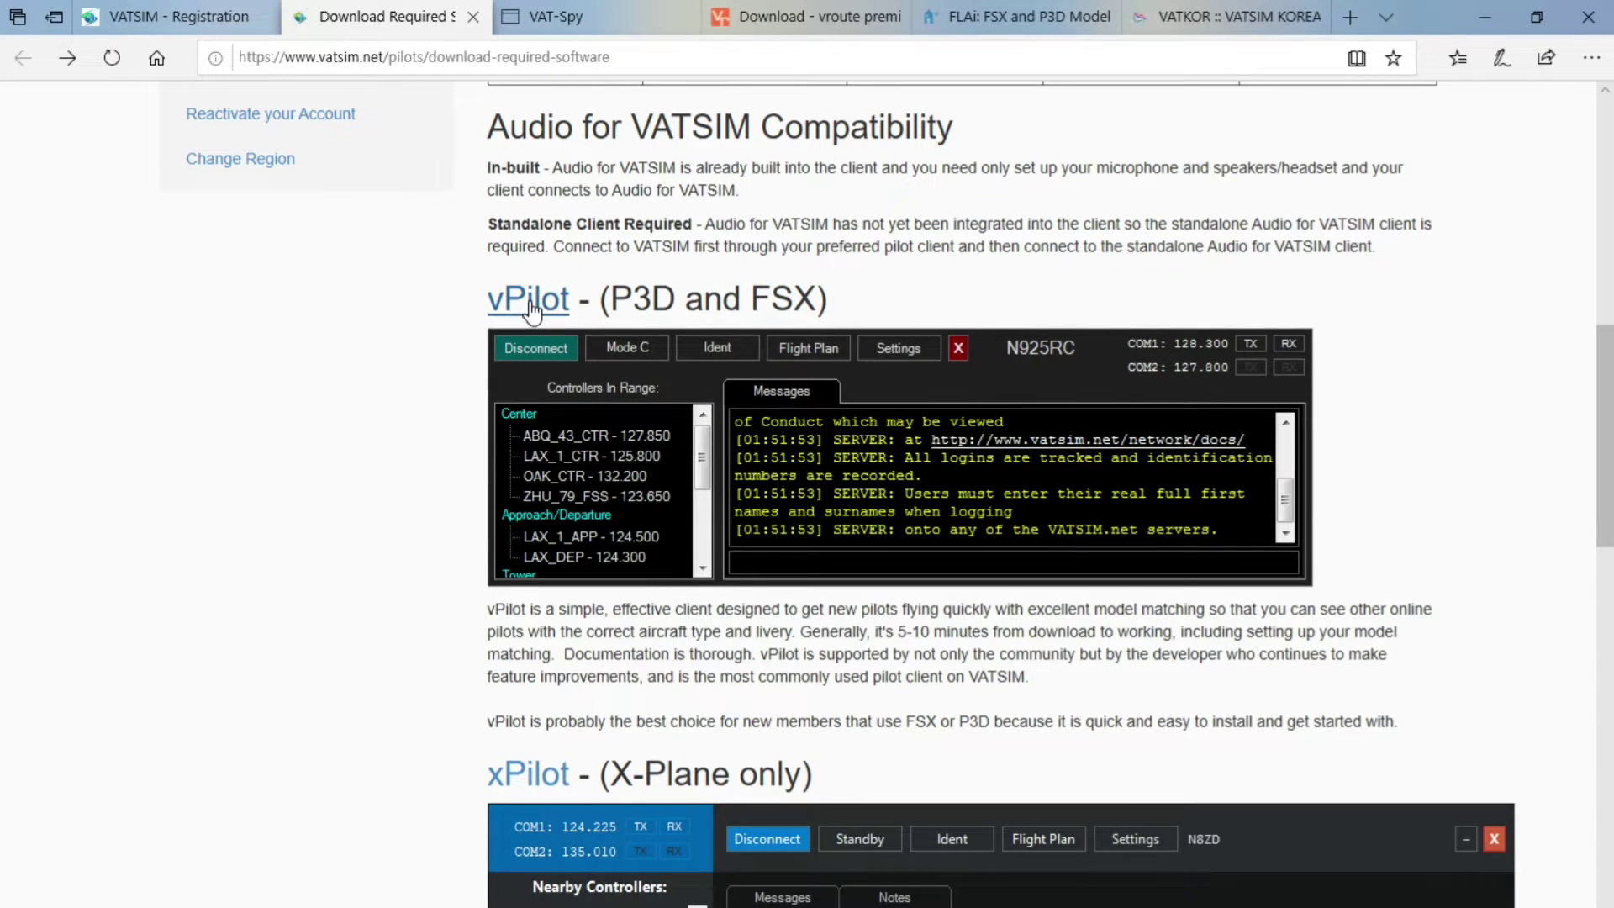
Visit the vPilot website's download page, then close that tab
click(519, 316)
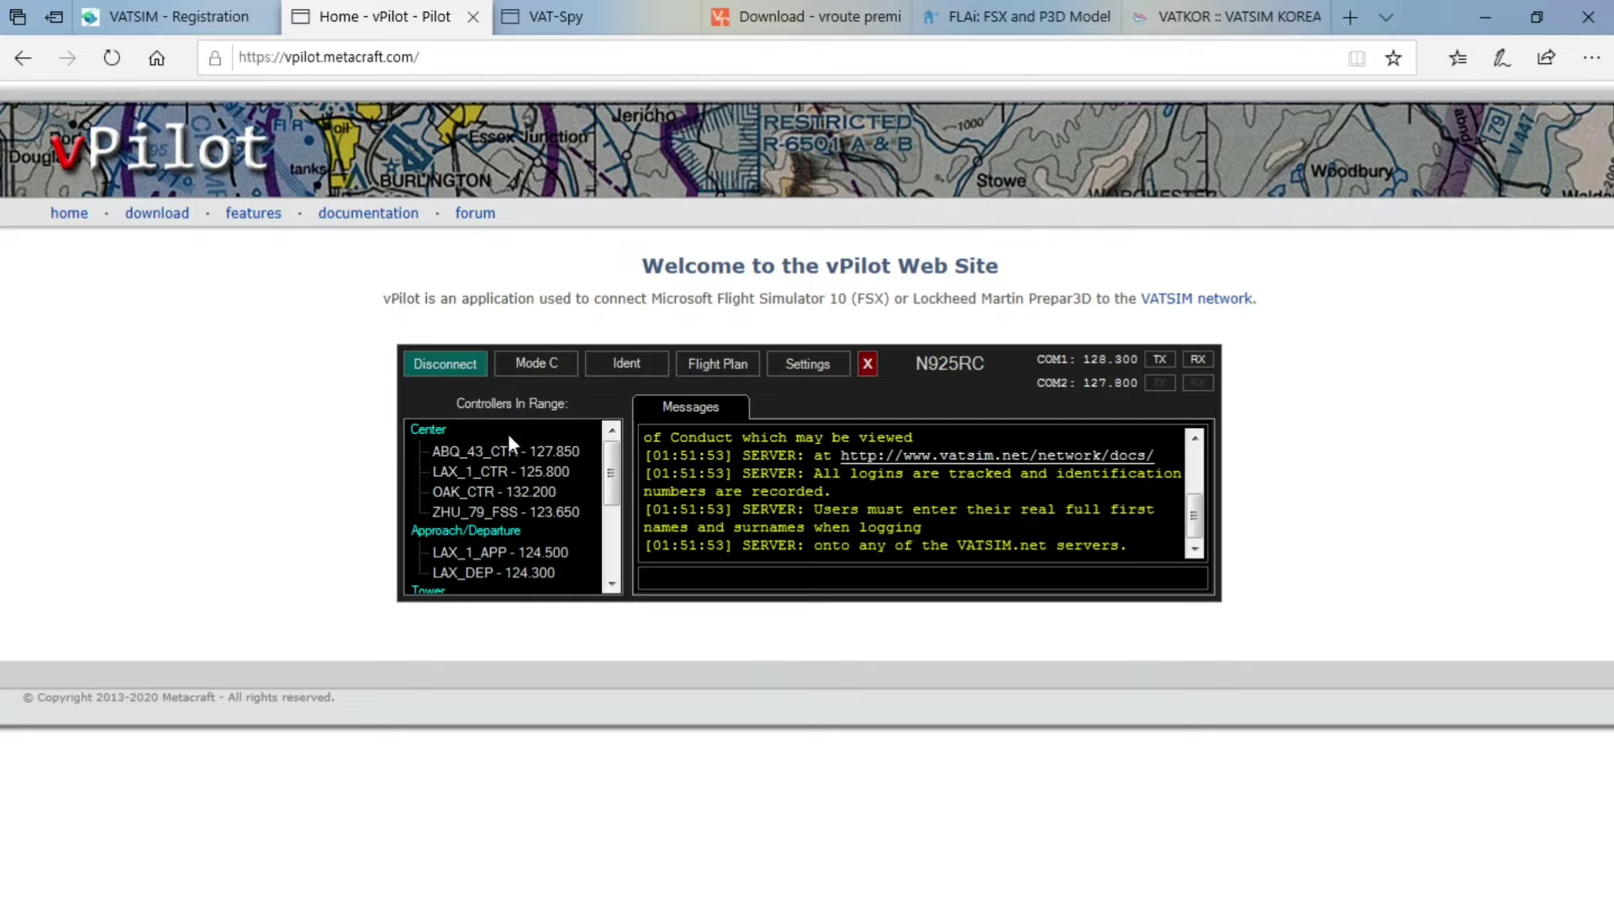
click(157, 213)
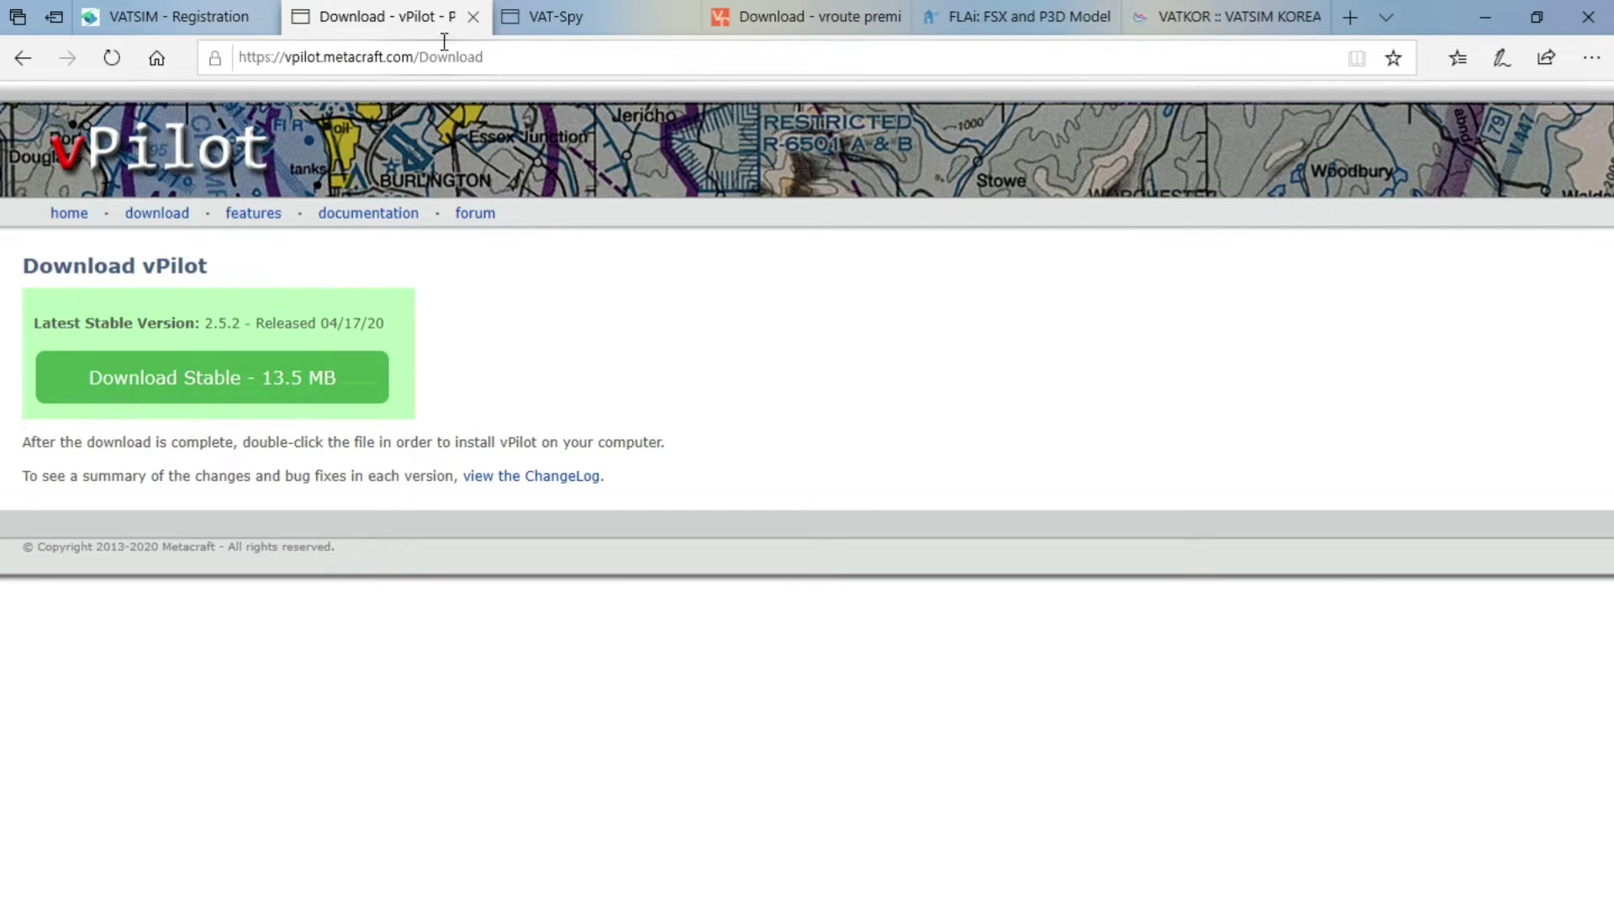
click(473, 17)
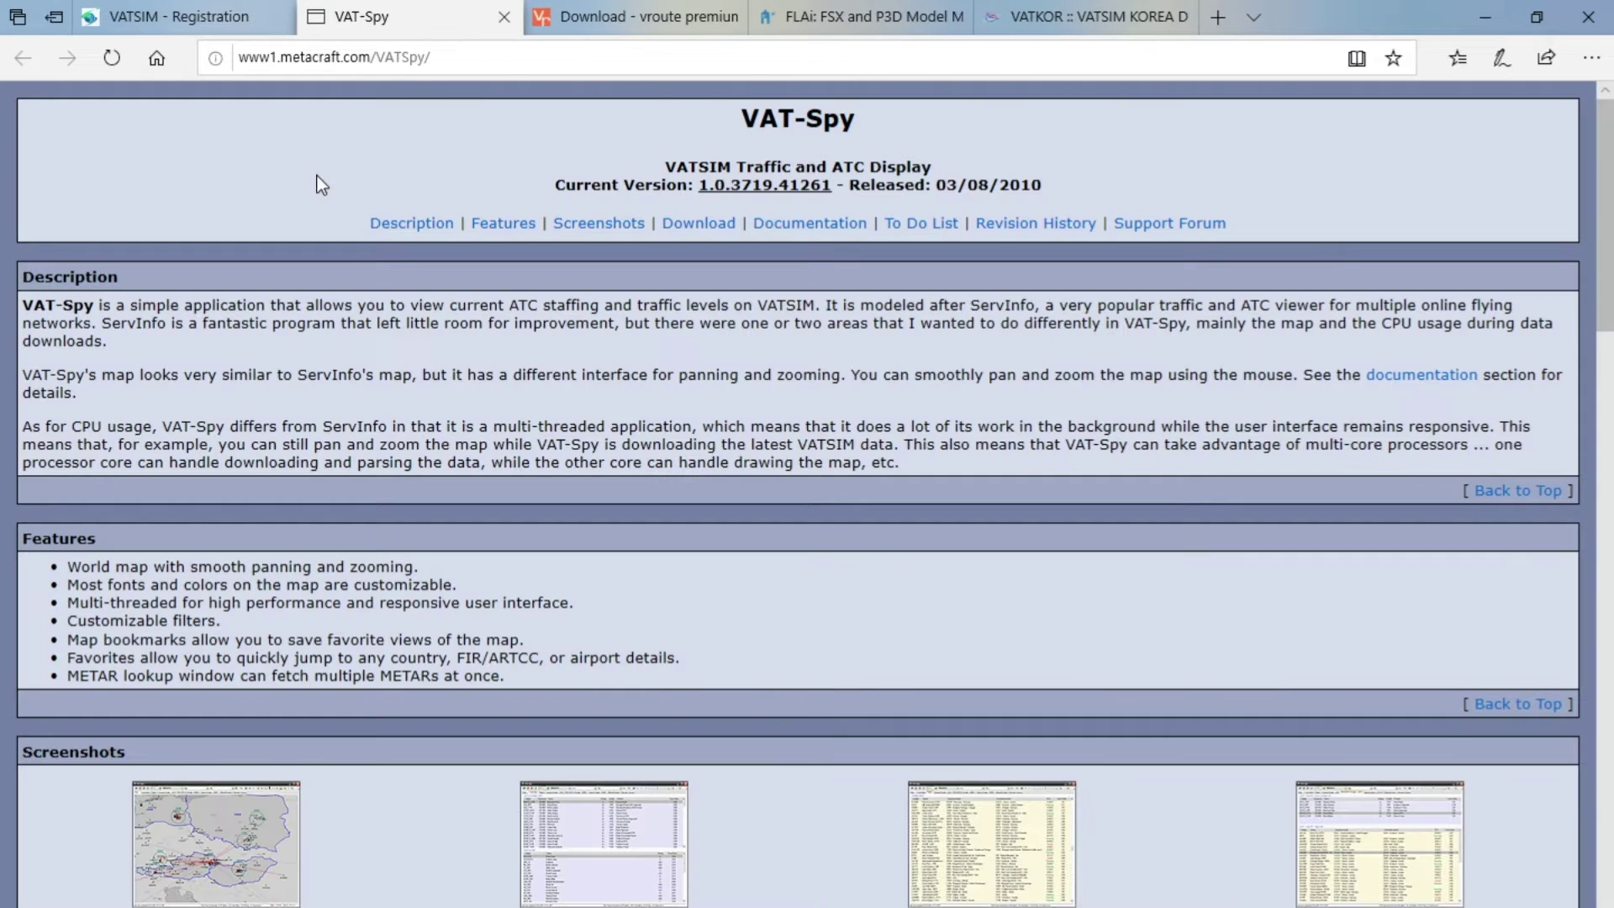
Jump to the VAT-Spy page's download section, then switch to the vroute download page
click(435, 62)
click(435, 61)
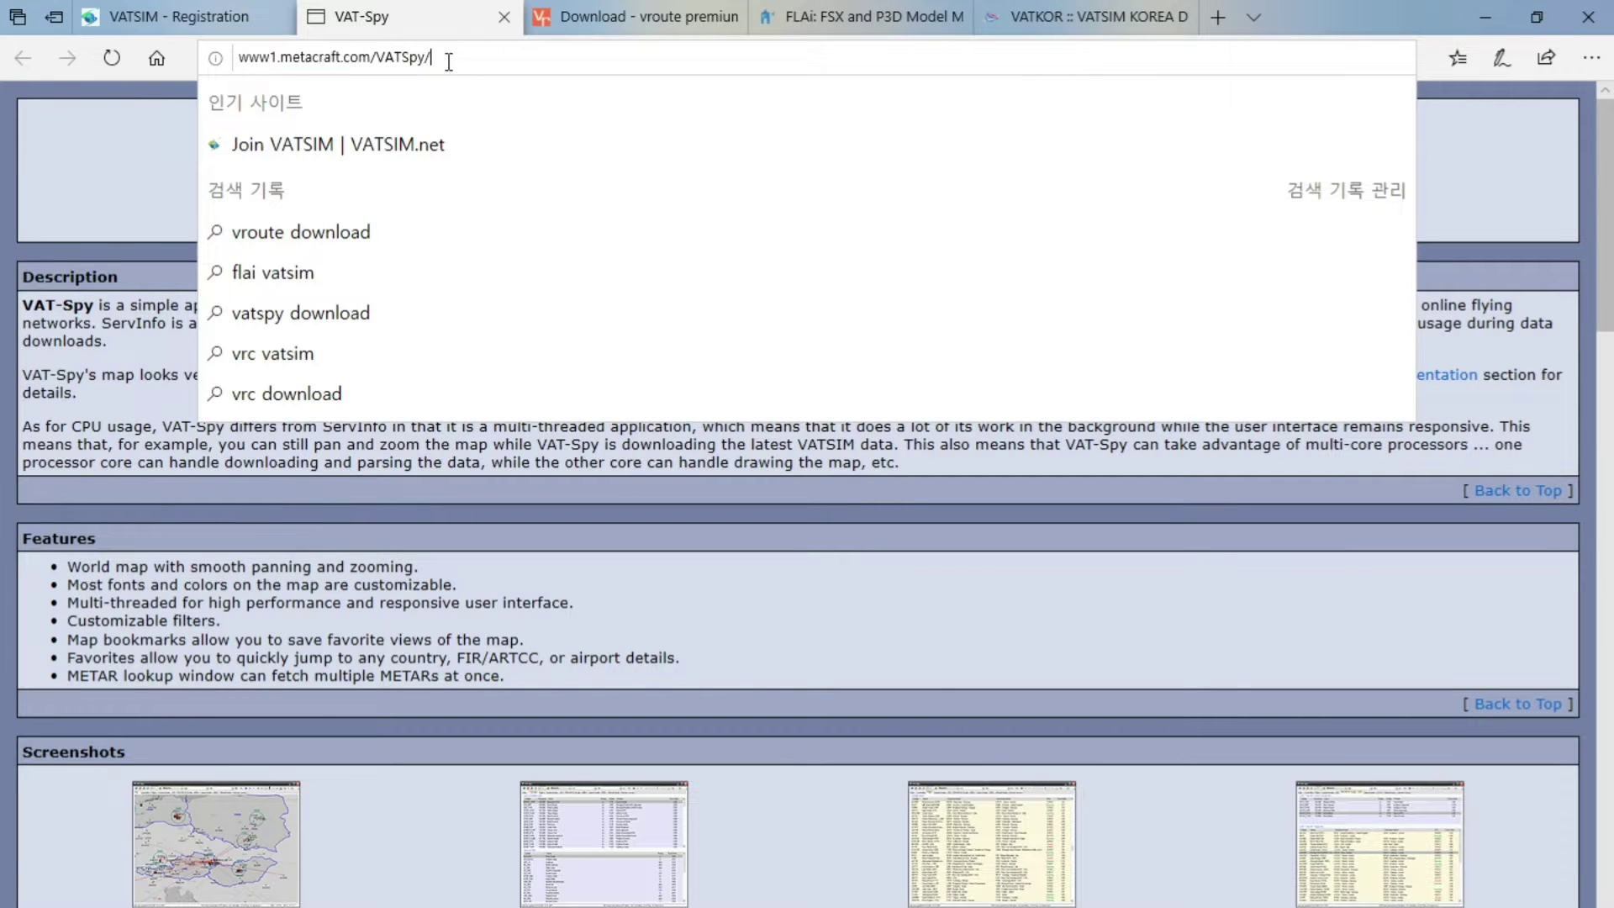
click(271, 269)
scroll(749, 295, down, 8)
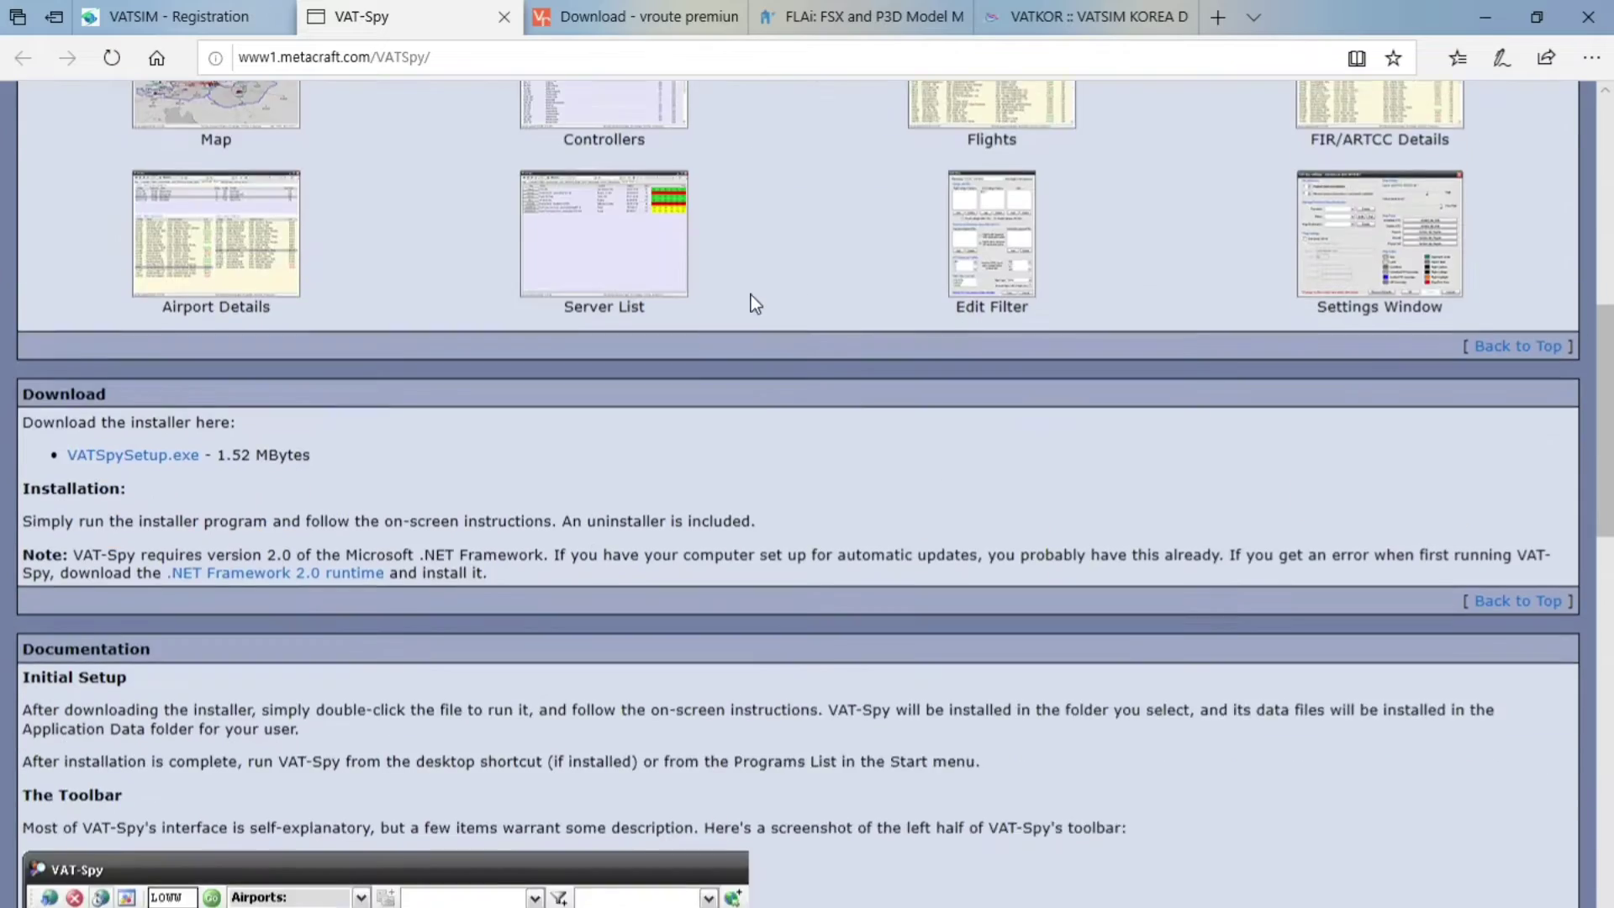
scroll(757, 290, up, 8)
click(689, 225)
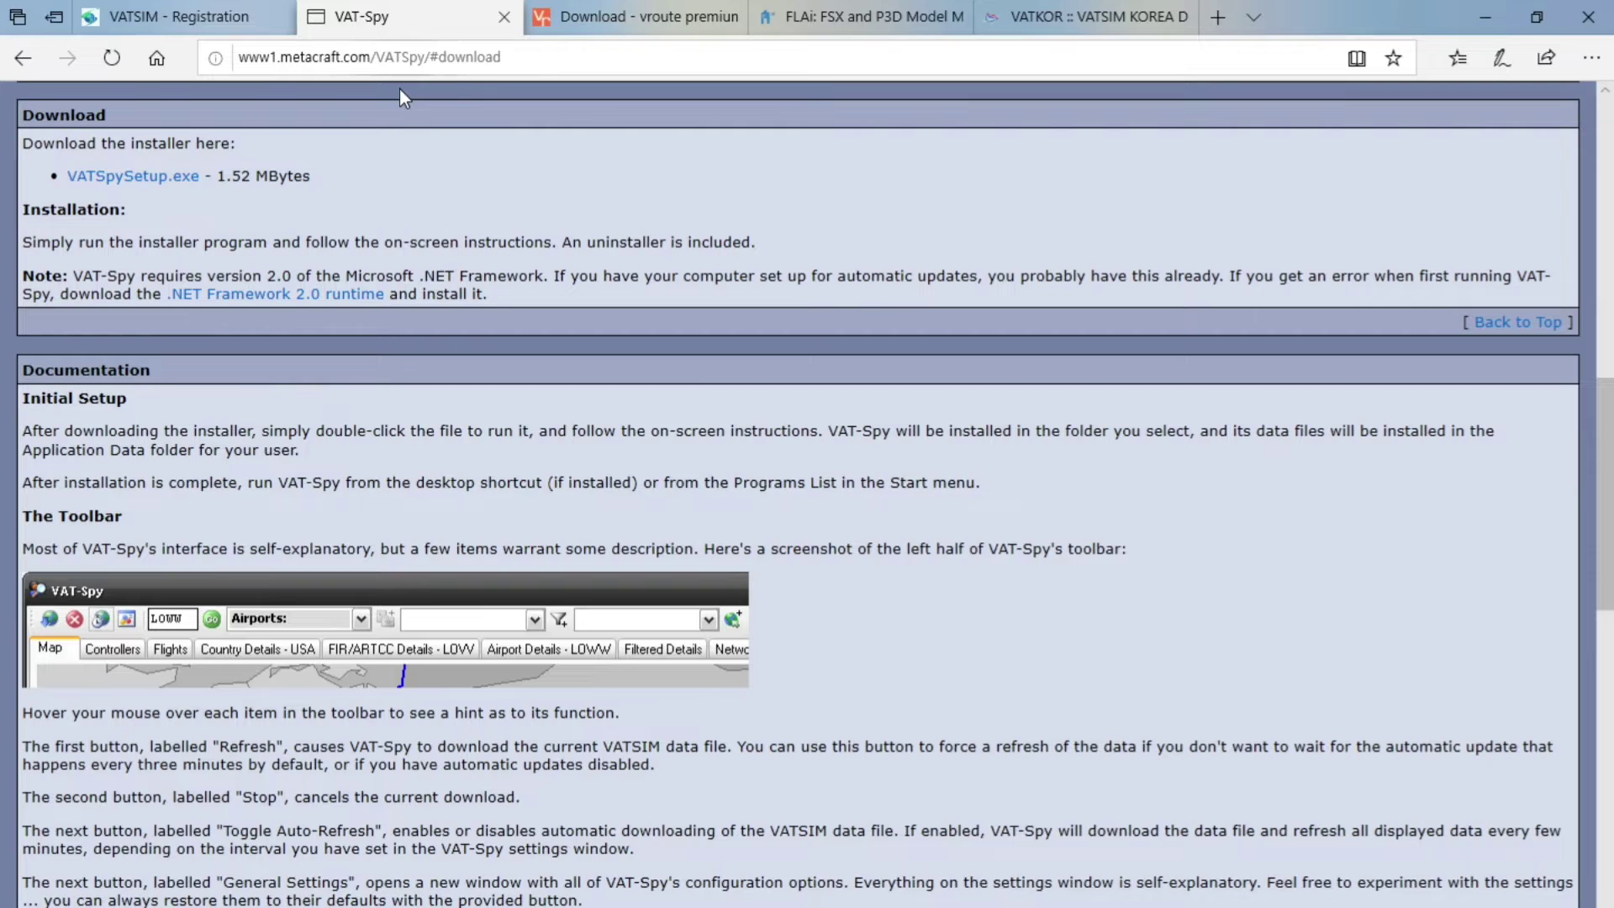
click(544, 20)
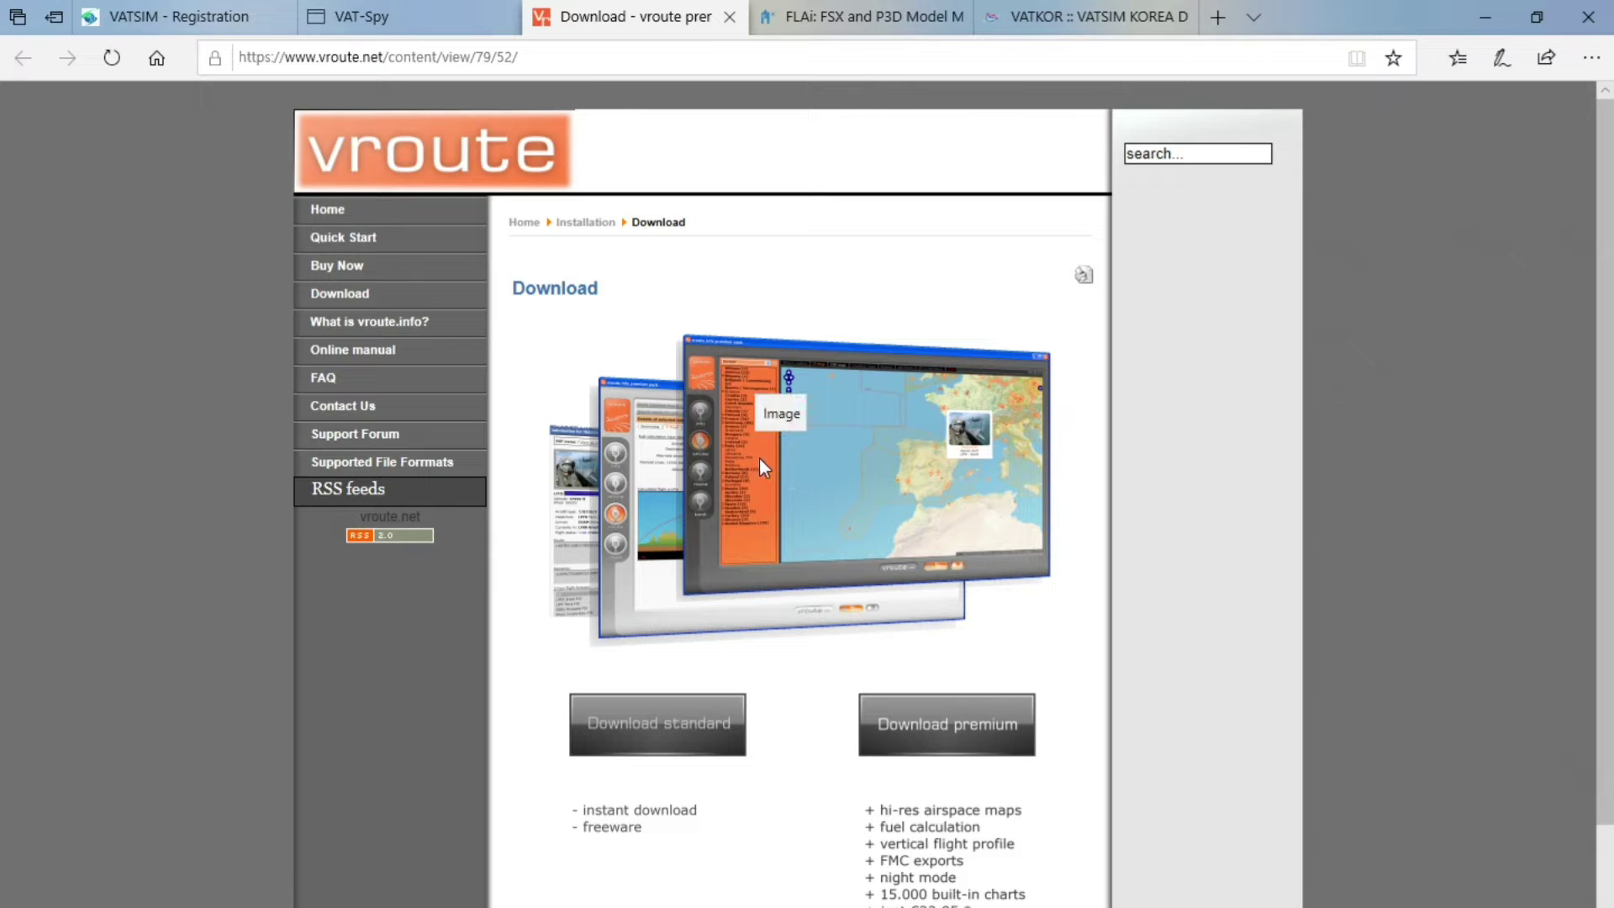
Close the vroute page and jump to the FLAi site's download section
click(729, 17)
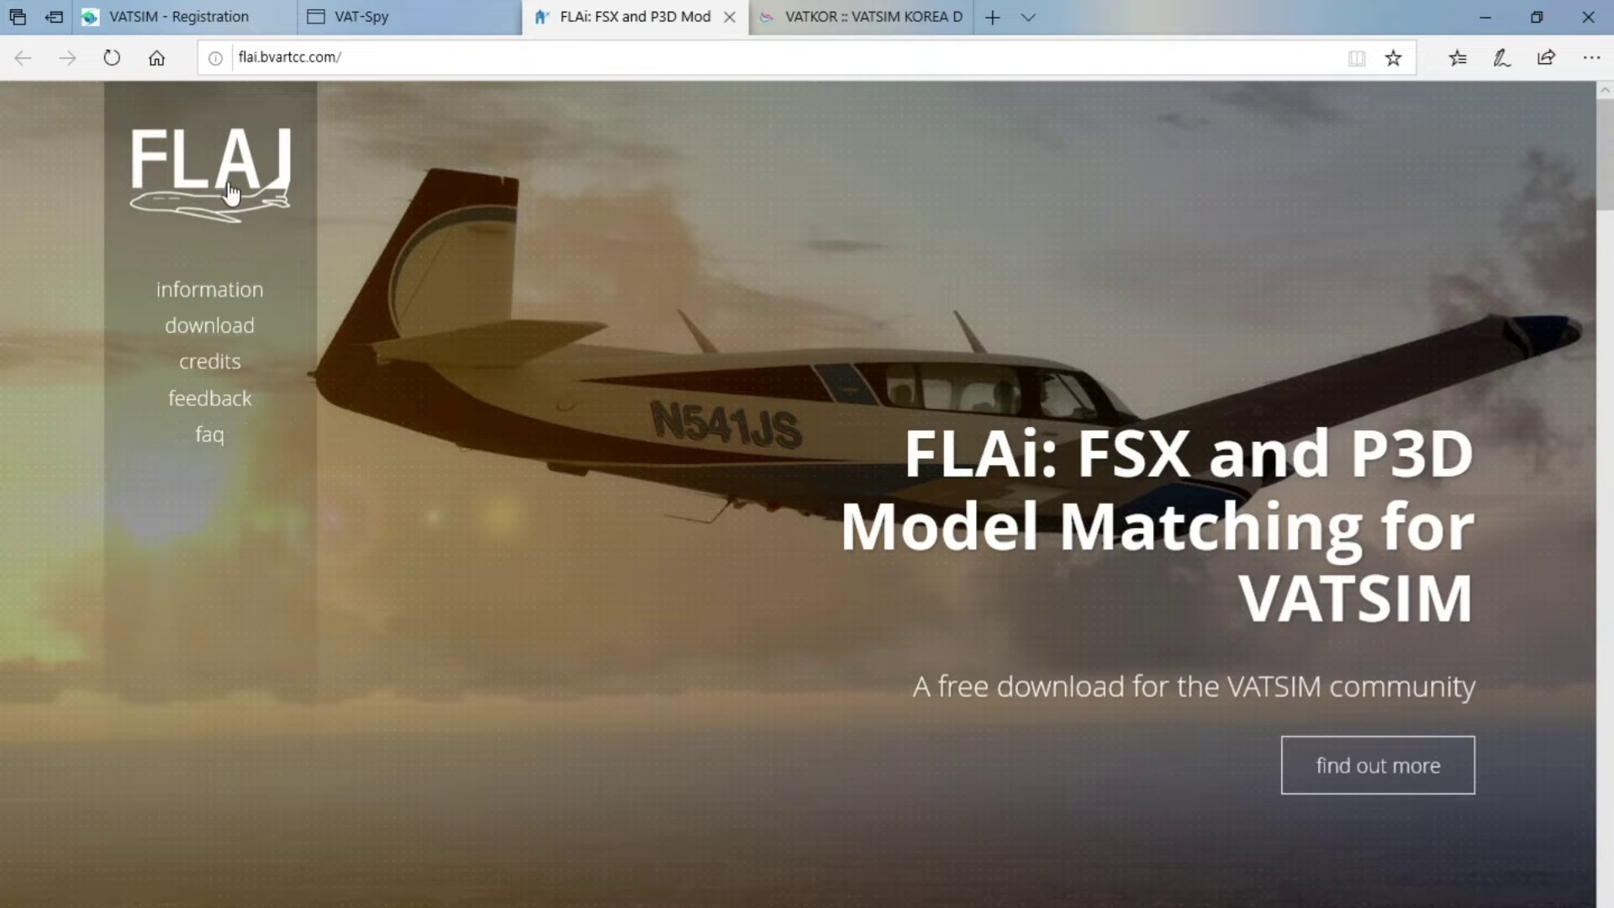
click(328, 56)
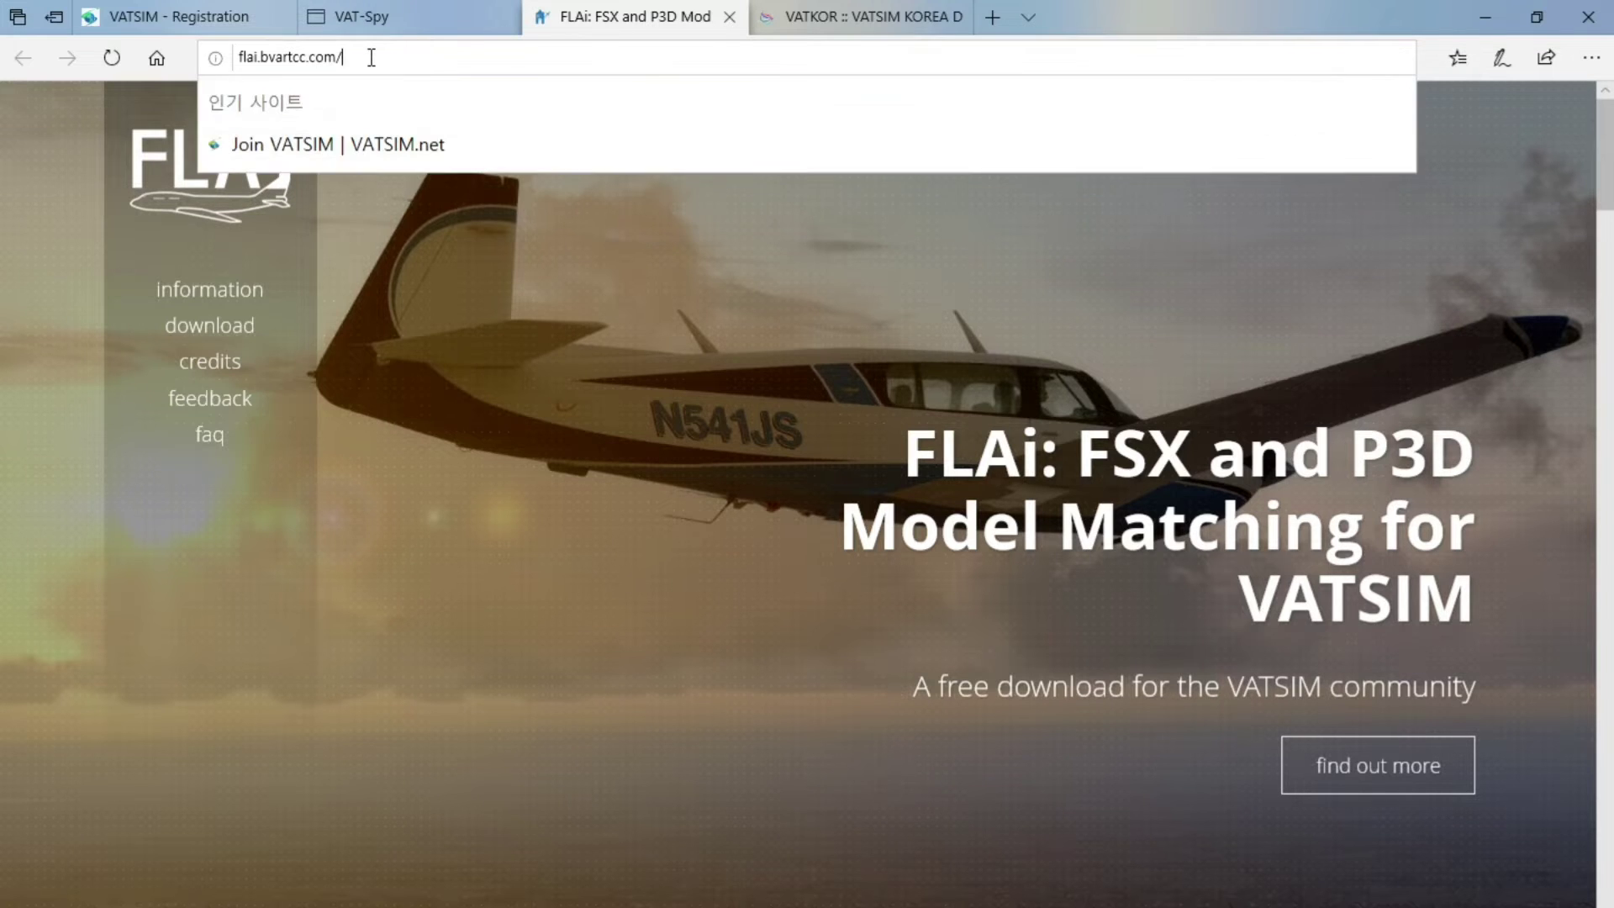
click(379, 470)
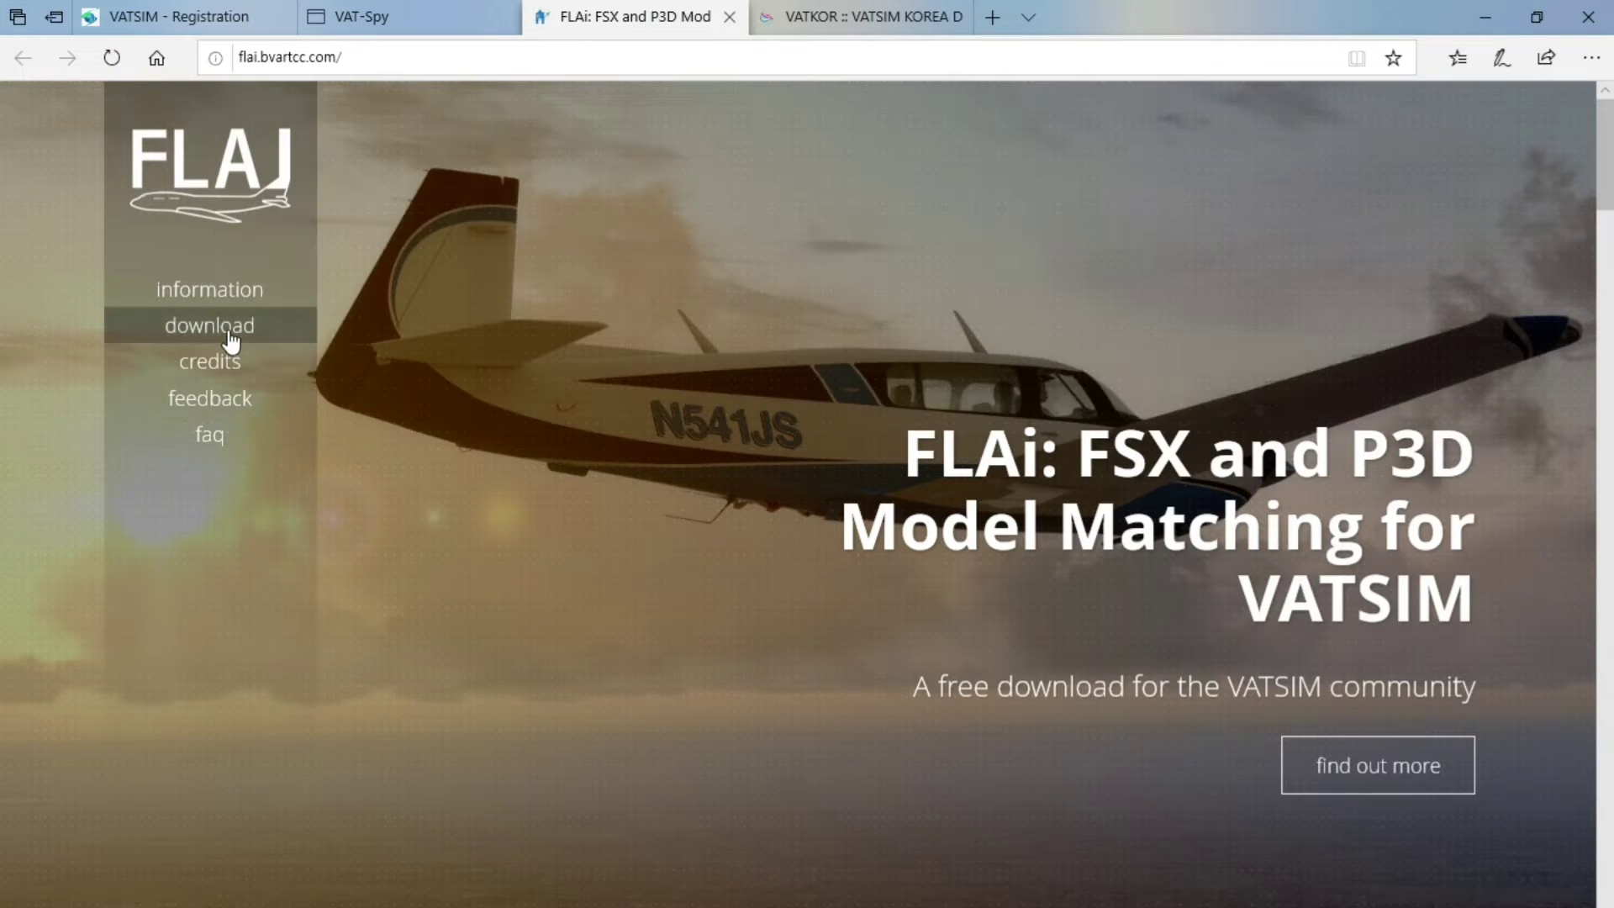
click(223, 338)
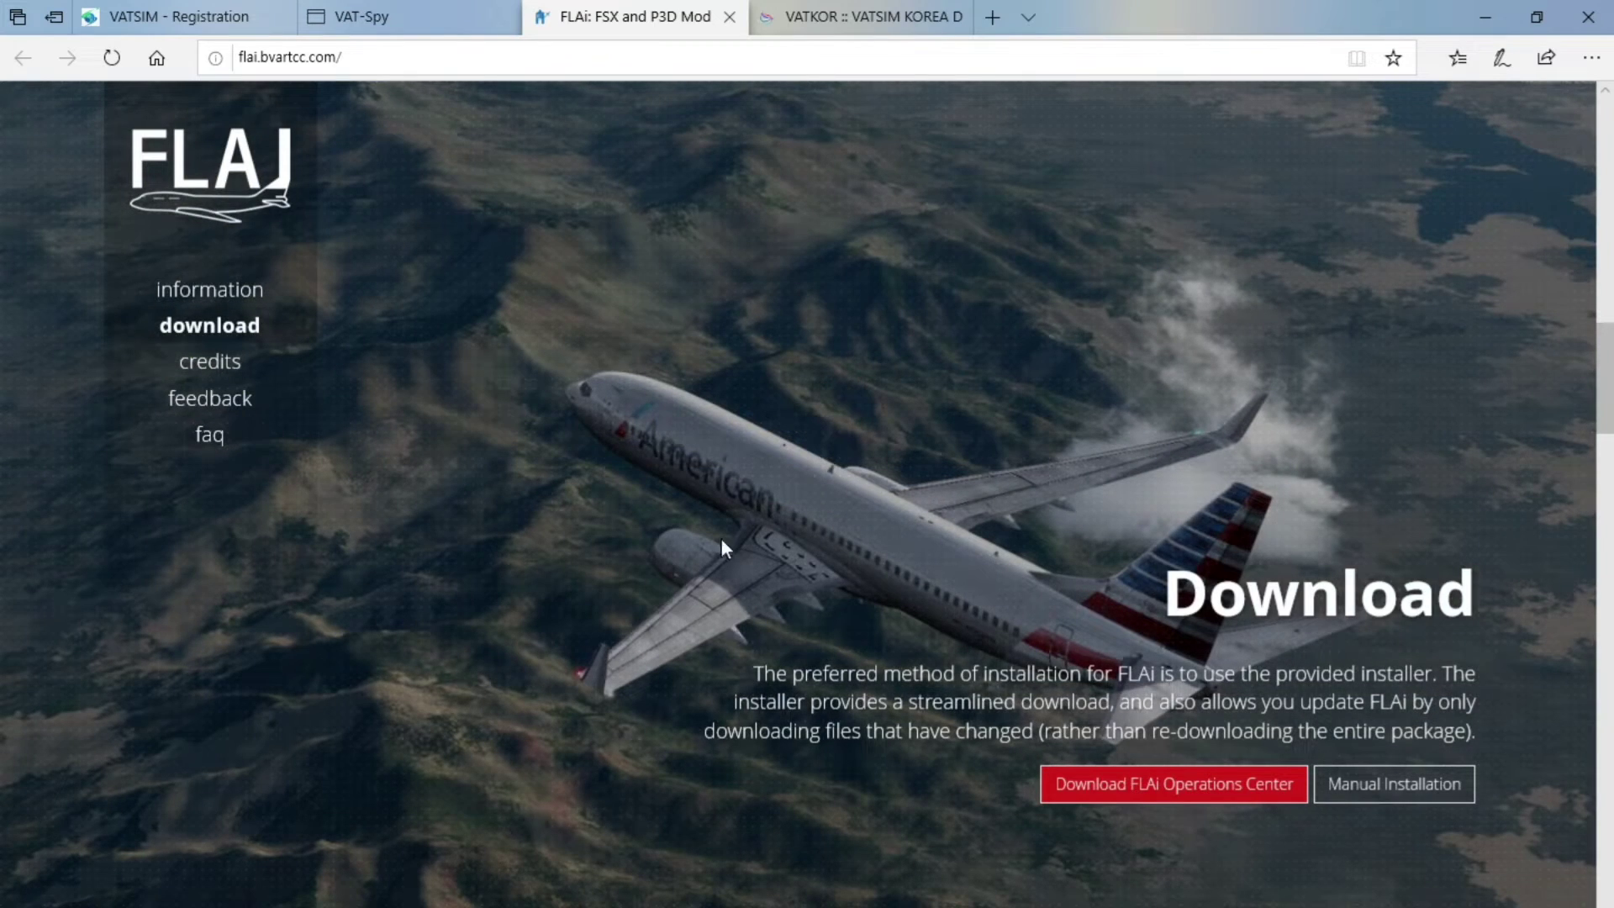
Browse the VATKOR Korea division page, then minimize Edge to show the desktop
click(804, 10)
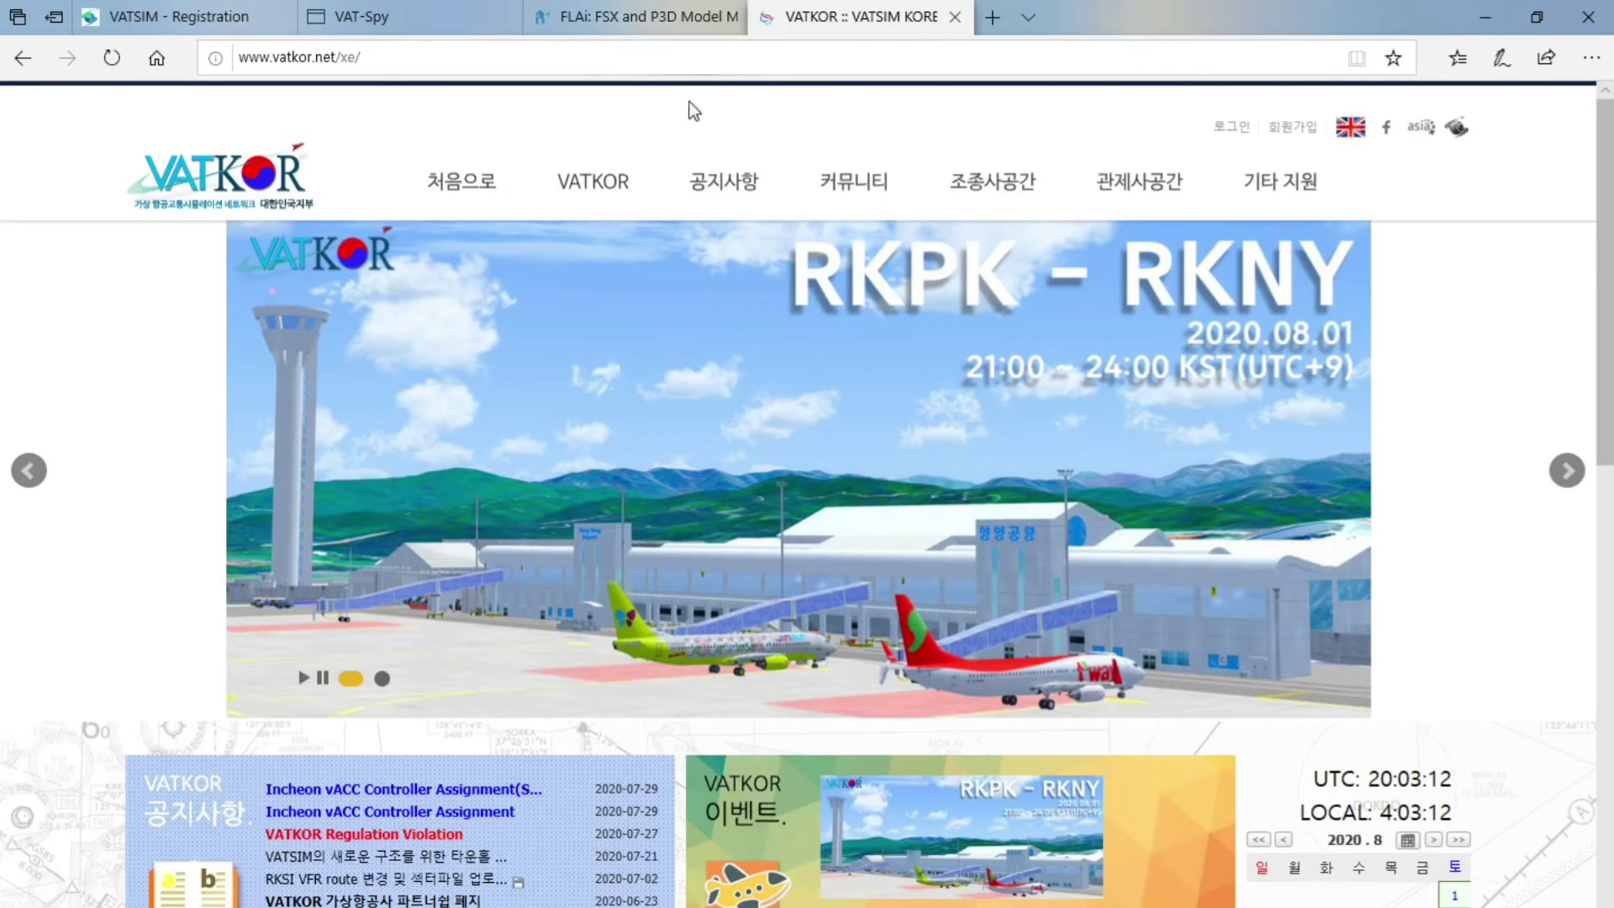
scroll(639, 420, down, 10)
scroll(626, 407, down, 5)
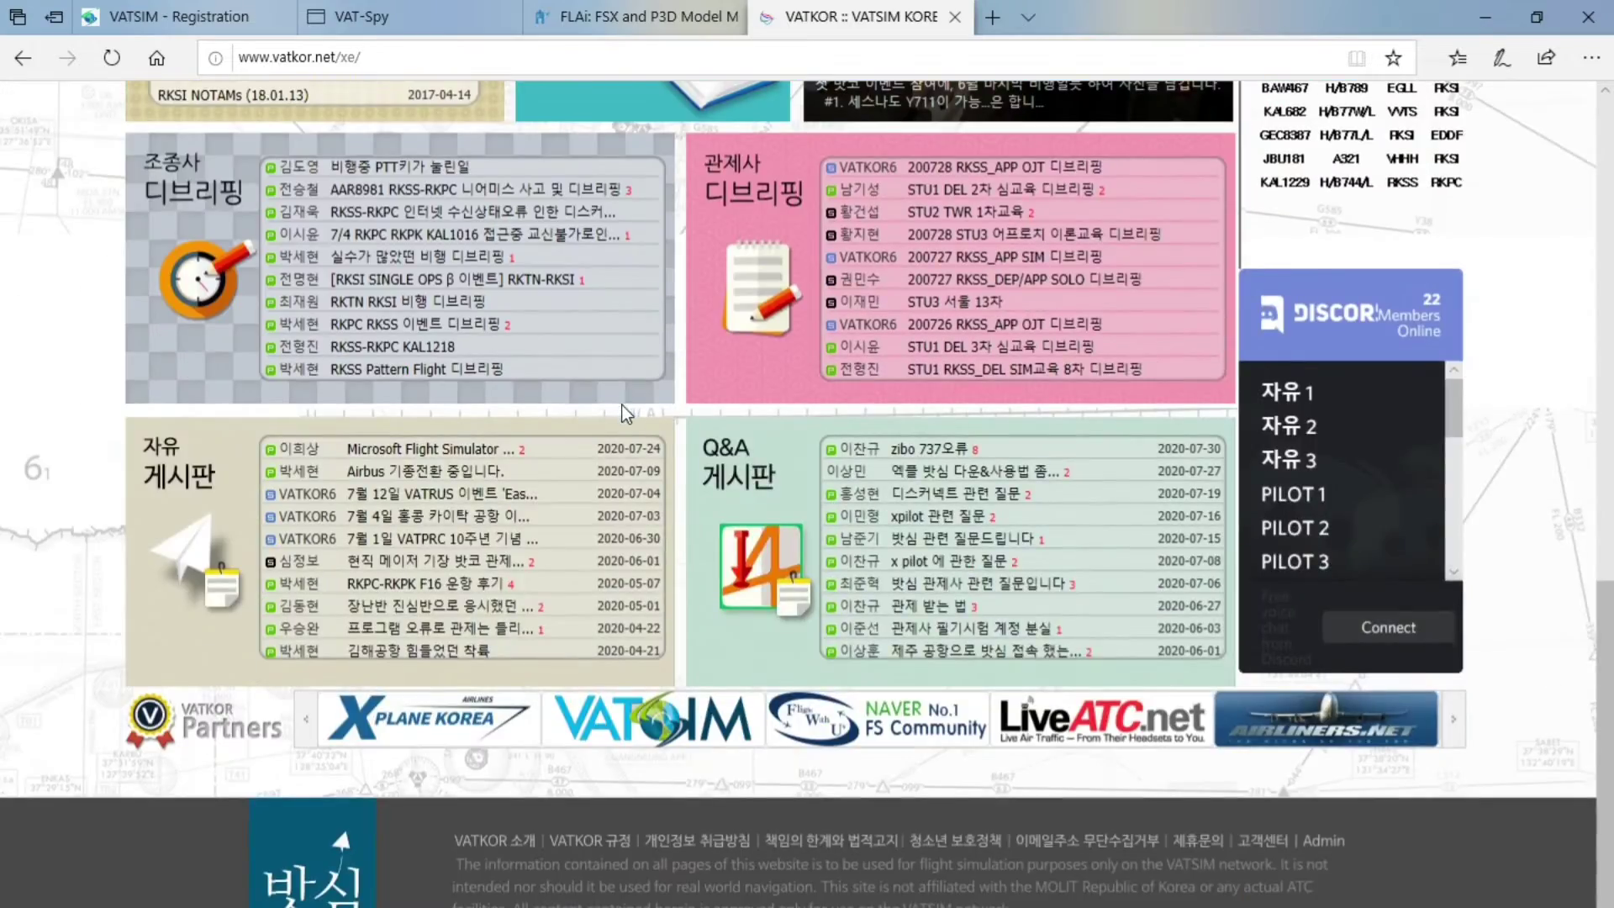
scroll(631, 407, up, 15)
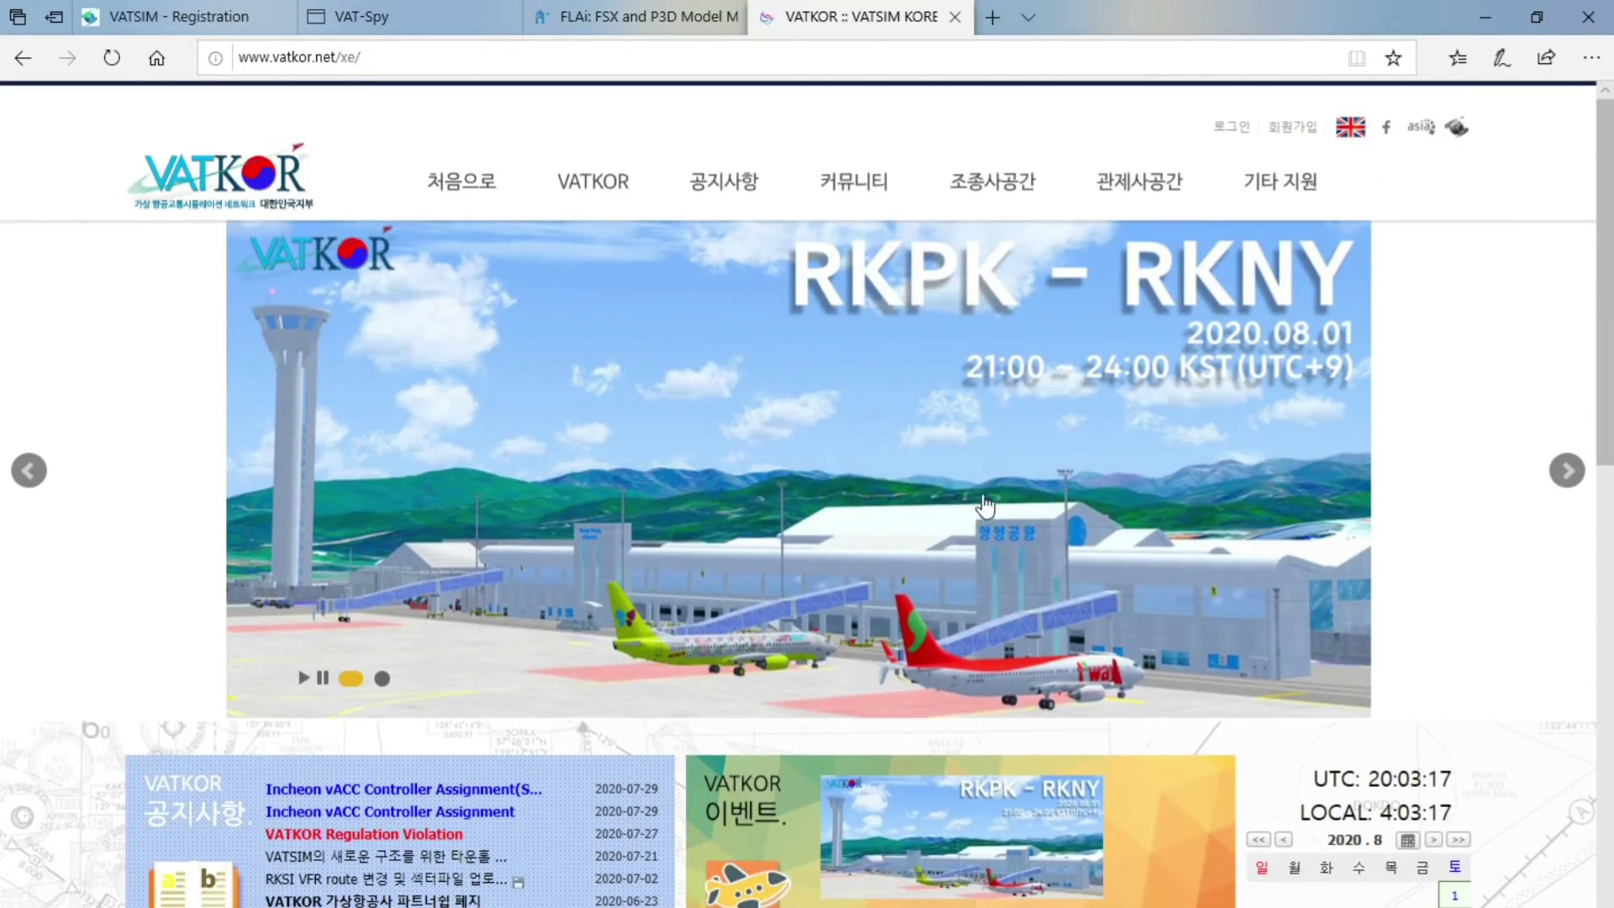
scroll(992, 504, down, 15)
scroll(1008, 530, up, 1)
scroll(1016, 524, up, 1)
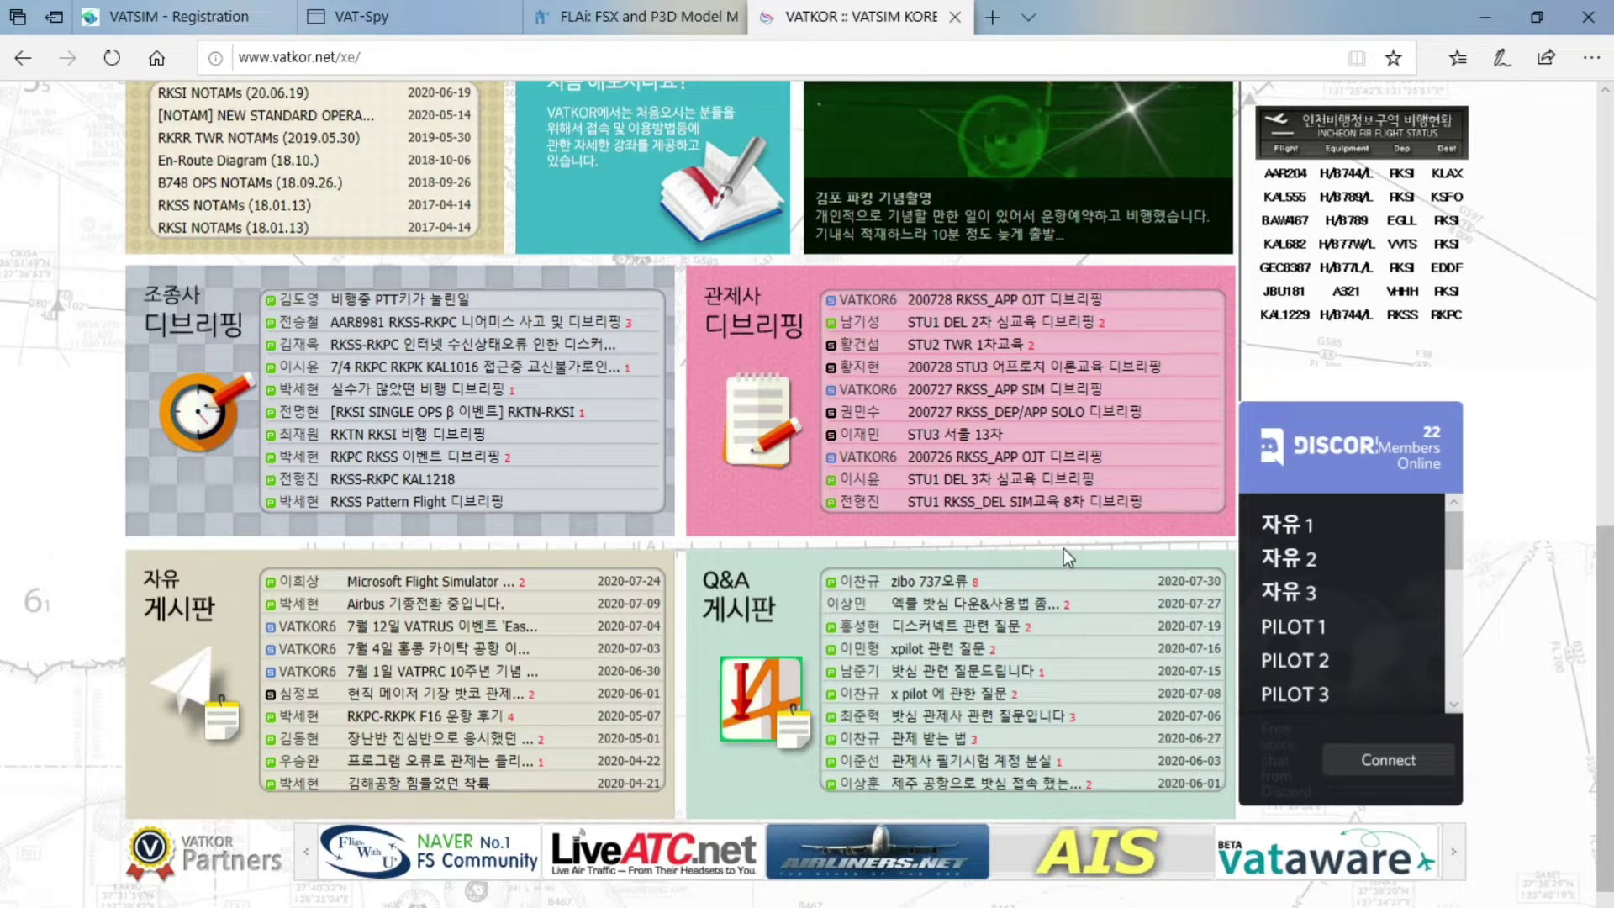
scroll(1110, 624, up, 8)
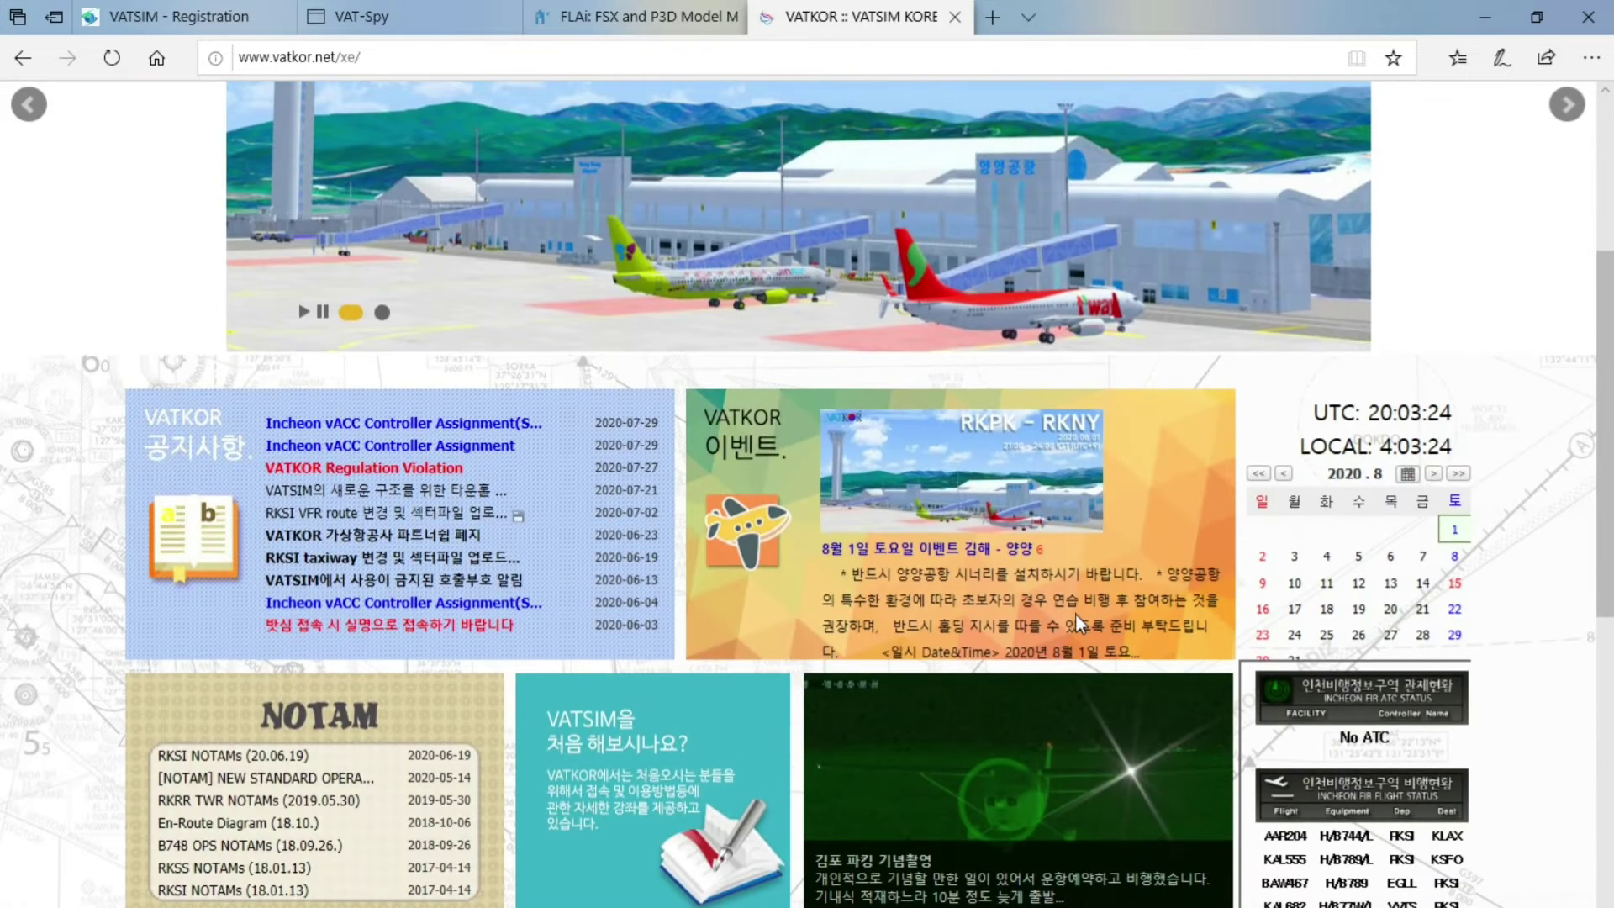
scroll(1084, 622, up, 4)
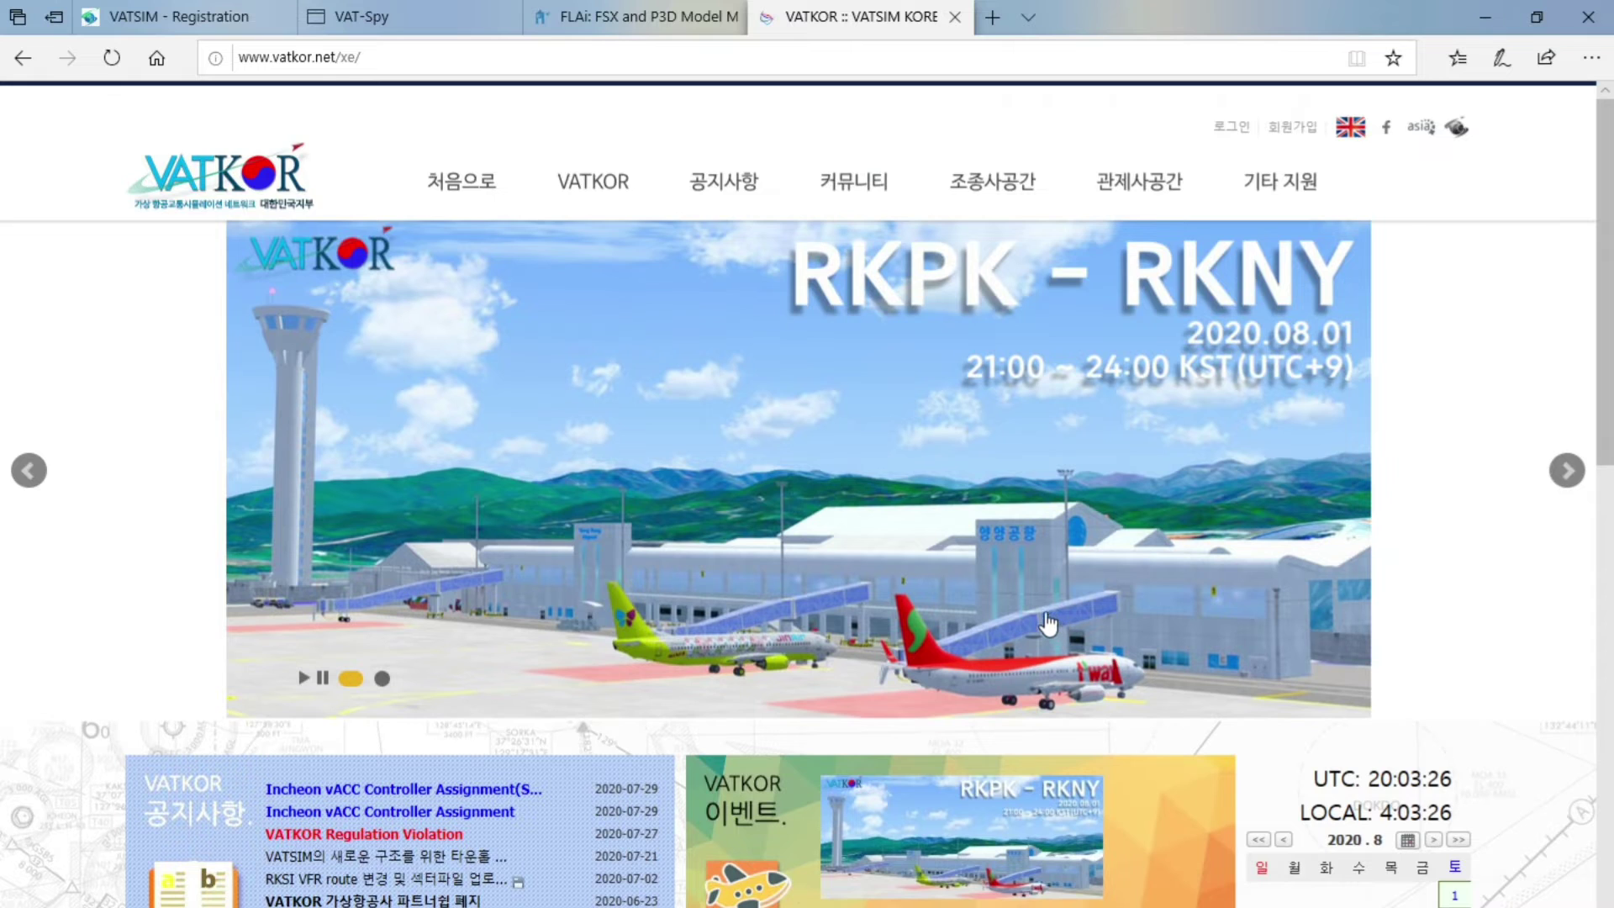
scroll(1058, 626, down, 5)
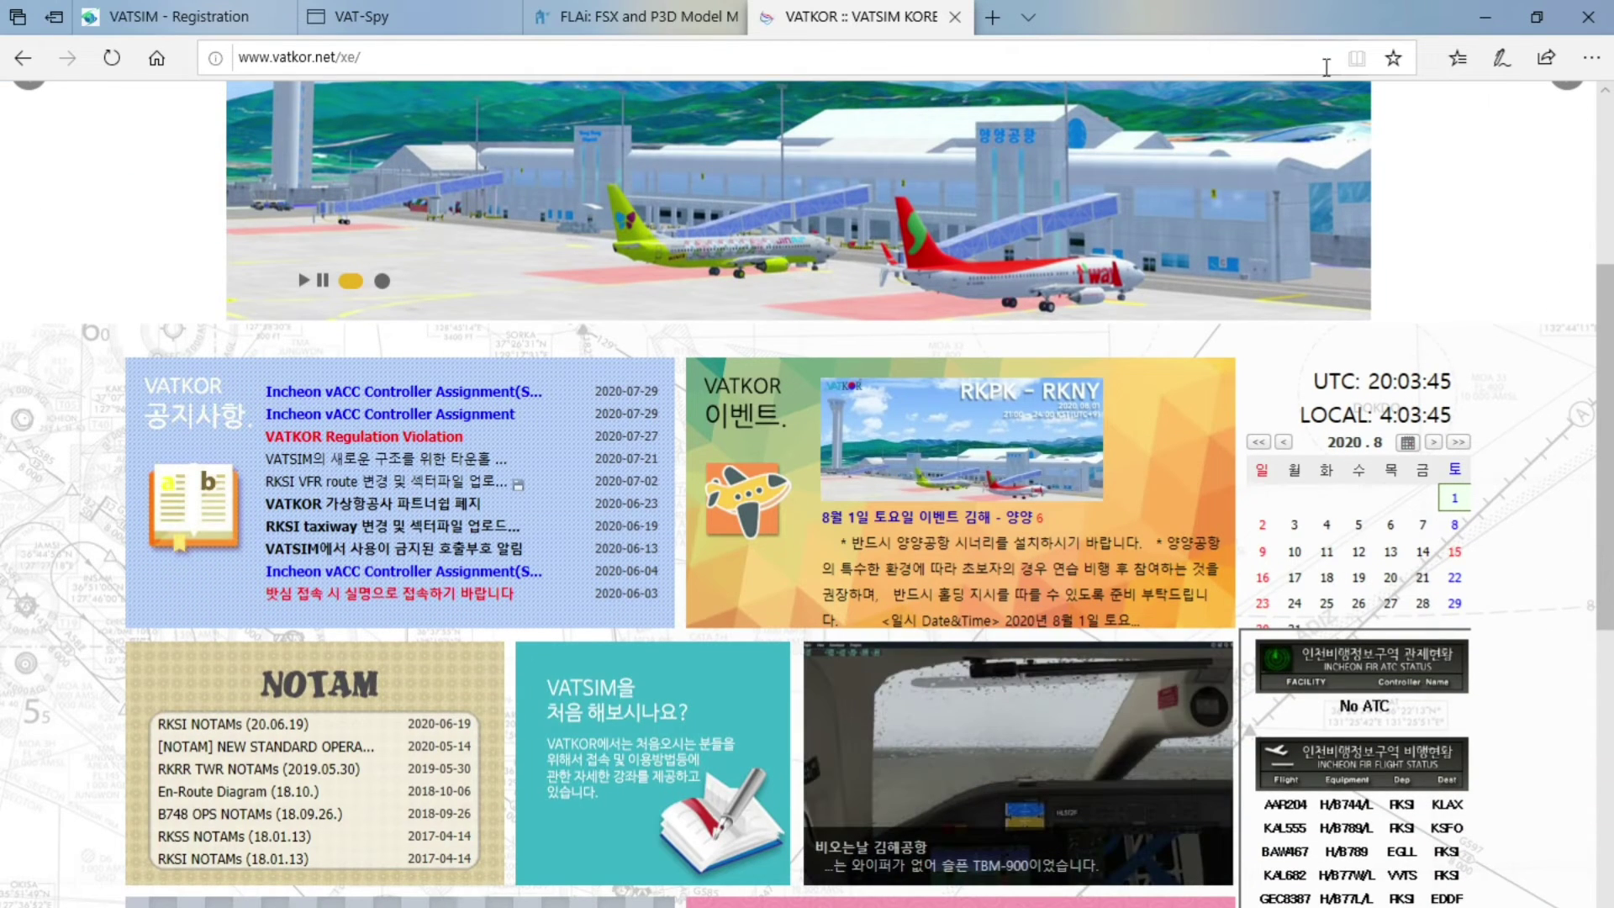
click(1483, 19)
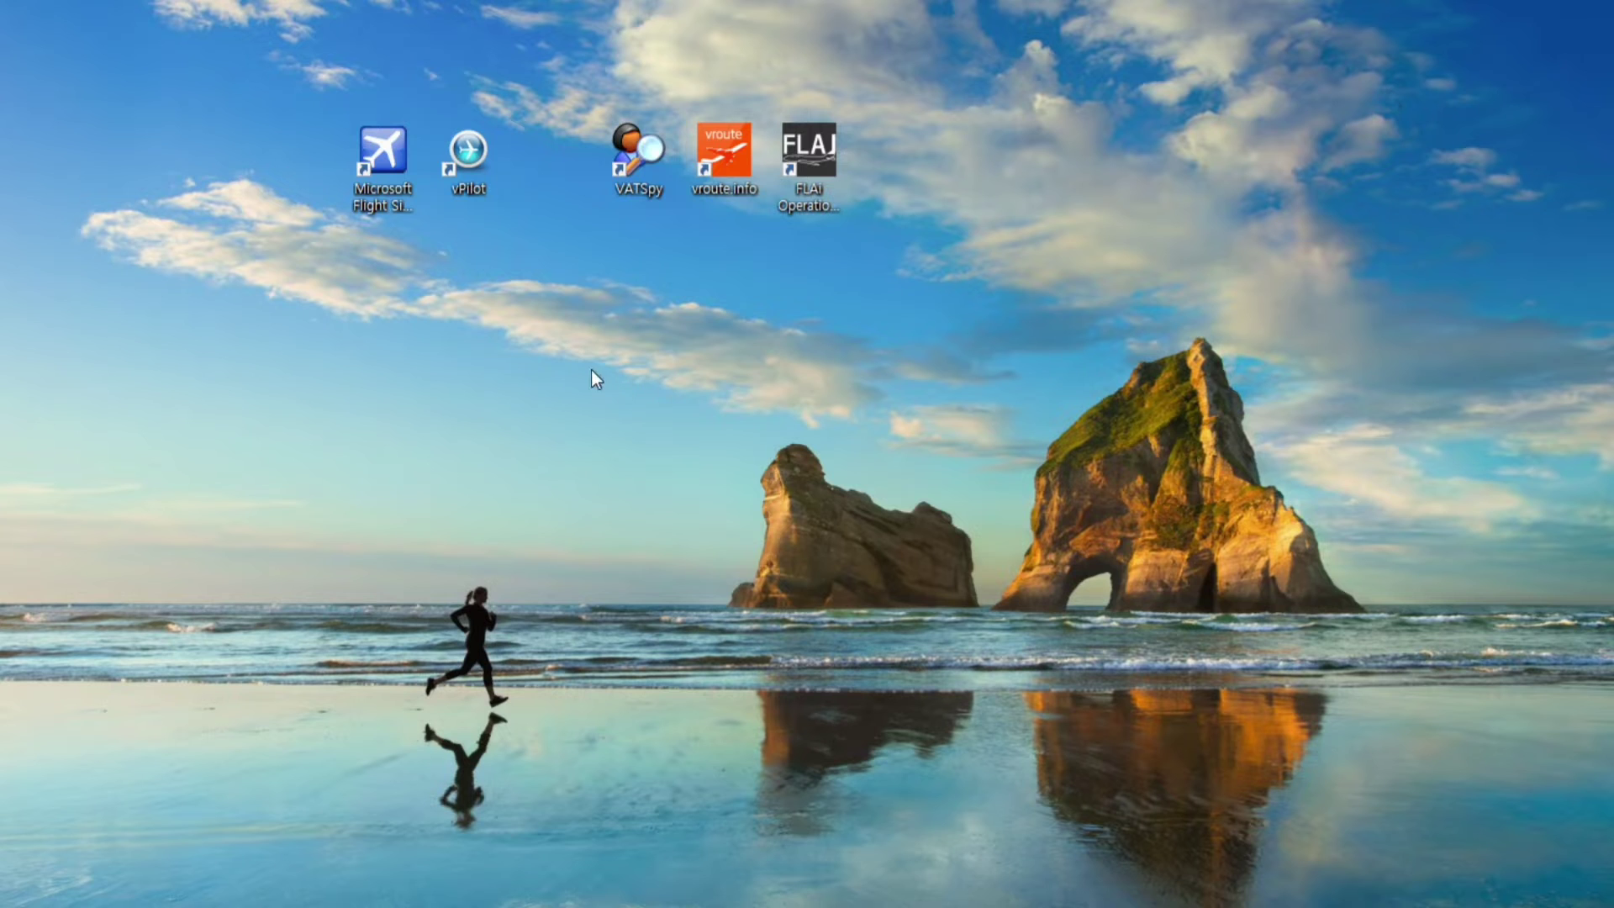
double_click(654, 156)
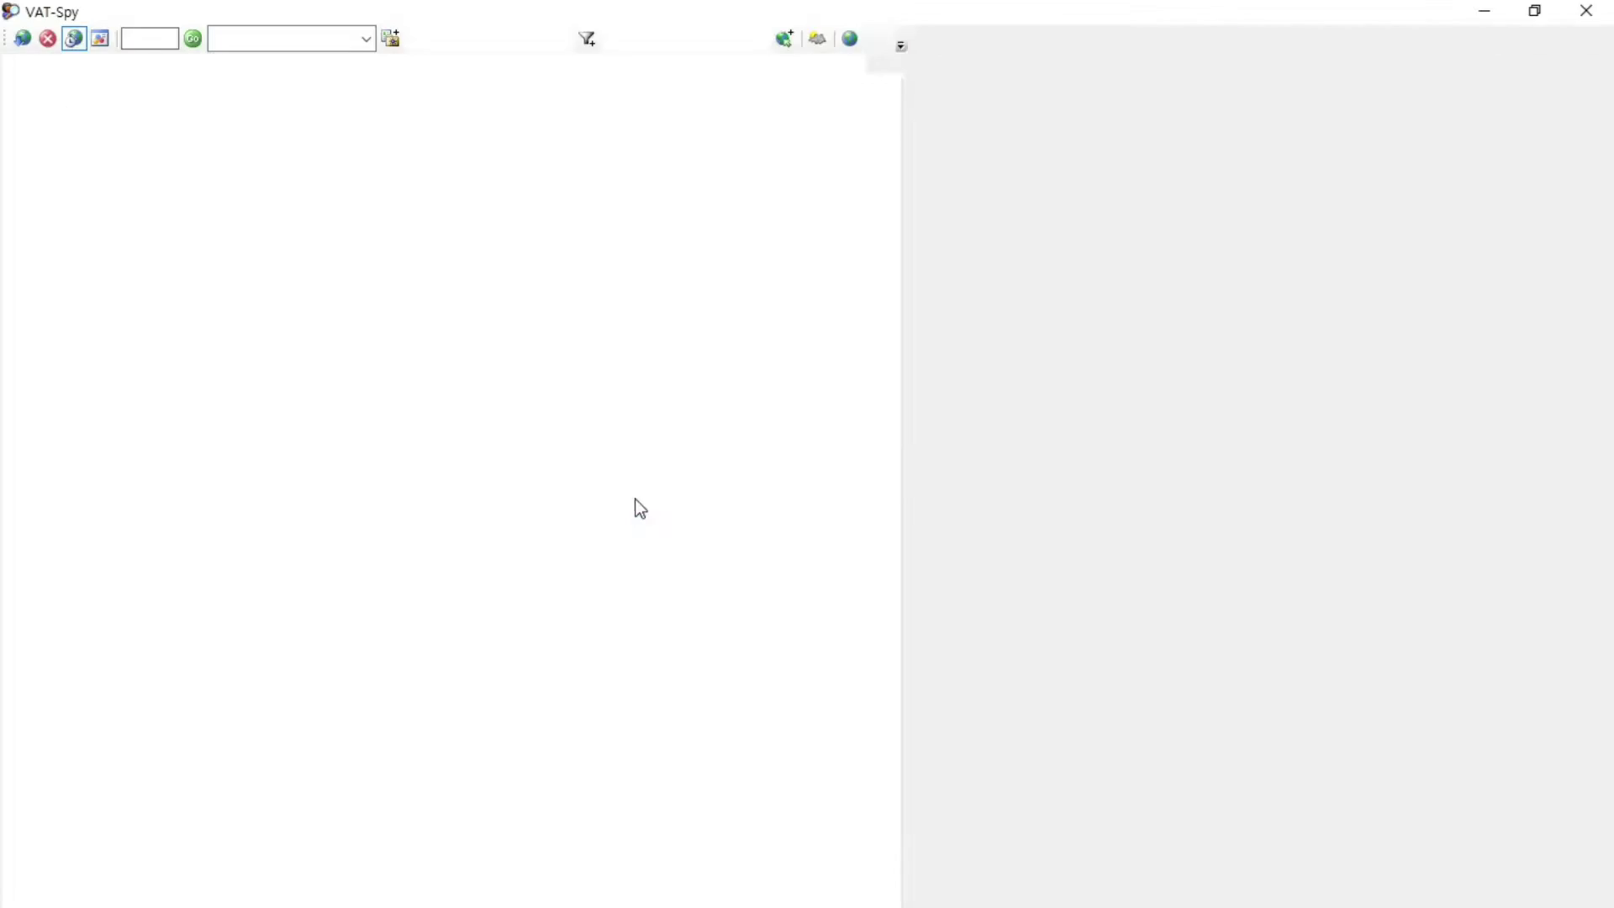
scroll(641, 515, up, 4)
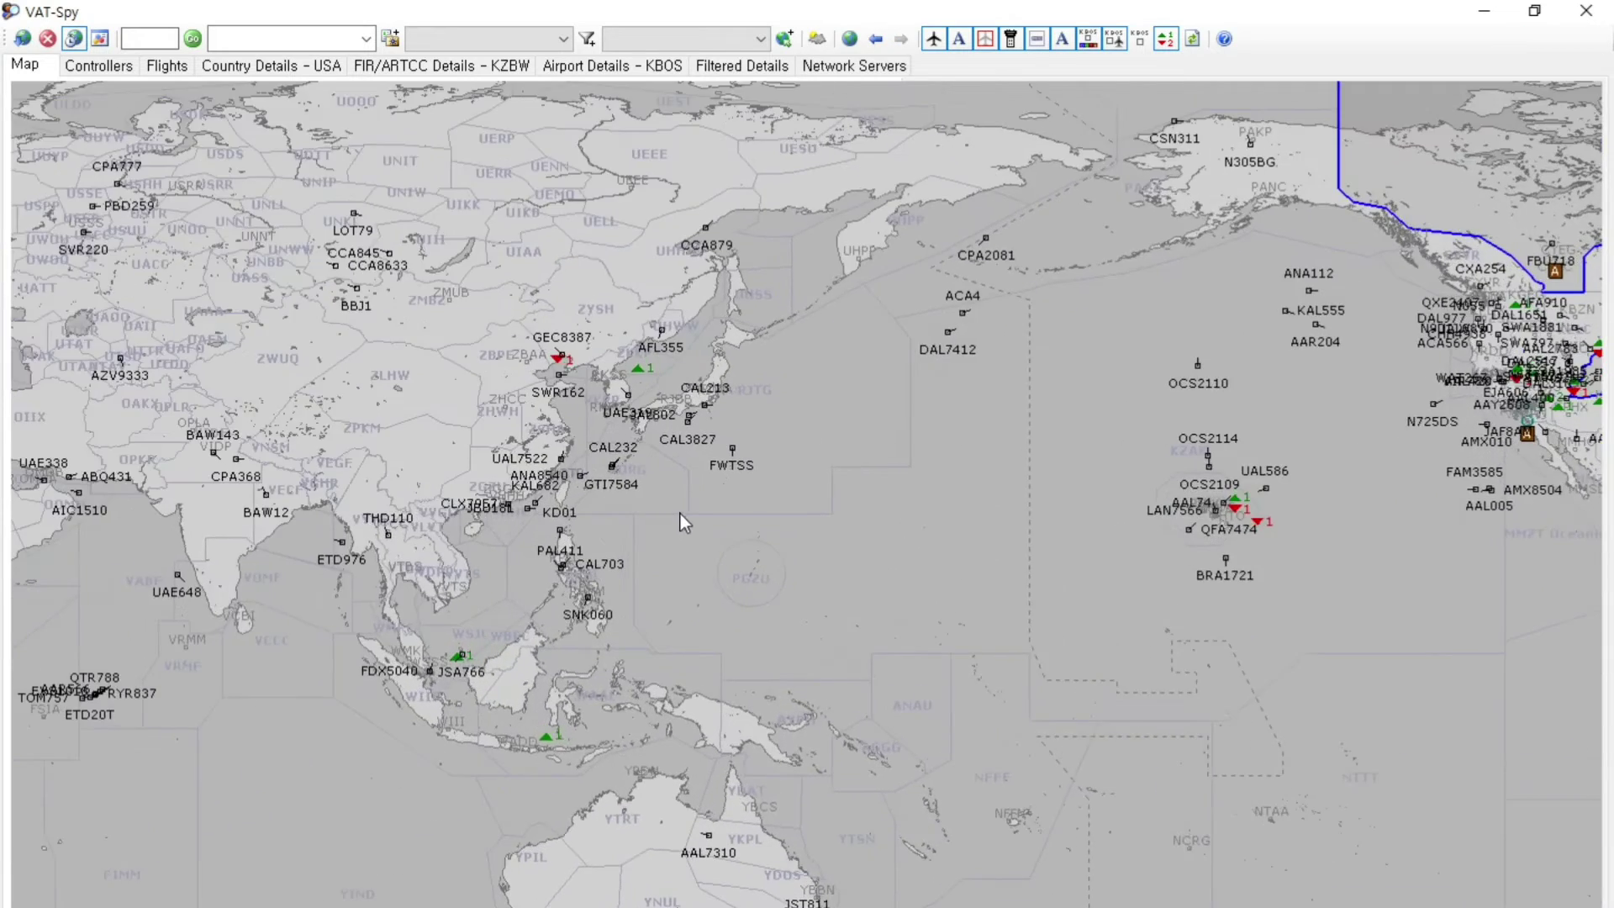
drag(575, 393, 772, 274)
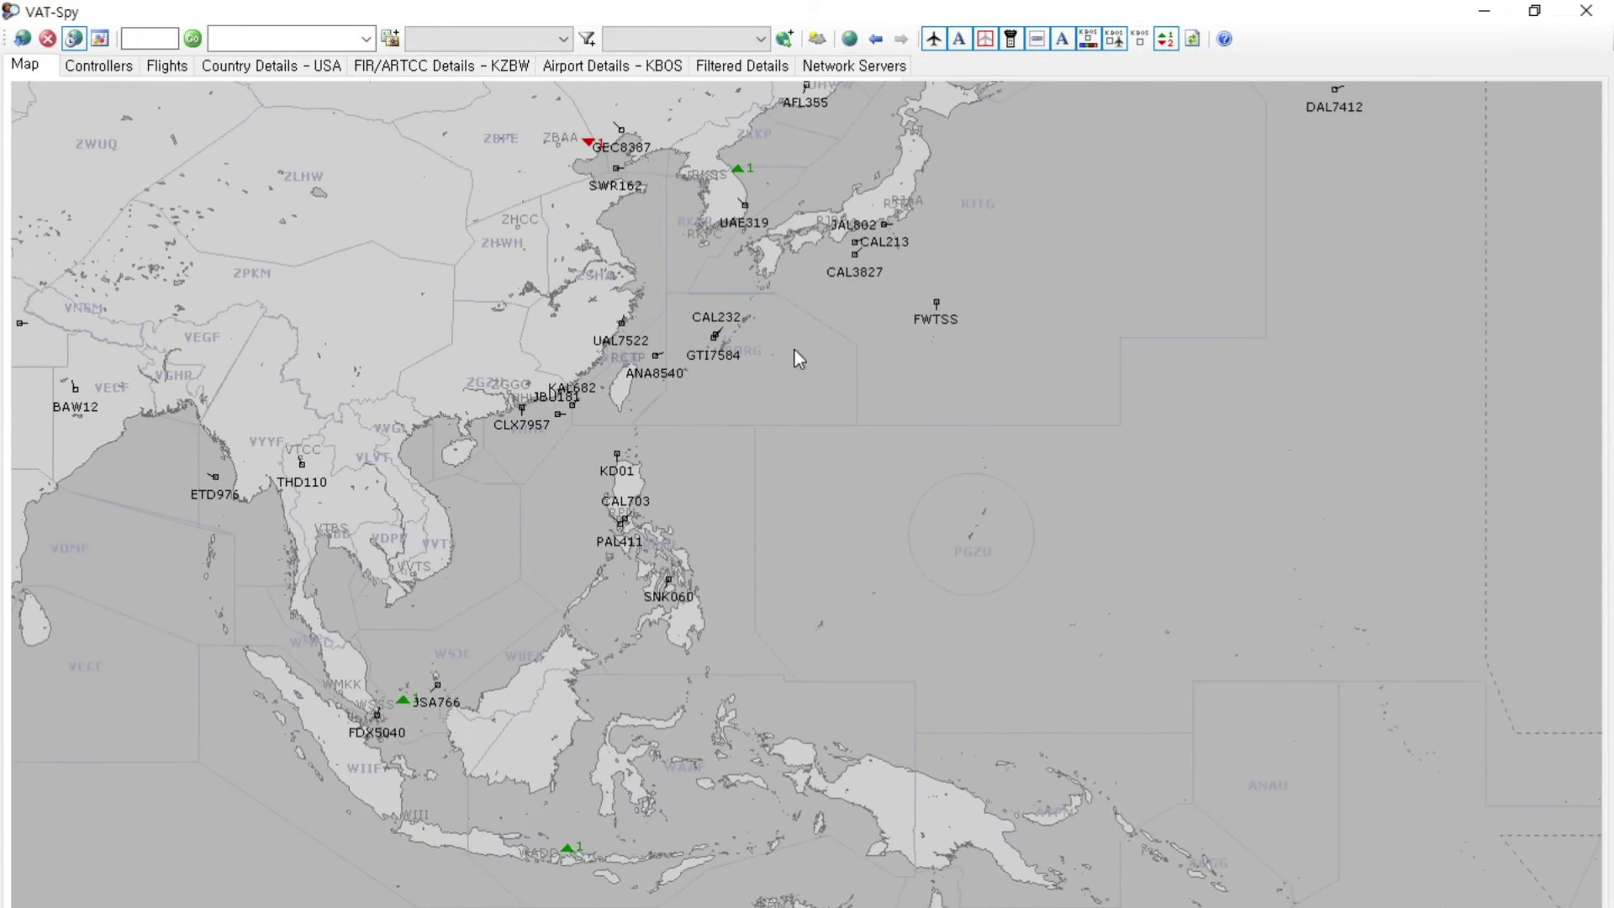
scroll(530, 417, down, 2)
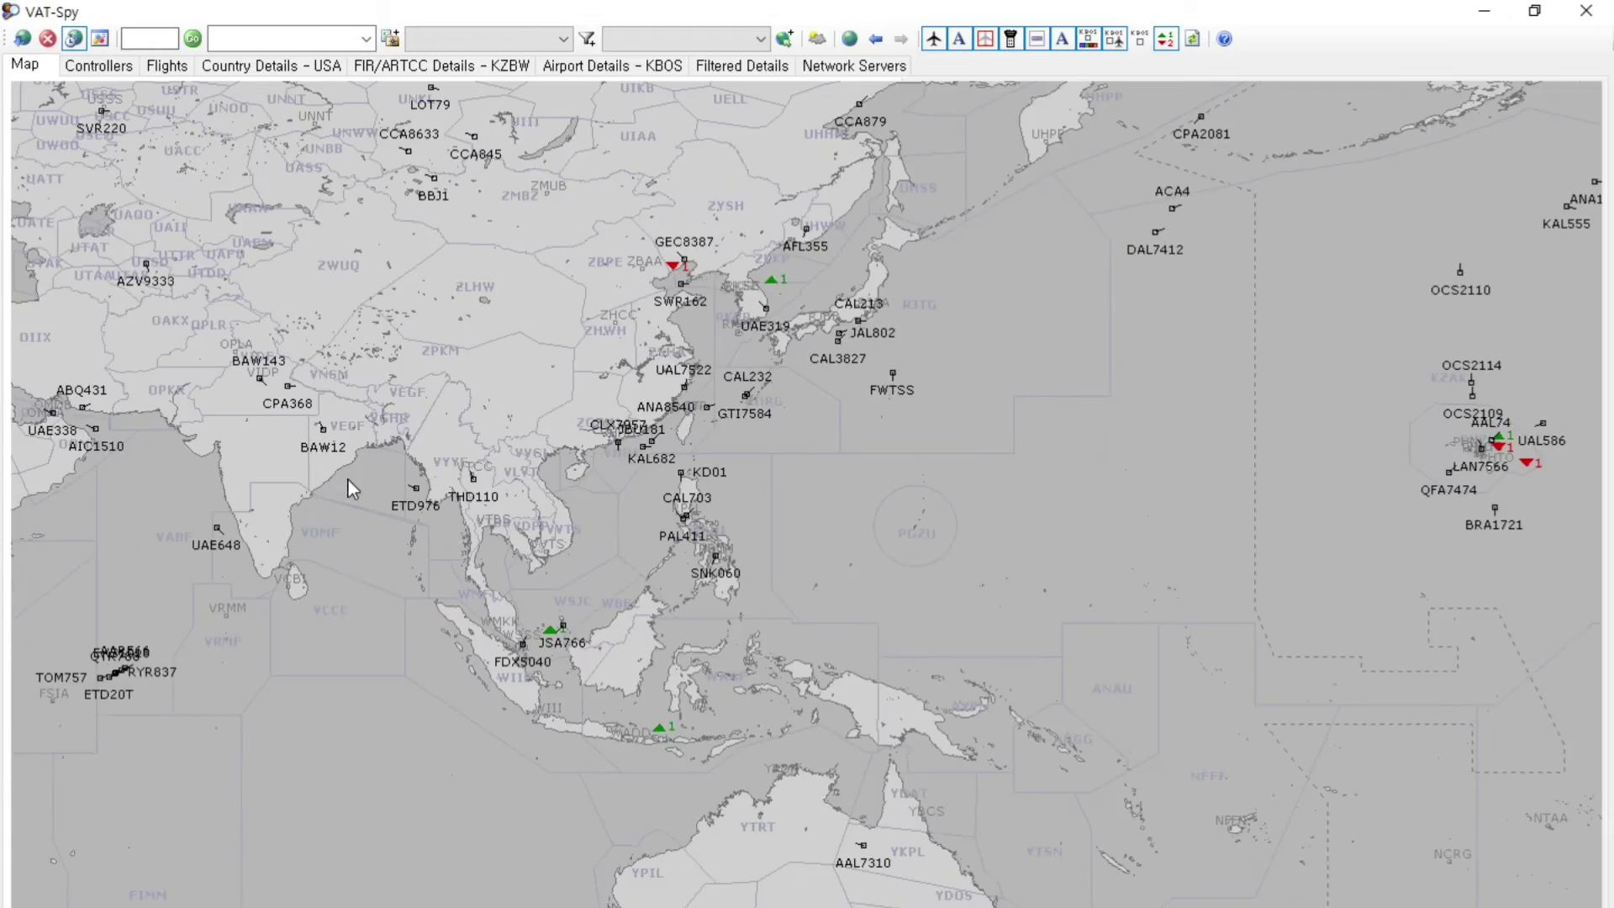
drag(433, 472, 587, 533)
drag(402, 394, 1387, 630)
drag(609, 322, 849, 357)
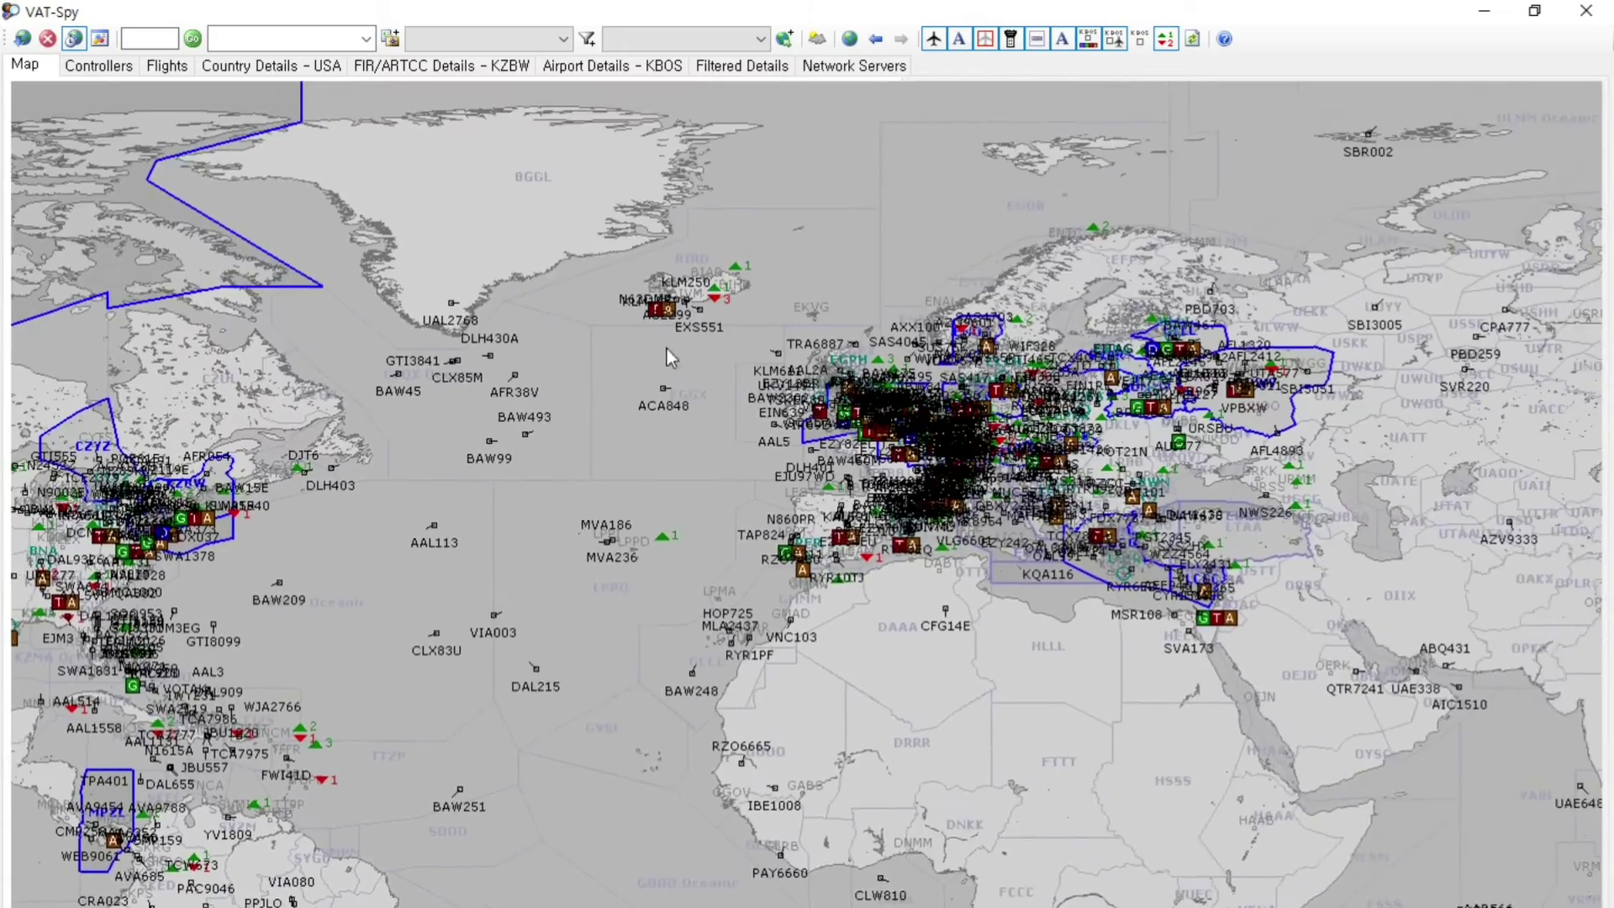
scroll(731, 360, up, 8)
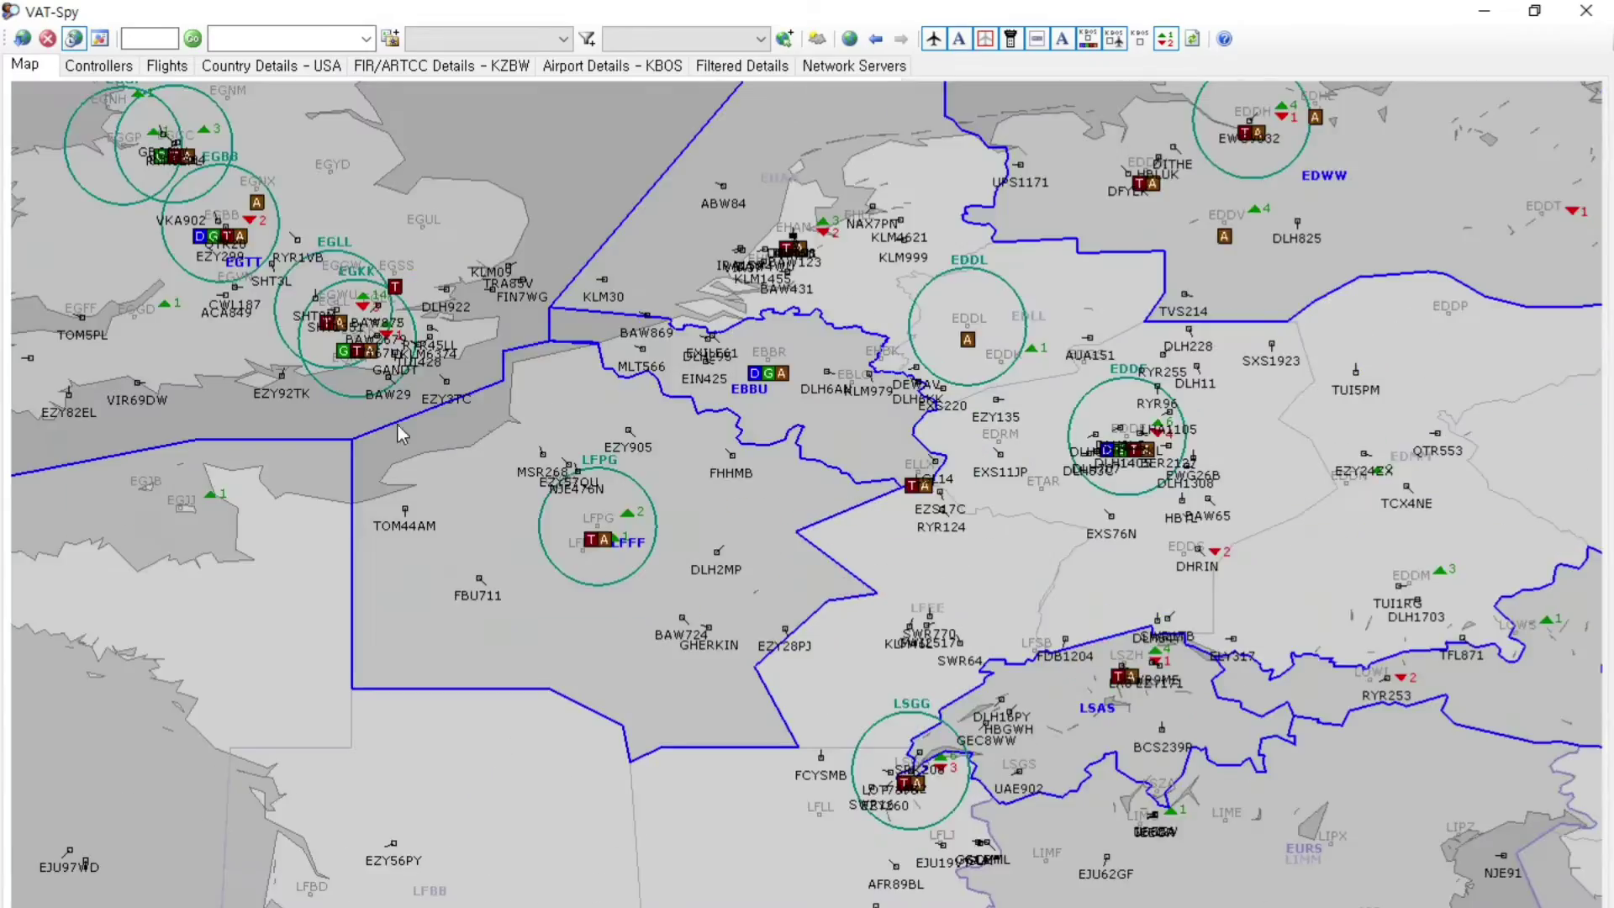
drag(402, 433, 576, 520)
scroll(538, 454, up, 4)
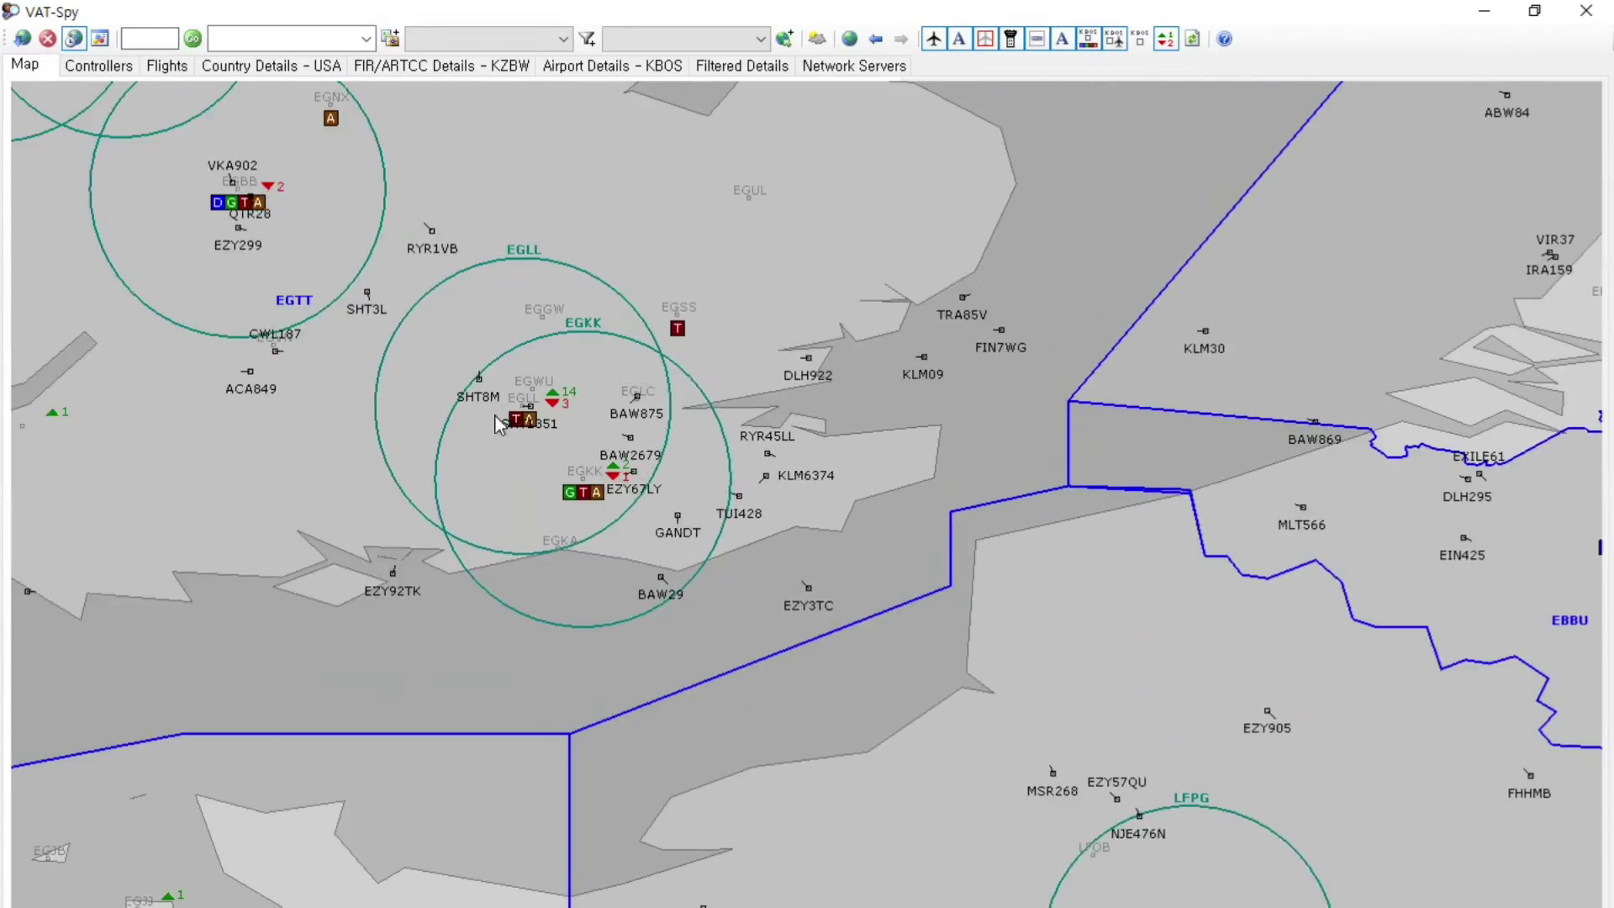
drag(496, 416, 437, 451)
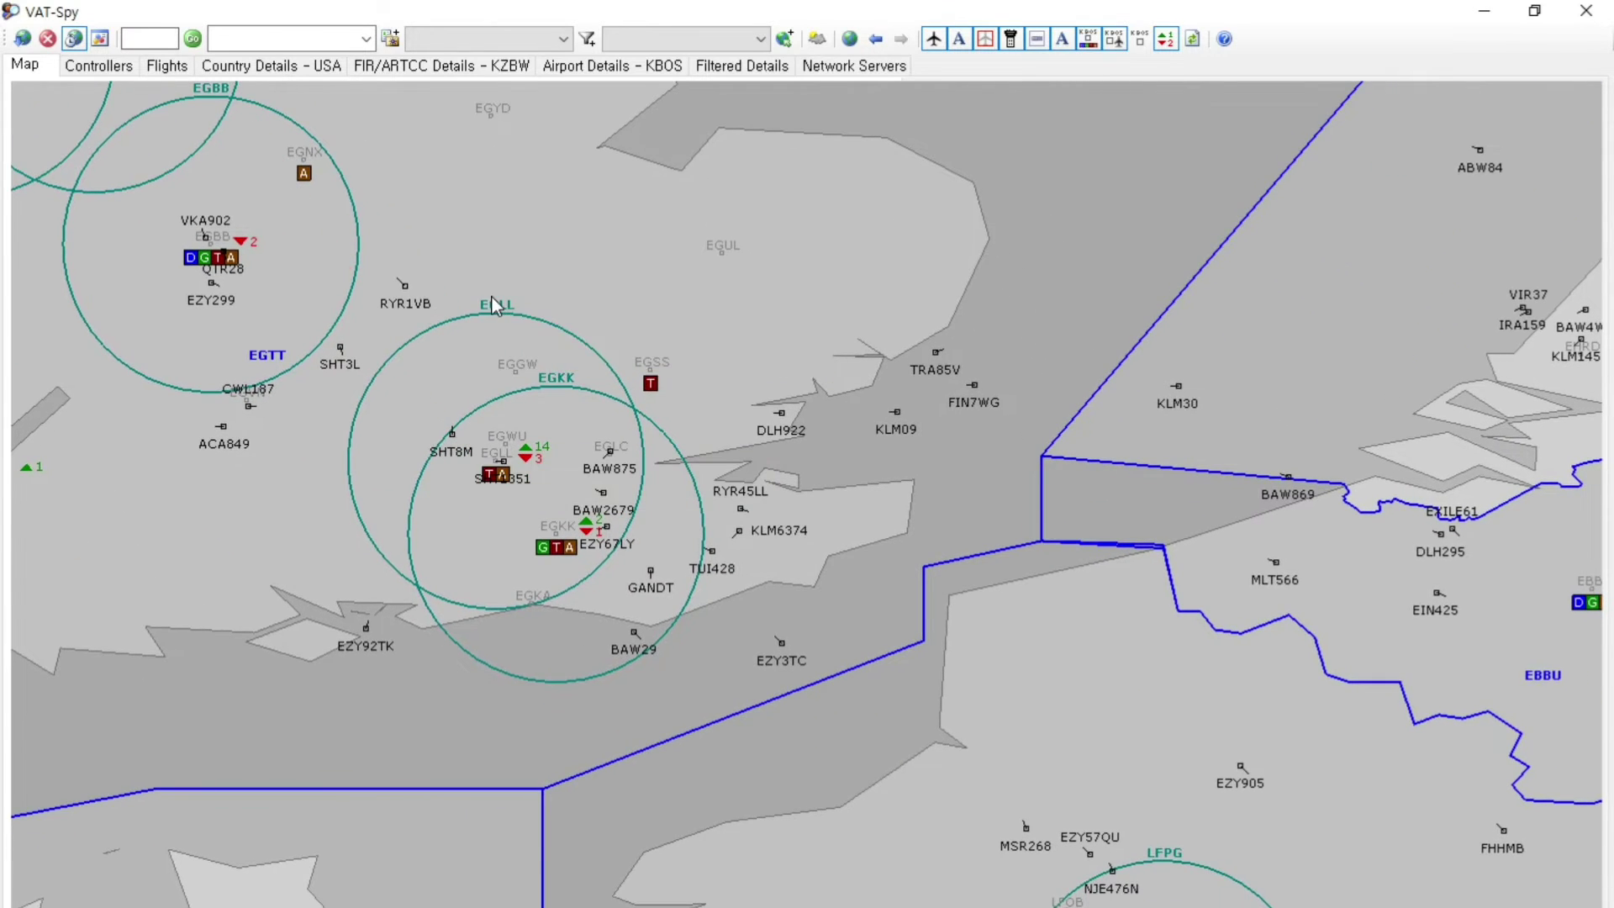
mouse_move(495, 313)
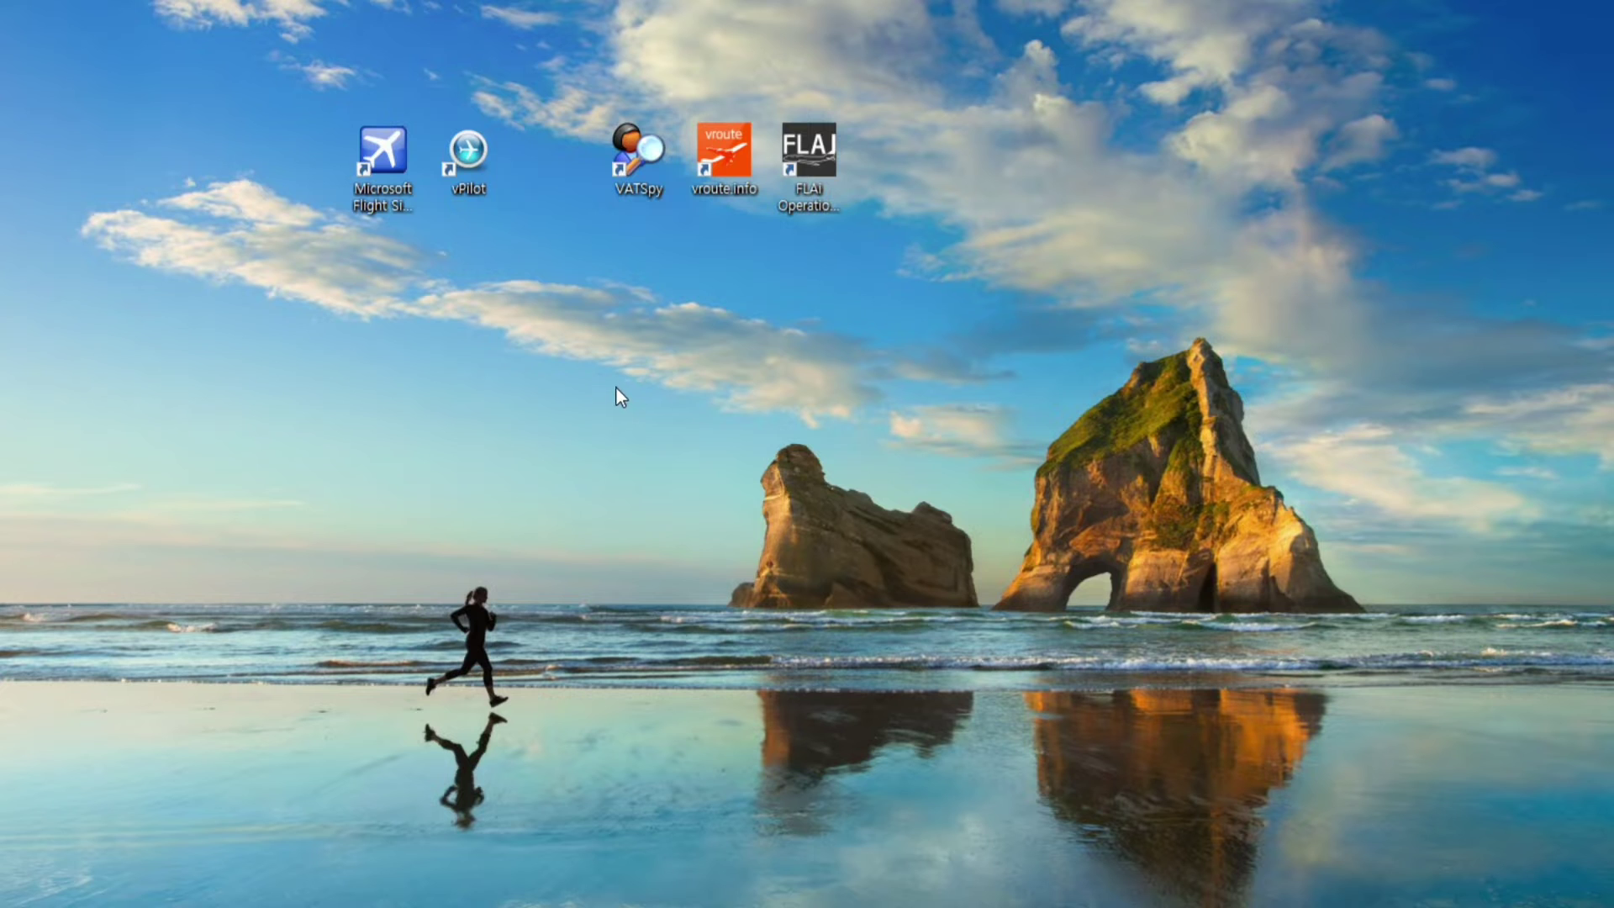
Launch vPilot and review the member ID, password and full name entries
double_click(476, 170)
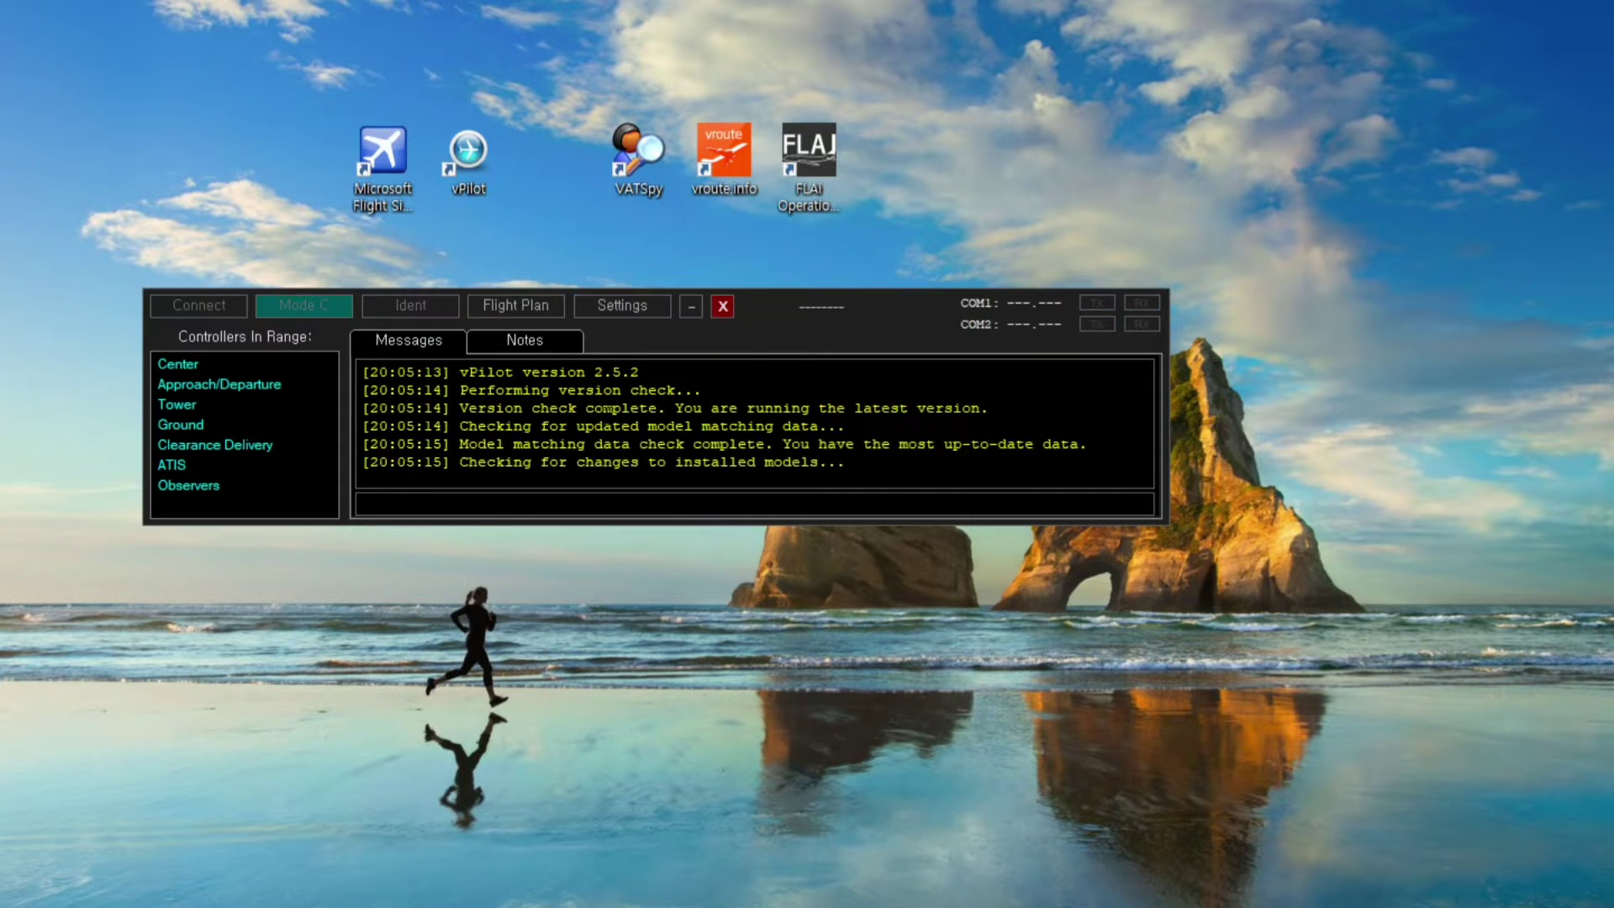
drag(765, 310, 832, 304)
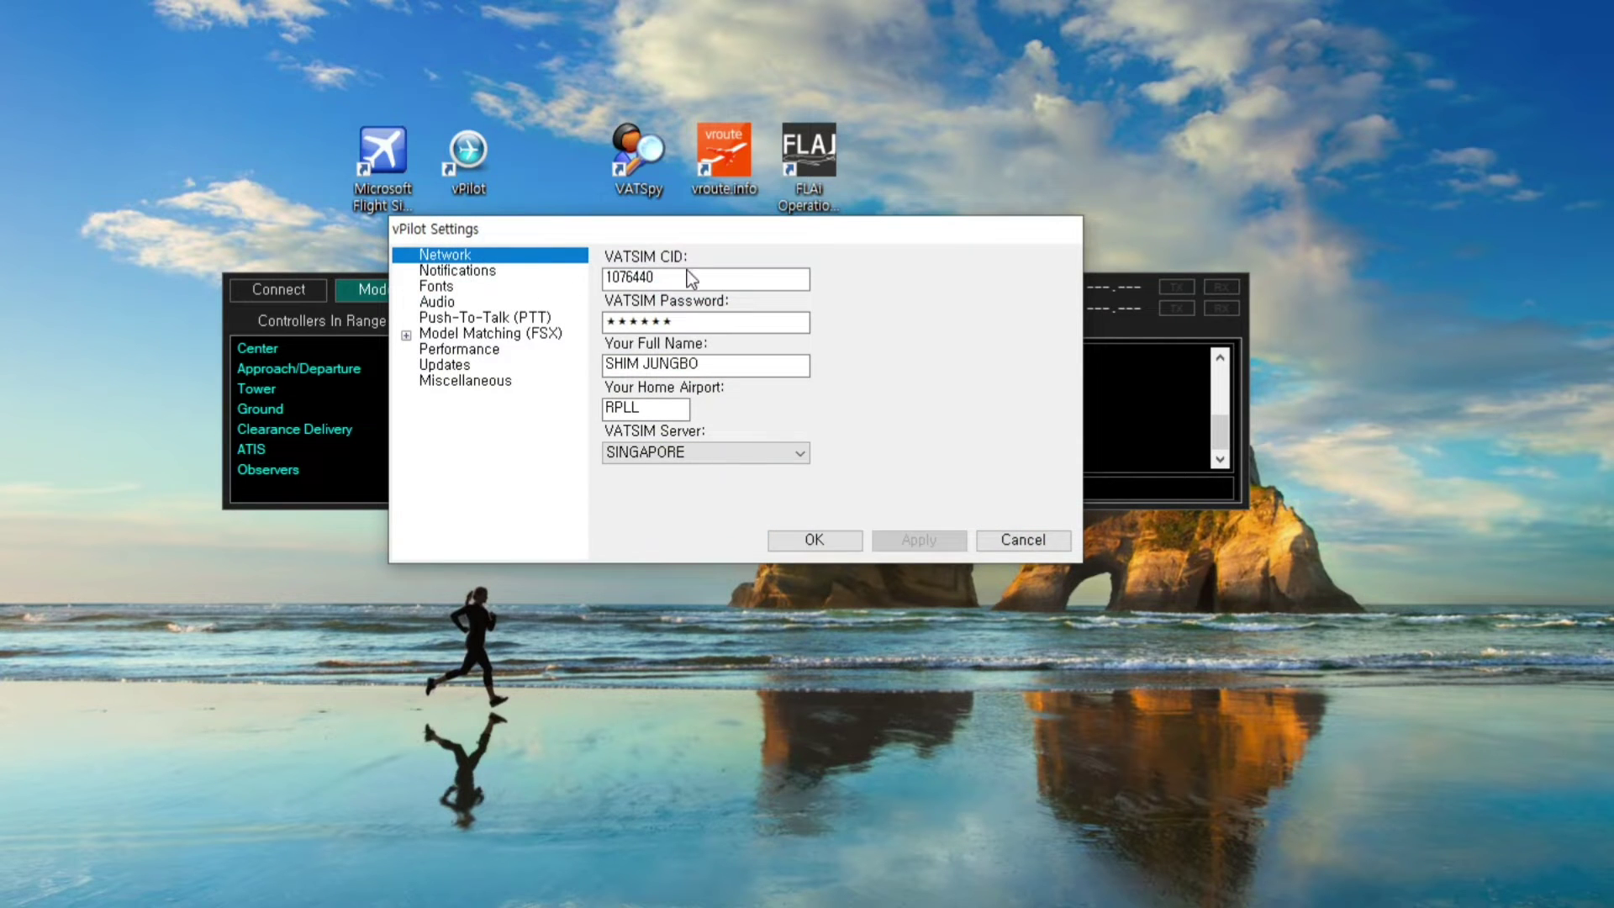
click(693, 278)
double_click(689, 275)
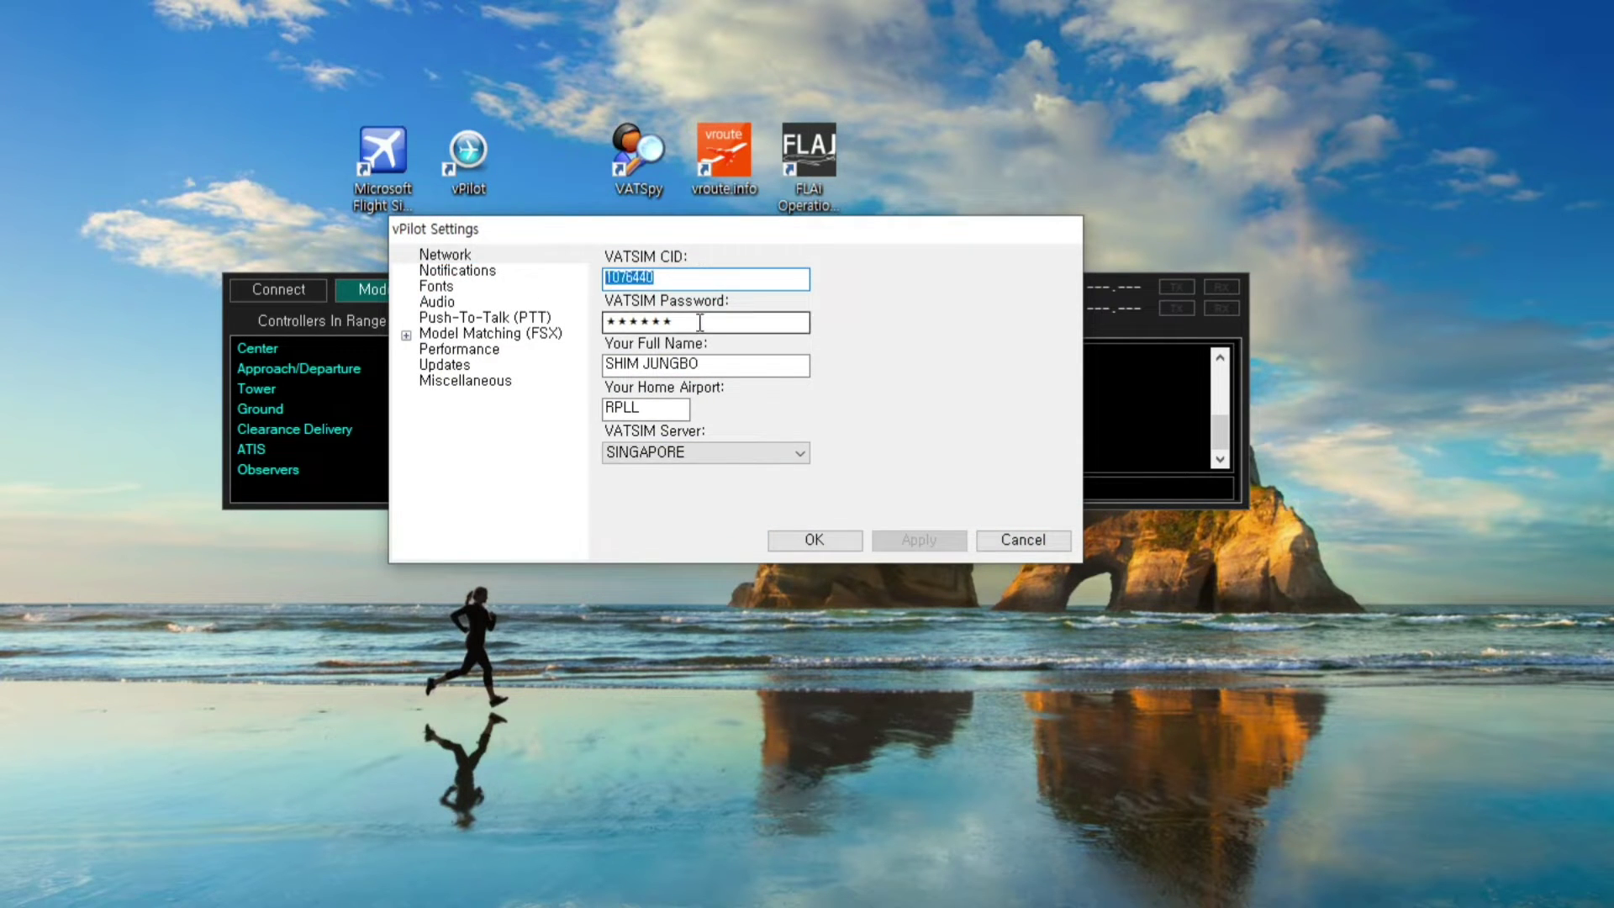
key(Tab)
click(773, 328)
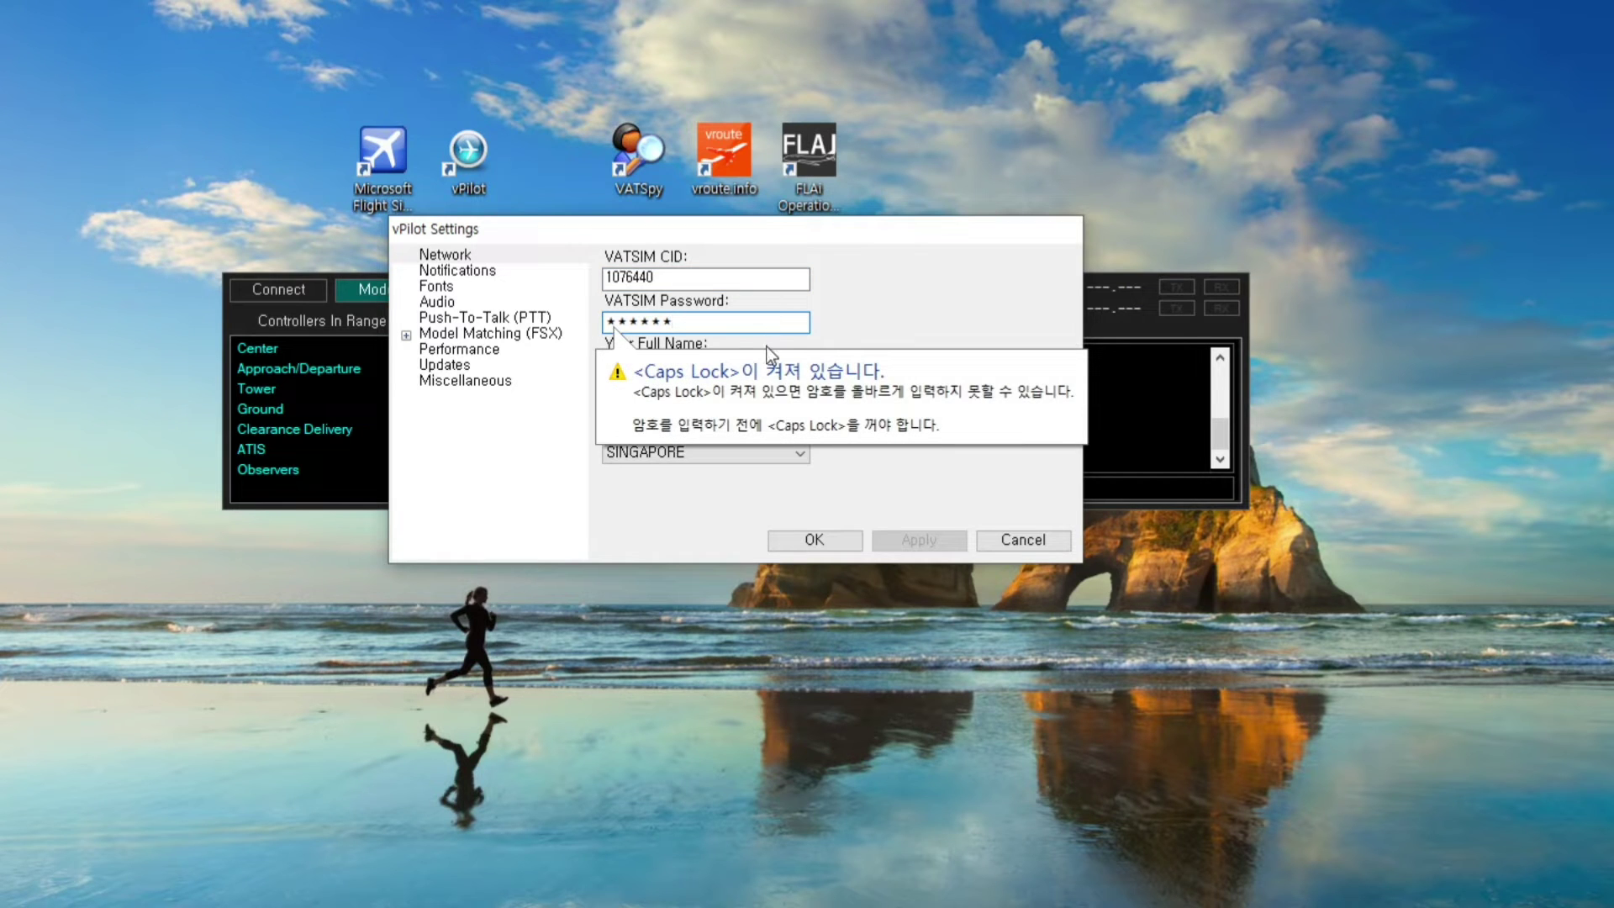
click(706, 281)
click(707, 320)
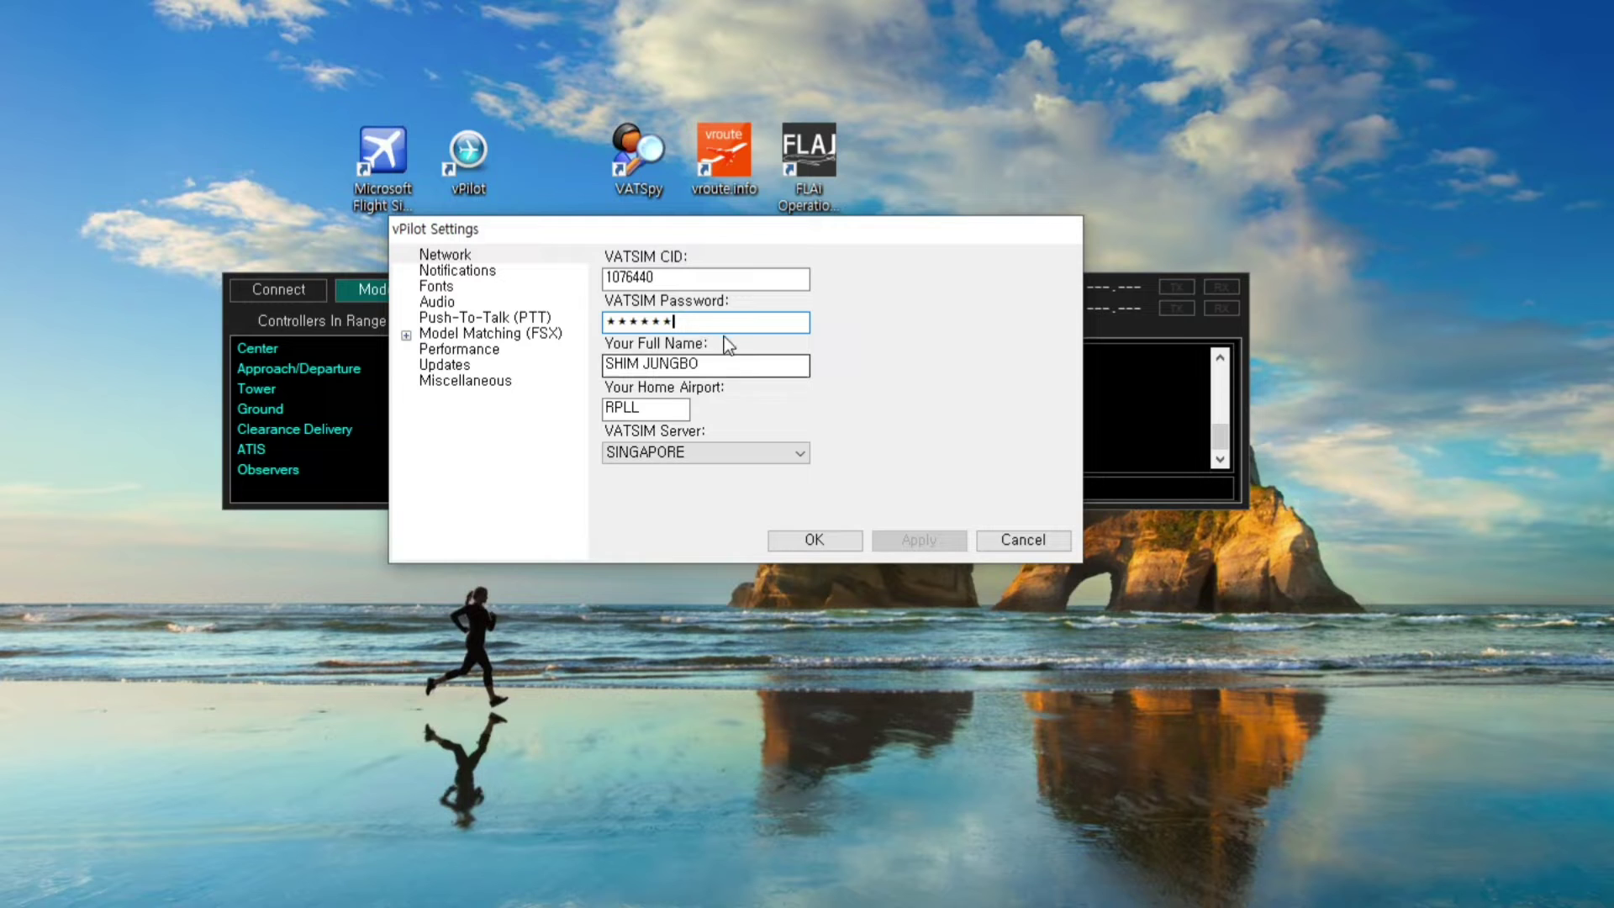
click(706, 278)
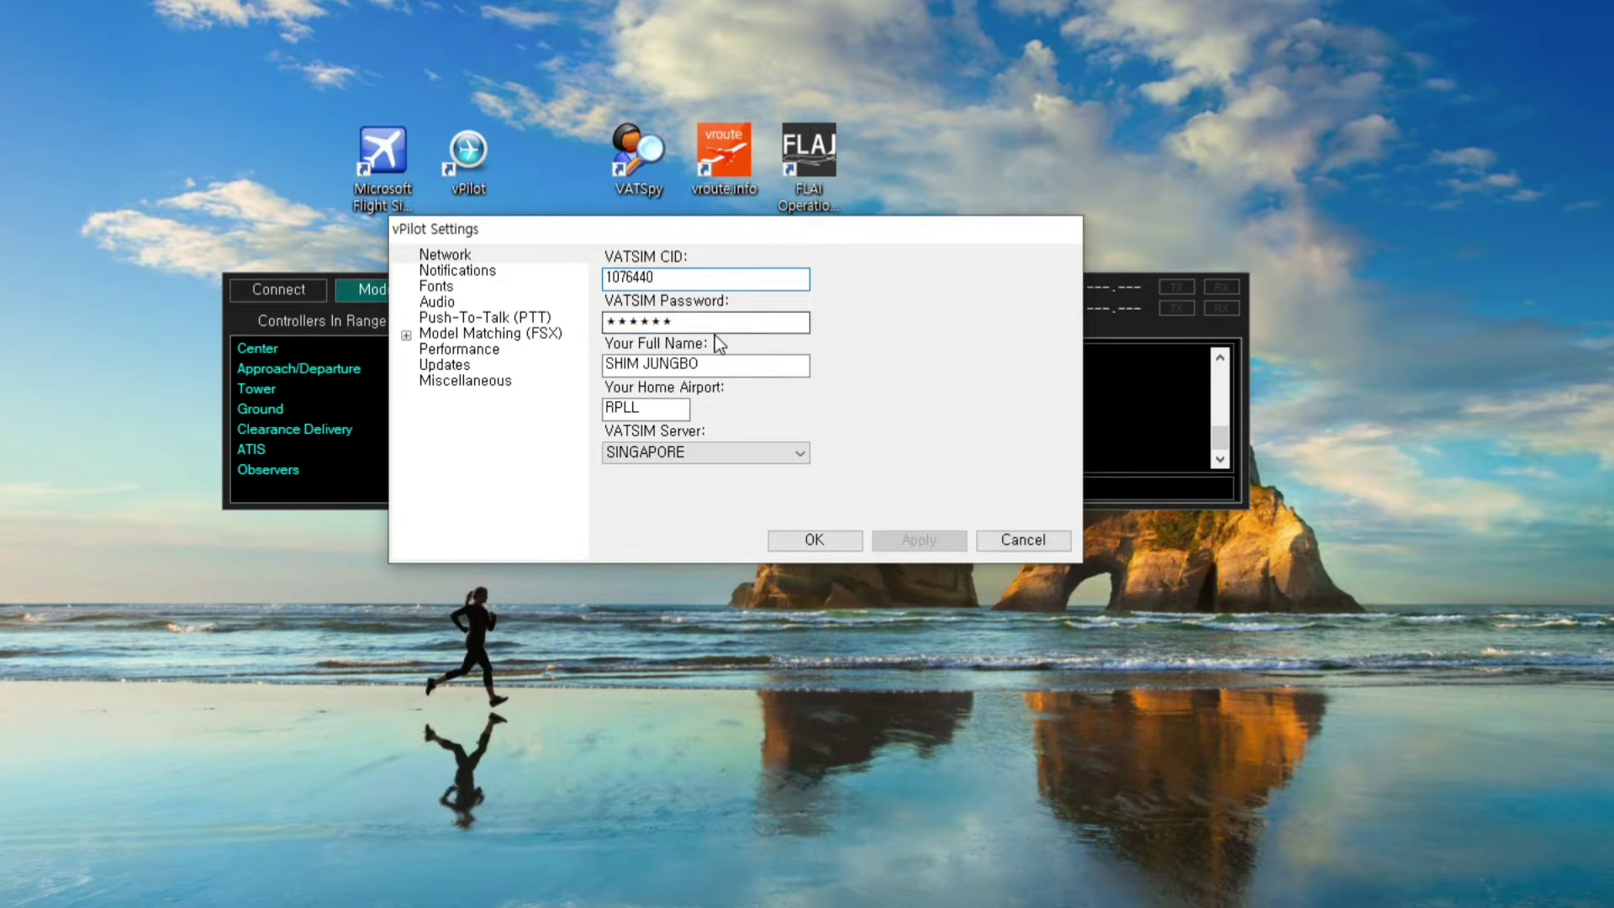
click(709, 363)
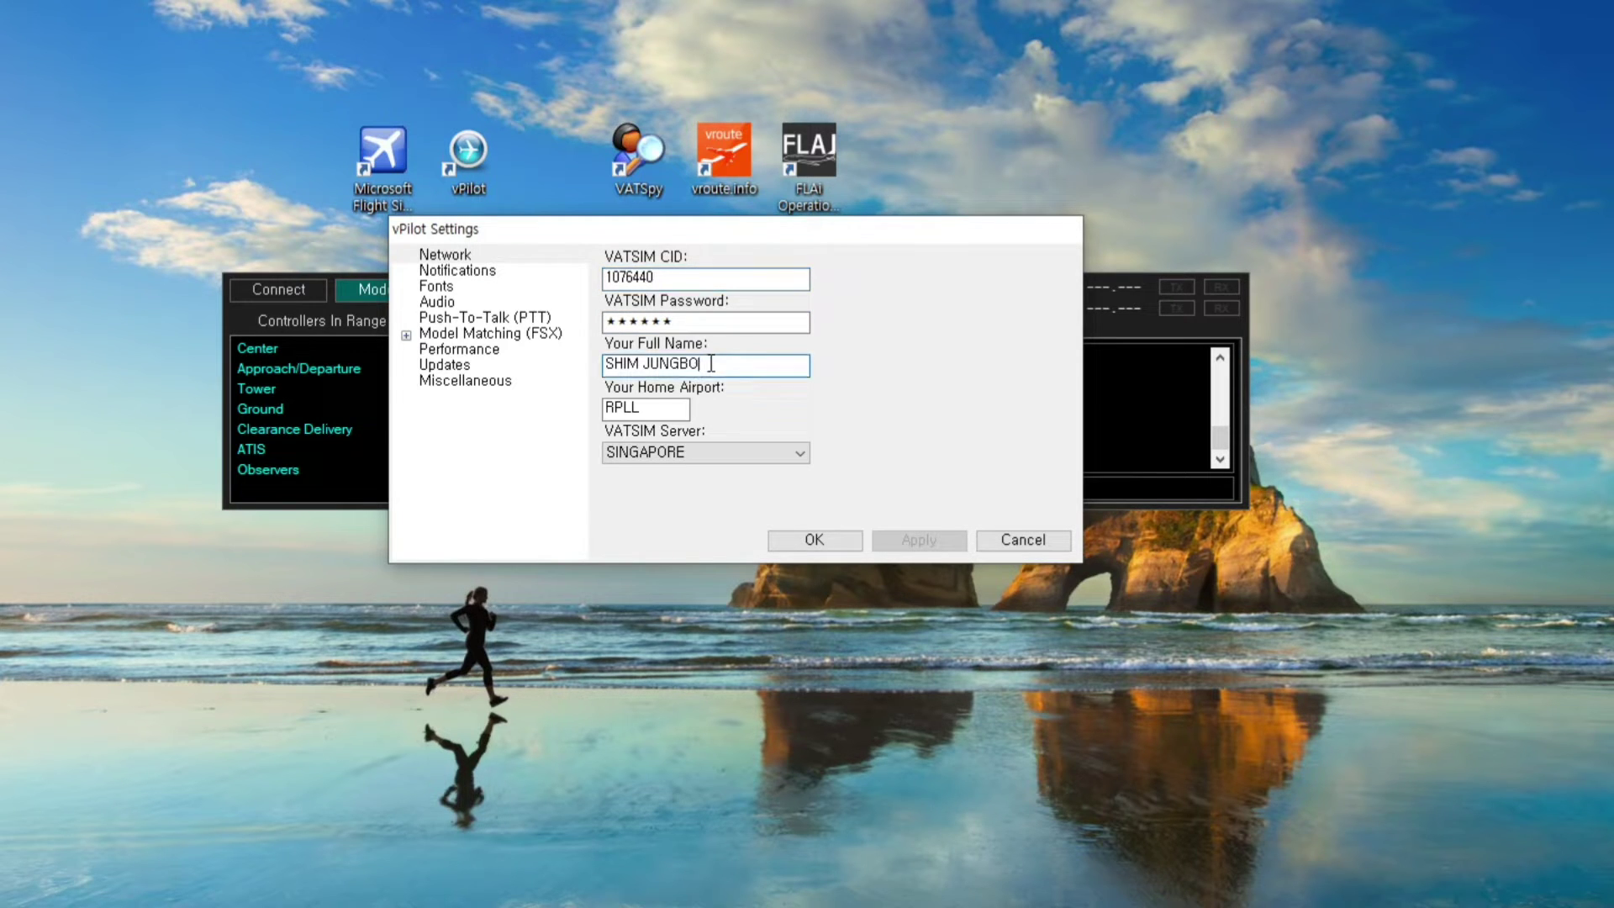
drag(709, 363, 617, 381)
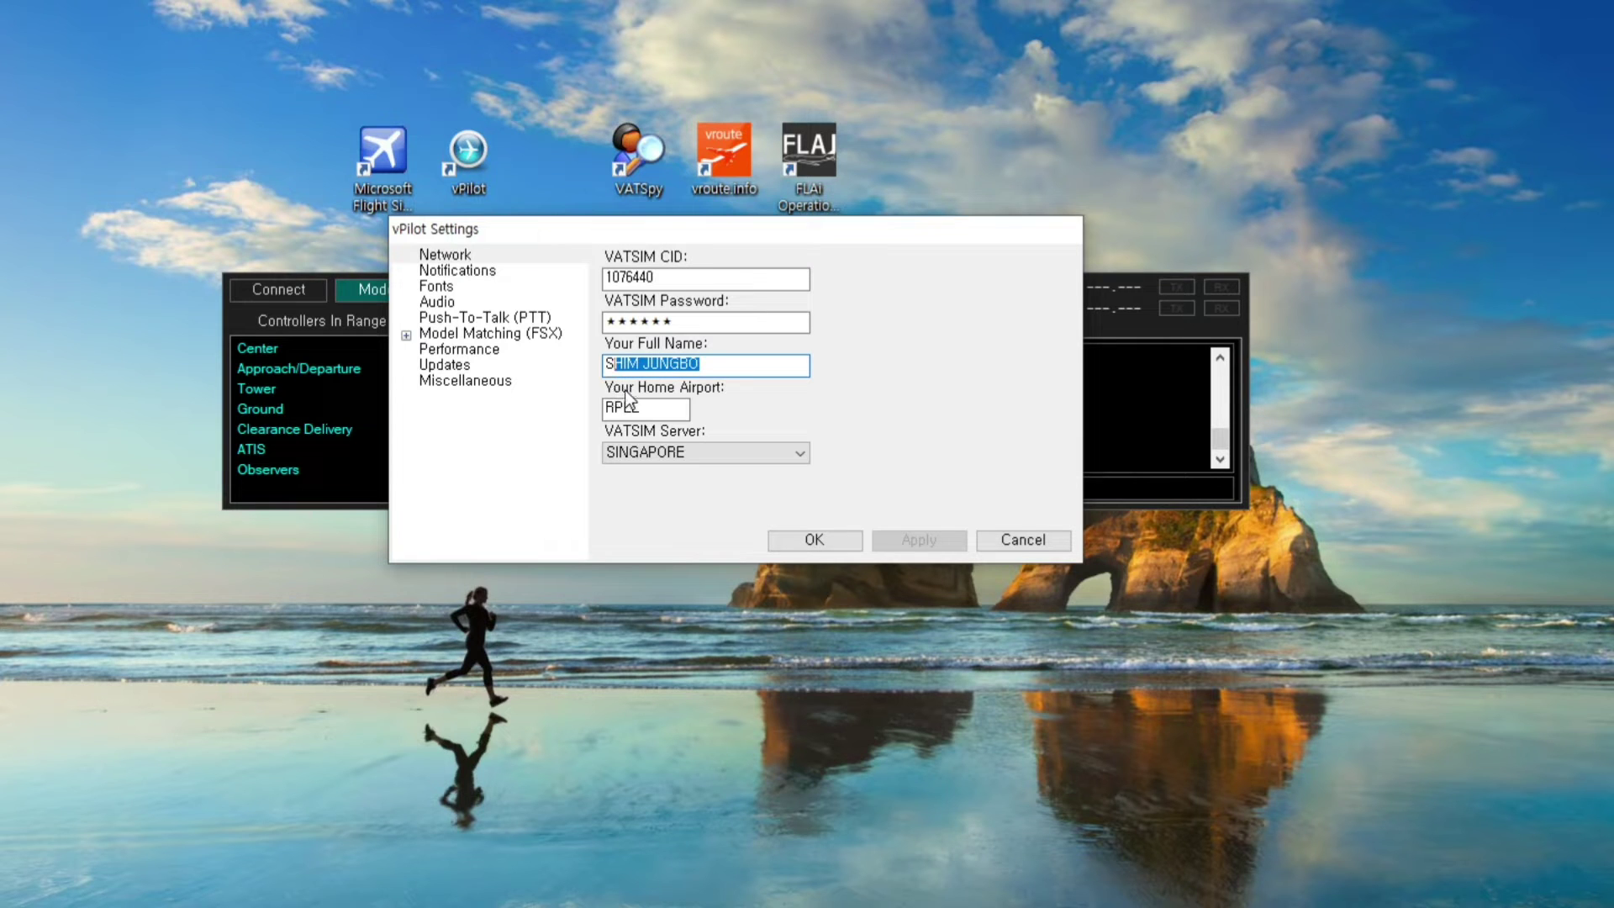
click(719, 366)
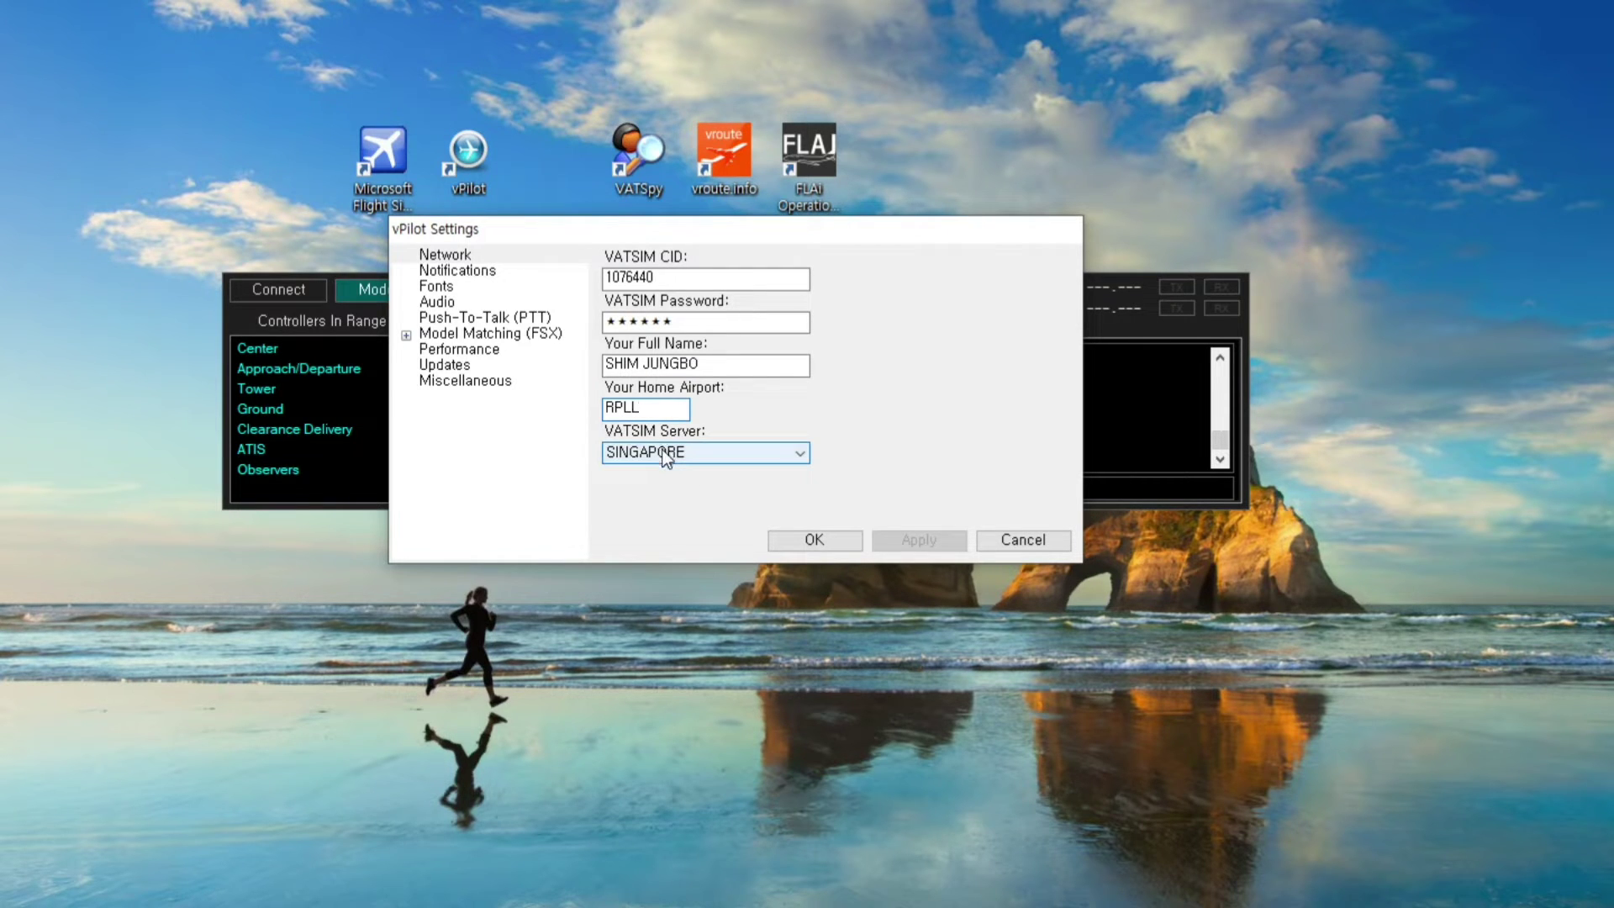
Select SINGAPORE as the VATSIM server and apply the network settings
click(659, 452)
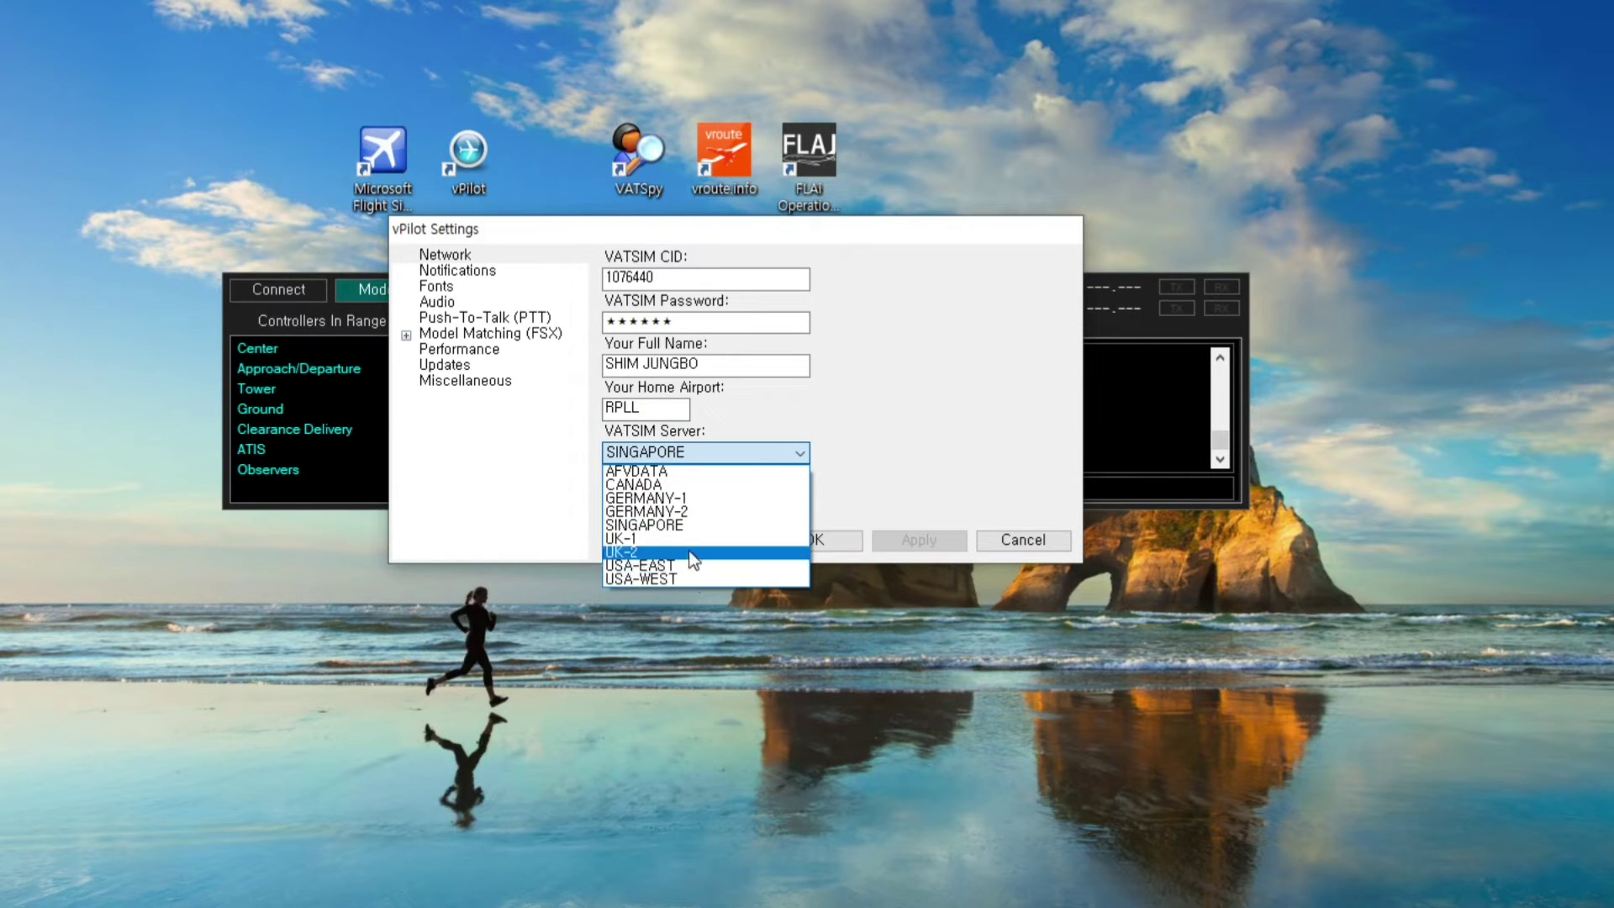
key(Up)
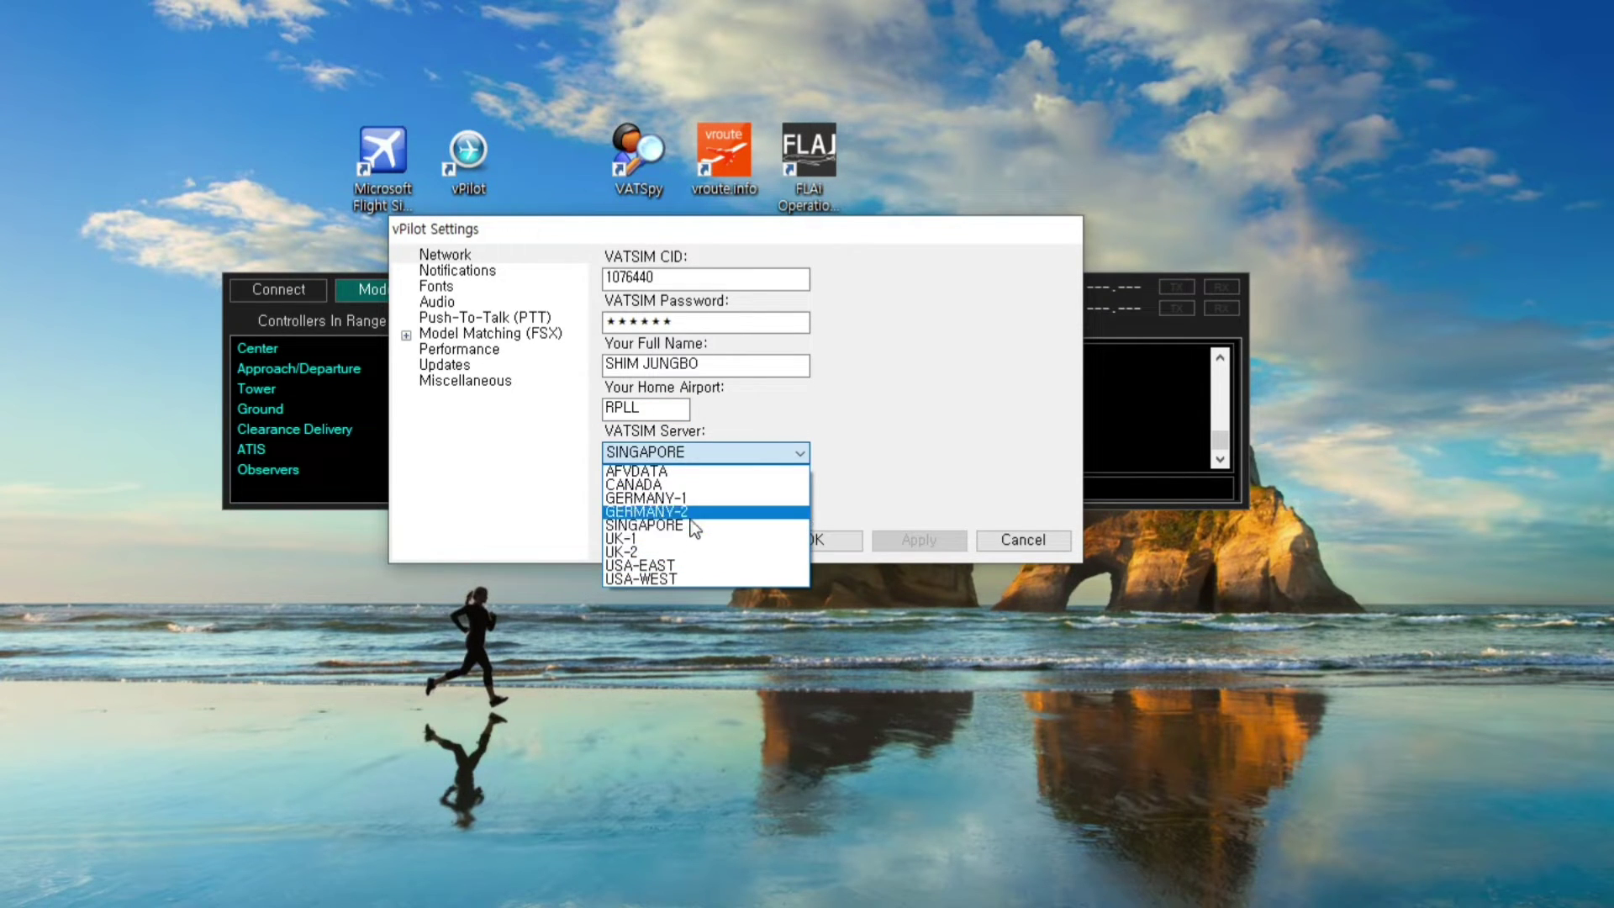
click(692, 525)
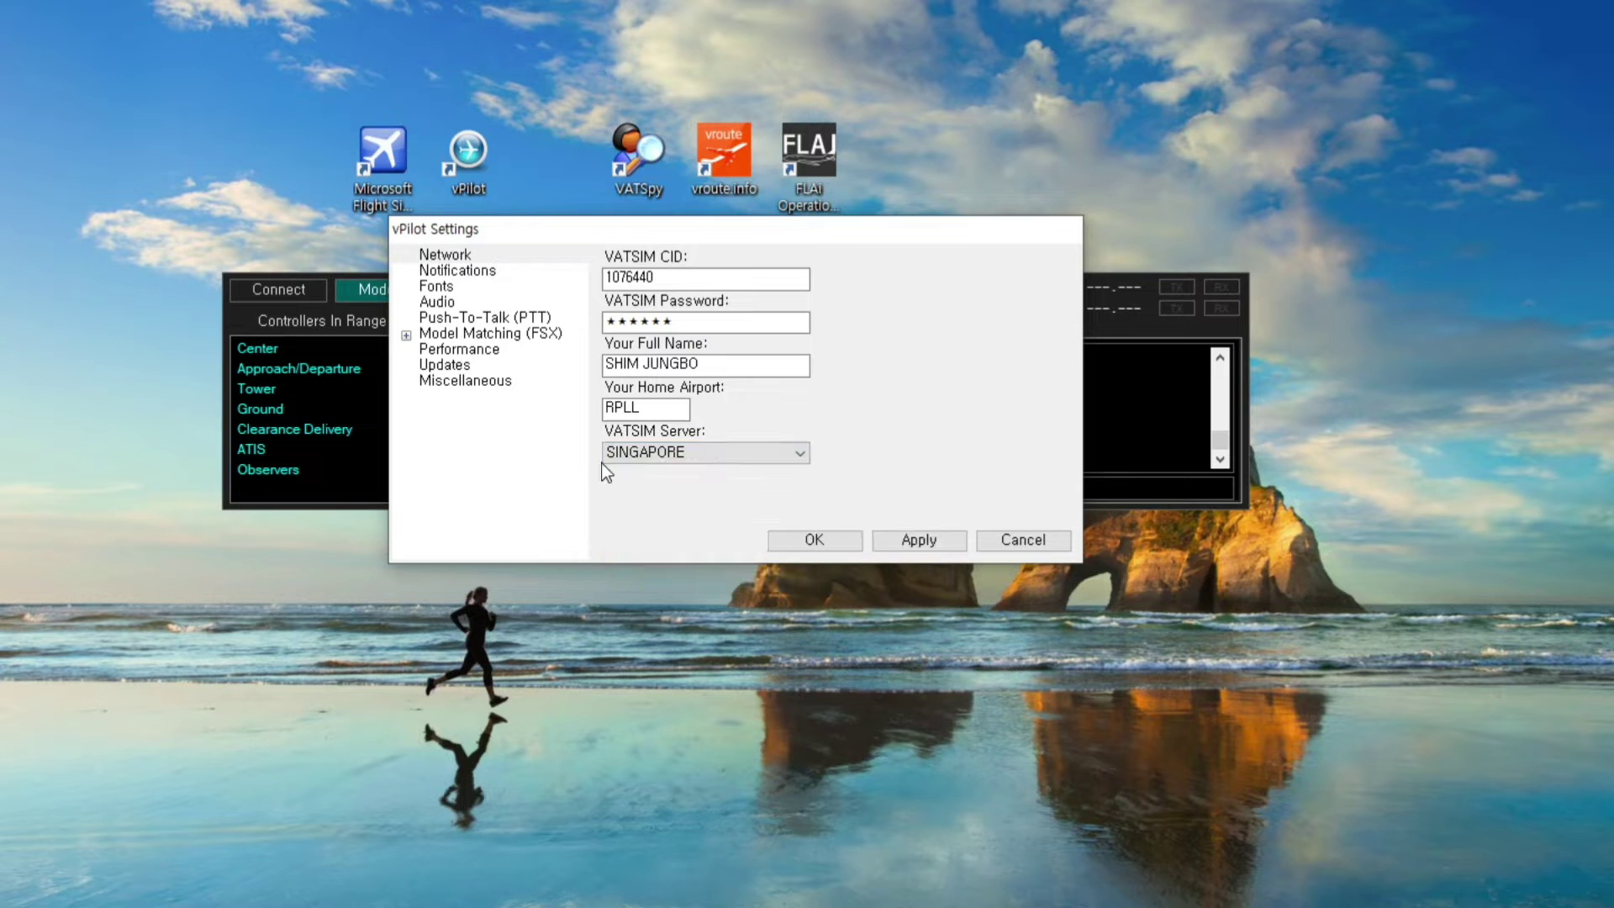
click(650, 459)
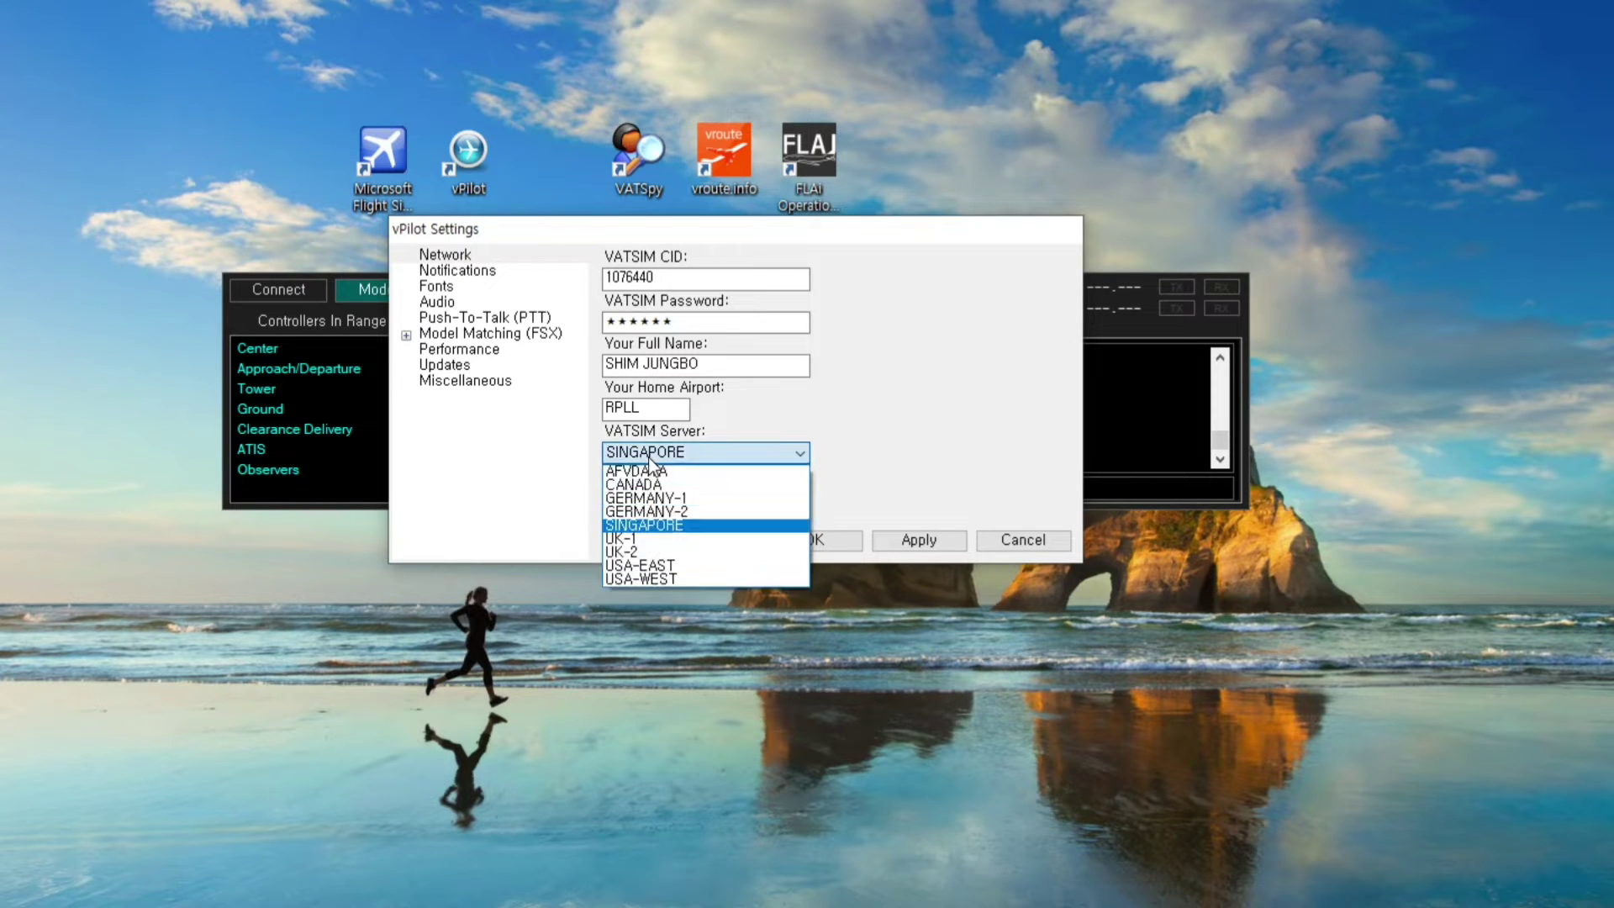
click(664, 523)
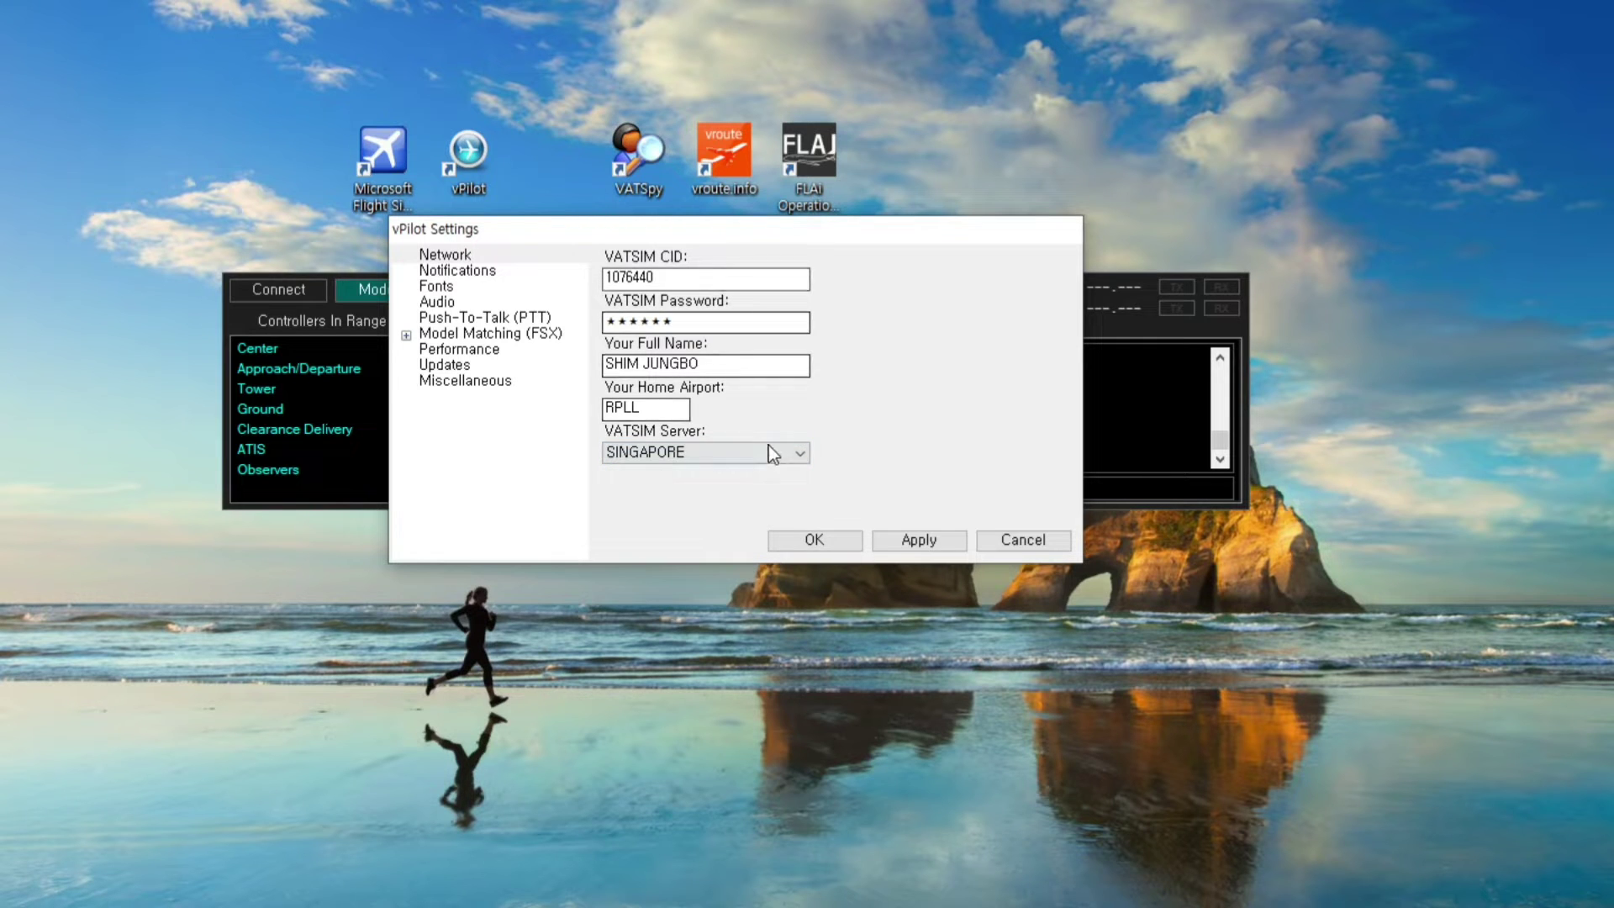
click(903, 545)
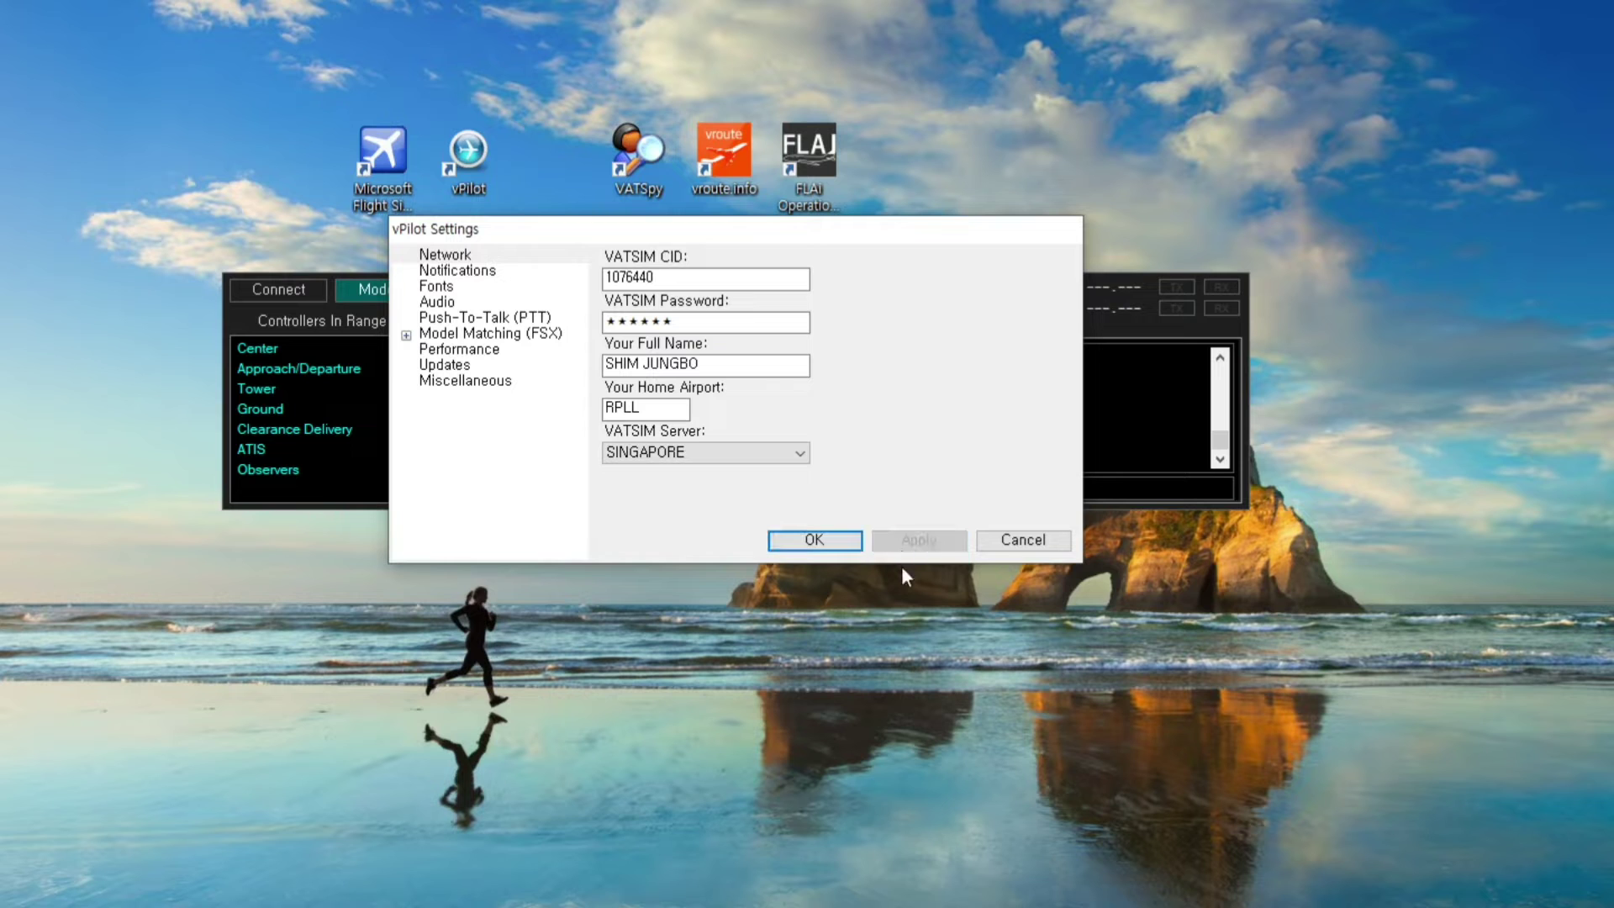
Review Notifications, Fonts and Audio, keeping NVIDIA RTX Voice as microphone and output device
click(456, 272)
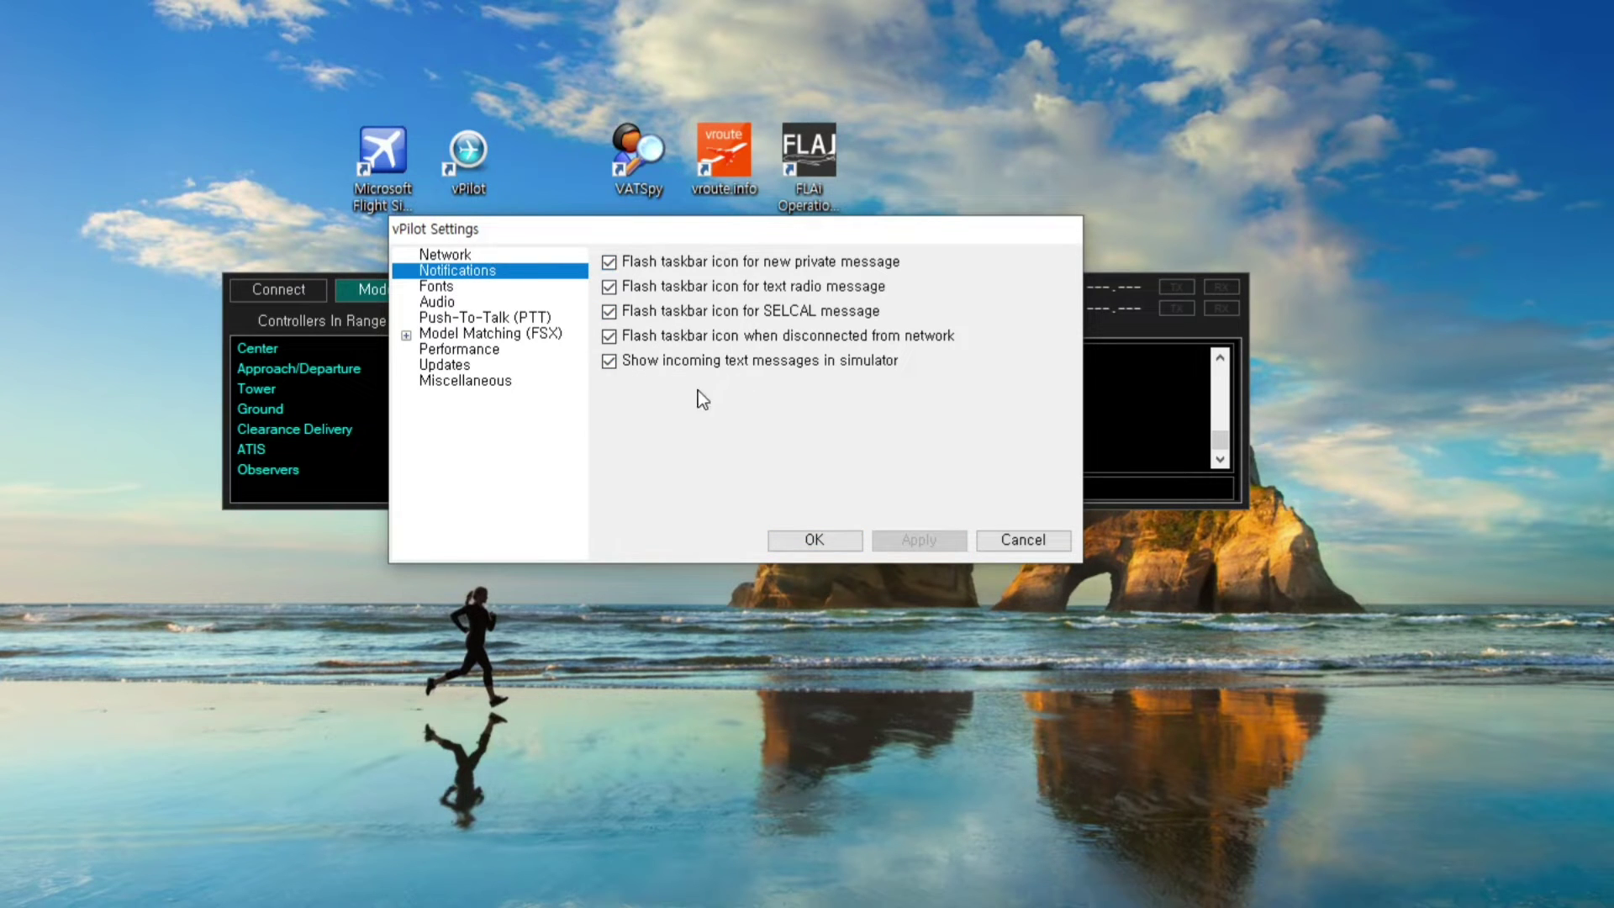
click(461, 290)
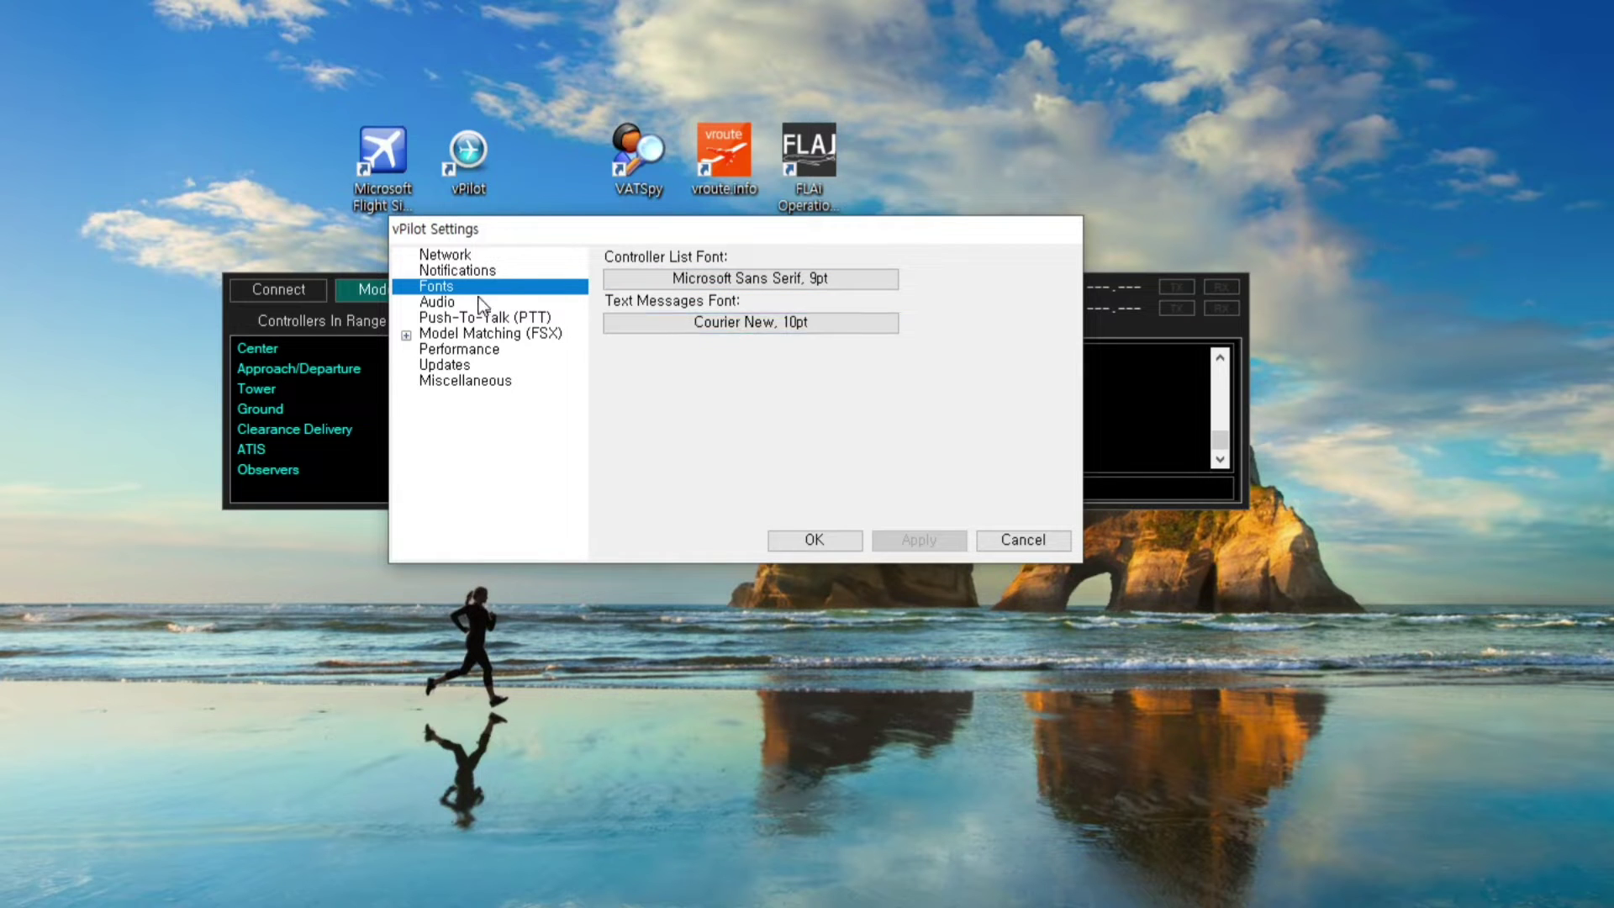
click(445, 305)
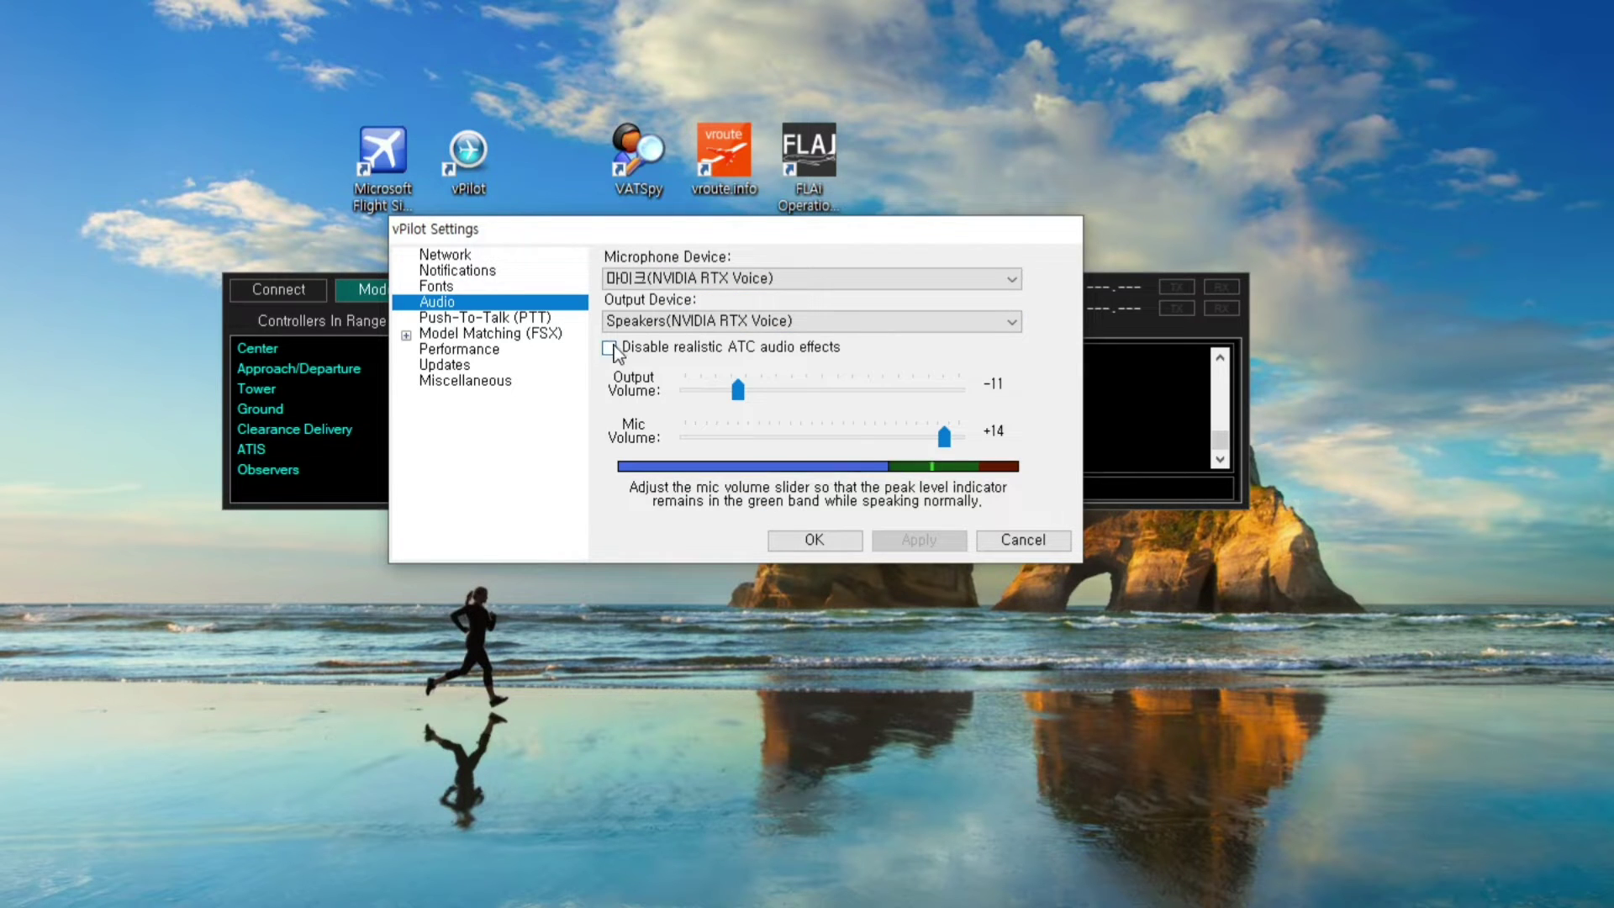
click(729, 281)
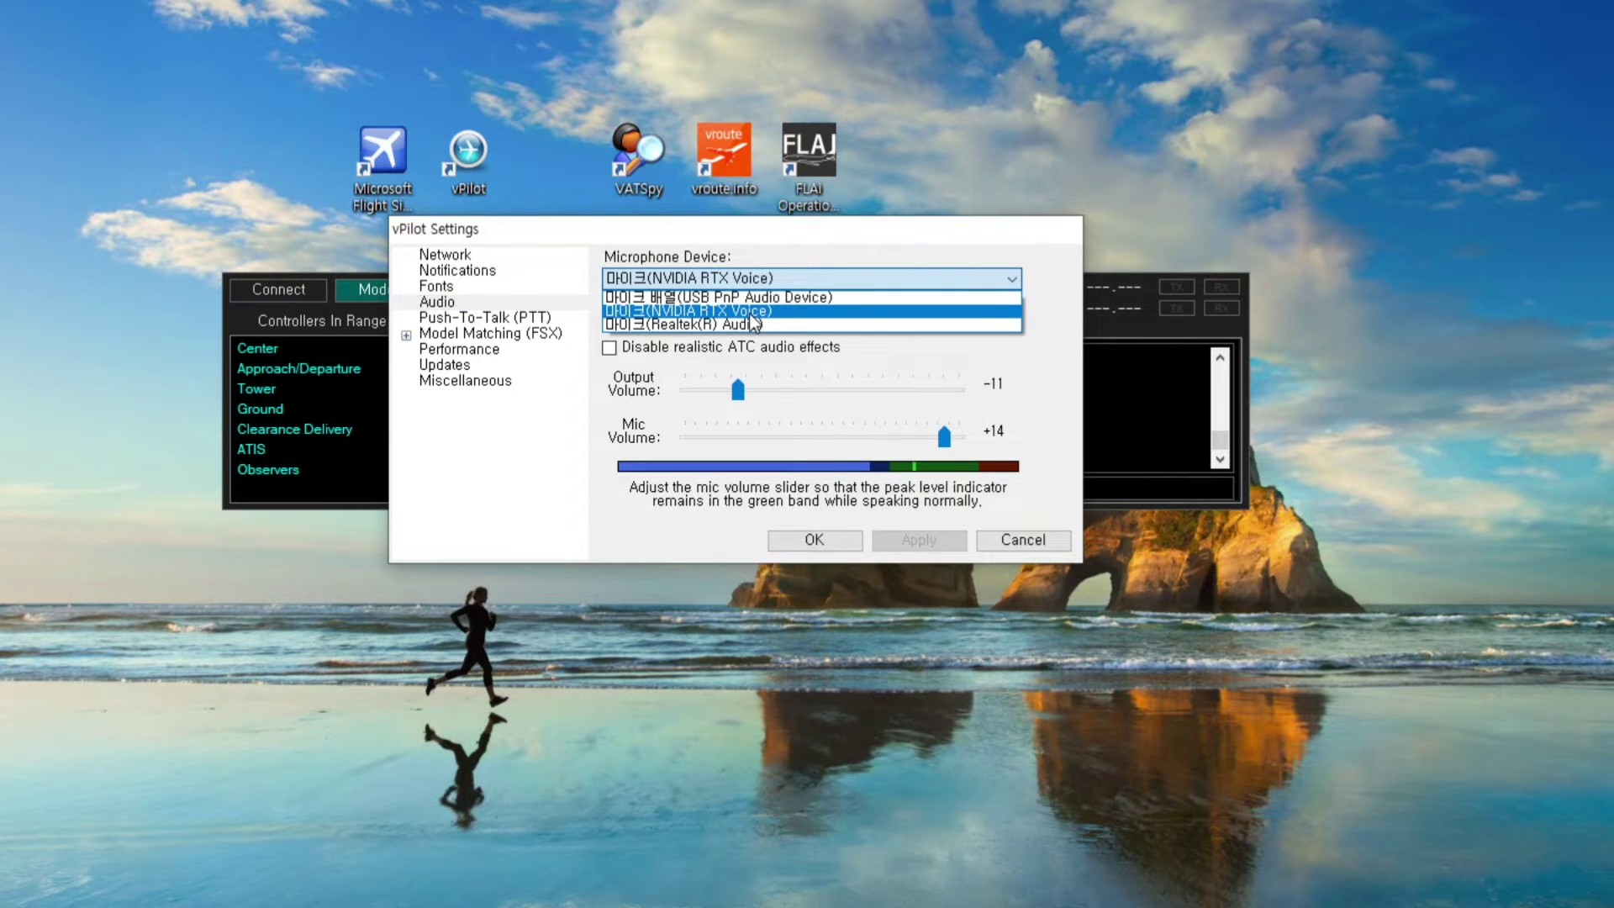
click(746, 310)
click(746, 322)
click(730, 346)
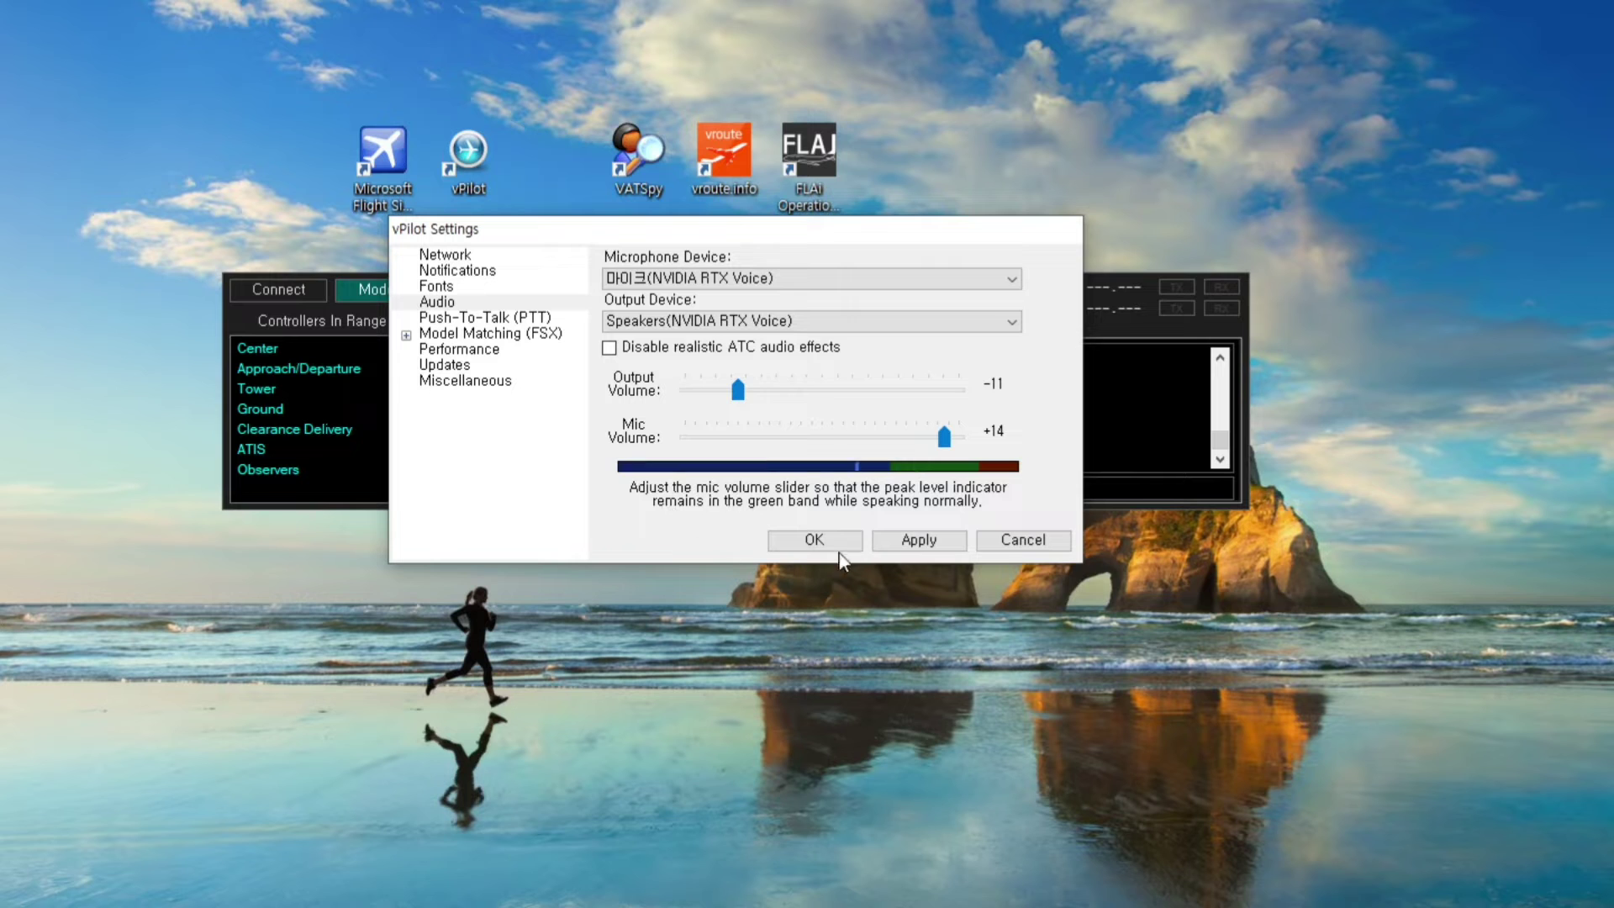
click(474, 318)
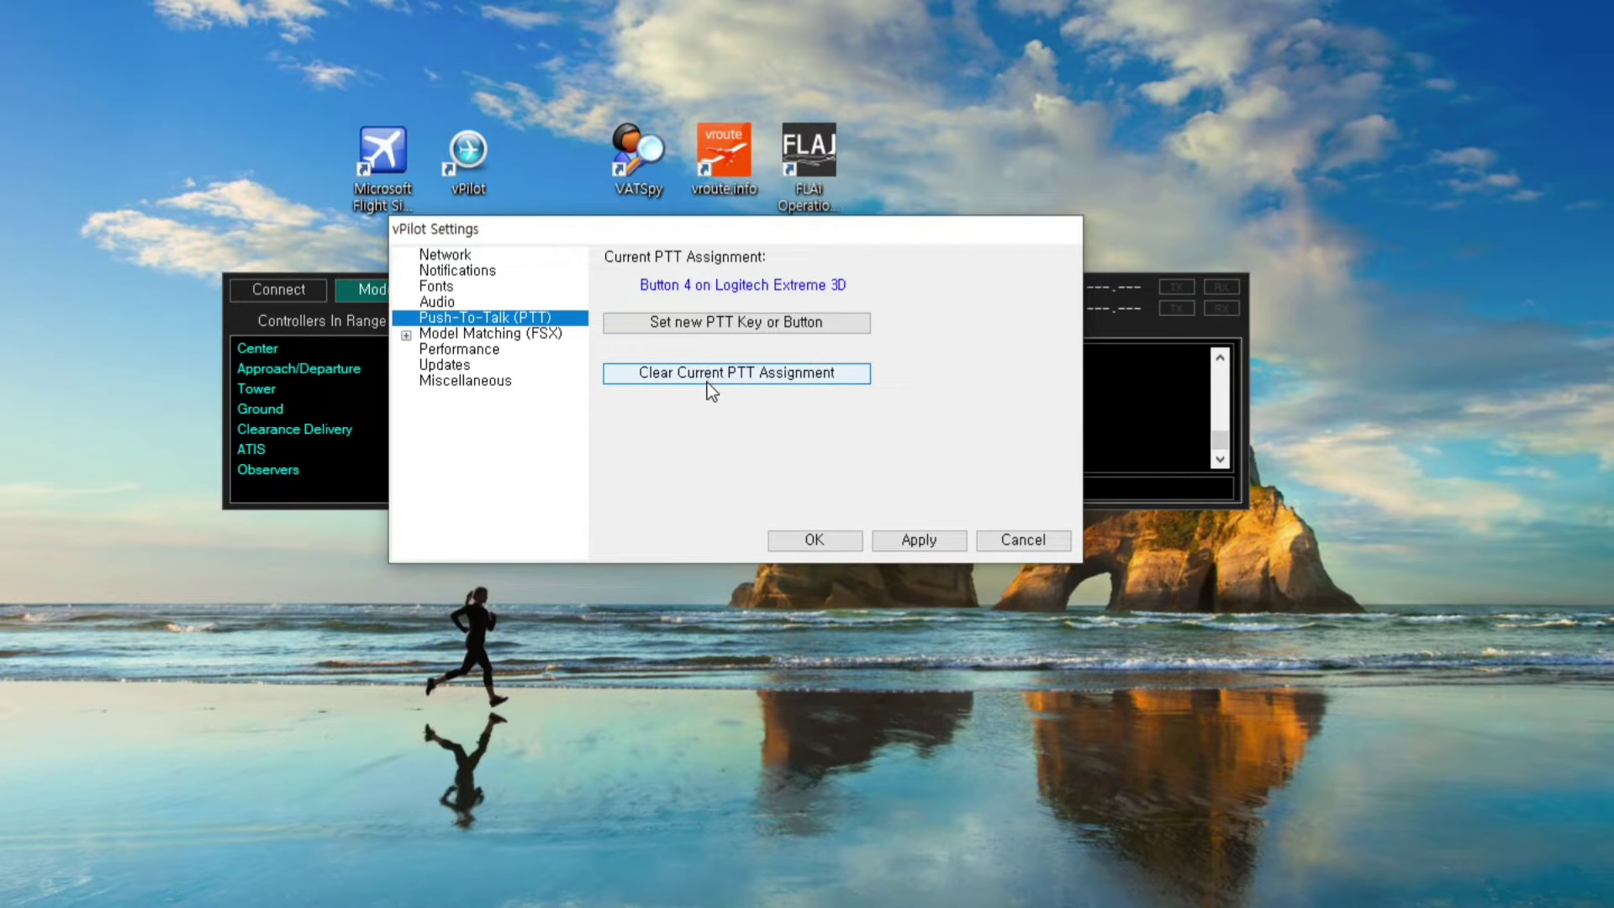
Reassign push-to-talk to Button 4 on the Logitech Extreme 3D and apply
click(709, 380)
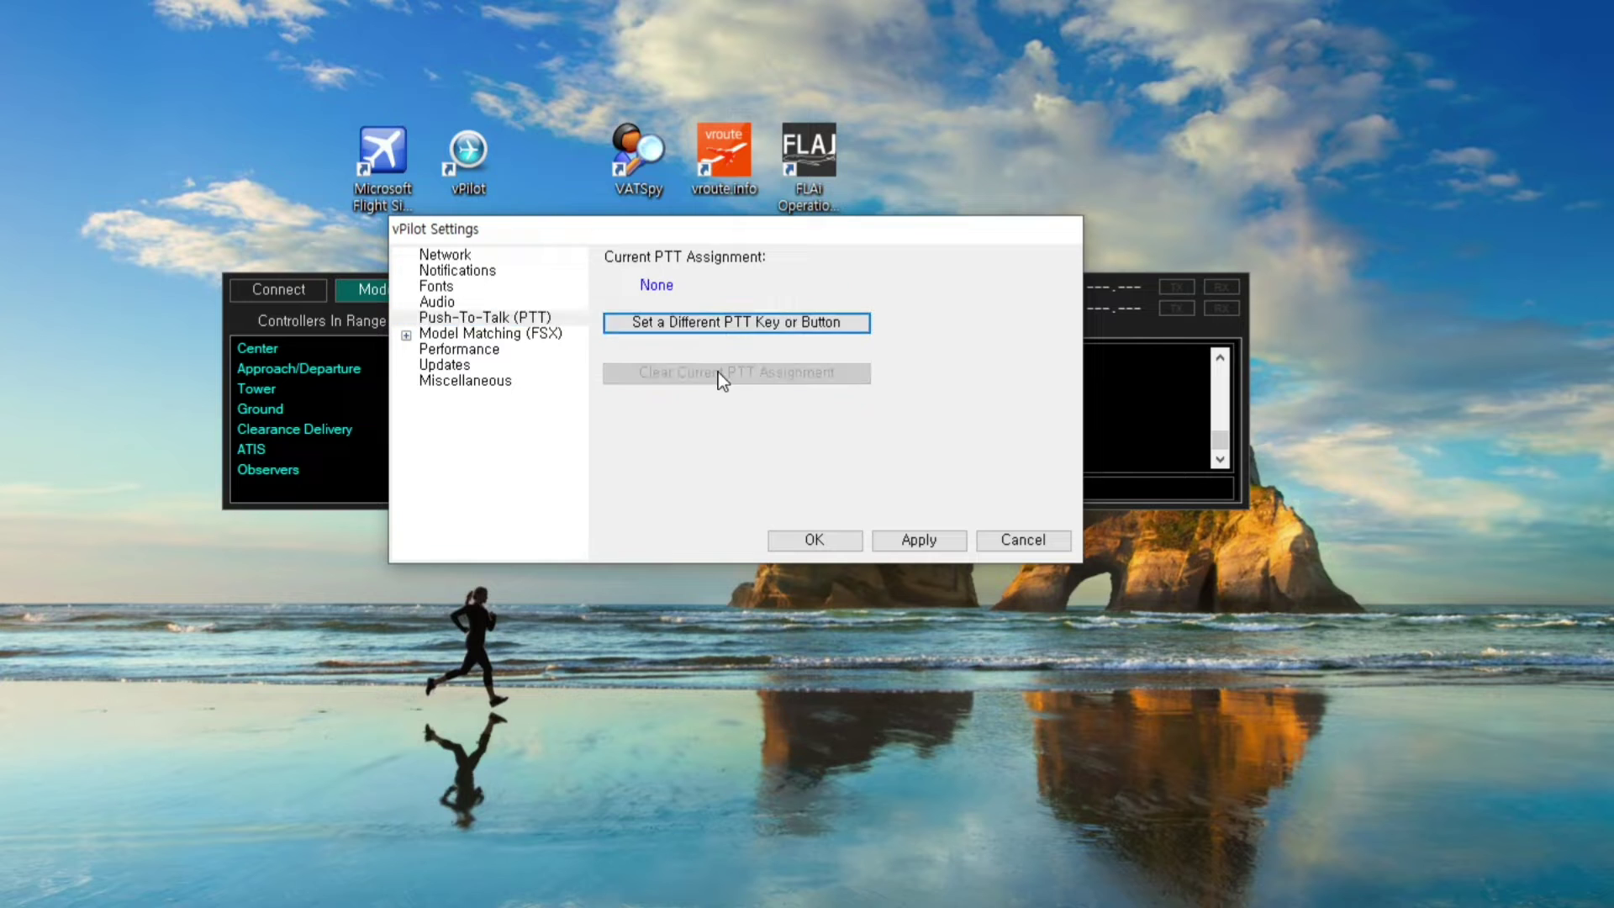
click(711, 326)
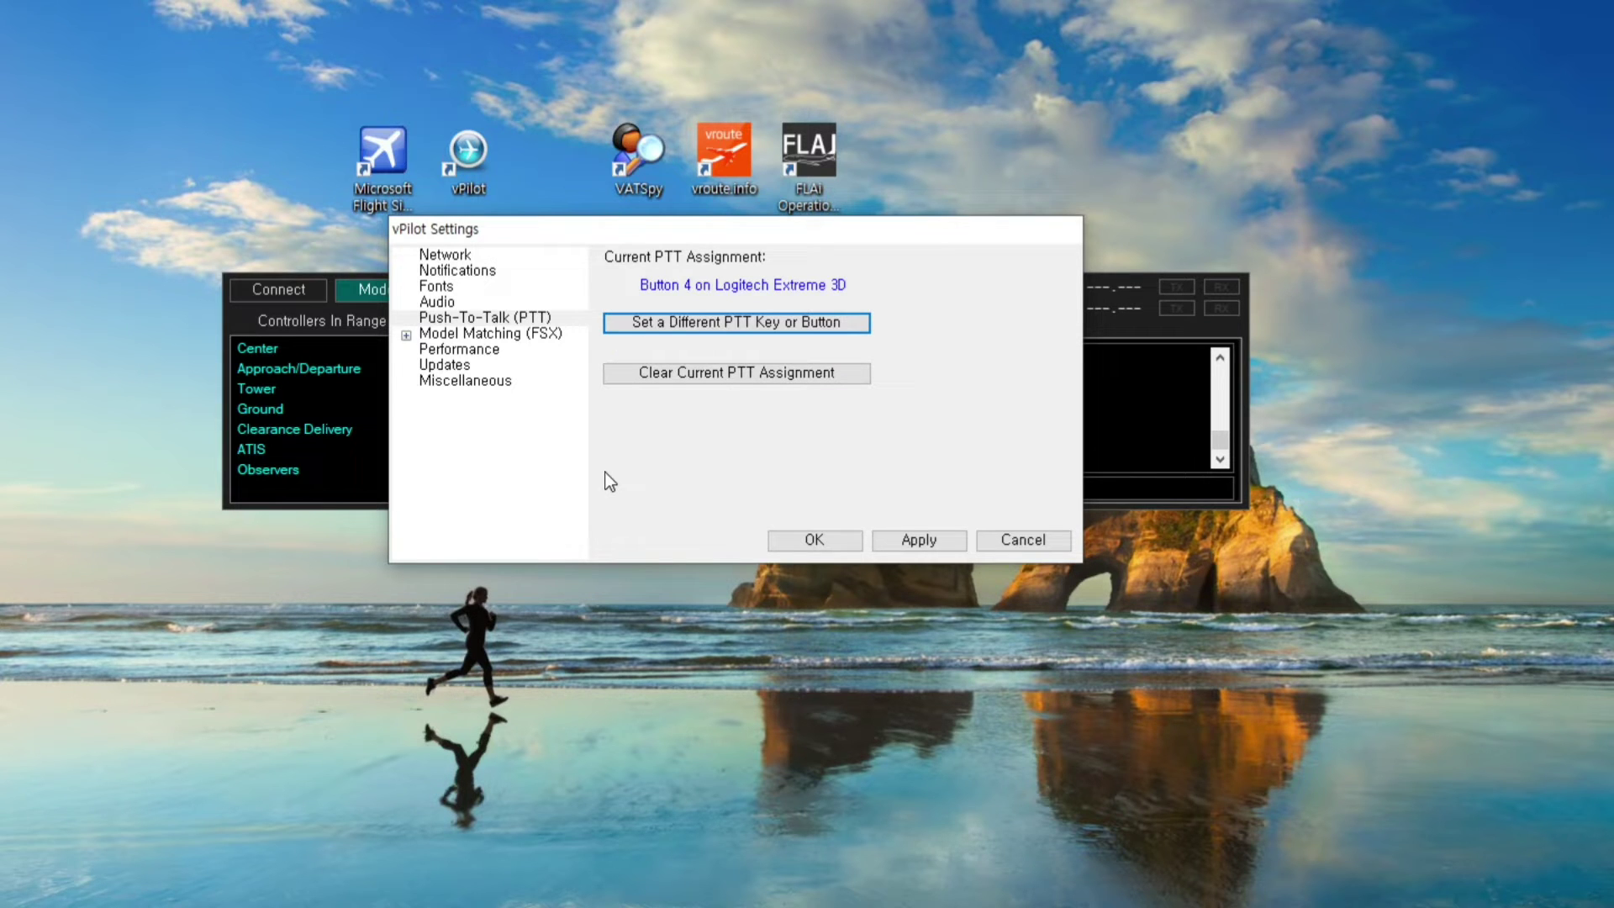
click(914, 542)
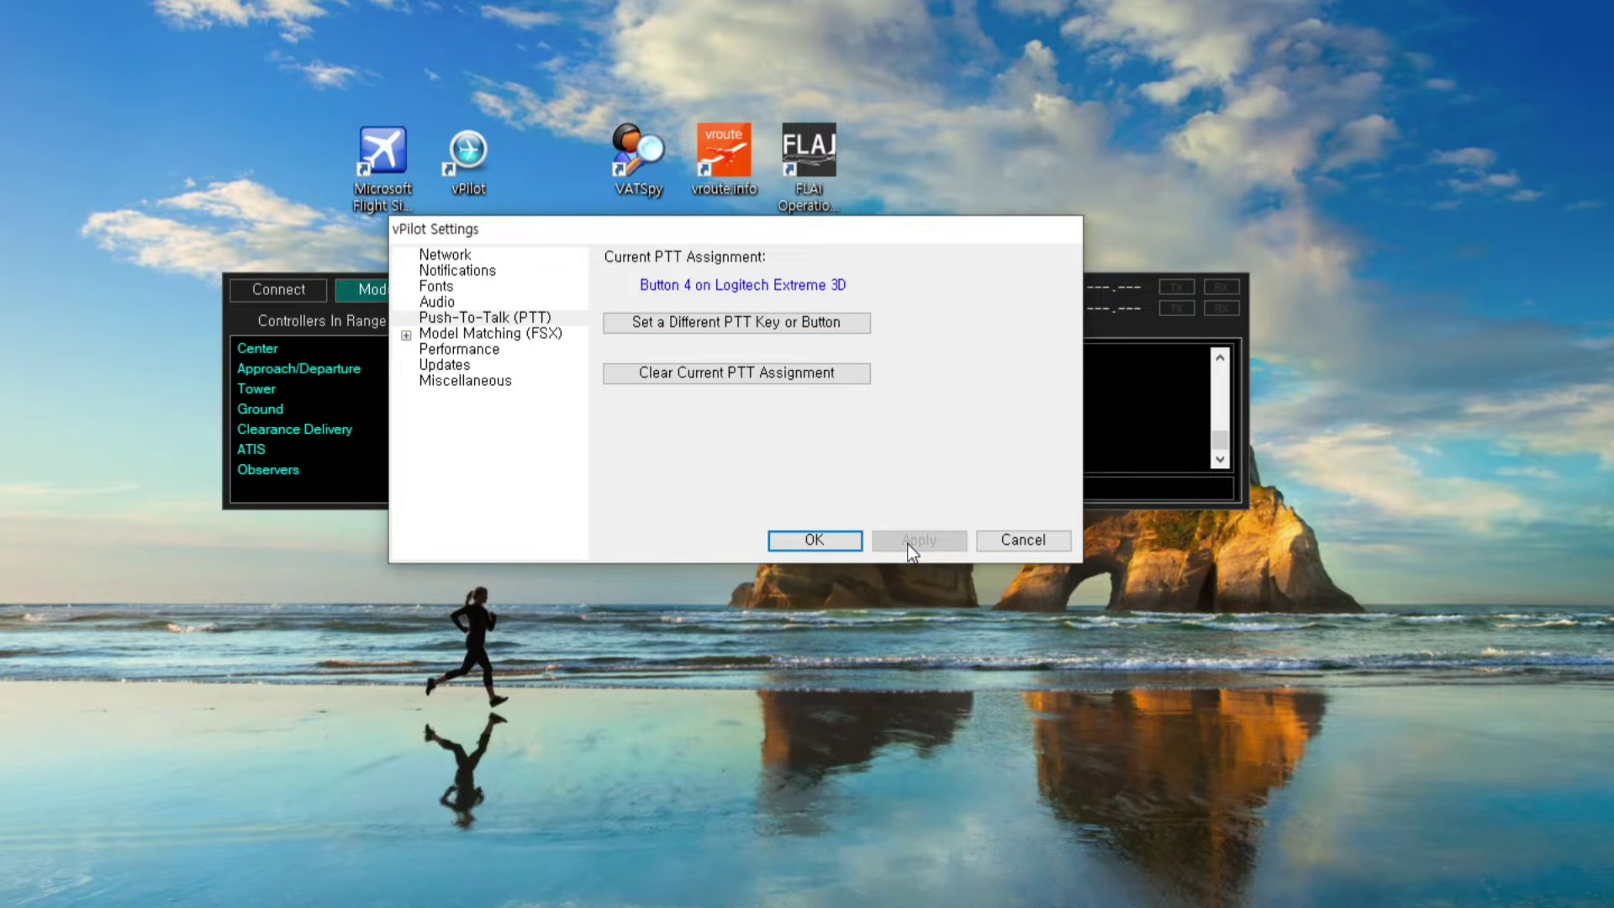
Set the aircraft display distance to 100 NM in Performance and apply
click(445, 333)
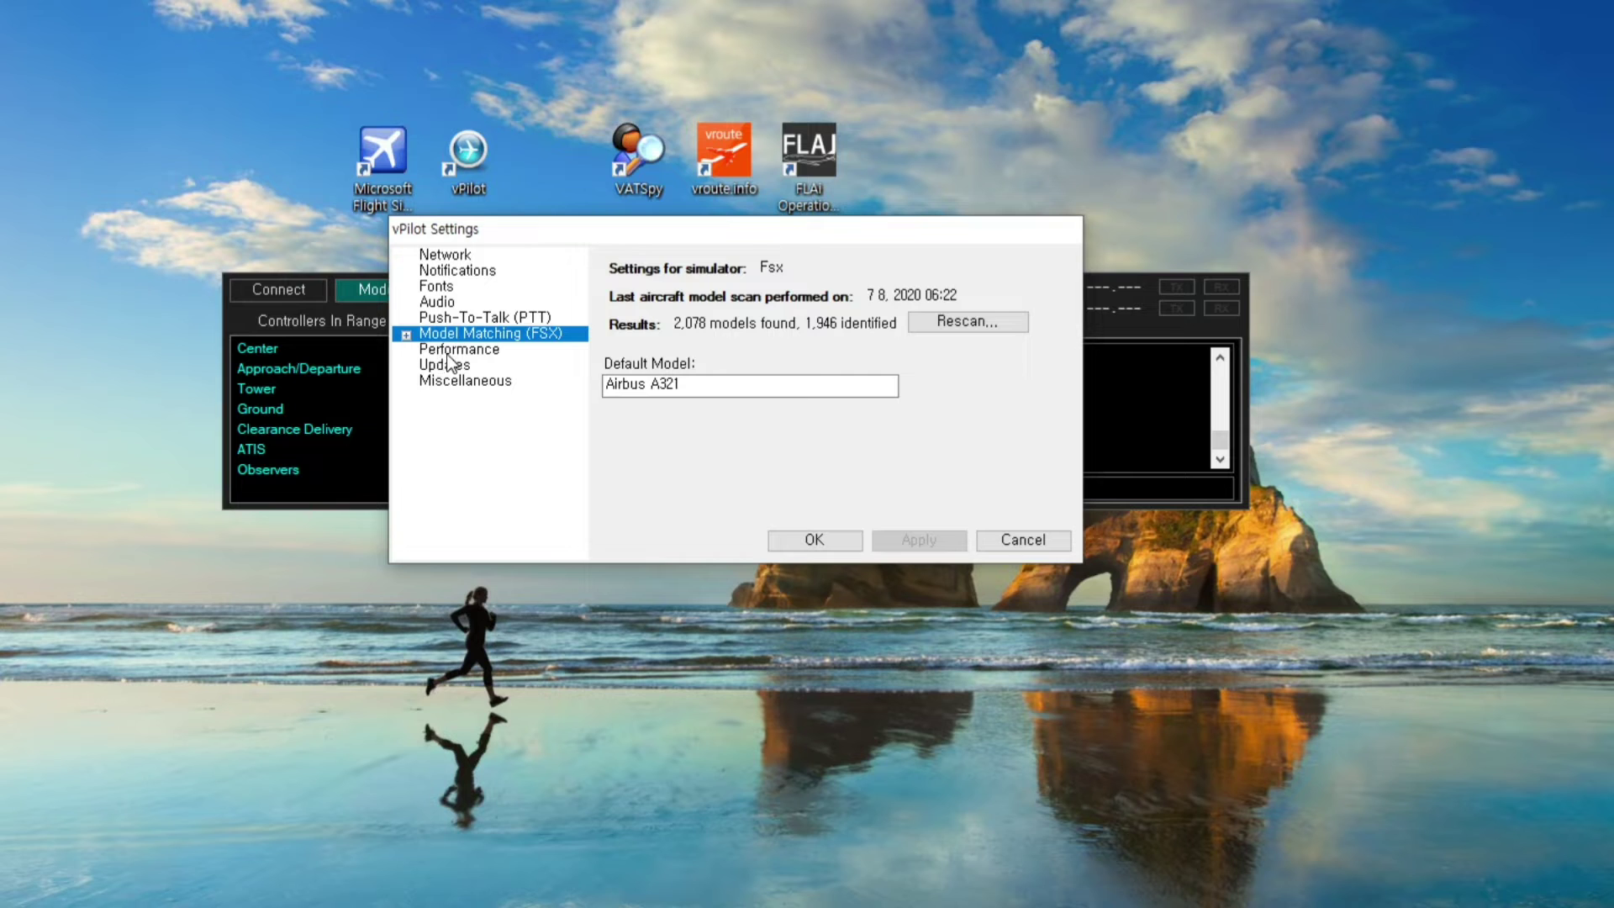
click(444, 353)
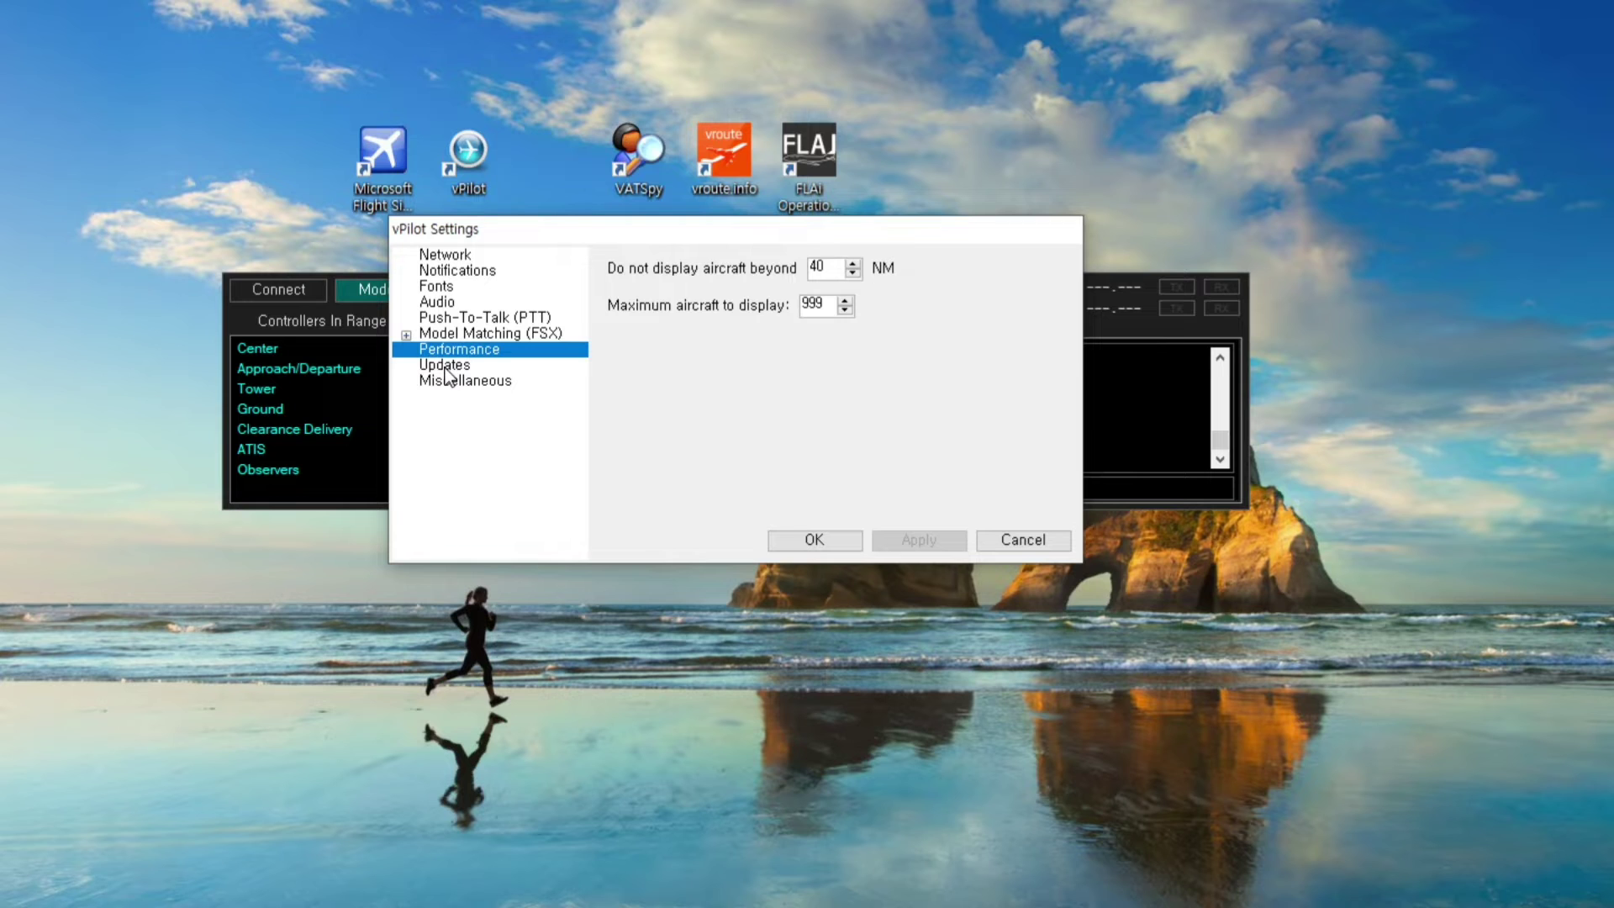
click(813, 271)
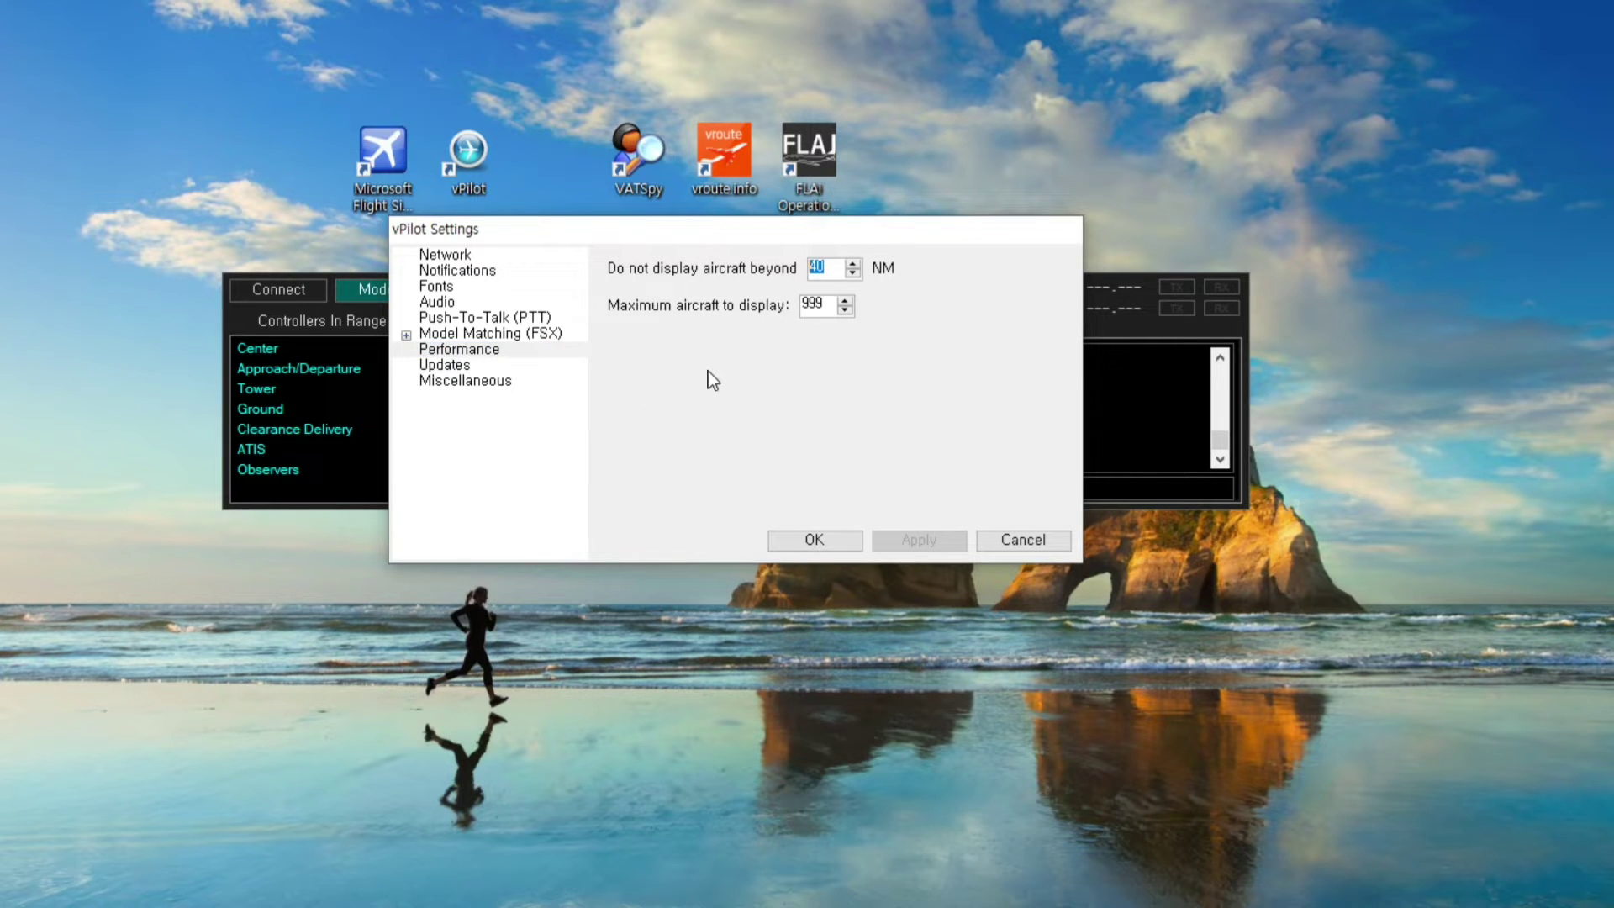
text(100)
click(502, 366)
click(506, 350)
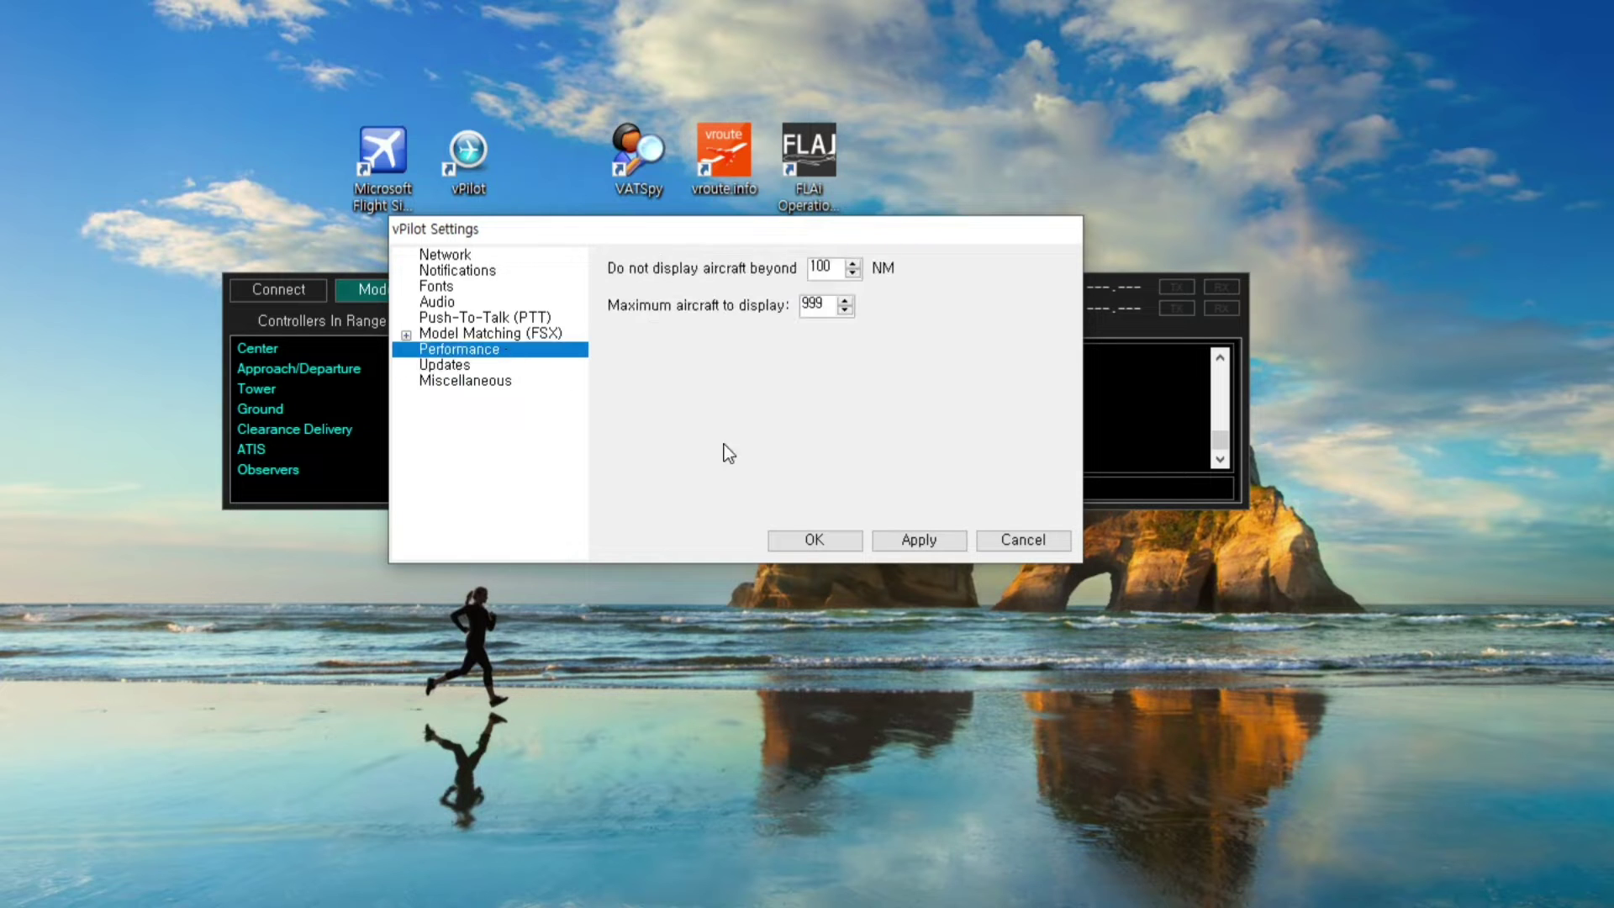
click(919, 539)
Keep the Stable update channel and review Miscellaneous, Network, Push-To-Talk and Audio pages
click(449, 367)
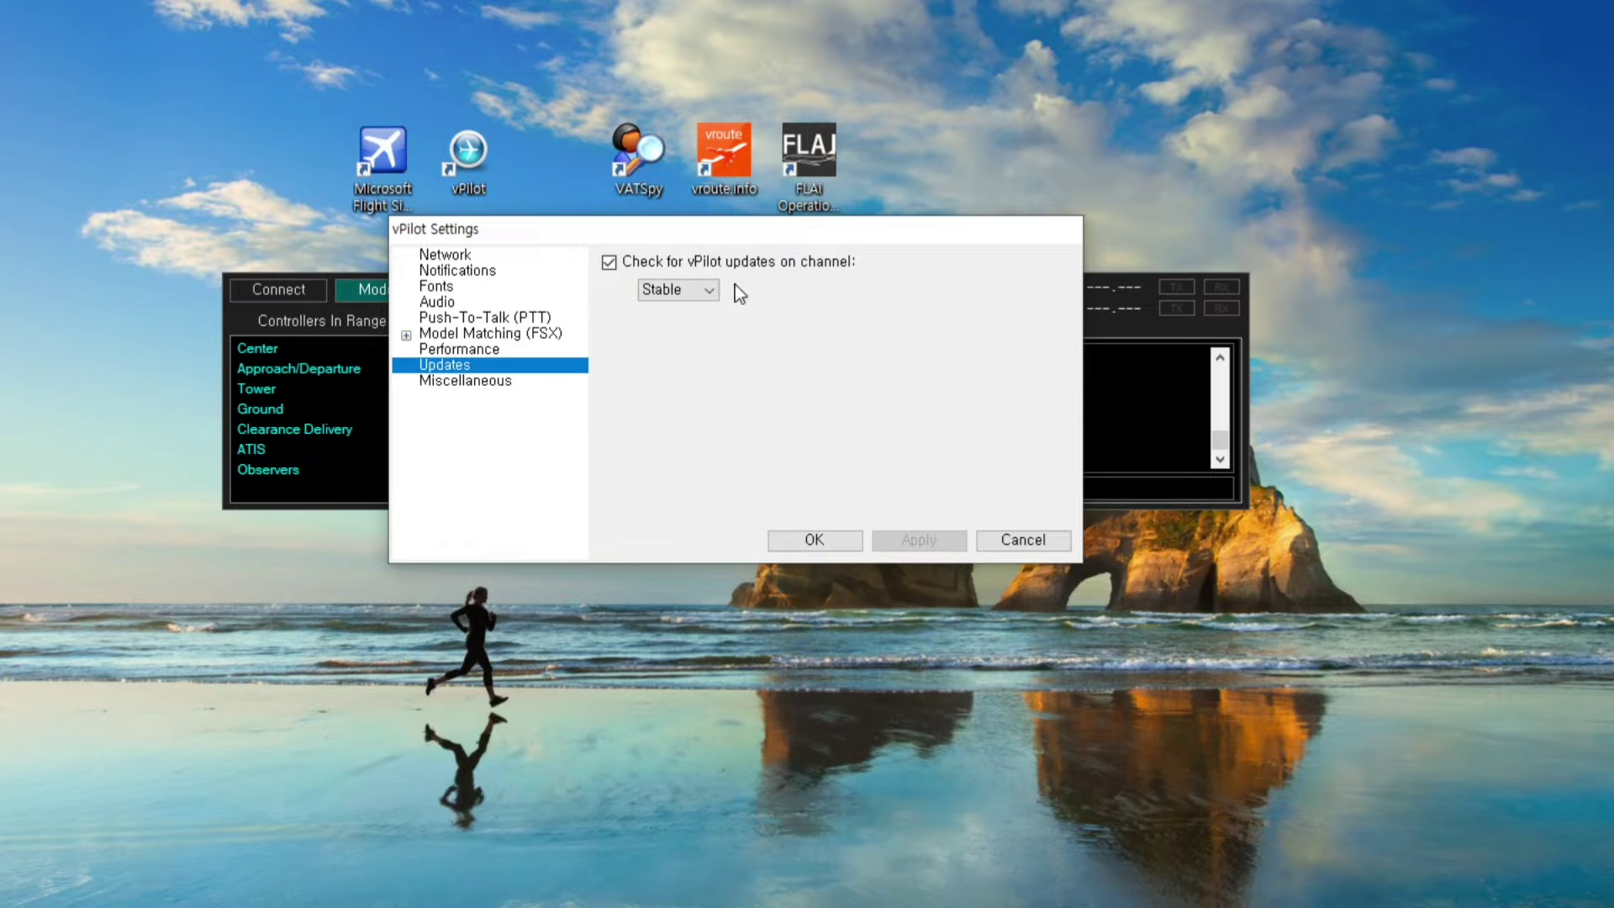
click(709, 289)
click(671, 307)
click(488, 383)
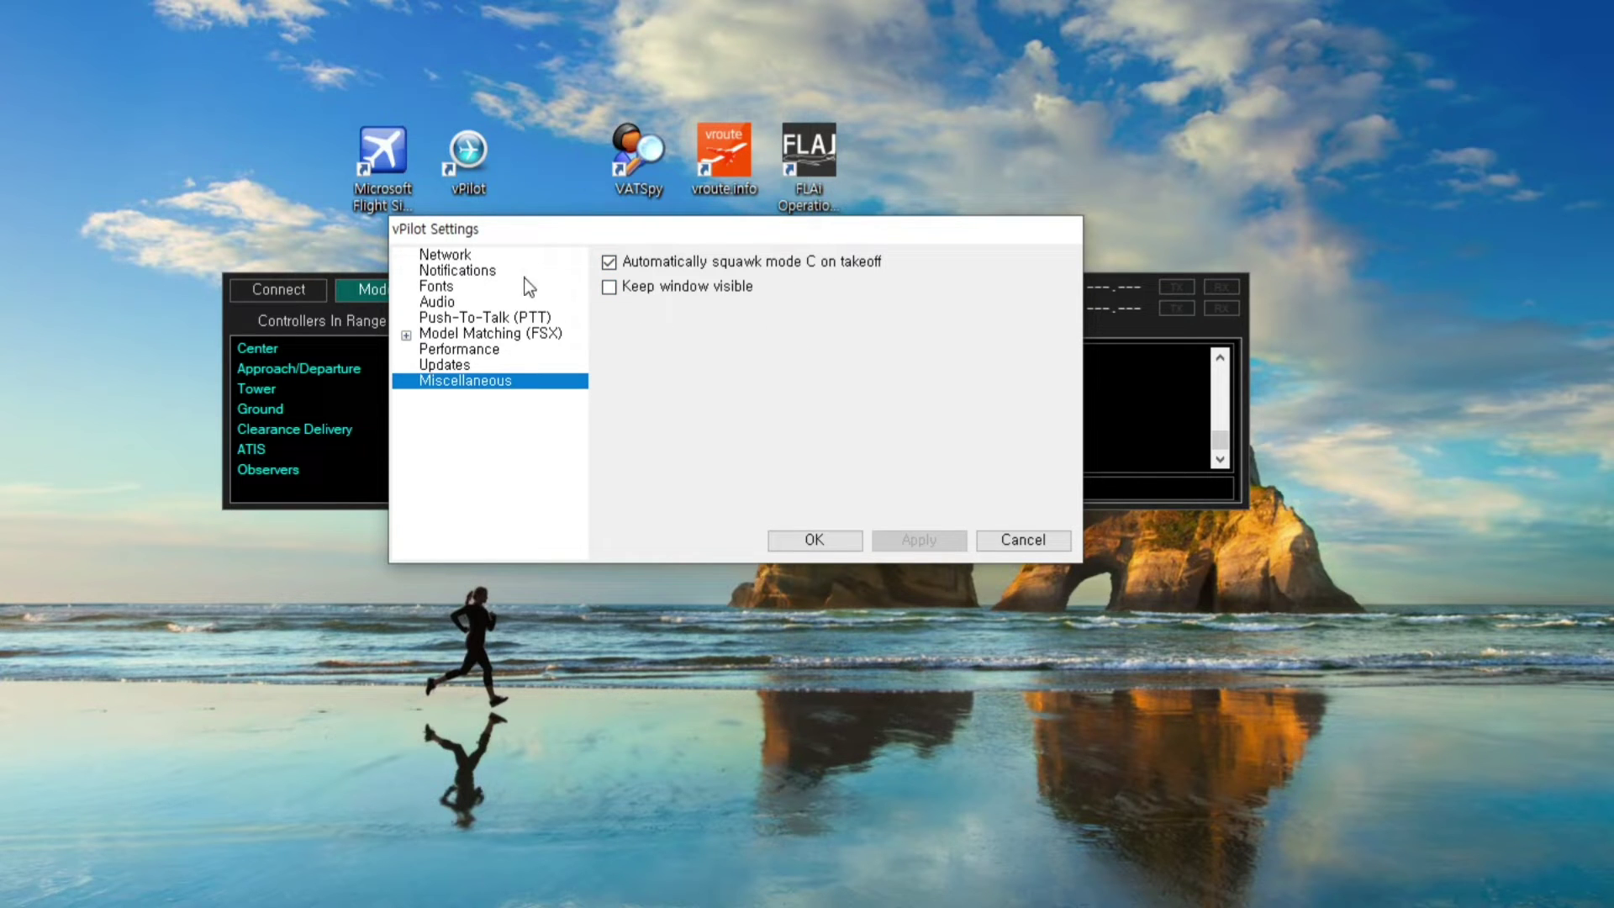
click(459, 259)
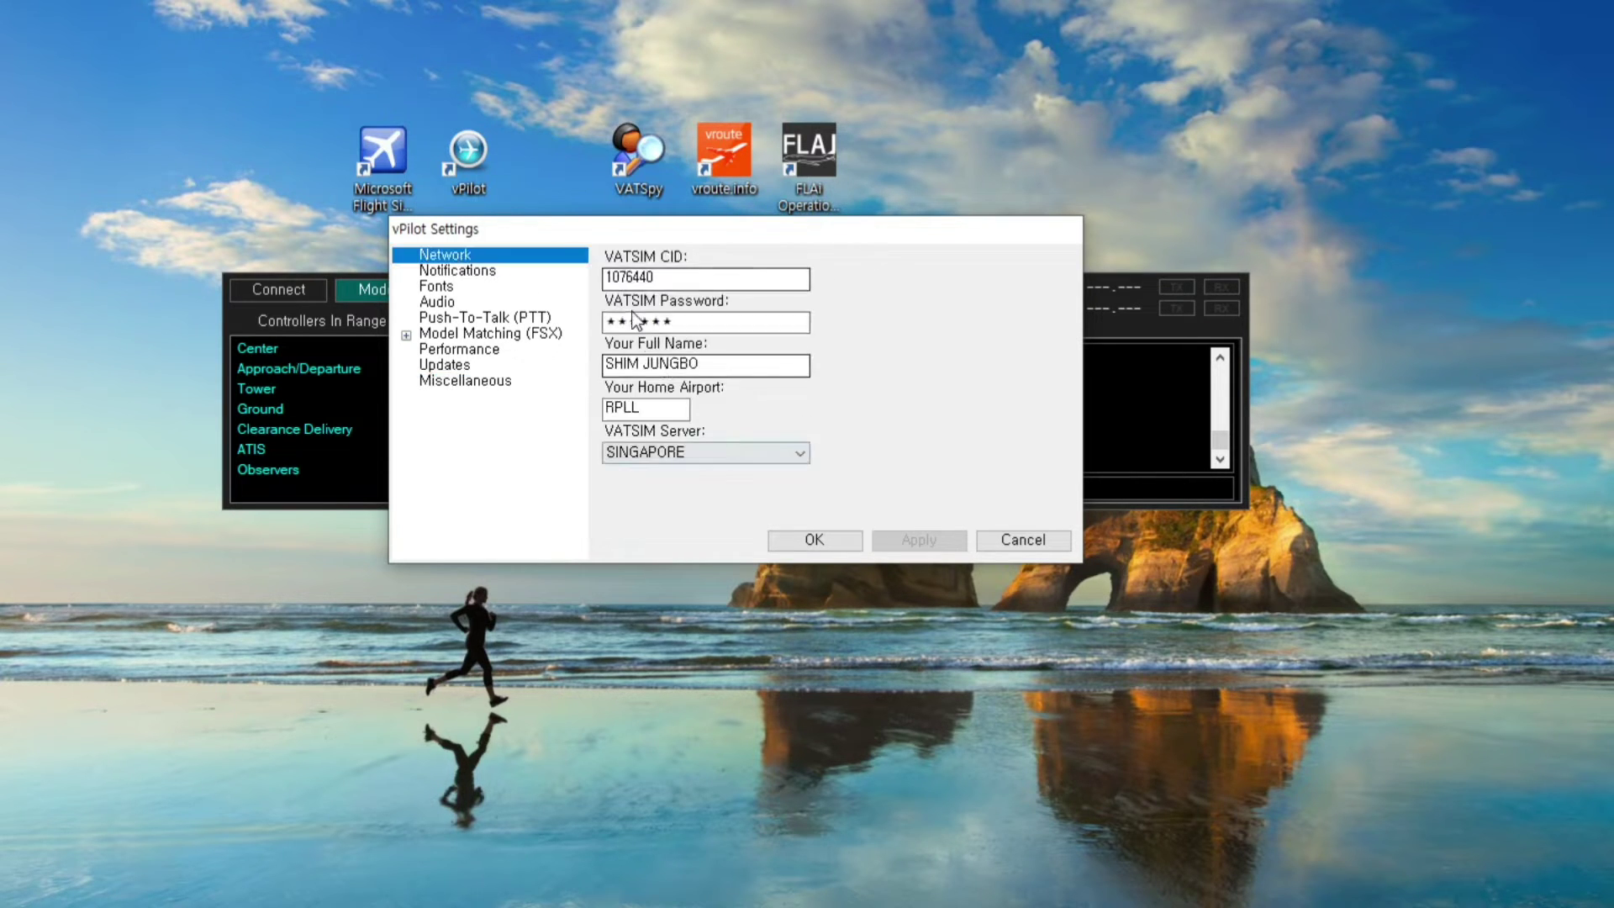
click(485, 317)
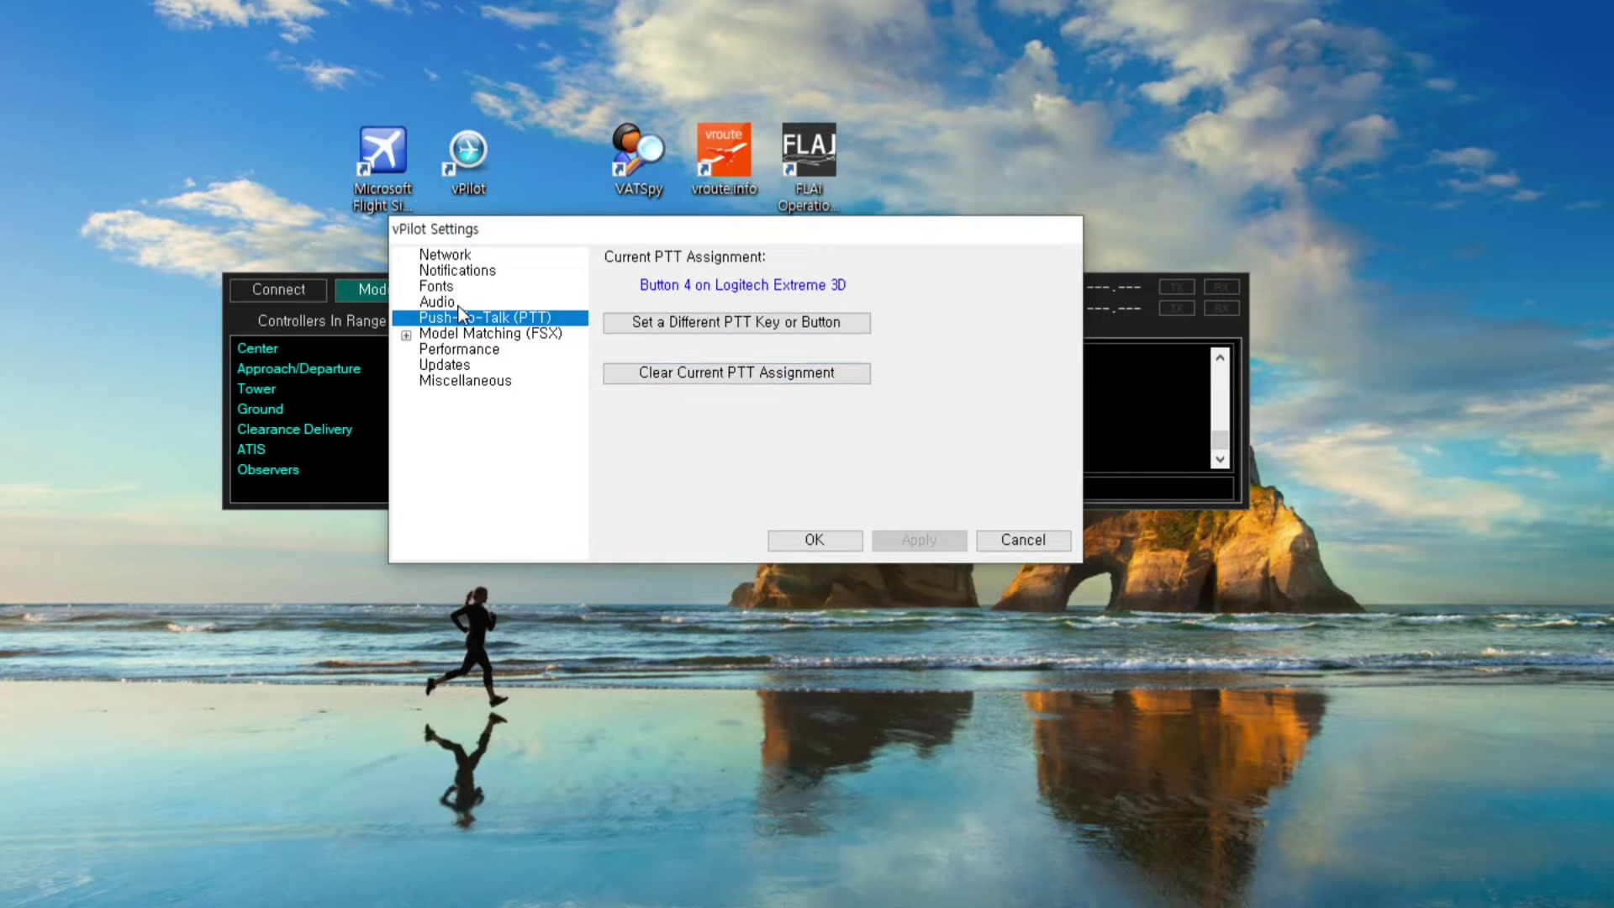
key(Up)
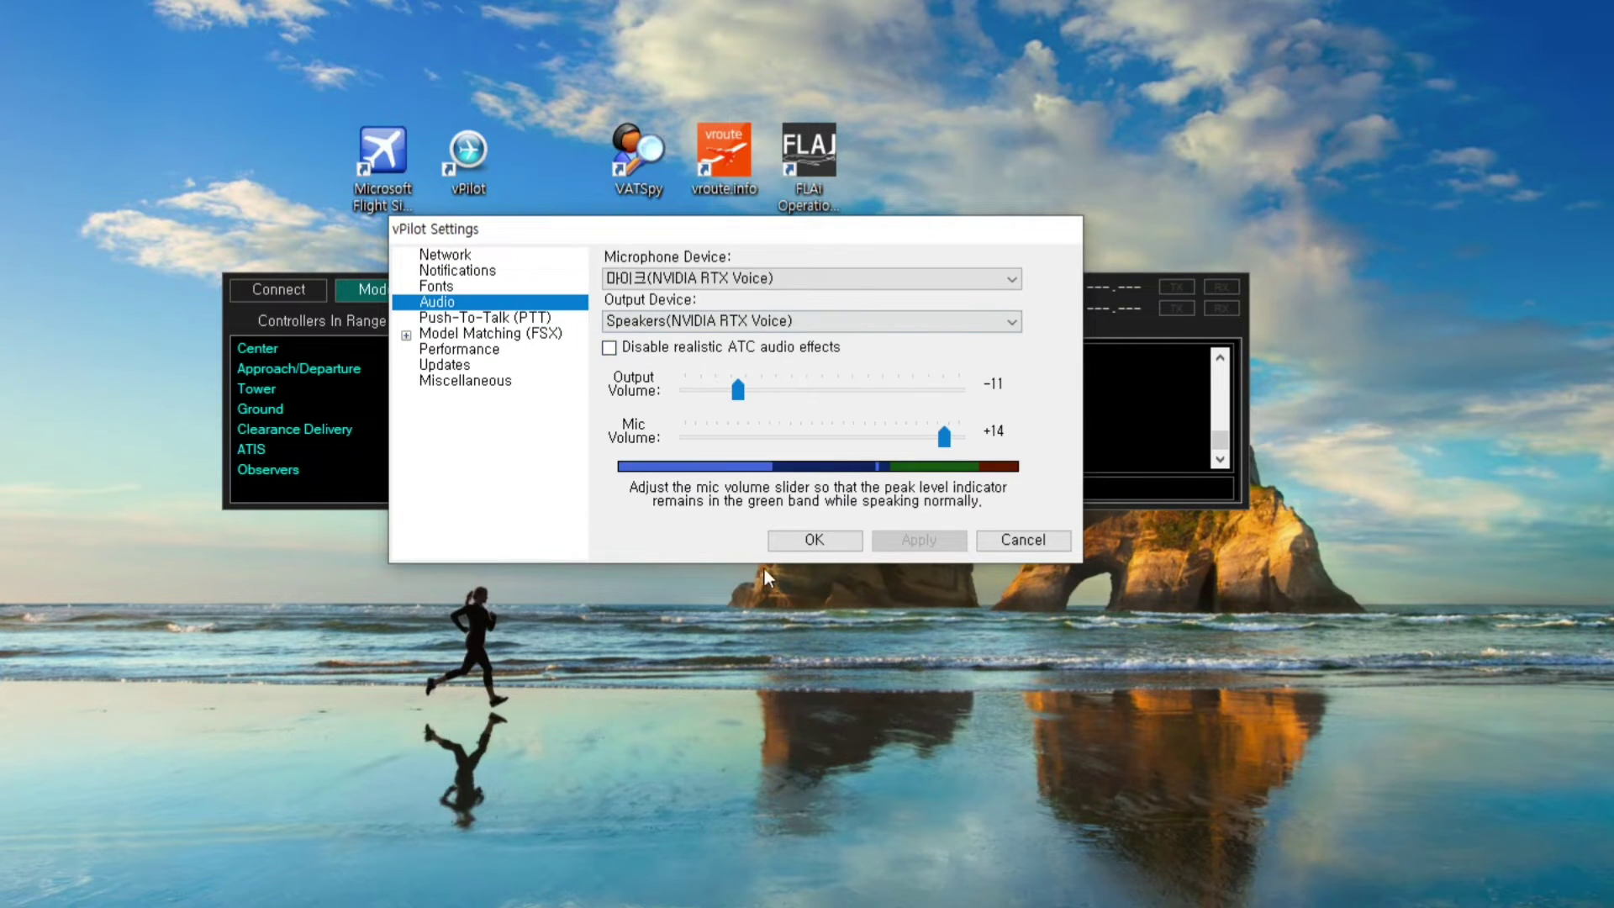
Close vPilot Settings with OK and launch Microsoft Flight Simulator X from the desktop
click(812, 542)
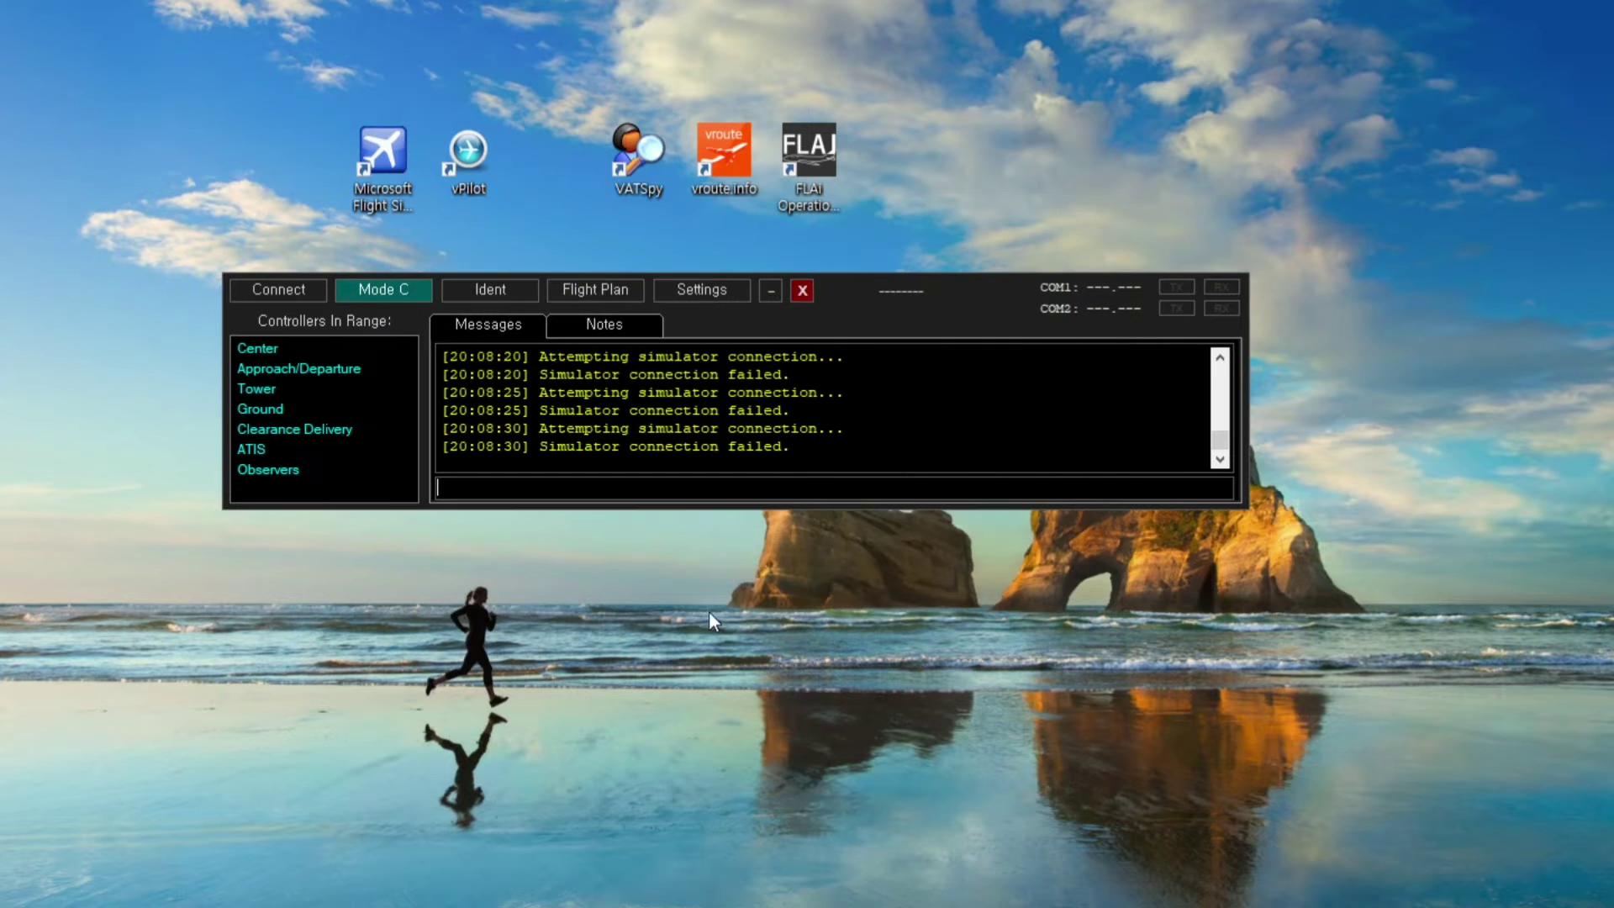
click(400, 178)
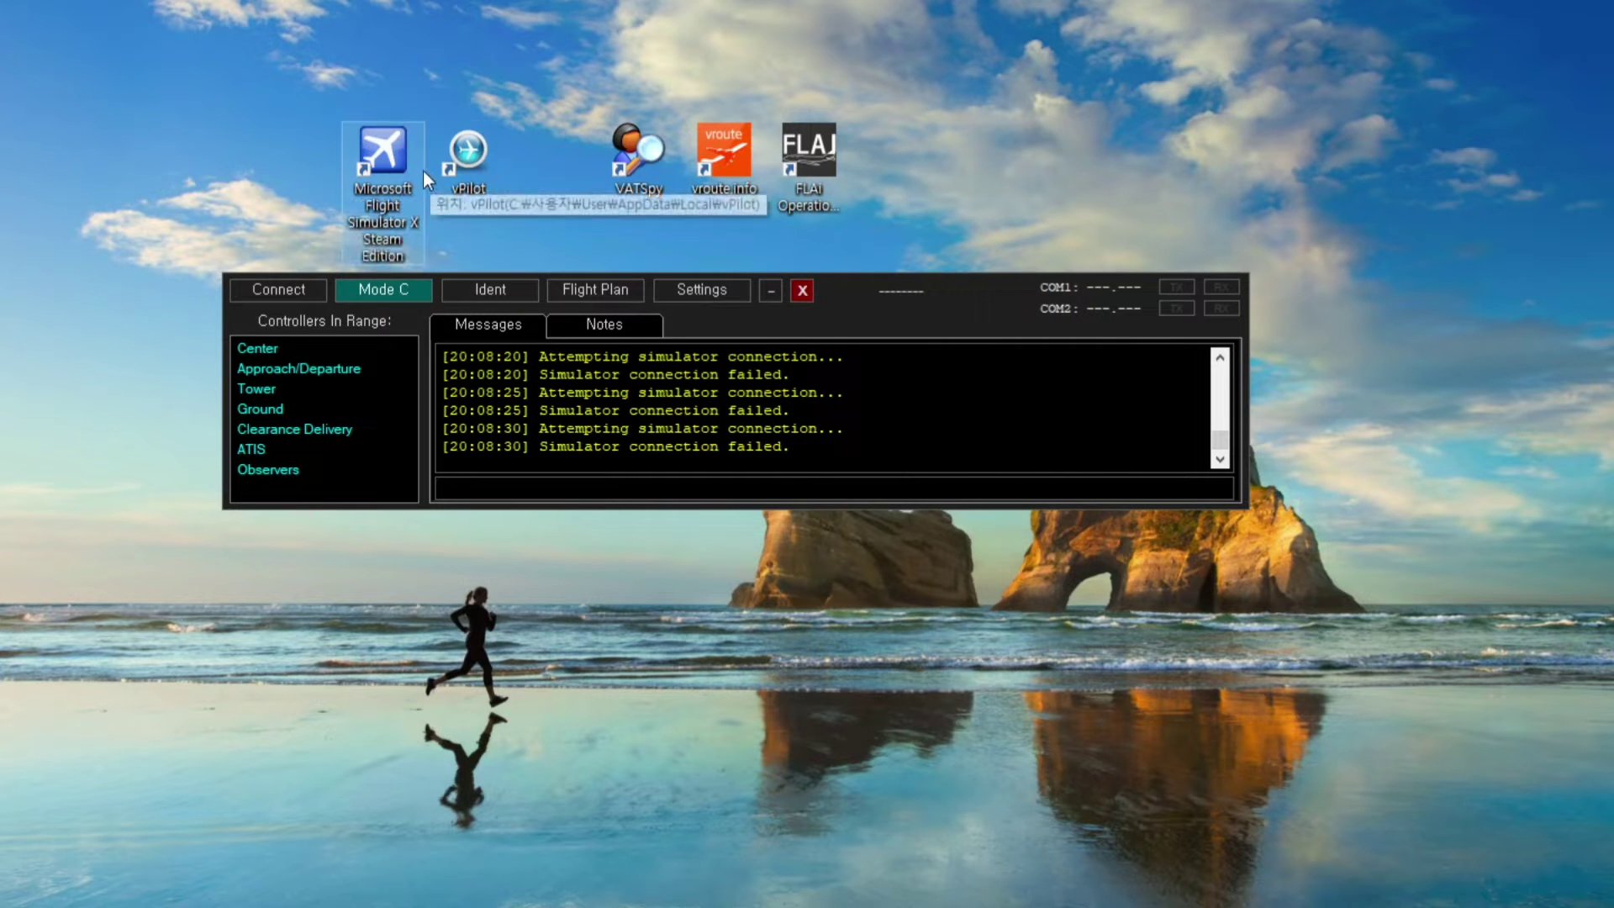
double_click(399, 174)
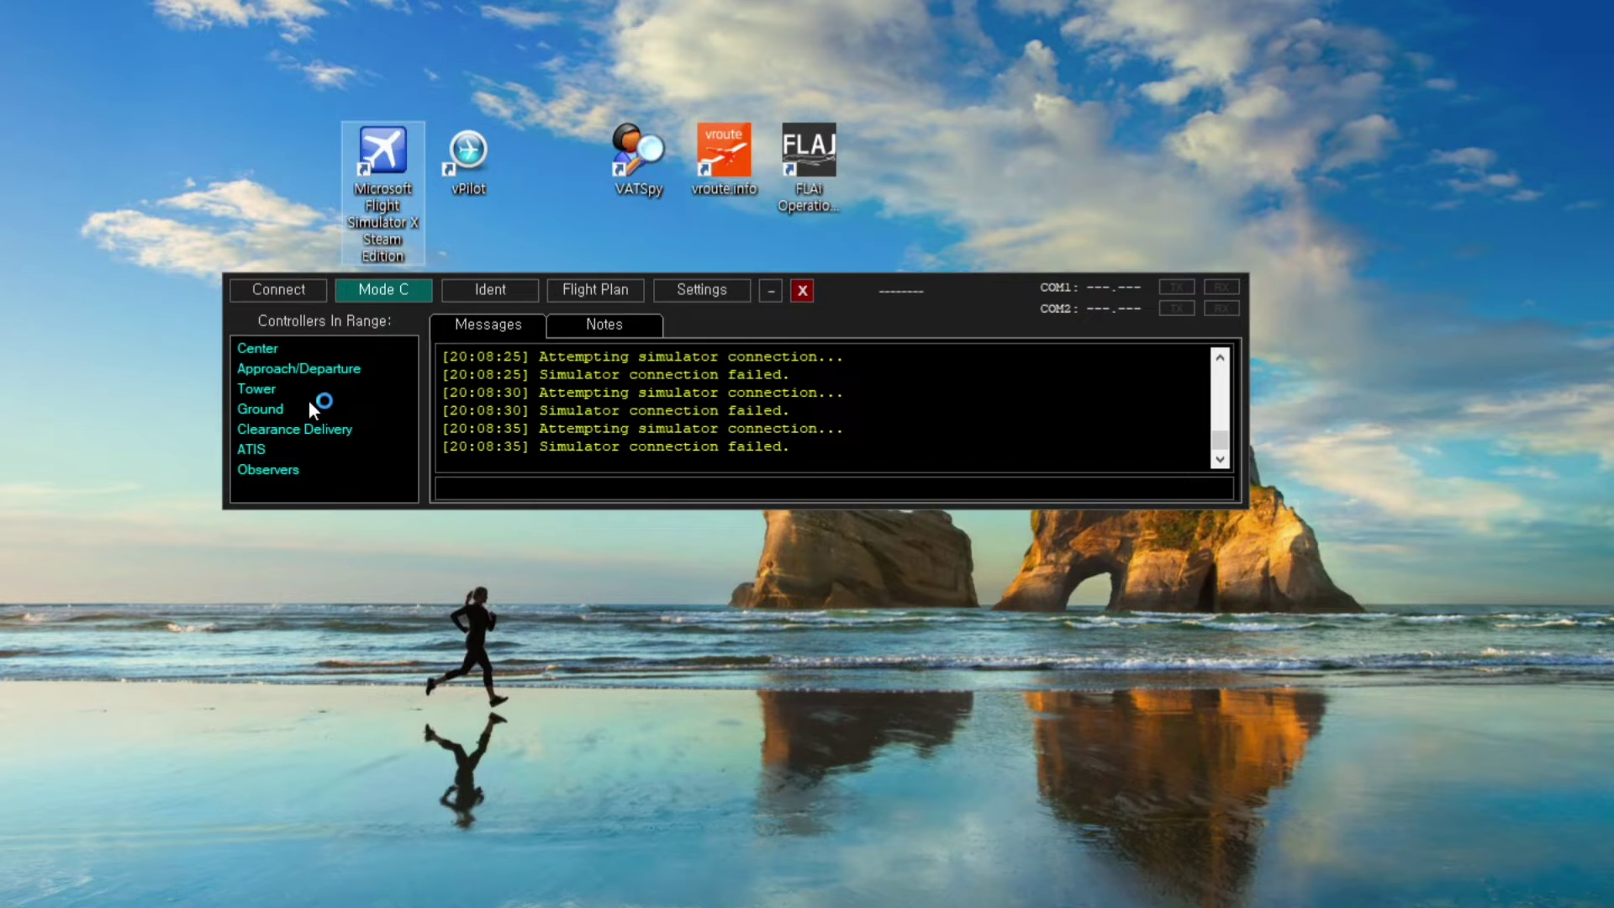
Start Flight Simulator X and sign in to multiplayer through Internet (Steam)
double_click(401, 239)
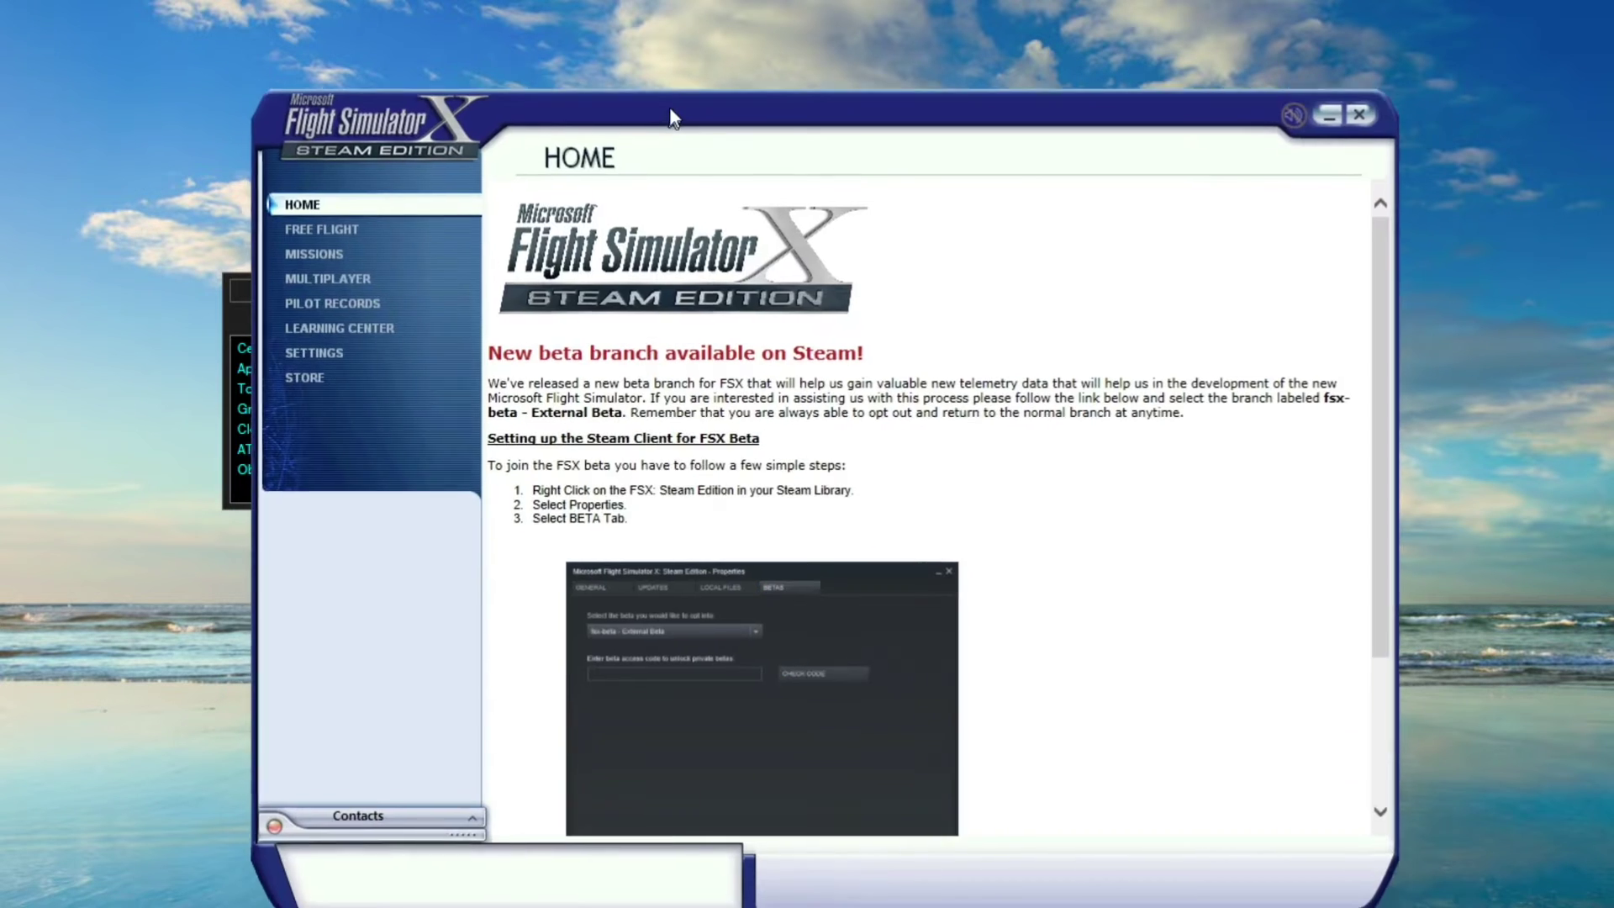
drag(679, 78, 676, 80)
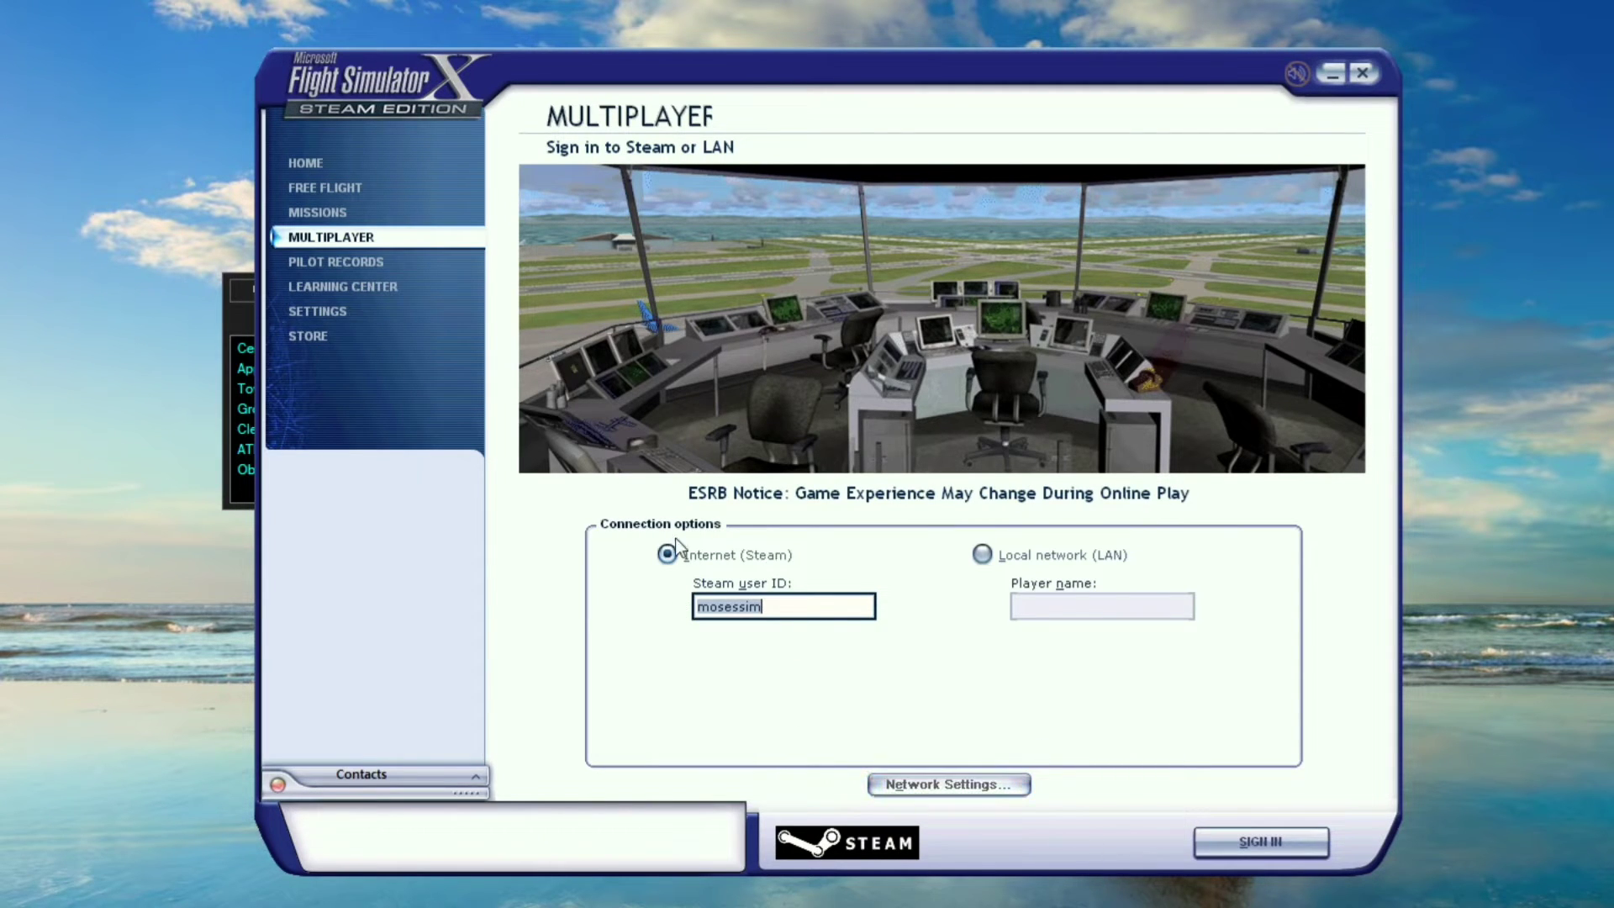
click(1286, 851)
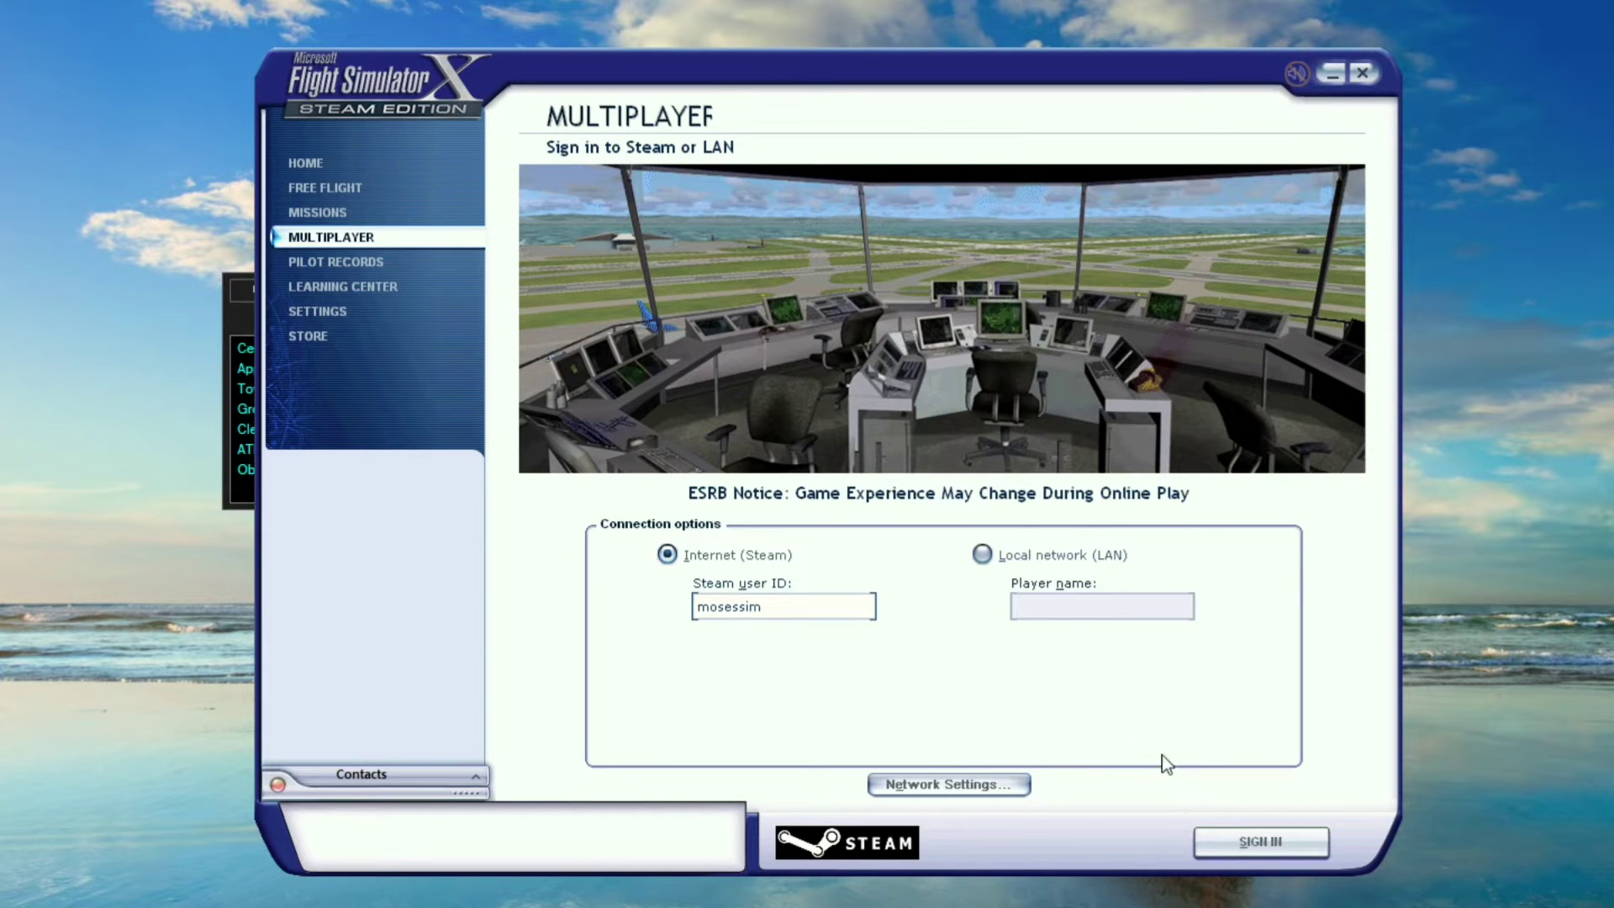
click(1237, 837)
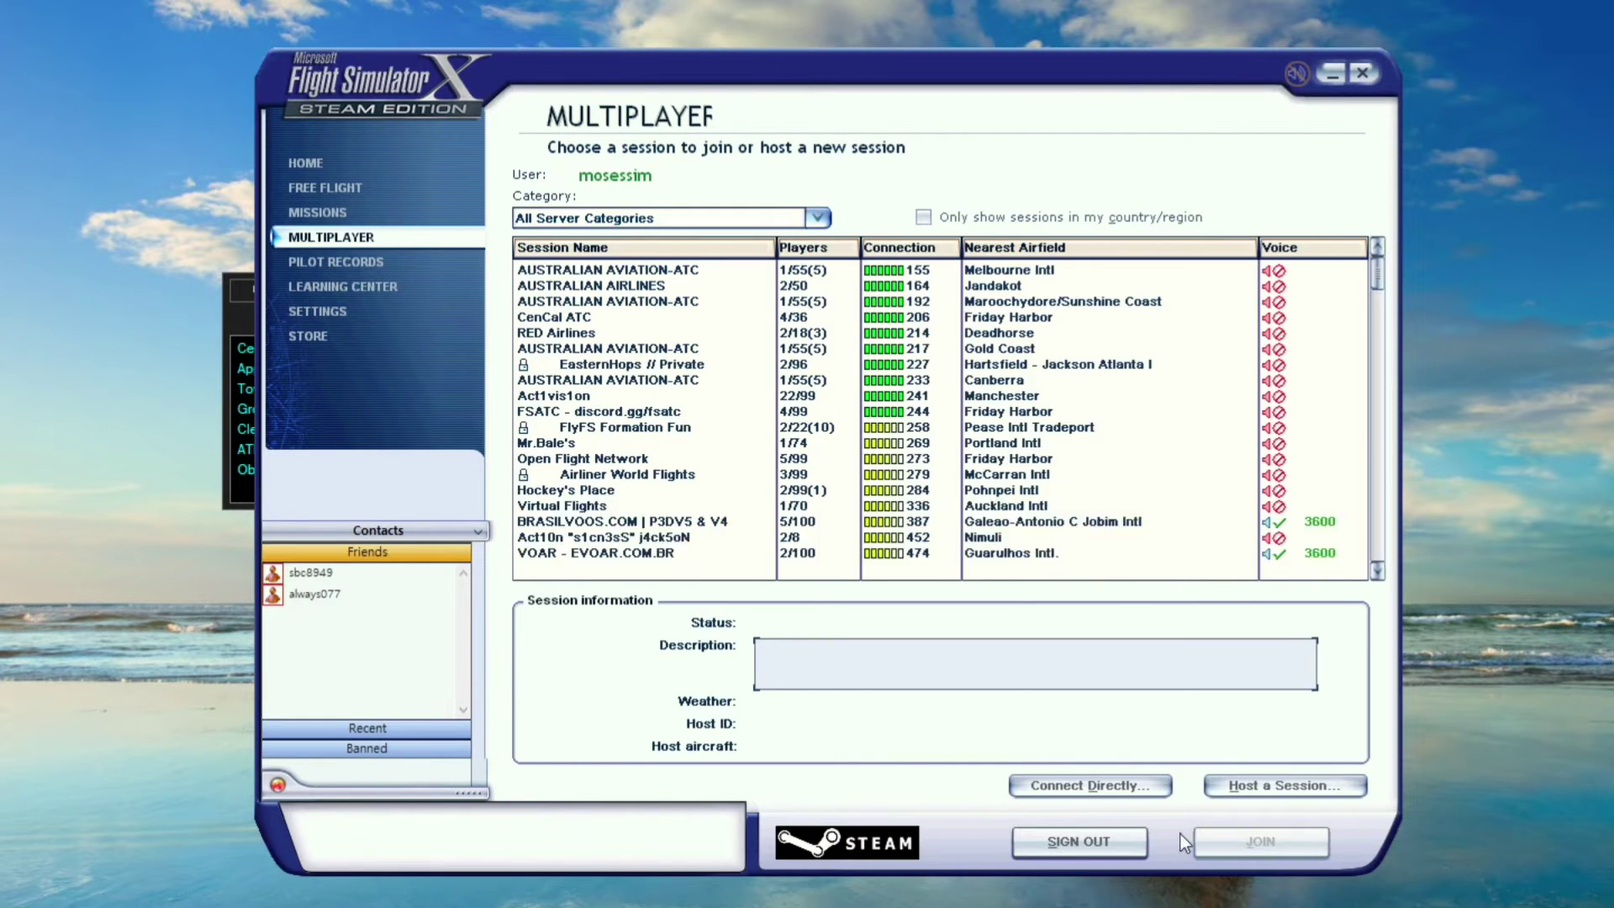
Preview sessions like Open Flight Network, FSATC and Gold Coast, then join AUSTRALIAN AIRLINES
click(624, 269)
click(622, 301)
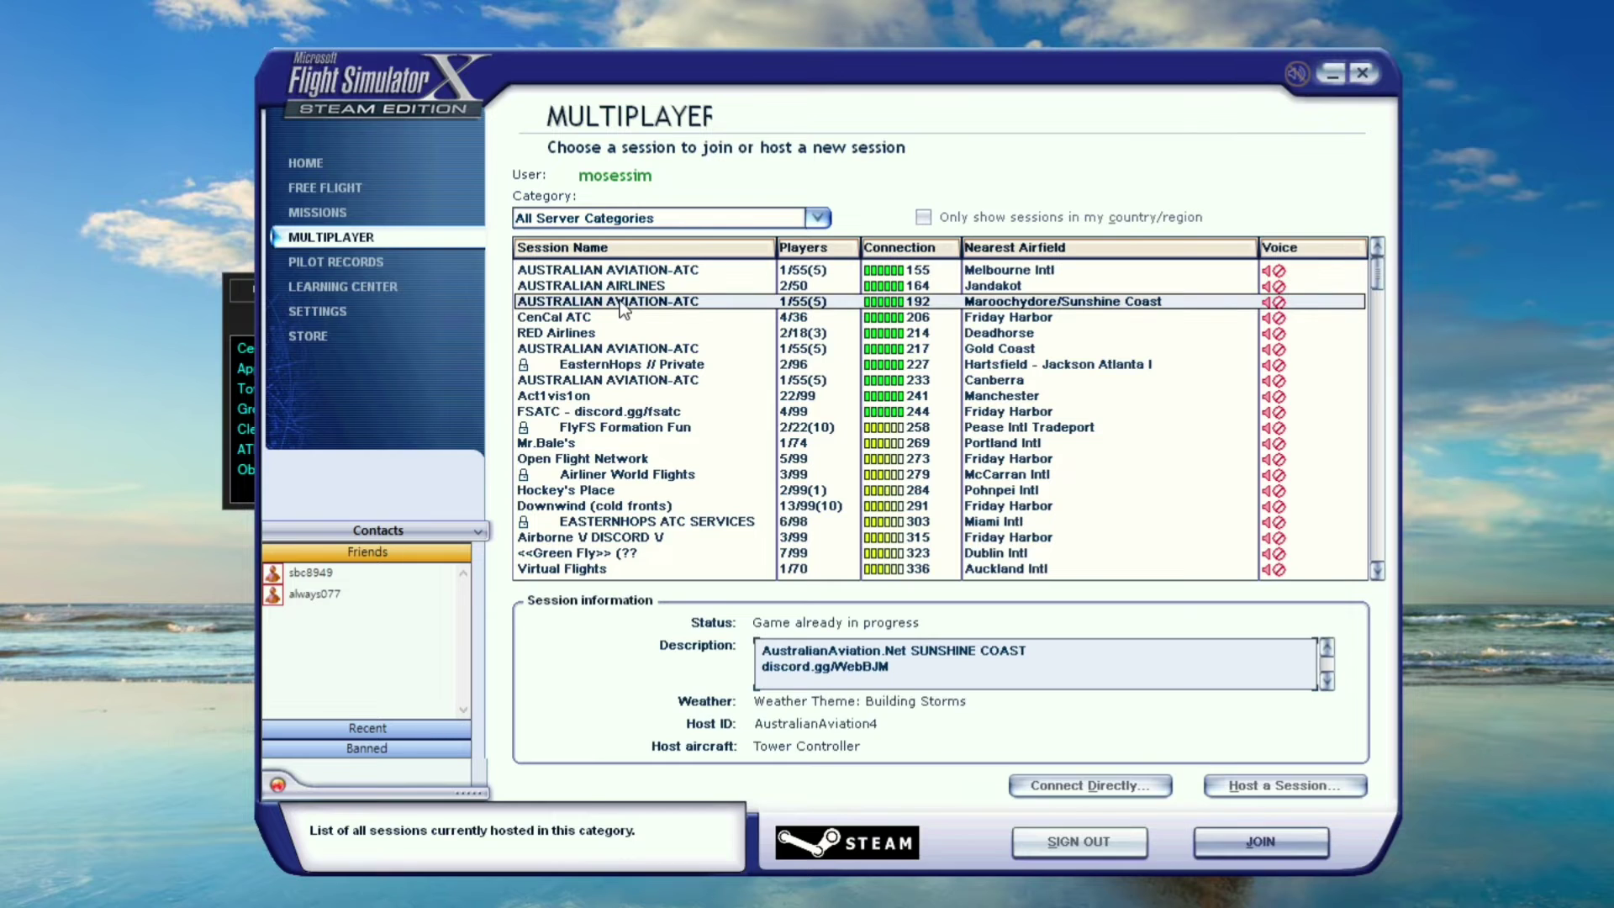
click(620, 364)
click(639, 459)
click(623, 319)
click(601, 301)
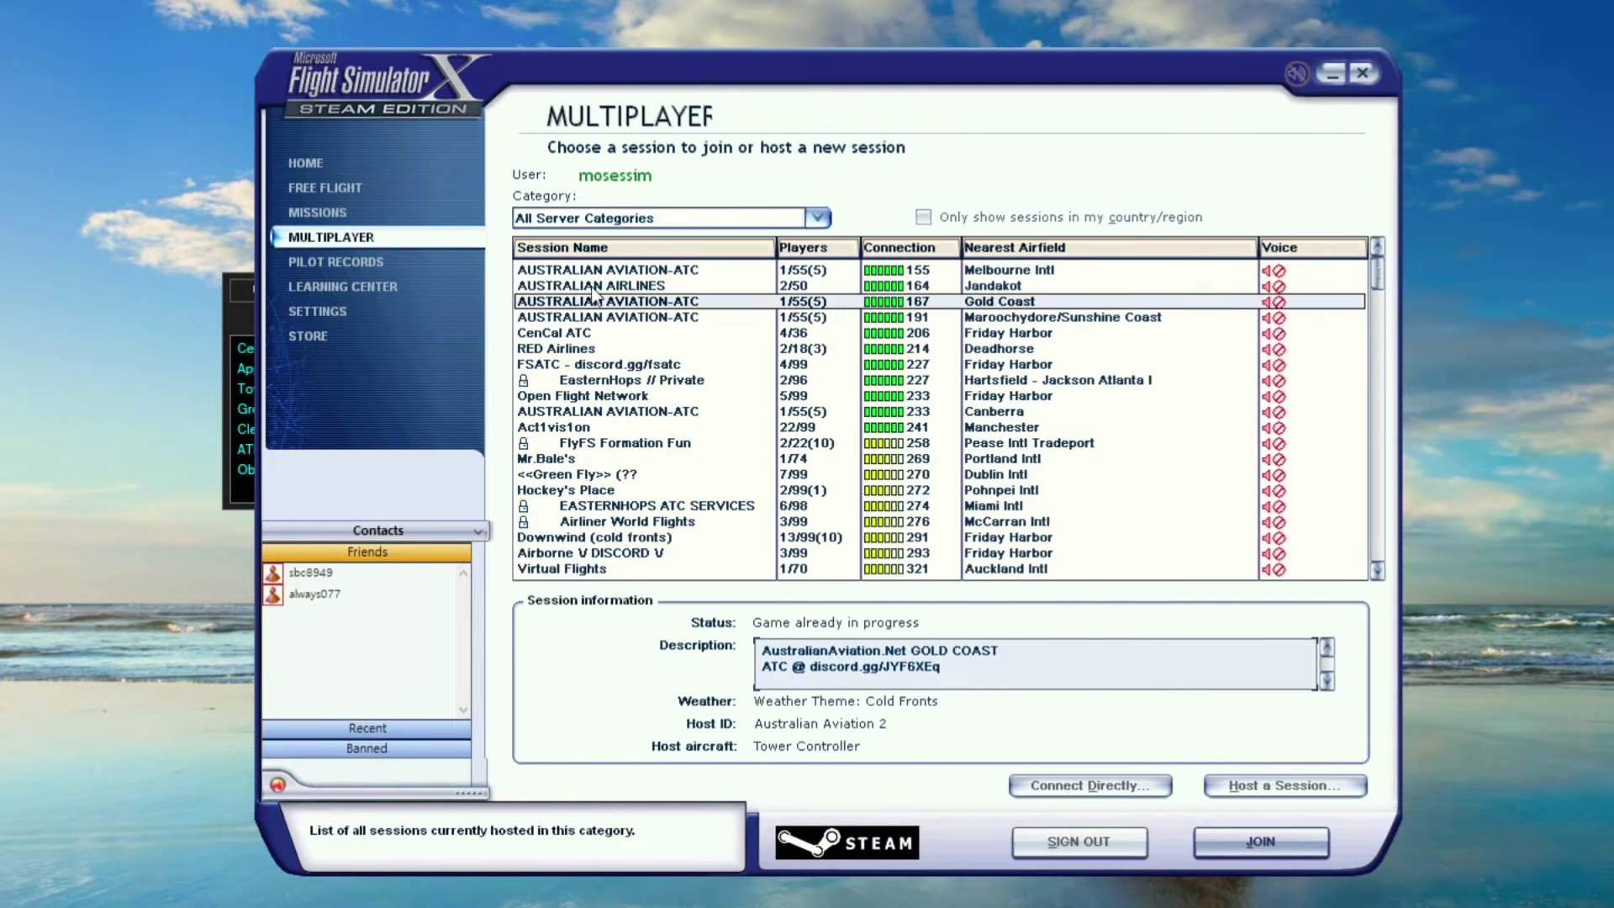
click(601, 270)
click(607, 370)
click(646, 445)
click(630, 300)
double_click(595, 286)
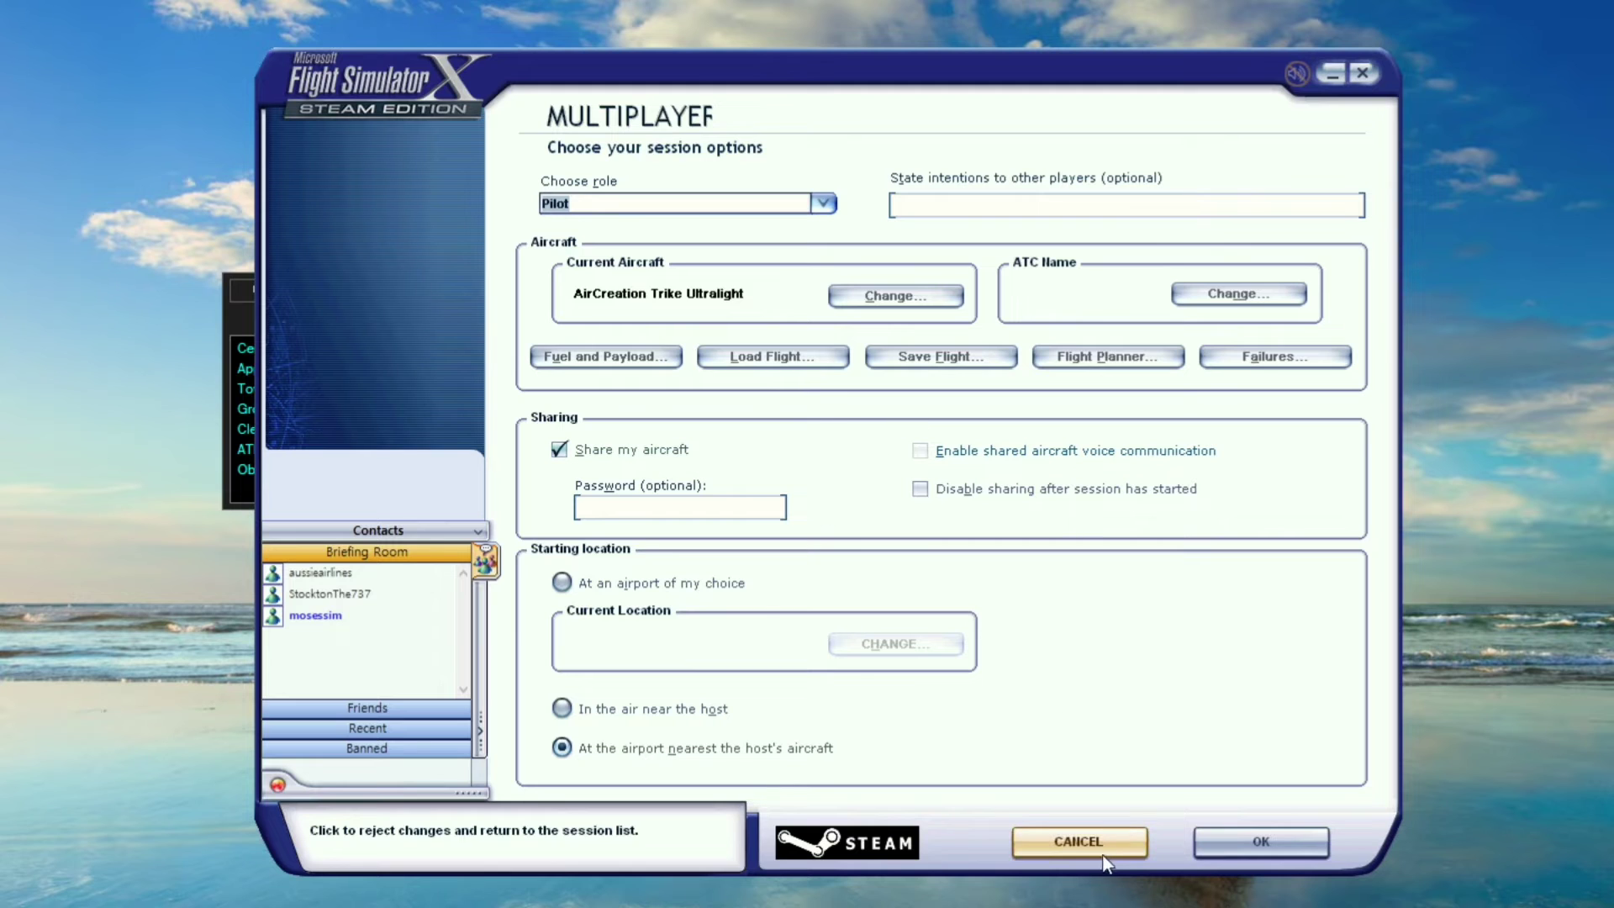
Confirm the multiplayer options, then leave the session from the Briefing Room
click(1261, 840)
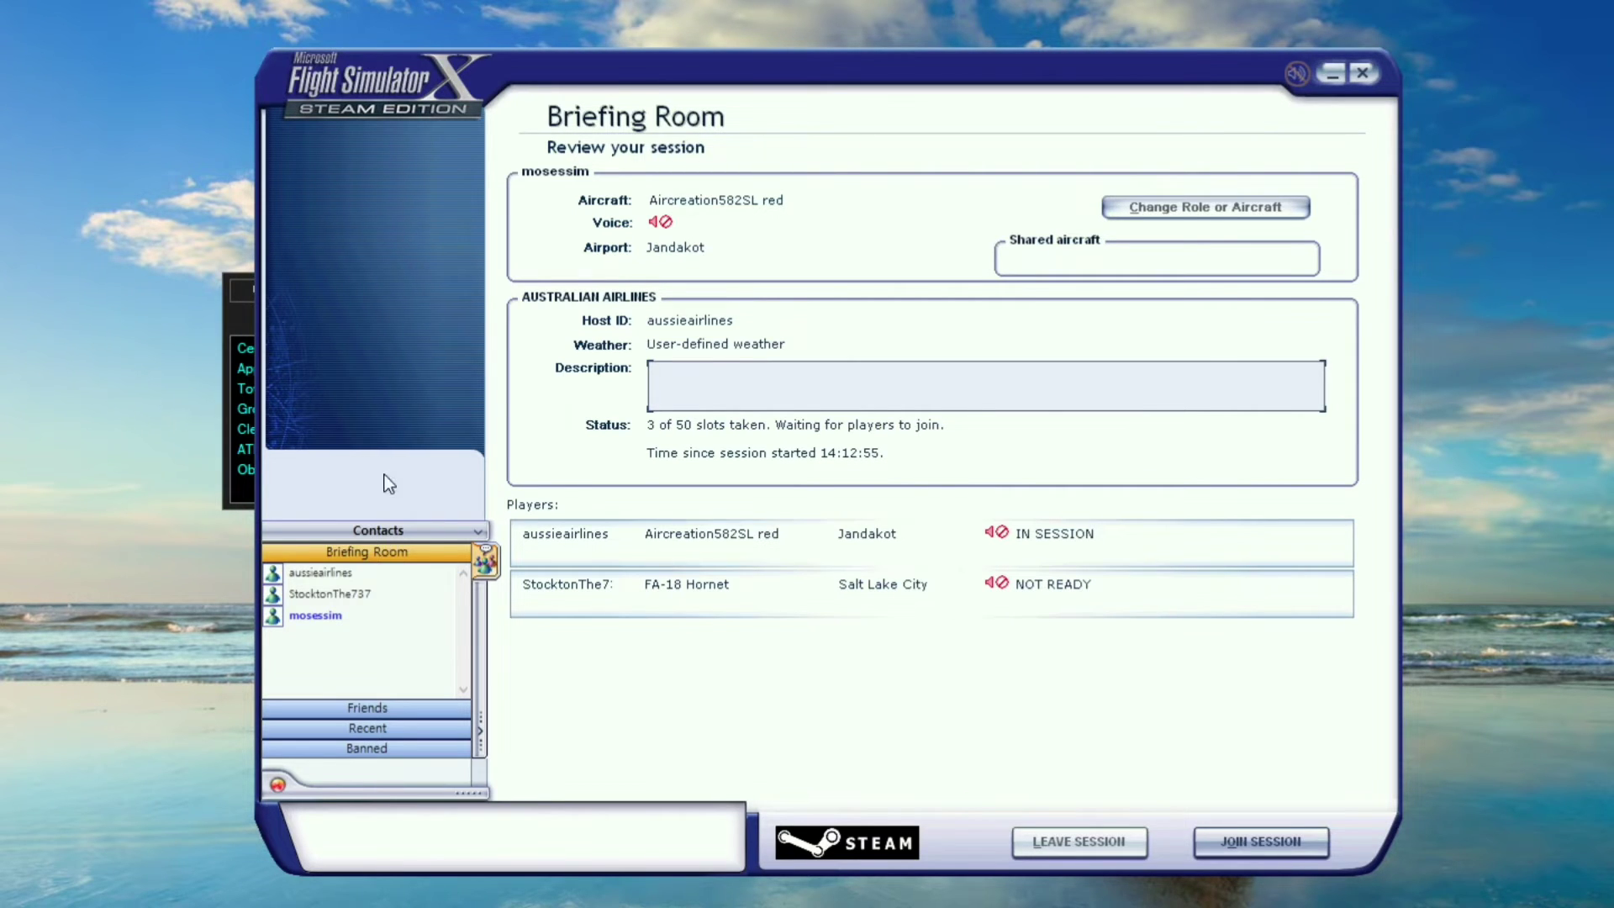
click(1079, 841)
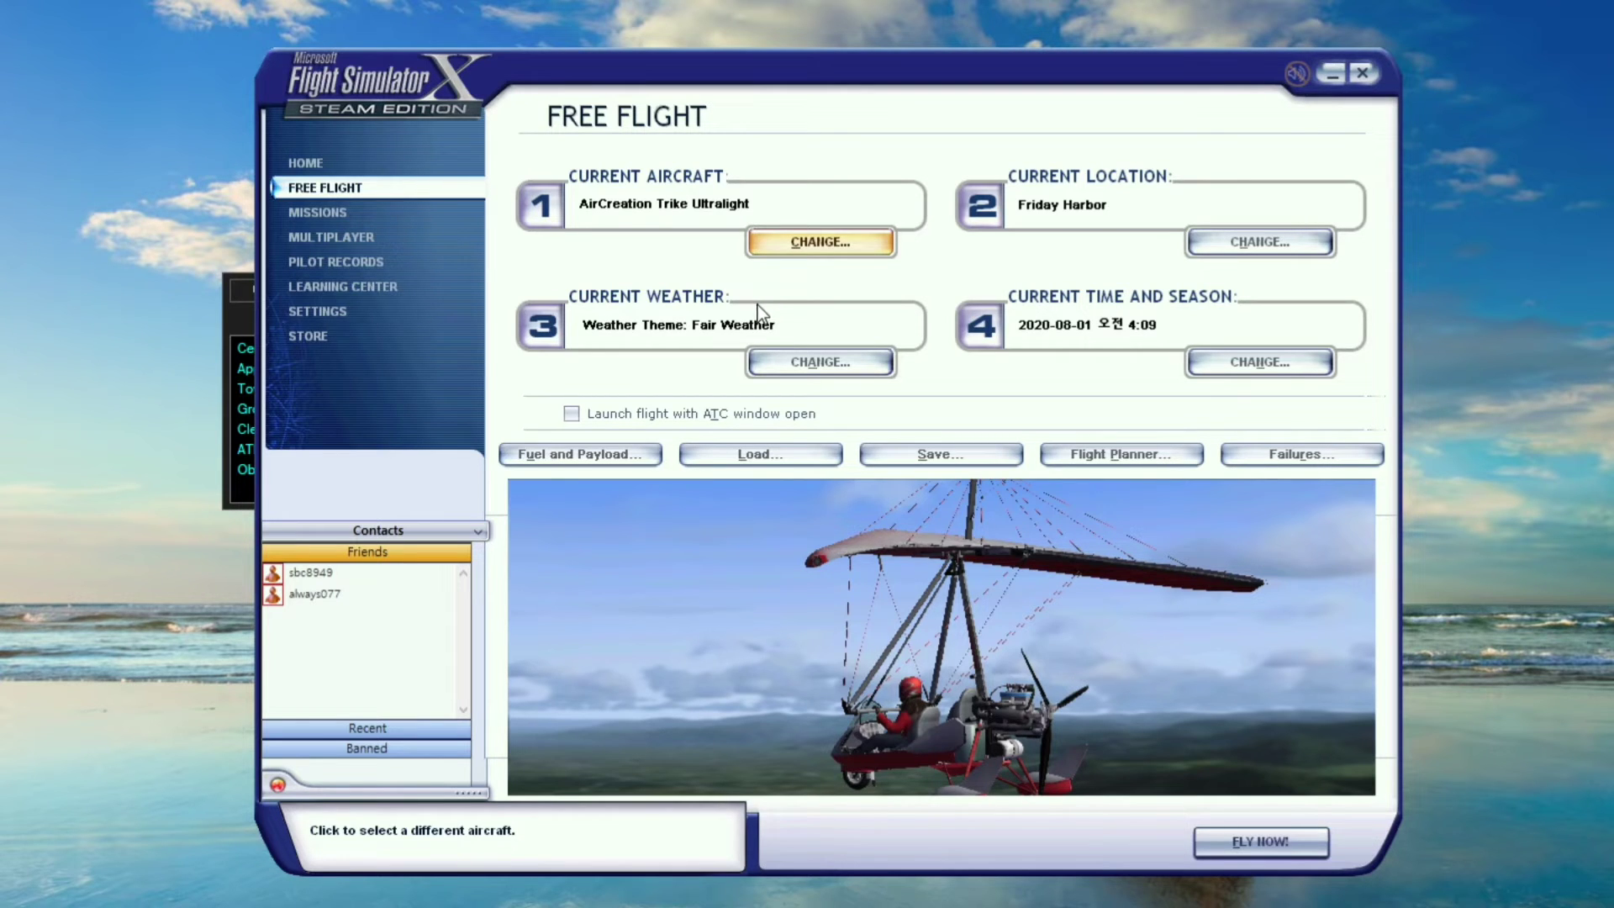
Choose the Korean Air Airbus A320-214 CFM as the free-flight aircraft
click(811, 252)
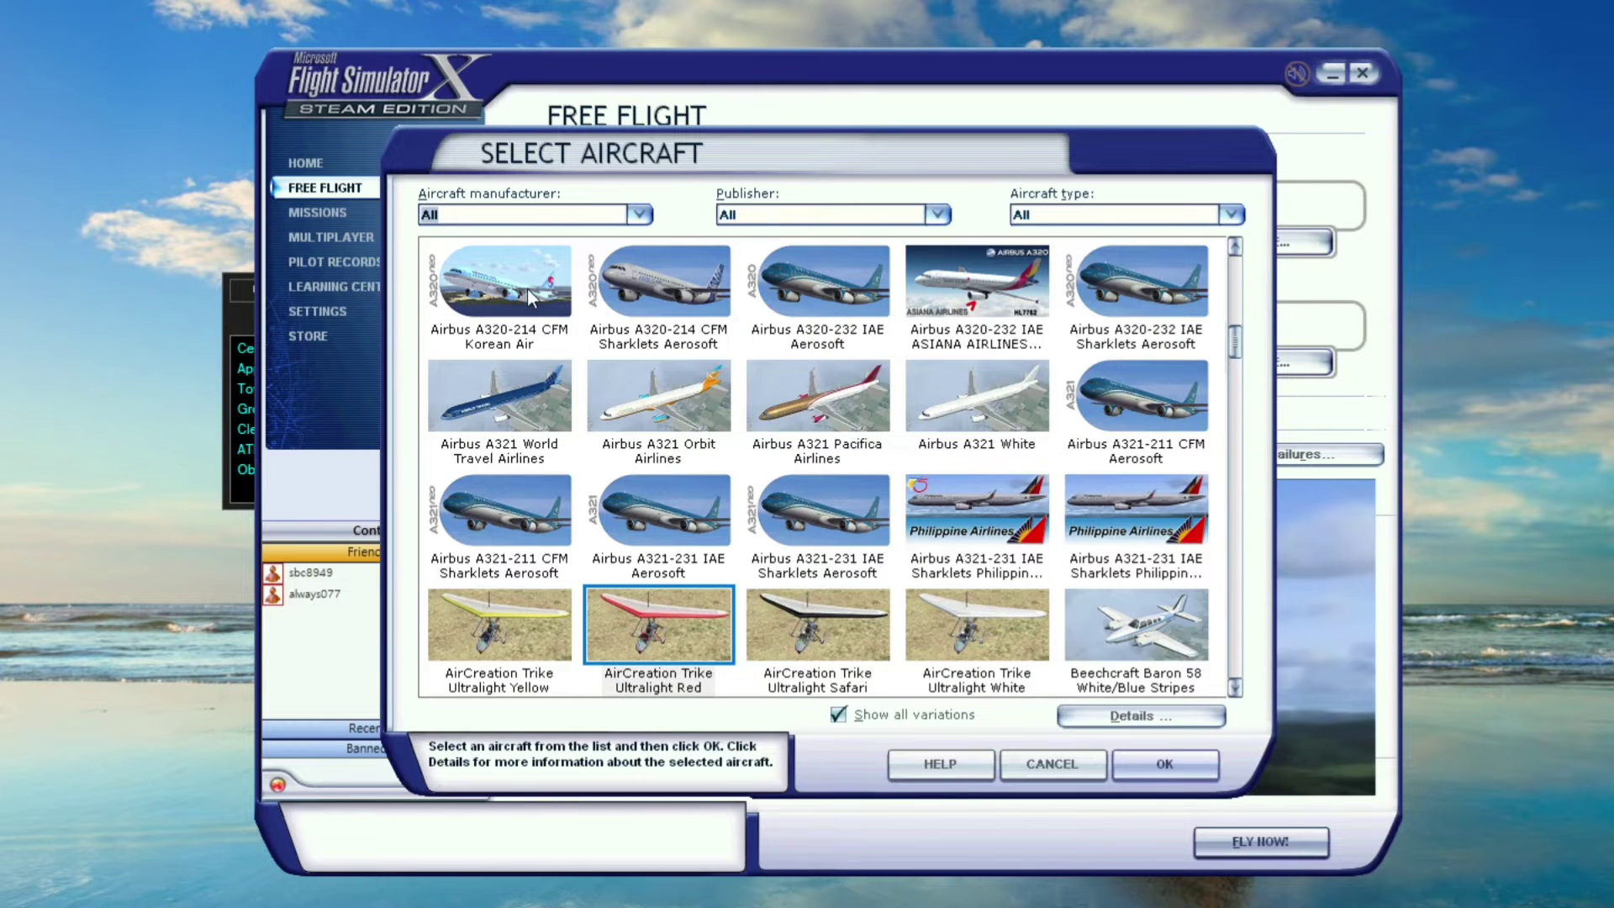
double_click(531, 290)
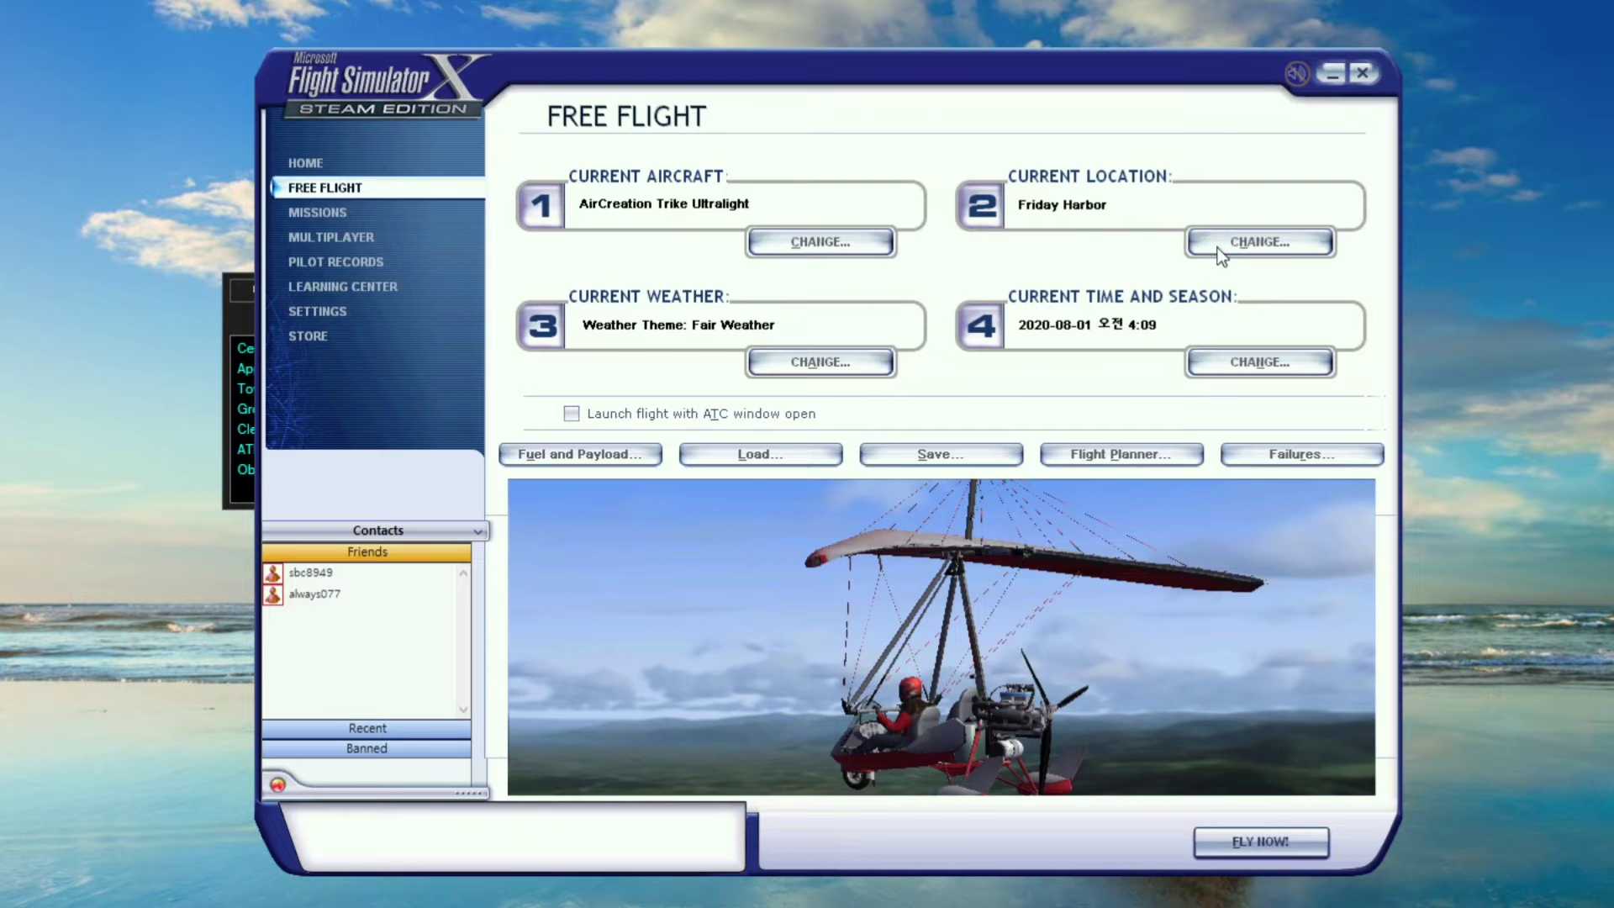
click(1212, 249)
Try finding Heathrow by airport ID 'egll' and by name, then clear both searches
click(825, 246)
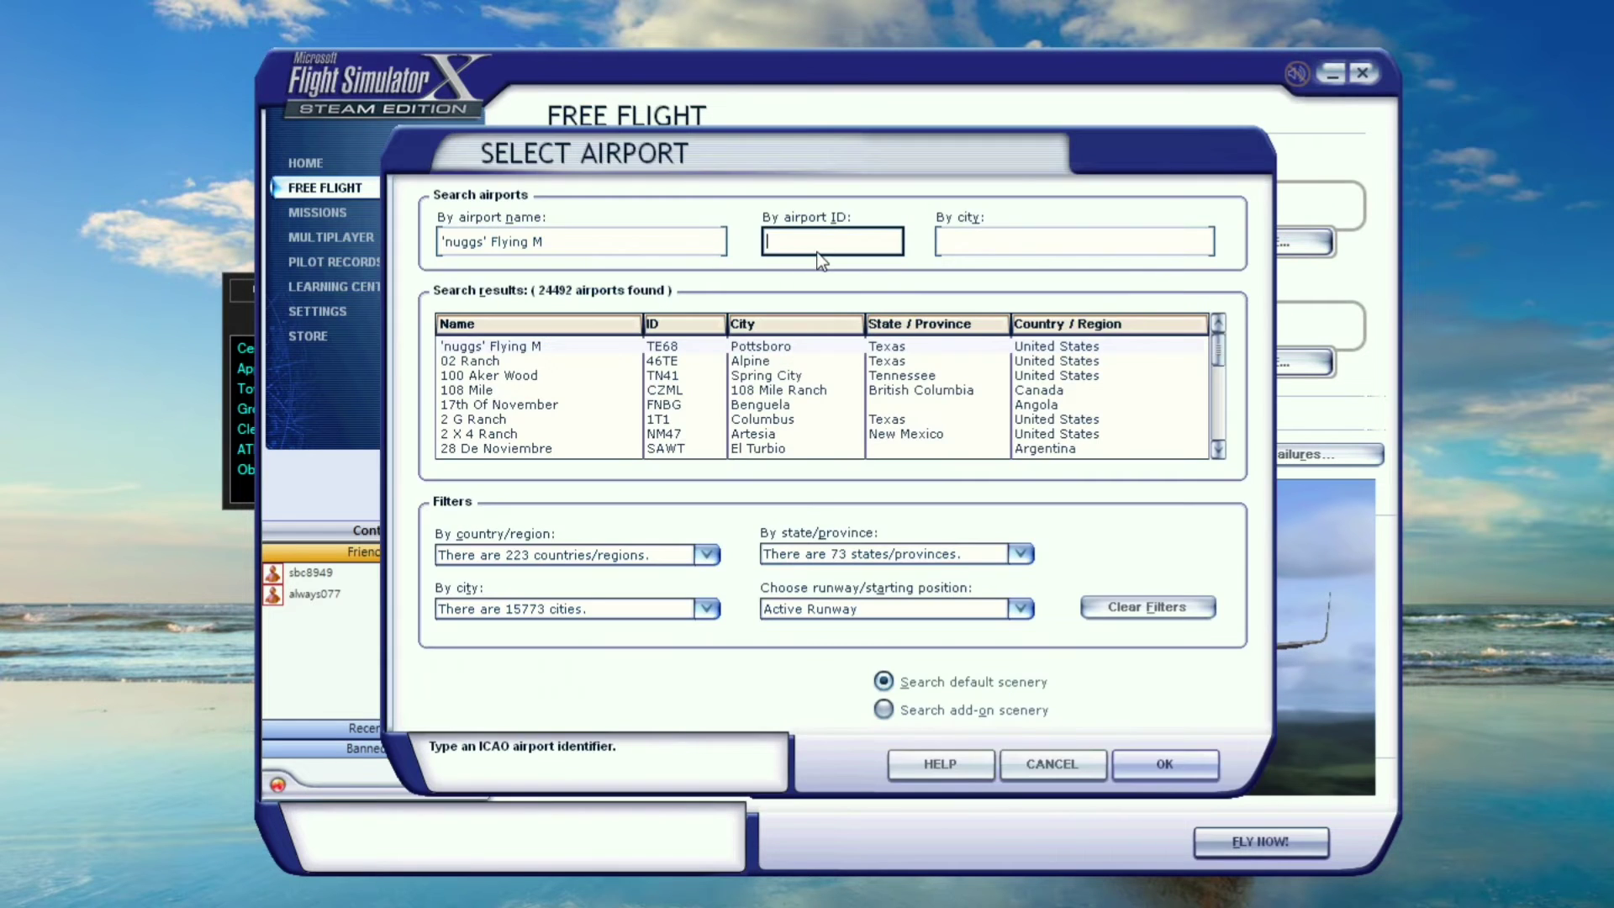
text(egll)
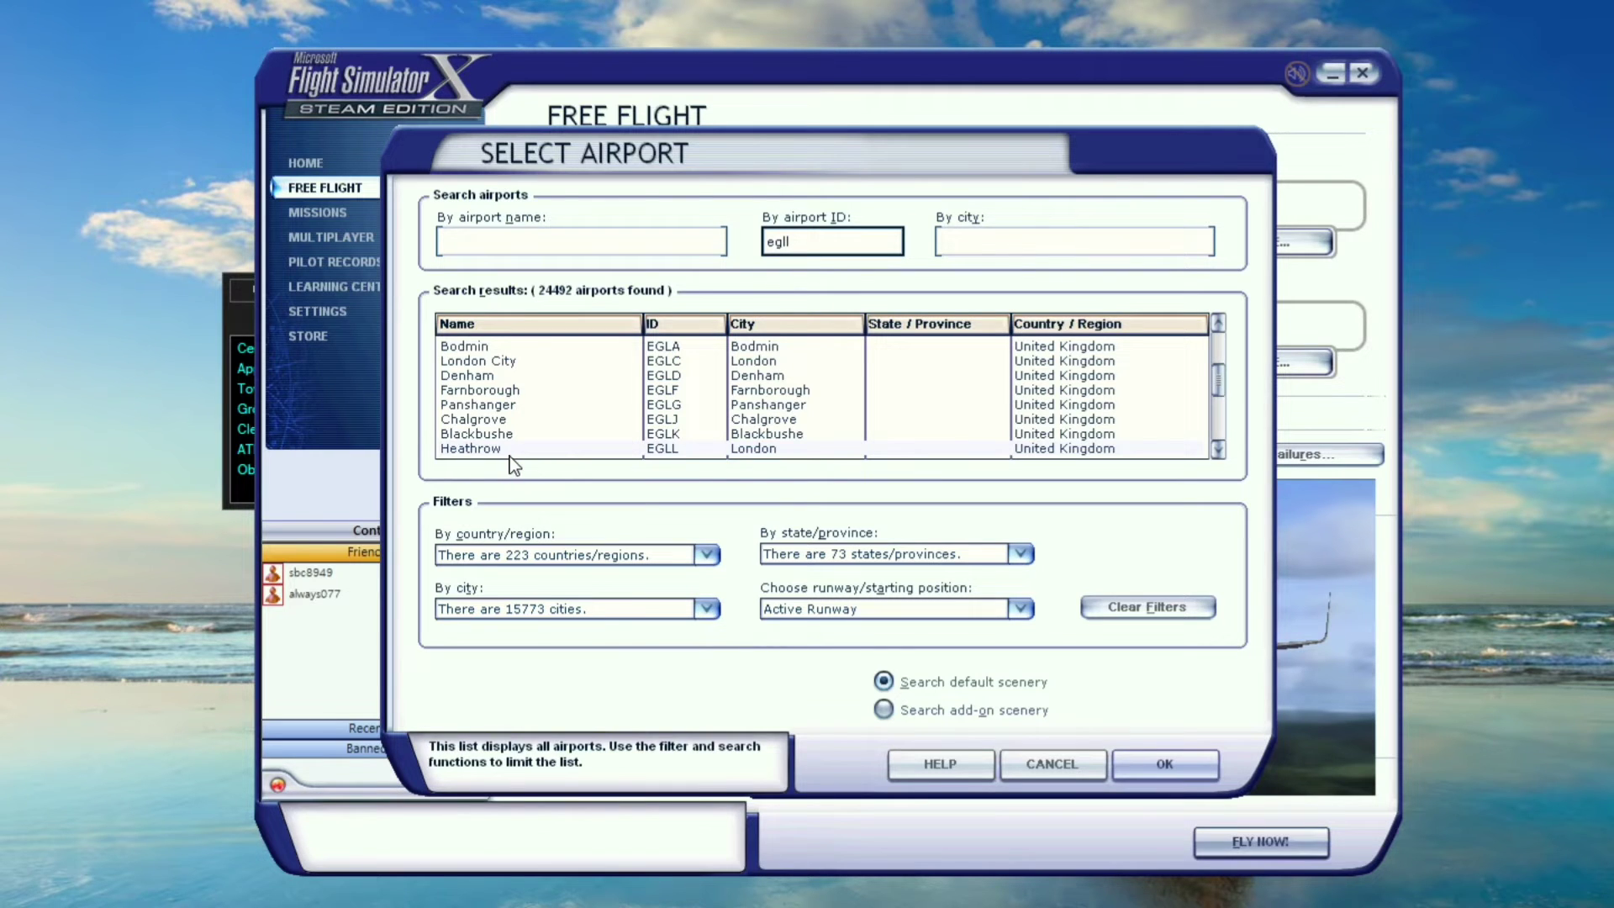
key(BackSpace)
key(BackSpace)
key(BackSpace)
key(BackSpace)
click(635, 250)
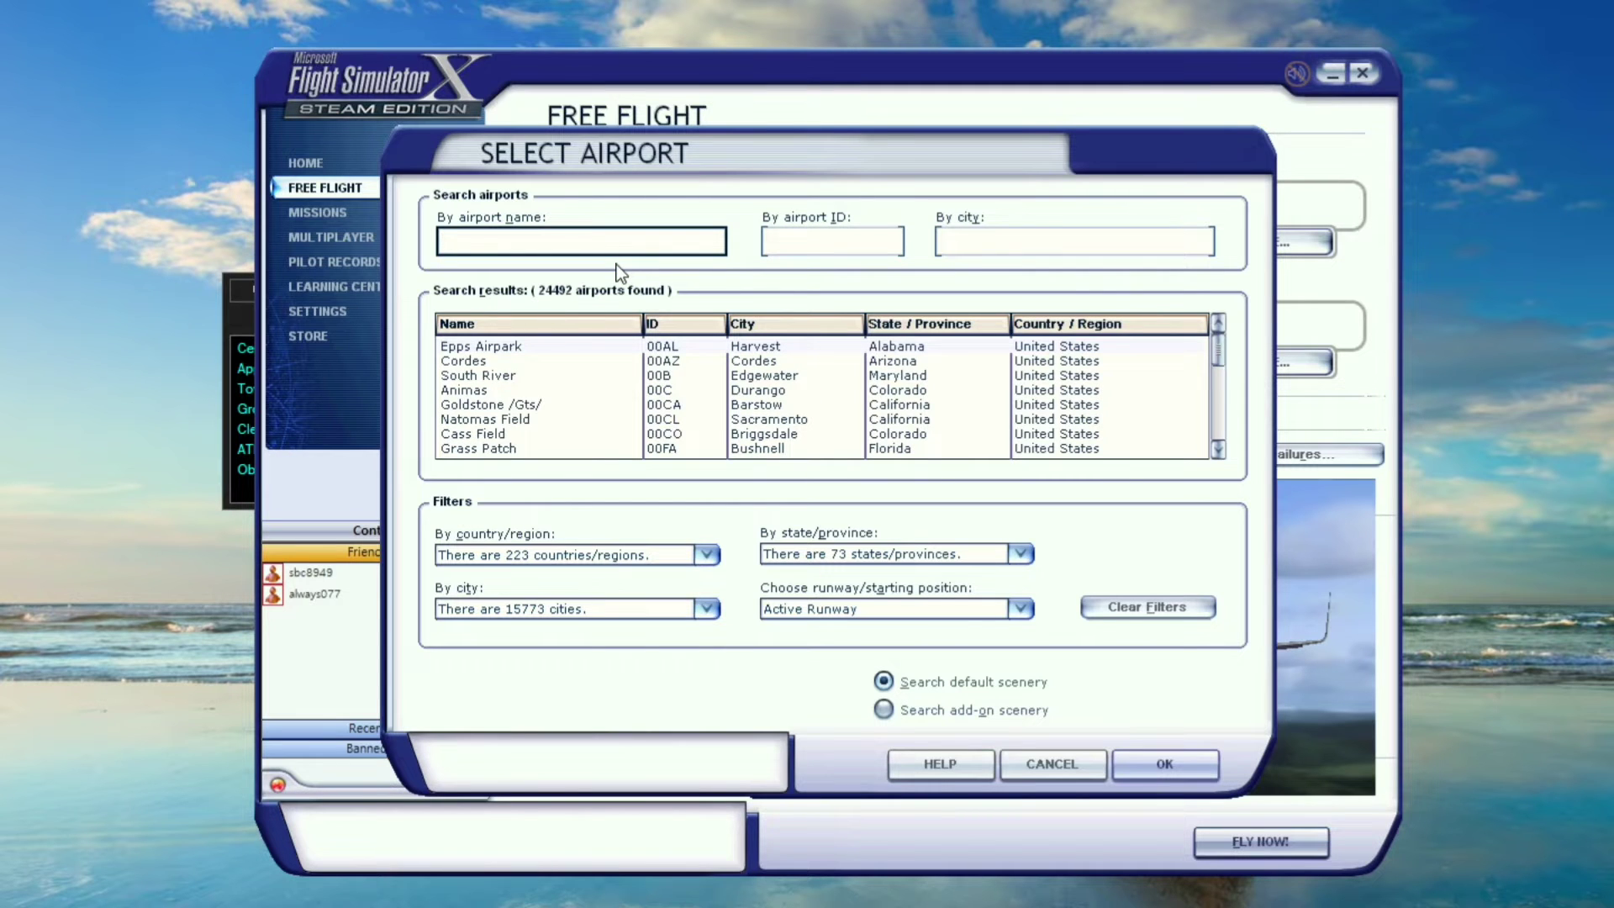
text(heathrou)
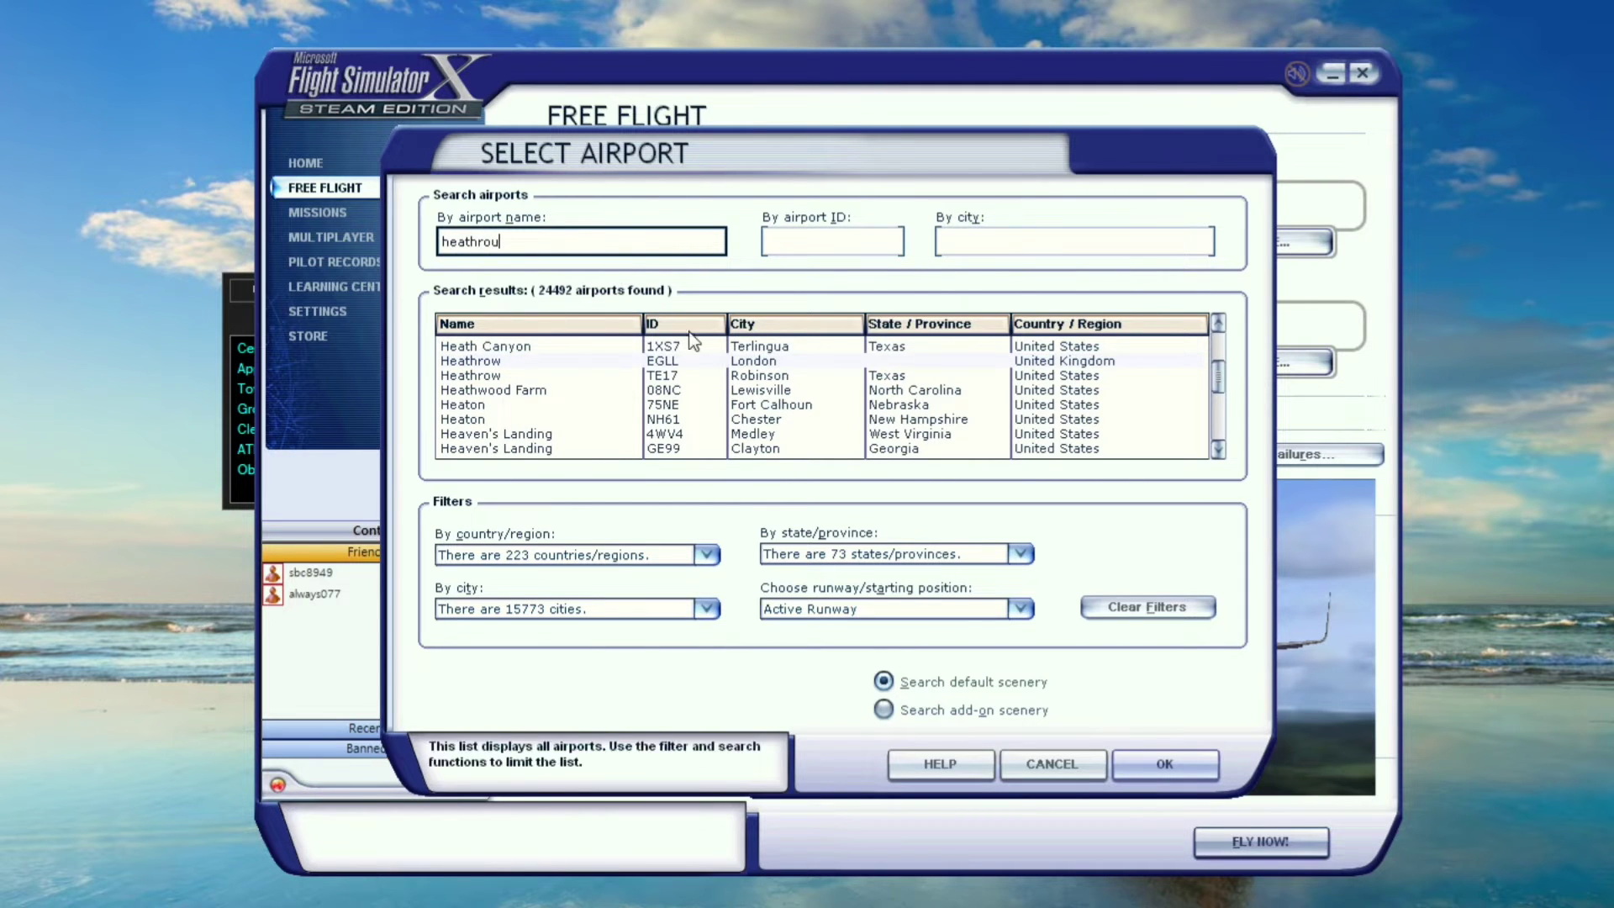
drag(501, 242, 418, 267)
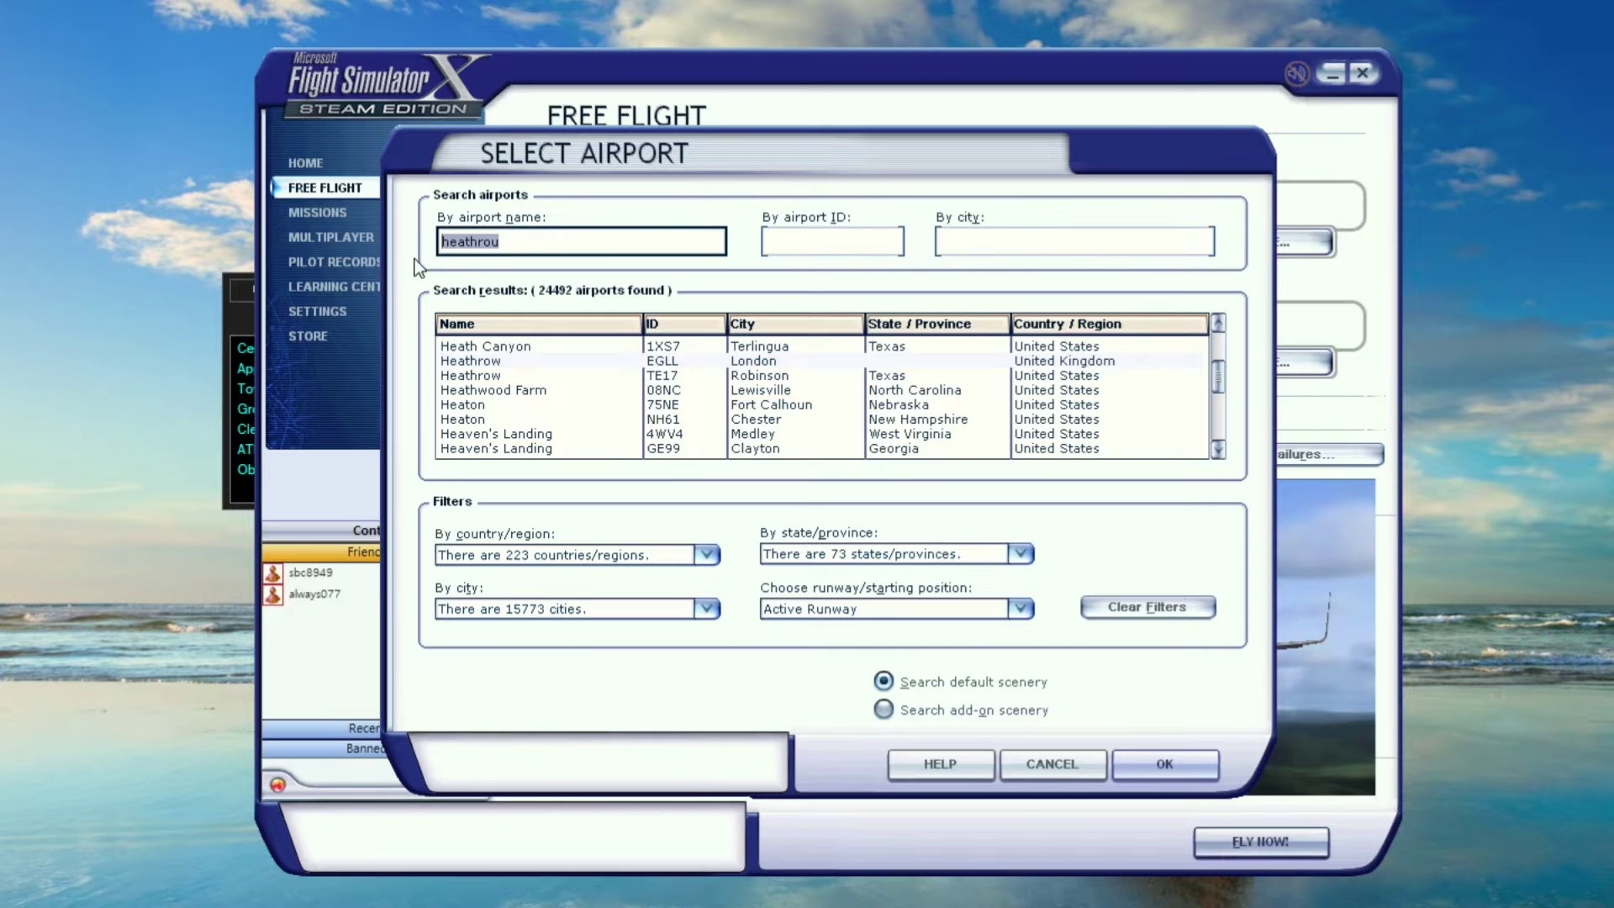
key(BackSpace)
Search the airport list by city 'london'
click(1017, 243)
text(london)
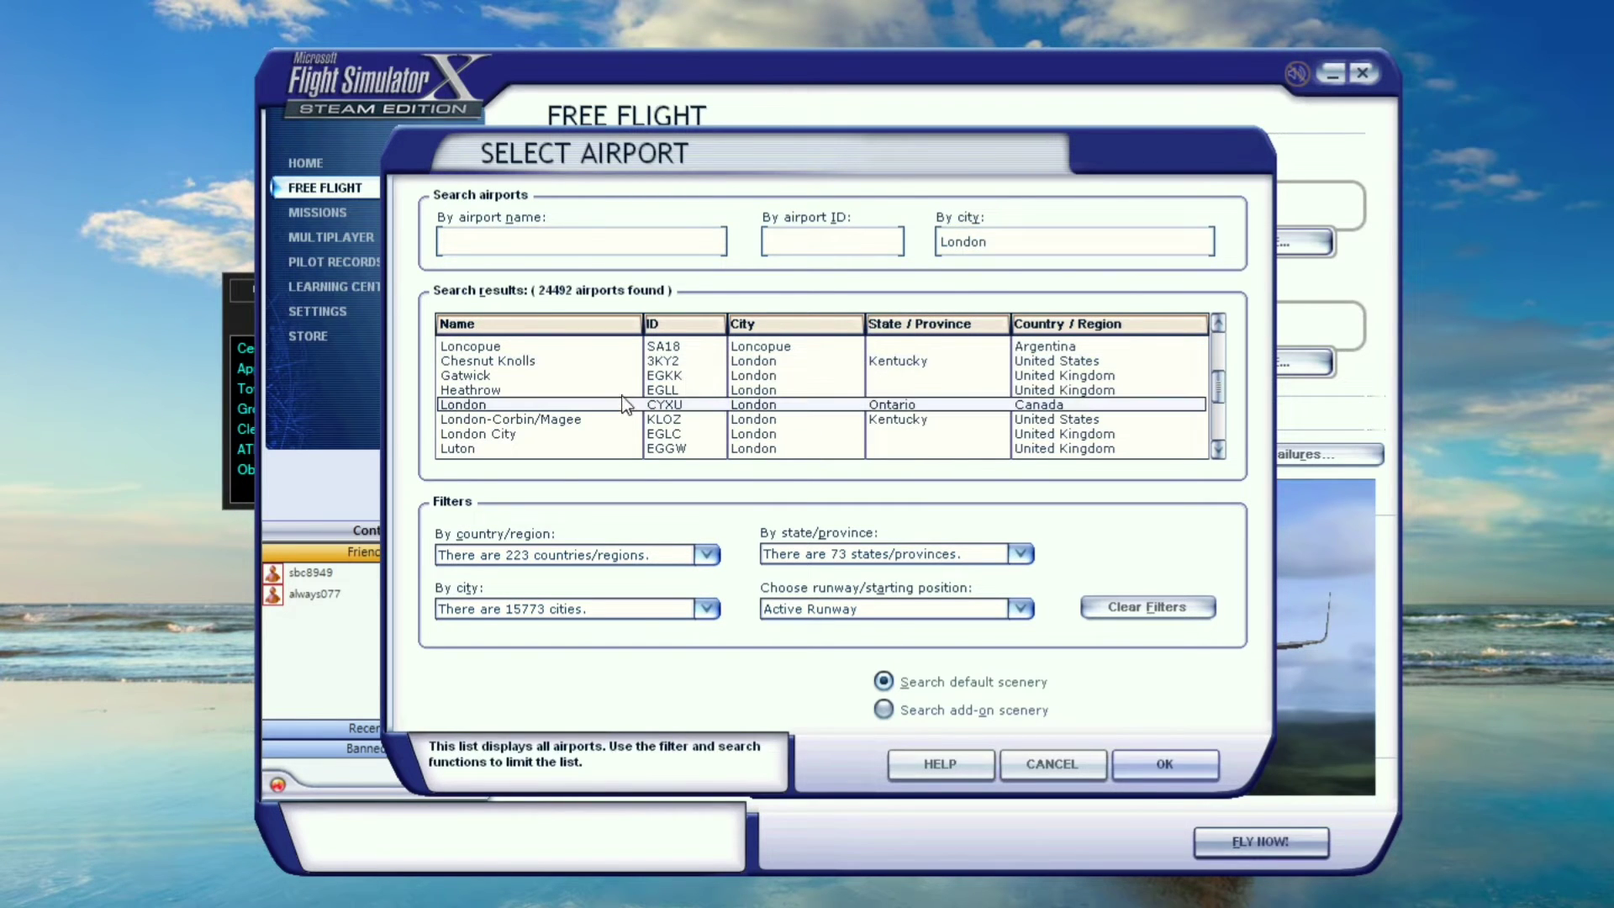
click(648, 556)
click(651, 559)
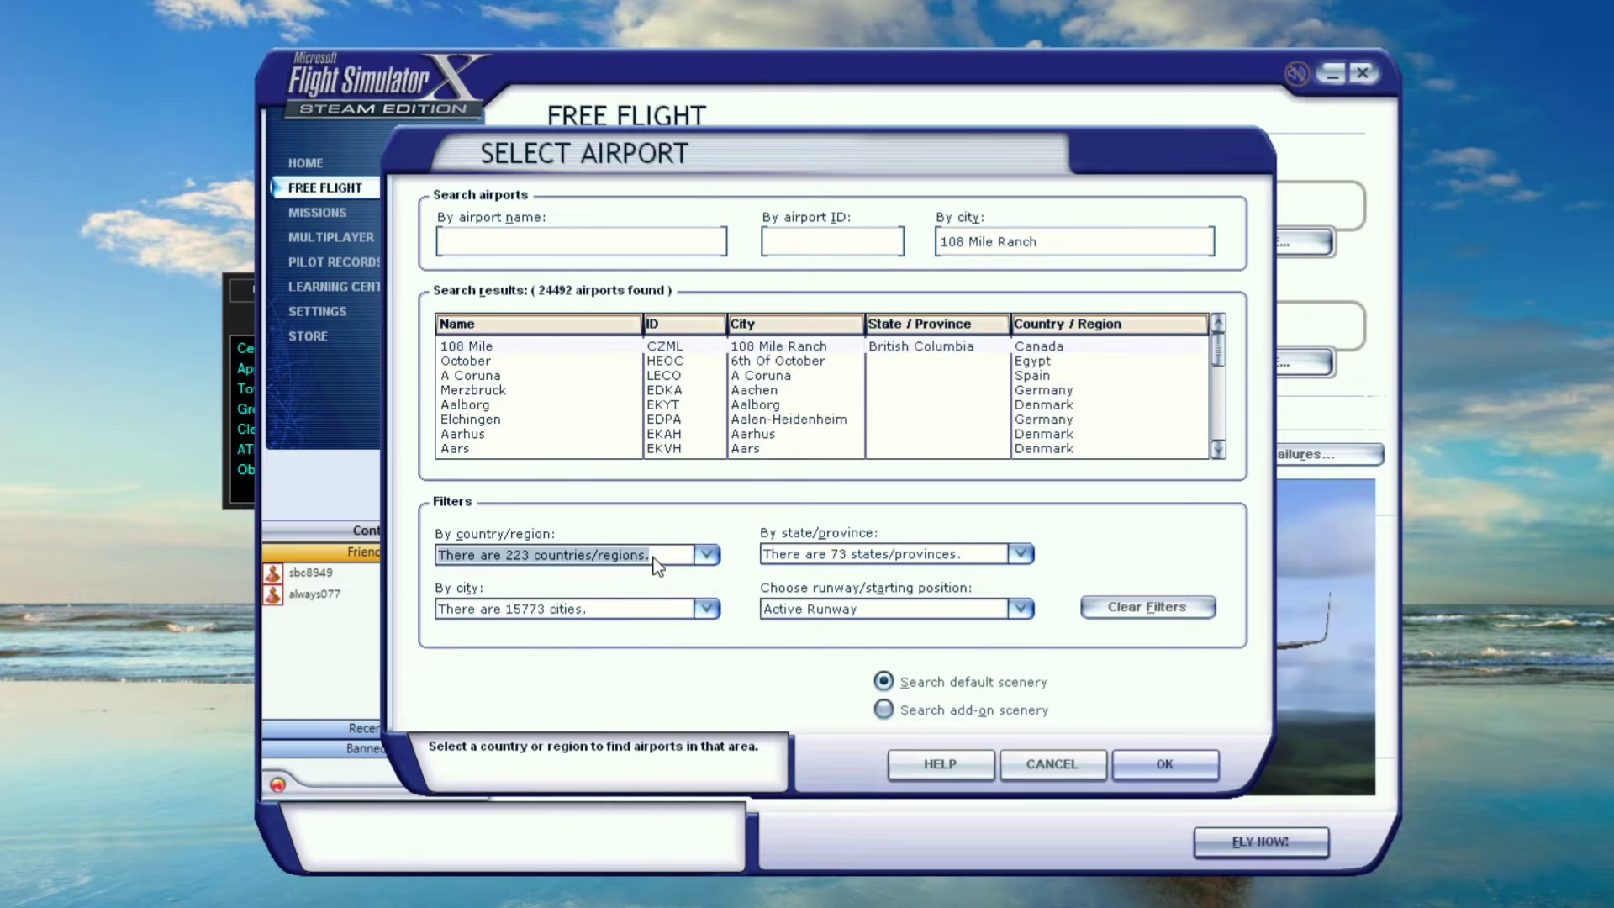
click(677, 606)
click(698, 599)
double_click(1017, 241)
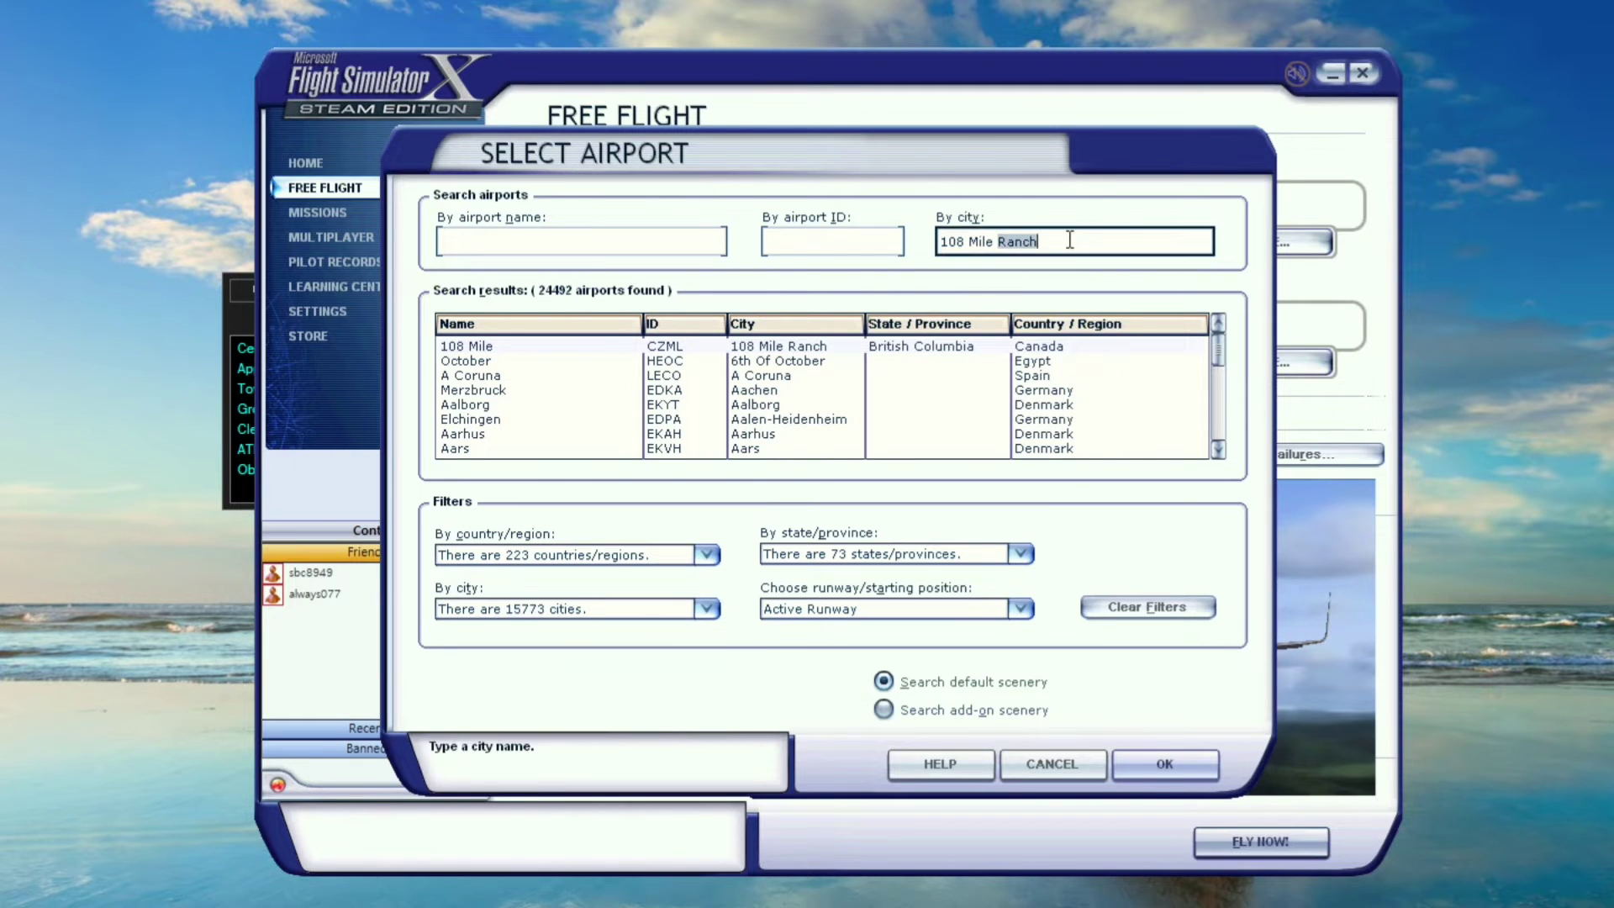
click(1128, 239)
drag(1128, 238, 910, 240)
text(log)
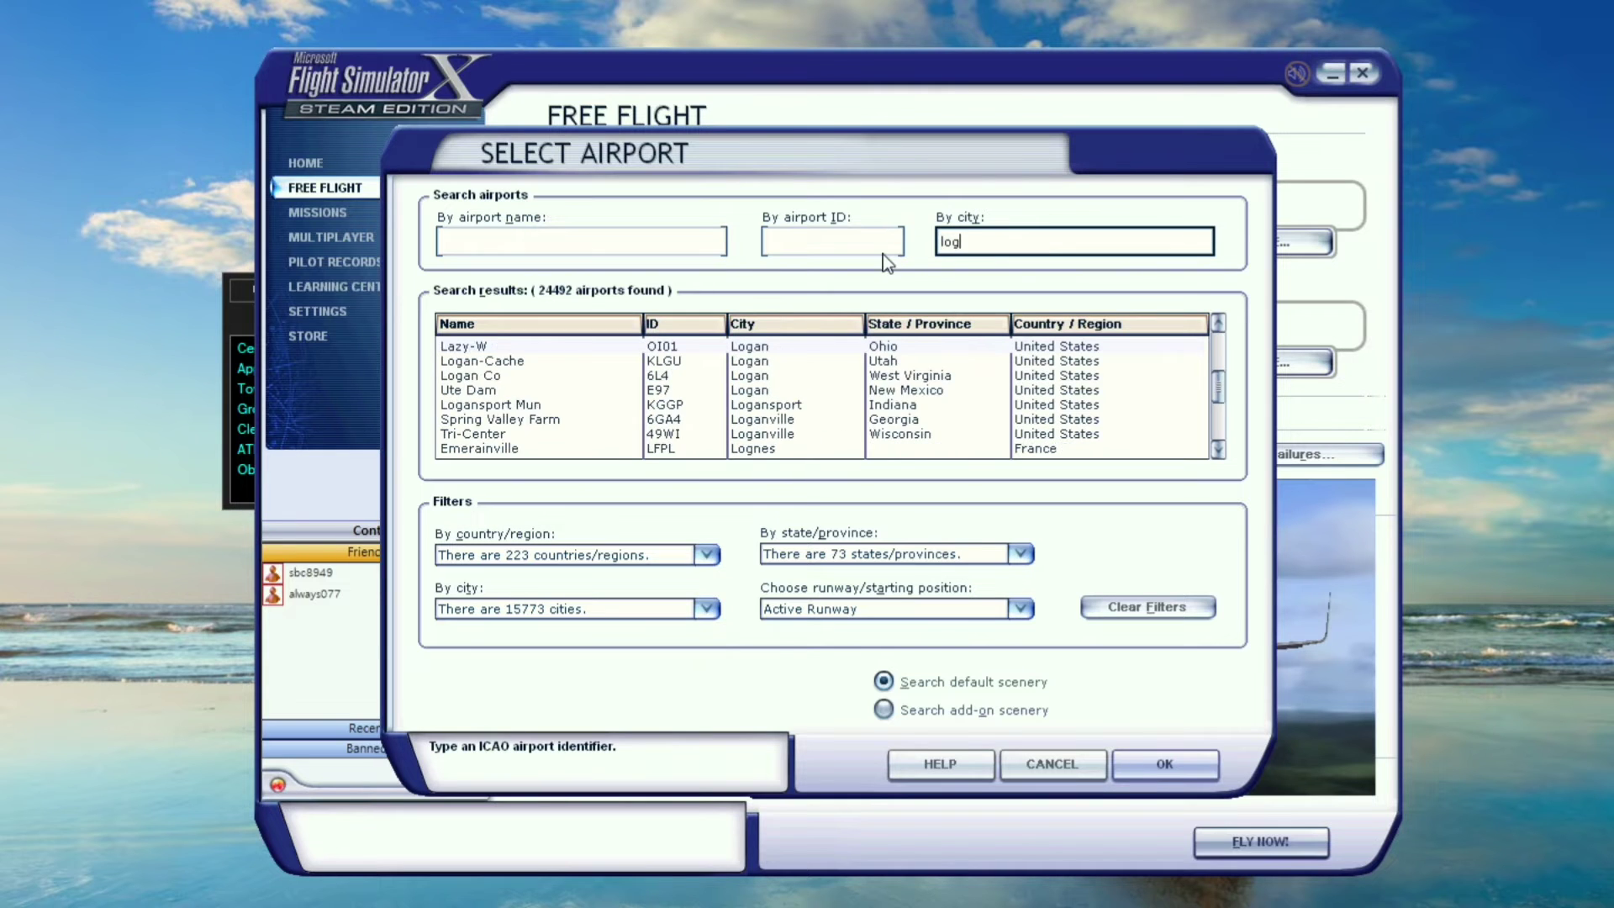
key(BackSpace)
text(ndon)
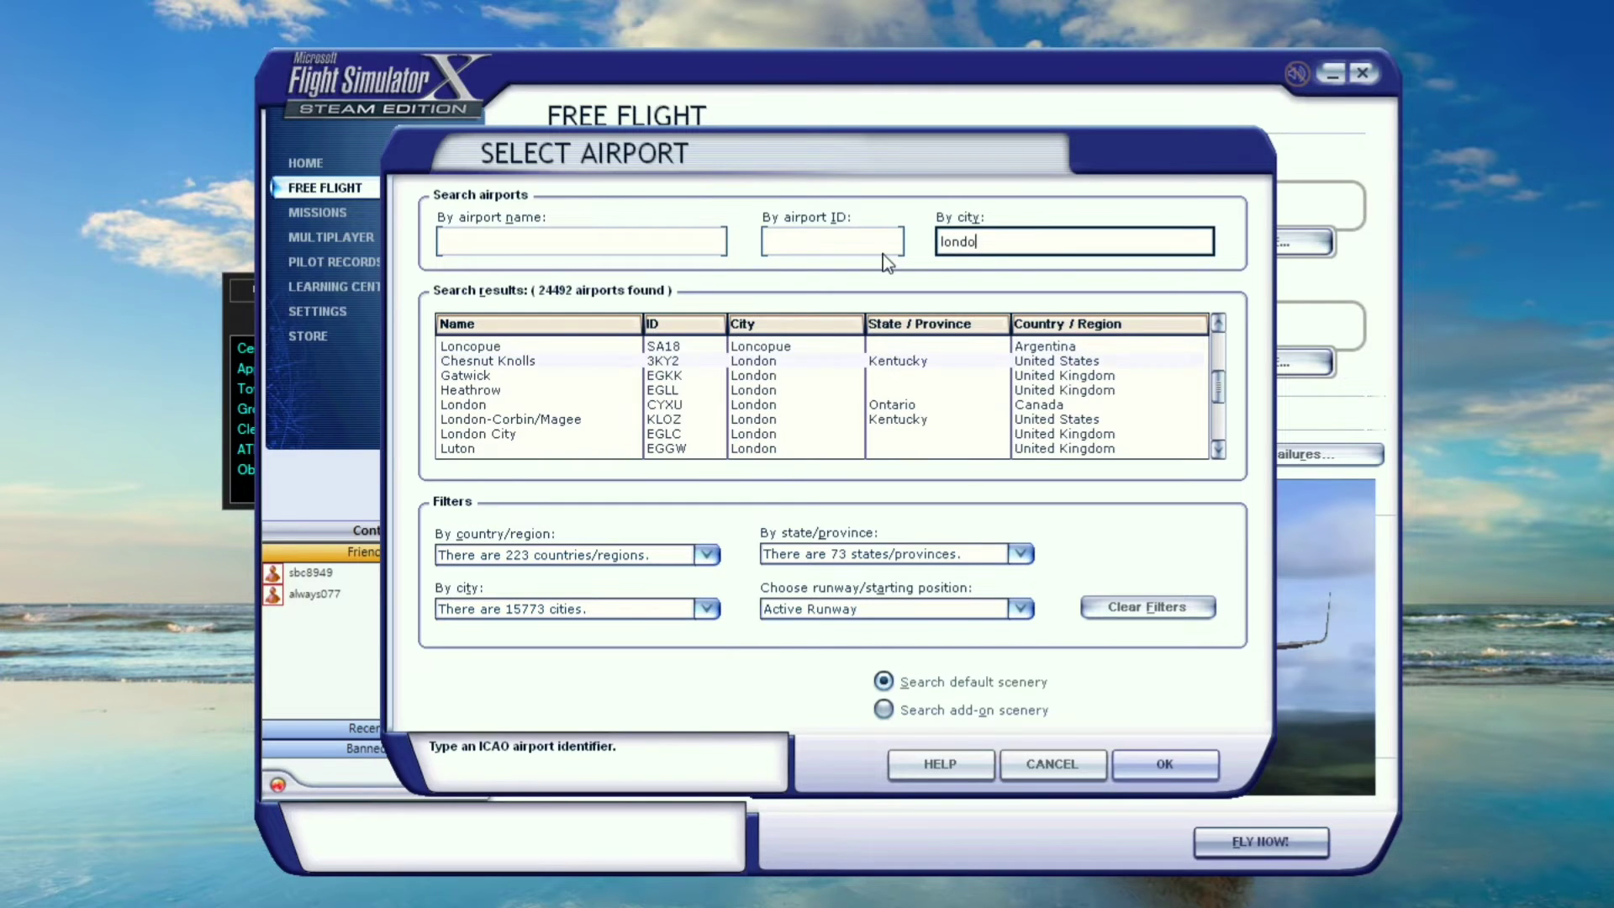
Pick Heathrow with starting position GATE 1 -- GATE HEAVY and confirm the location
double_click(486, 391)
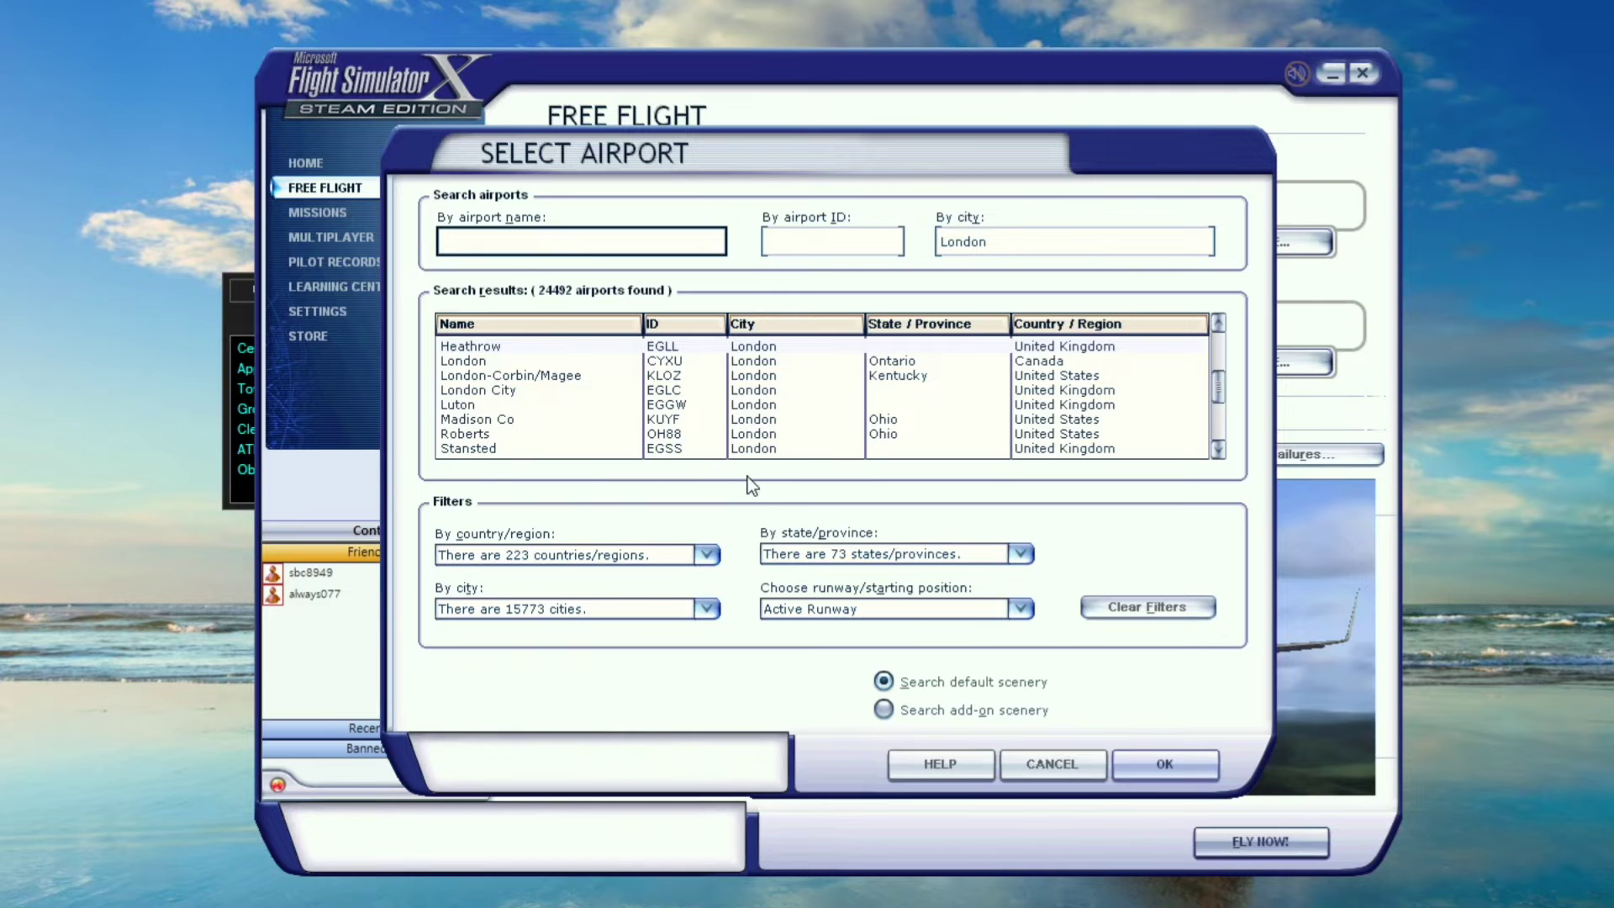
click(837, 611)
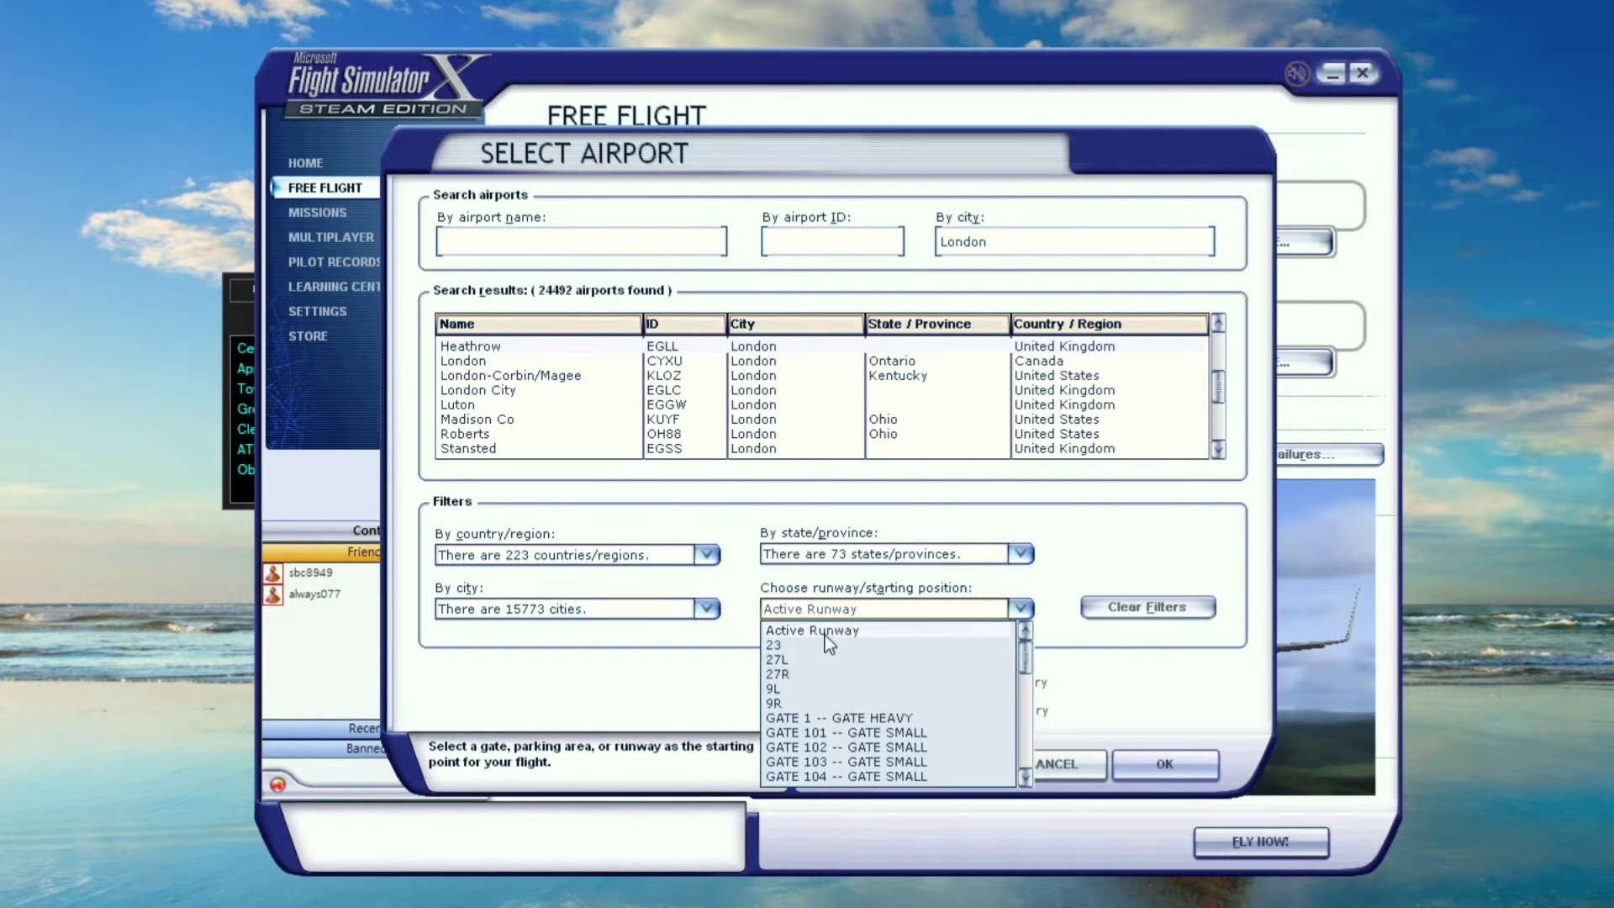
click(871, 723)
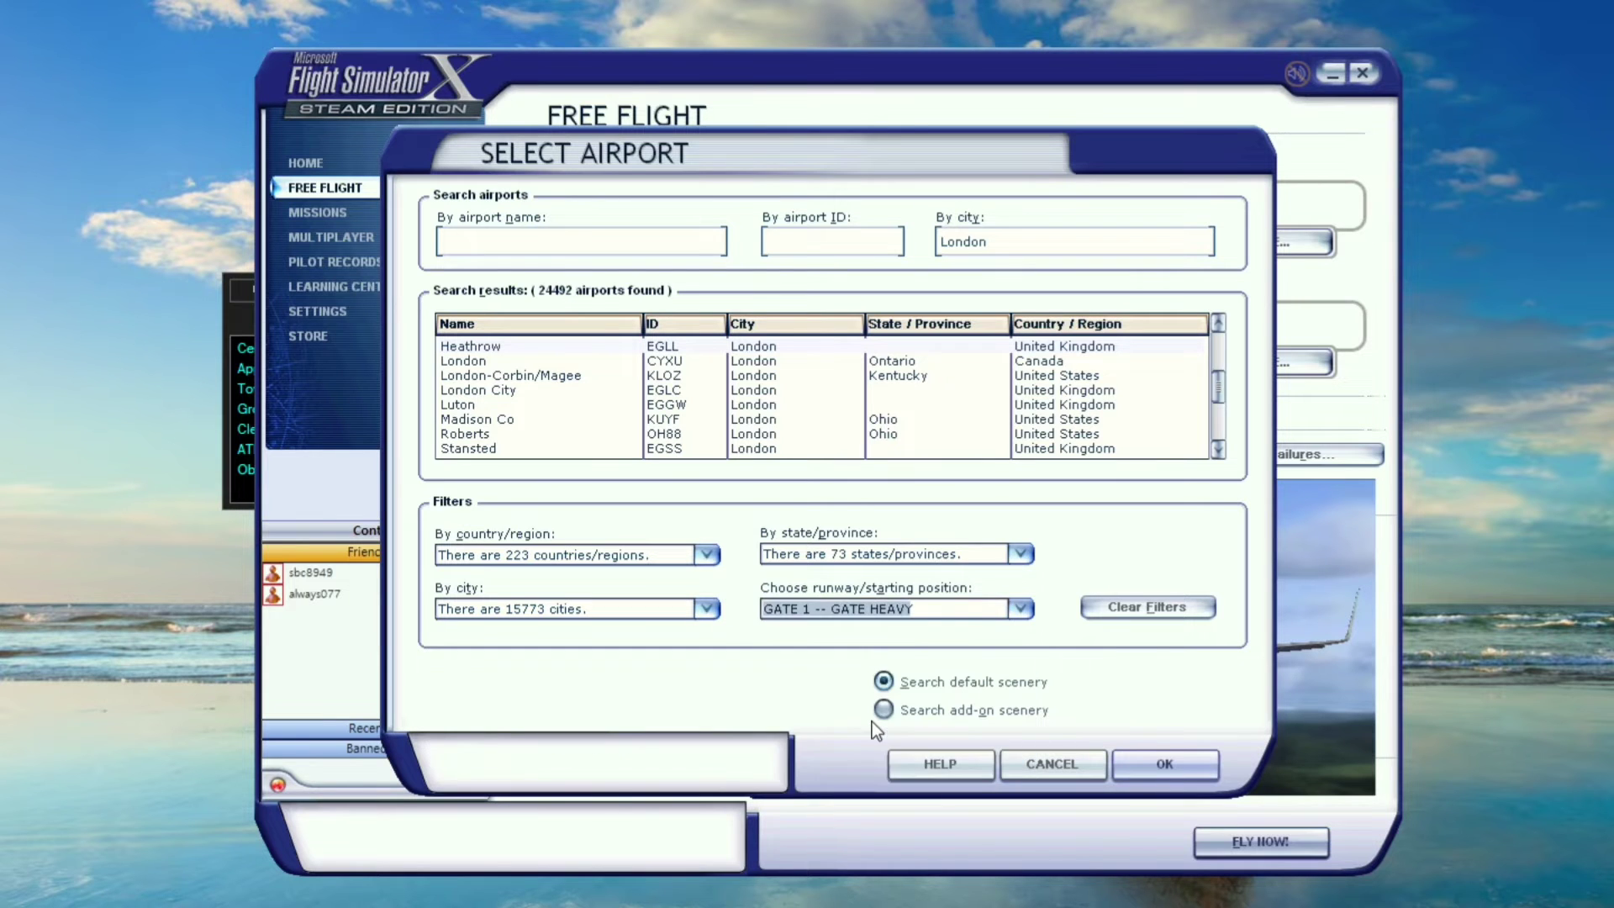
click(987, 607)
click(891, 674)
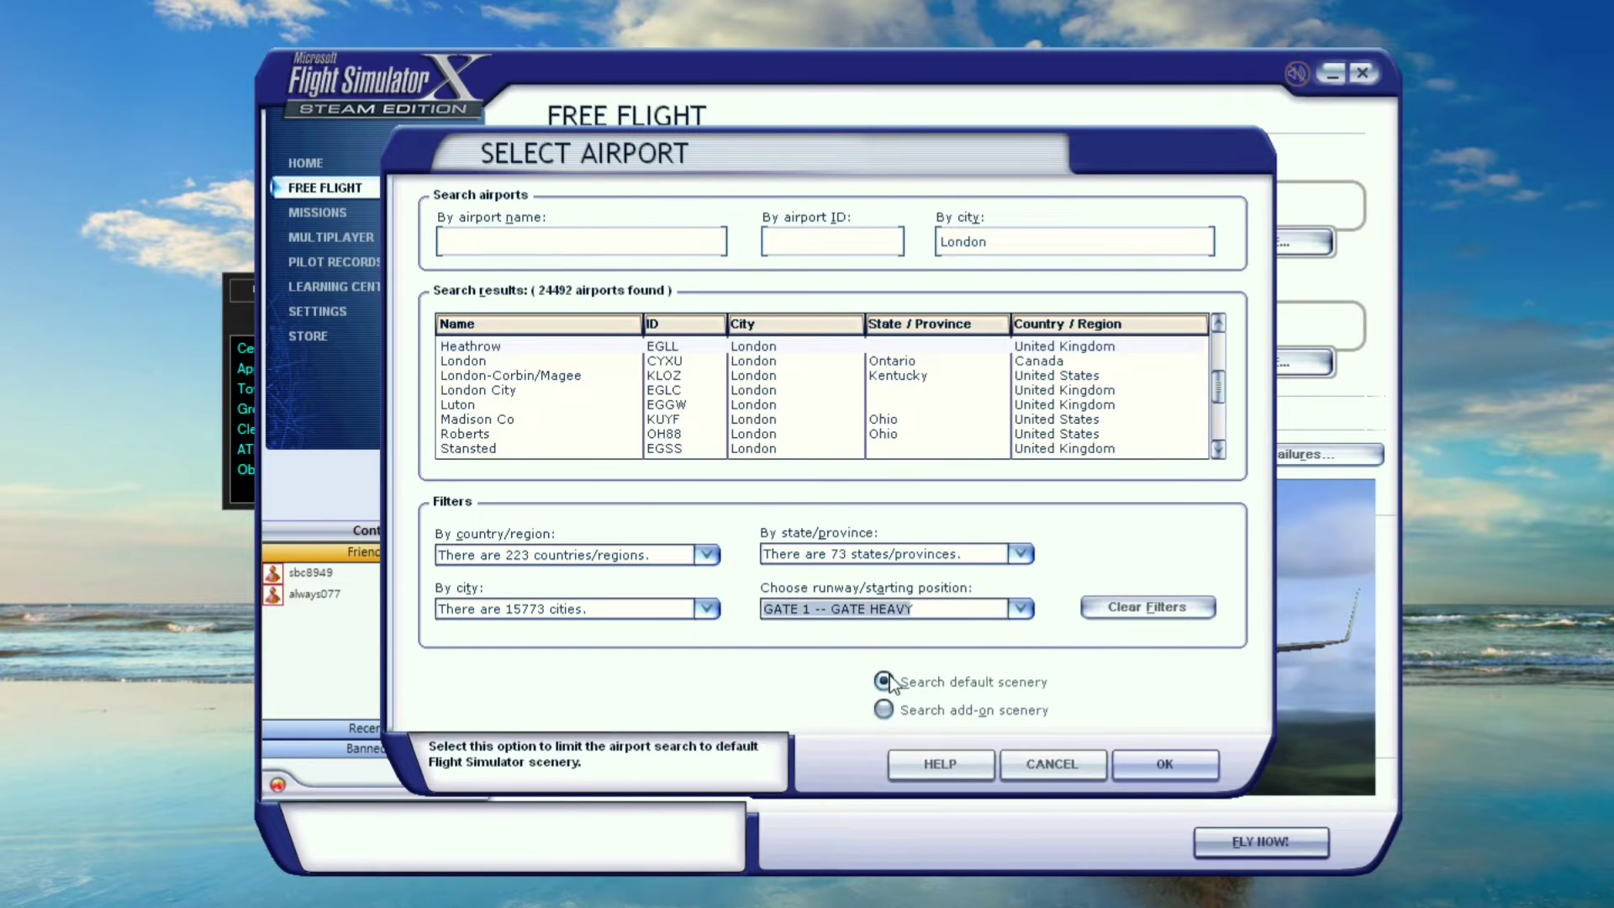
click(1164, 763)
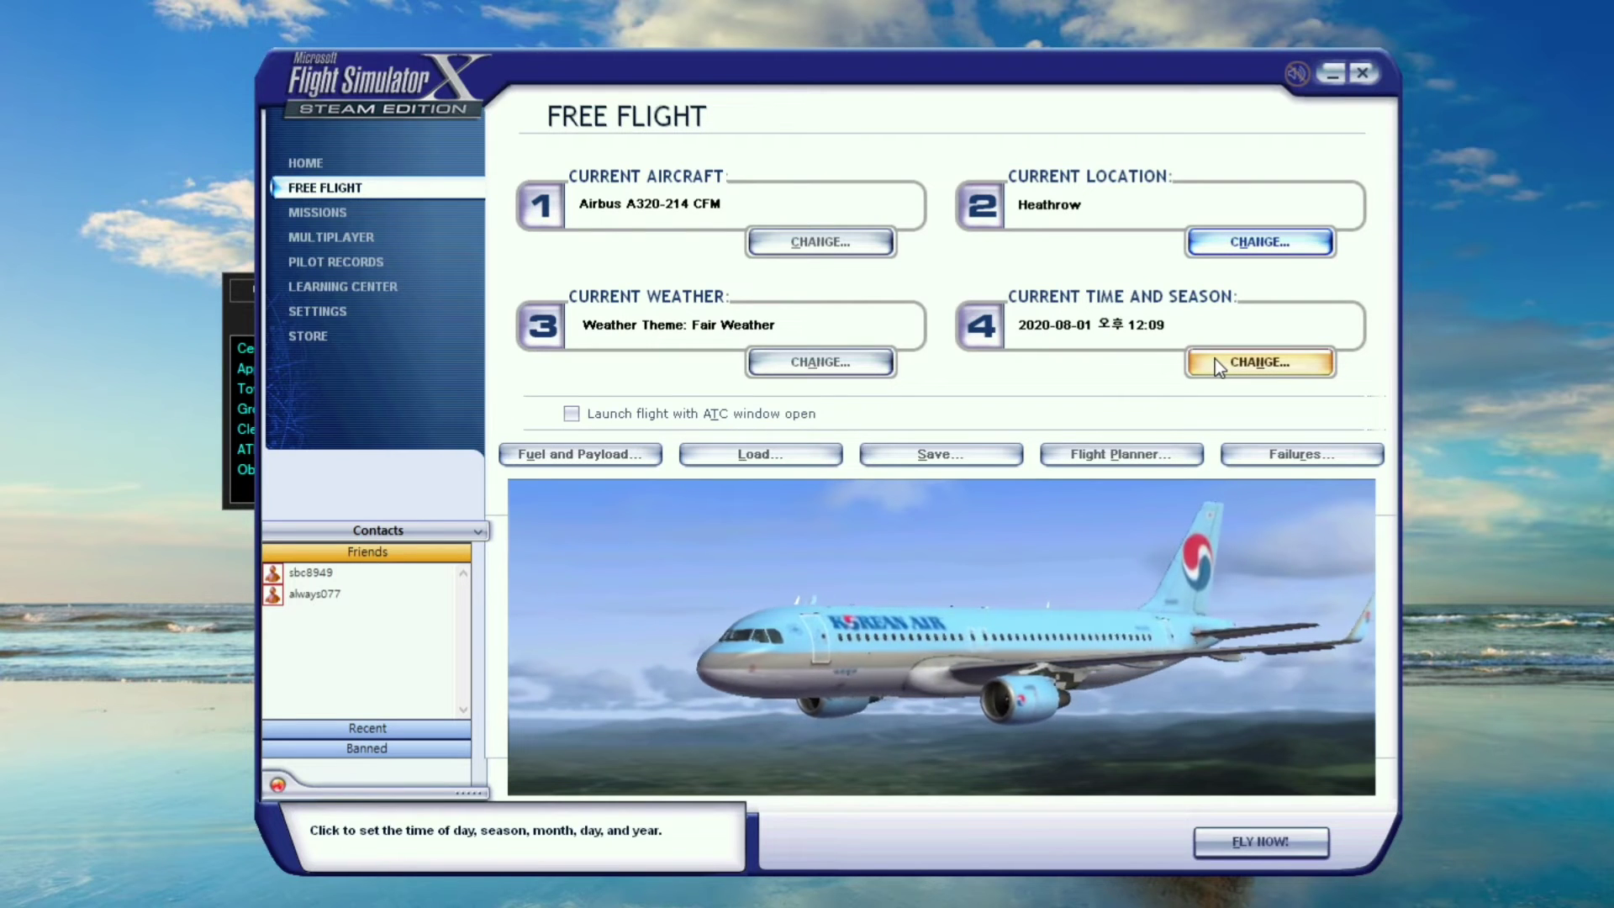
Leave weather at Fair Weather, set the time of day to Day, and start with FLY NOW!
click(795, 369)
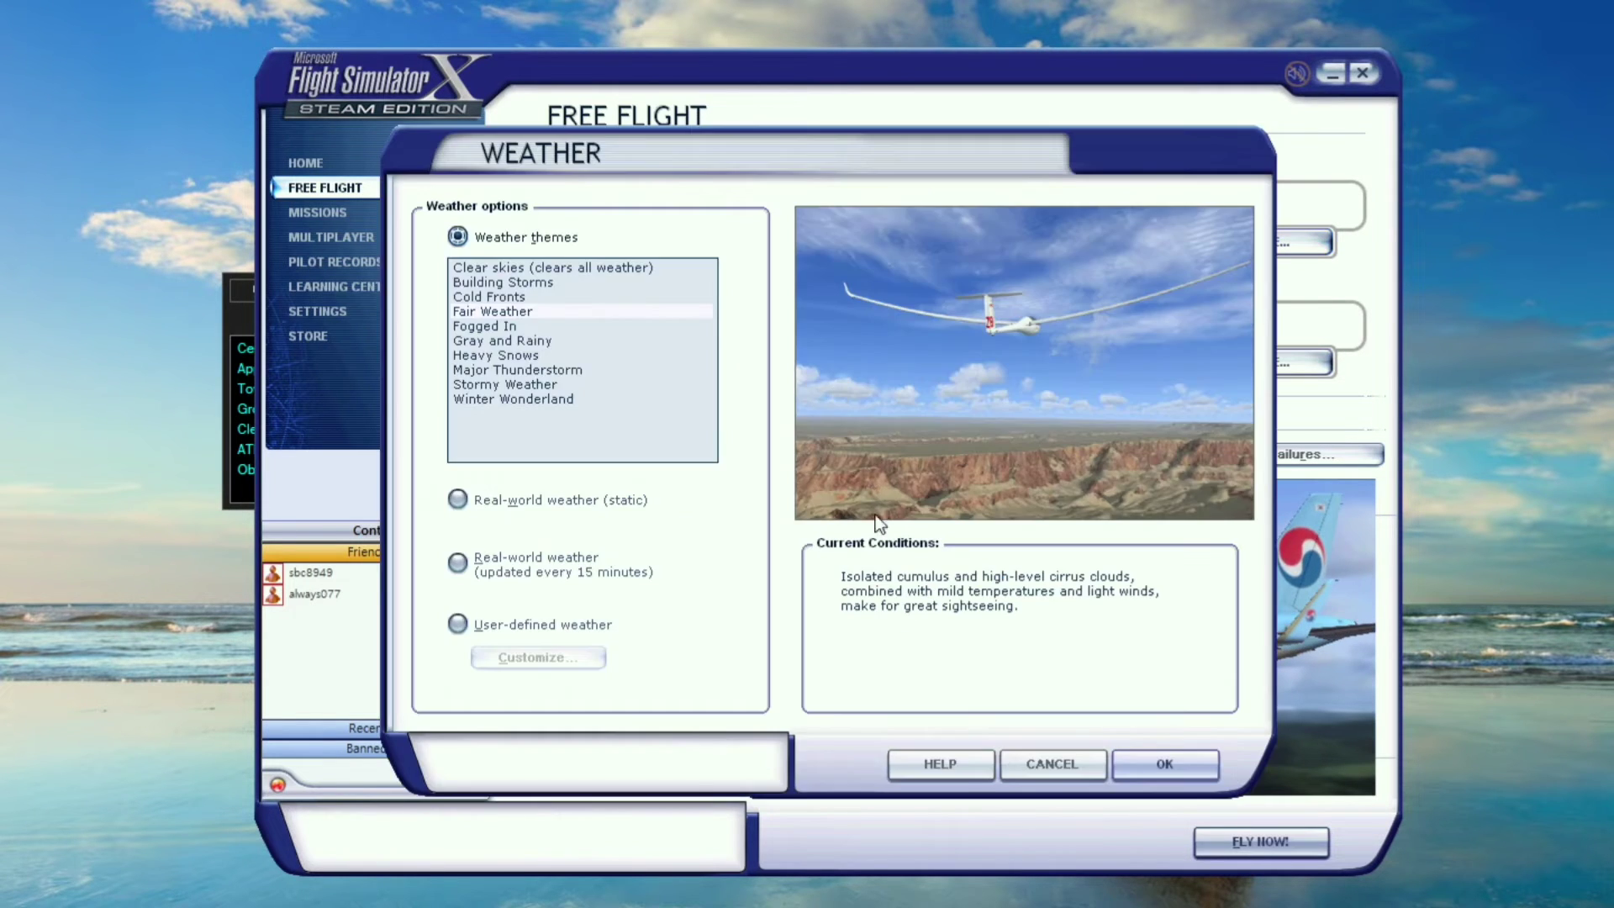
click(1042, 761)
click(1234, 367)
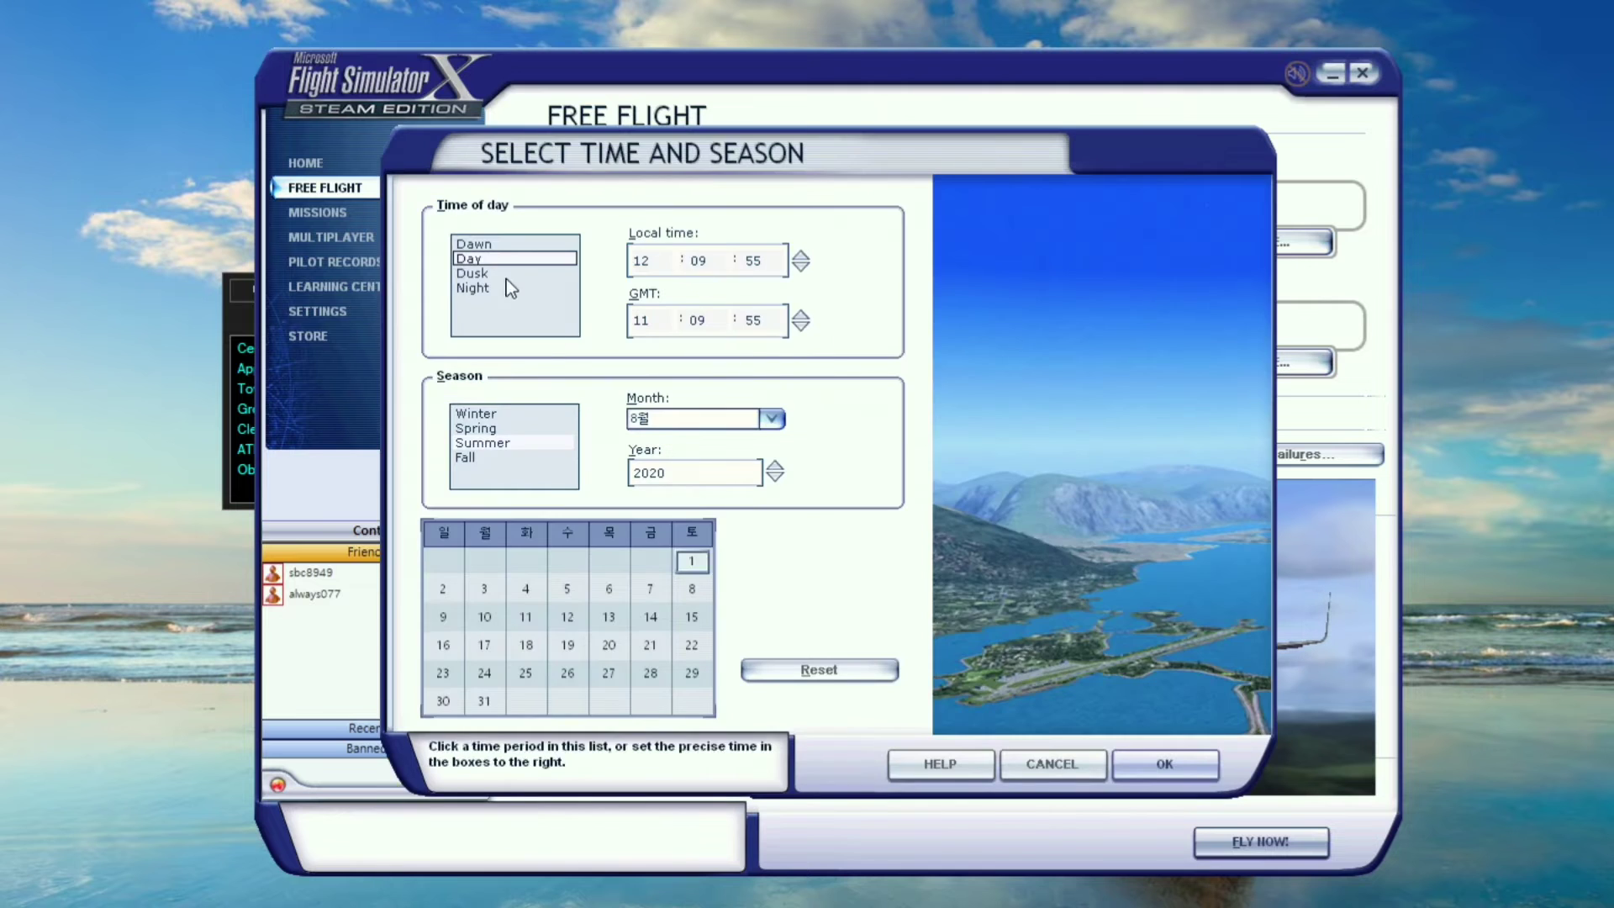
click(507, 260)
click(1165, 763)
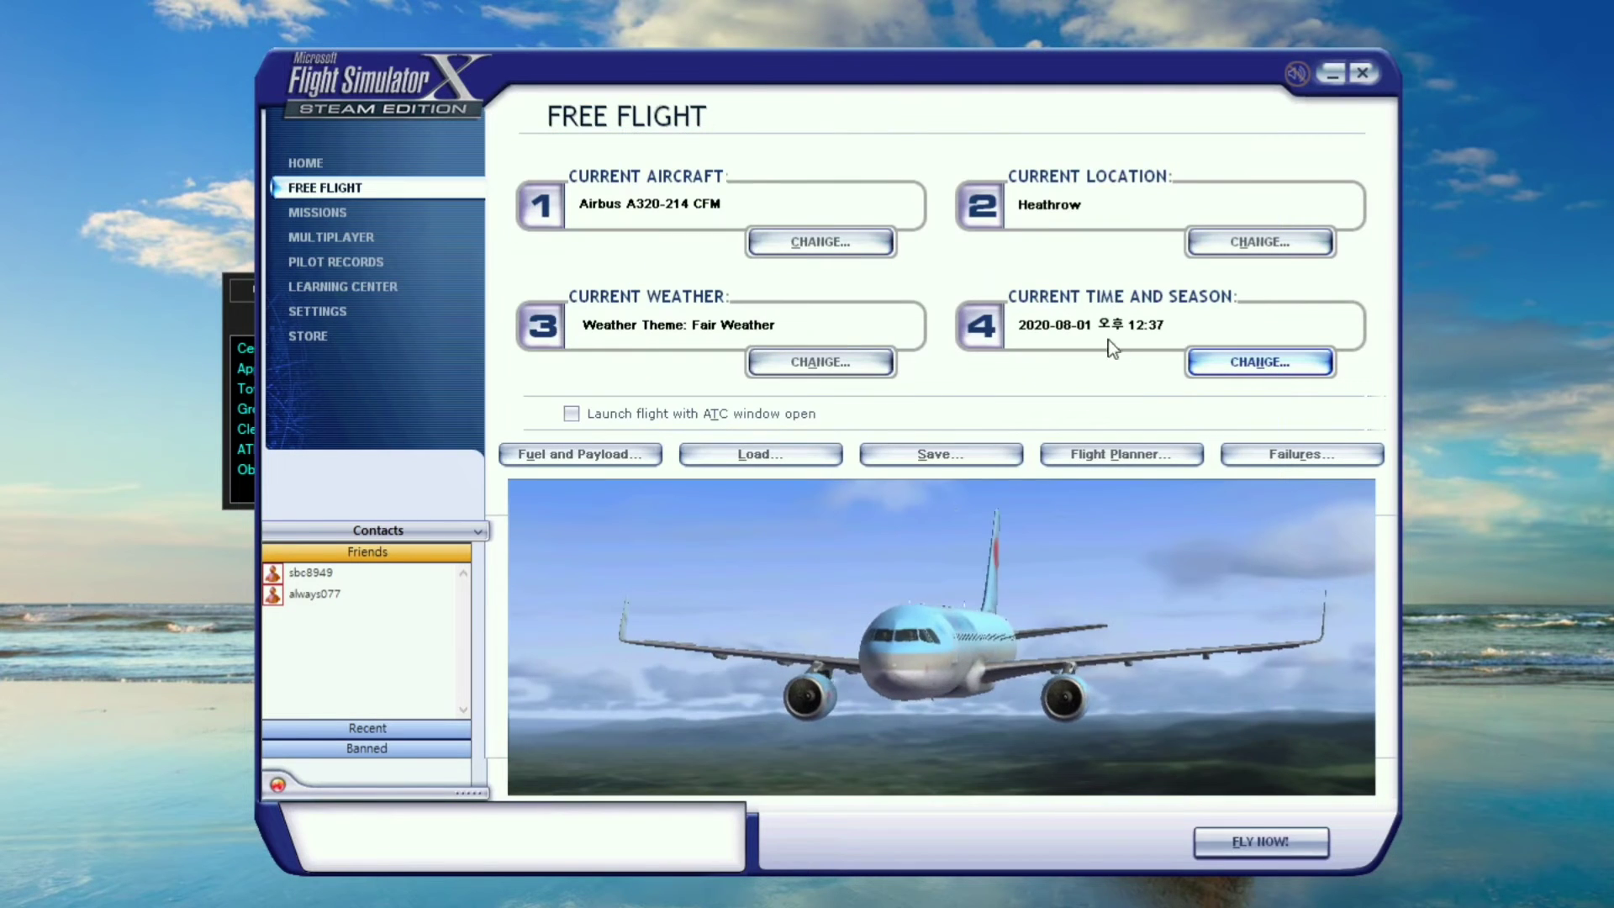
click(1261, 842)
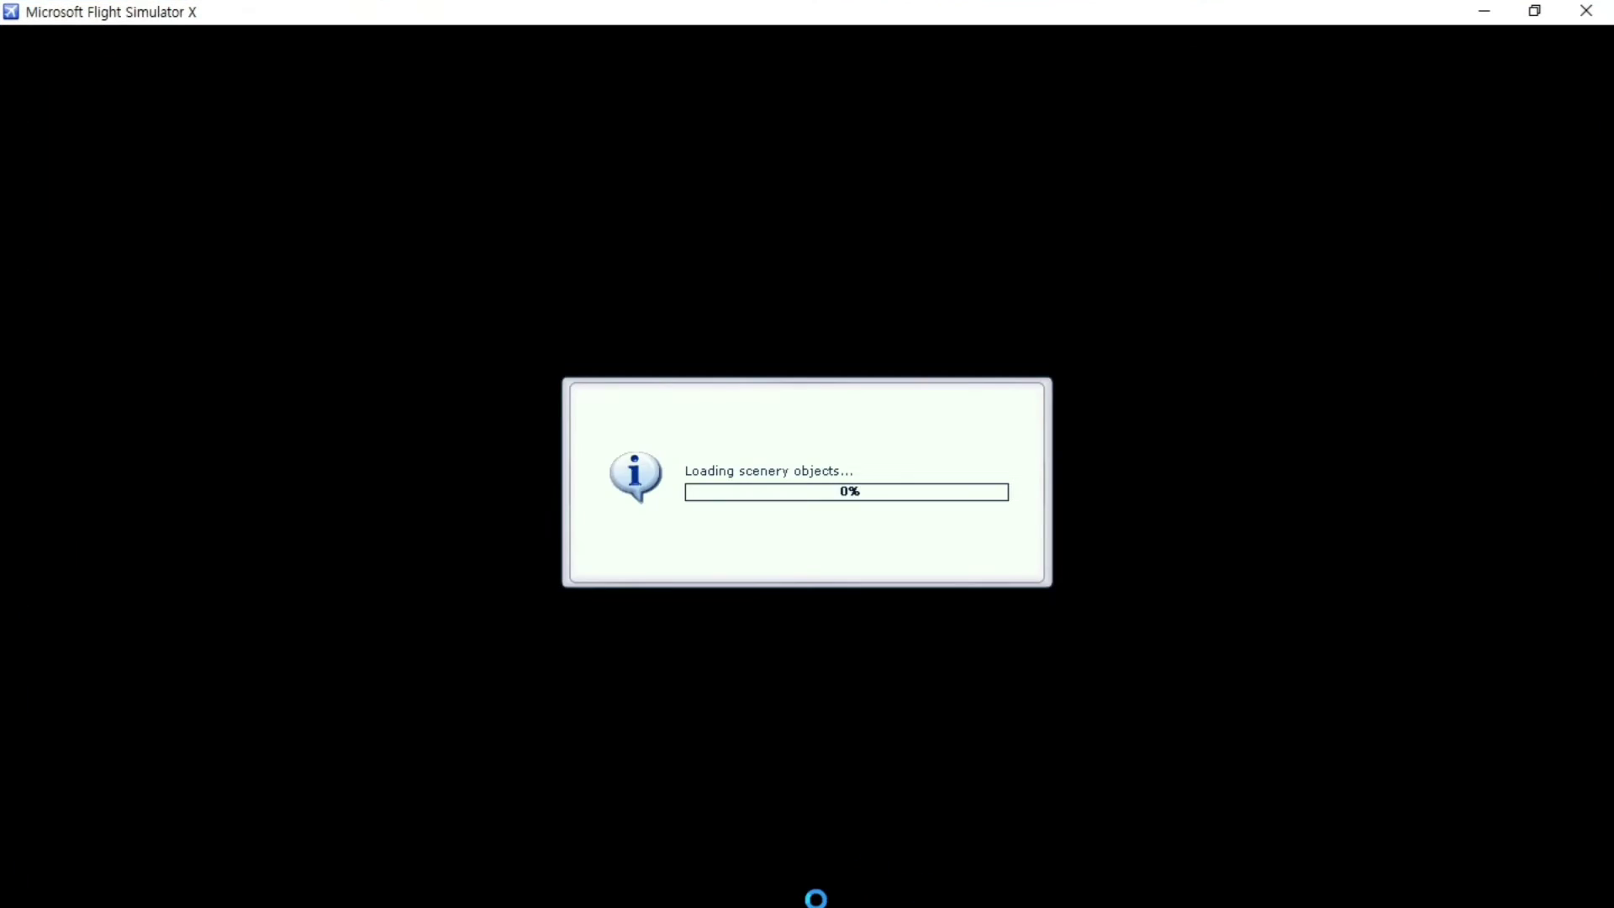